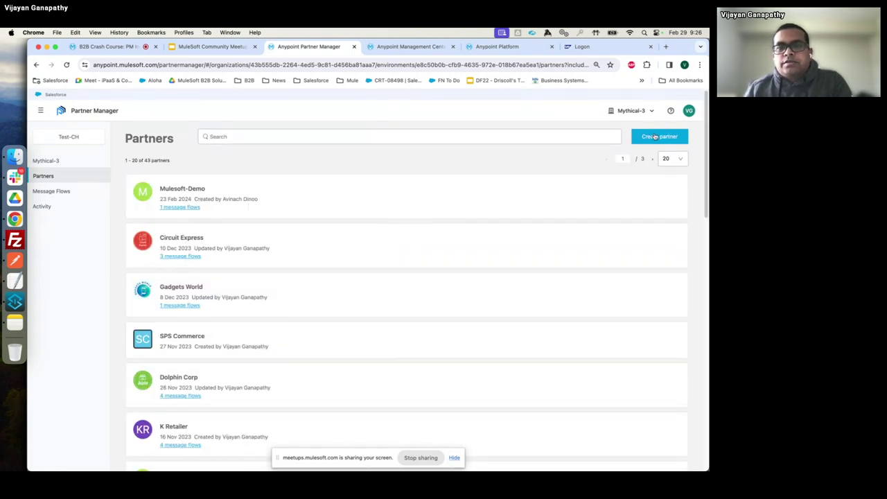
Start a new partner of the regular Partner kind and name it NexGen Gadgets.
{"action": "left_click", "coordinate": [656, 137]}
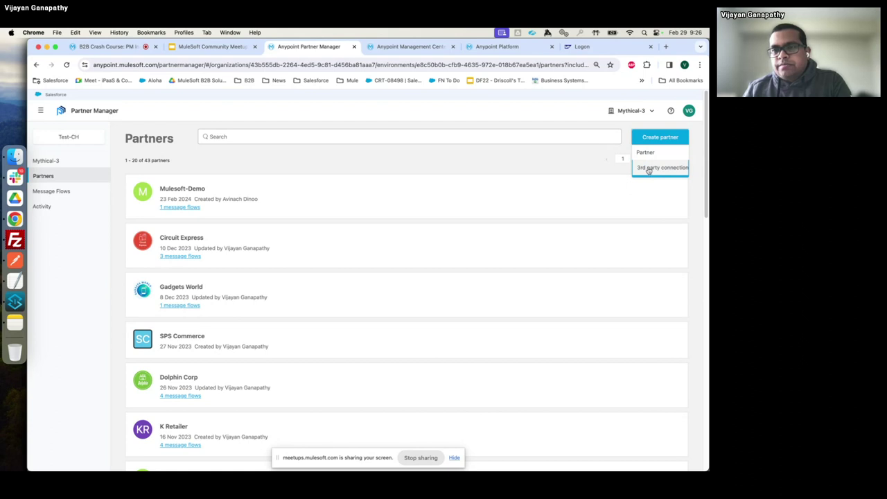
{"action": "left_click", "coordinate": [645, 153]}
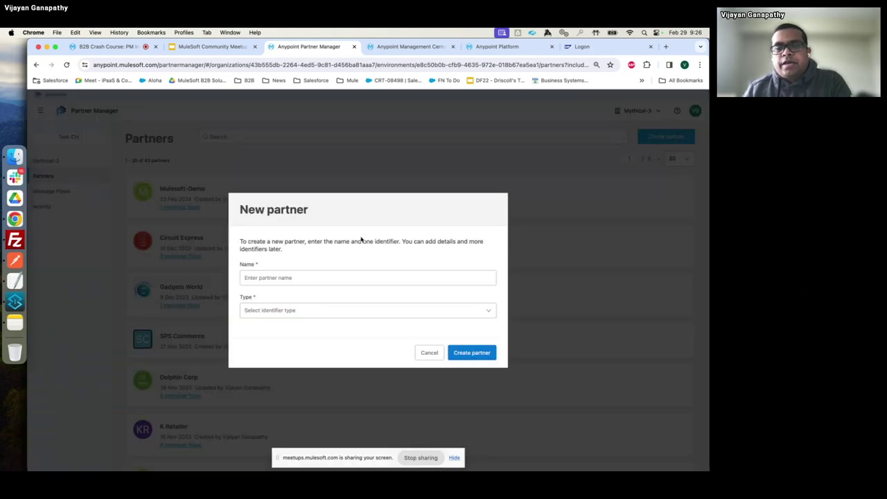
{"action": "left_click", "coordinate": [295, 276]}
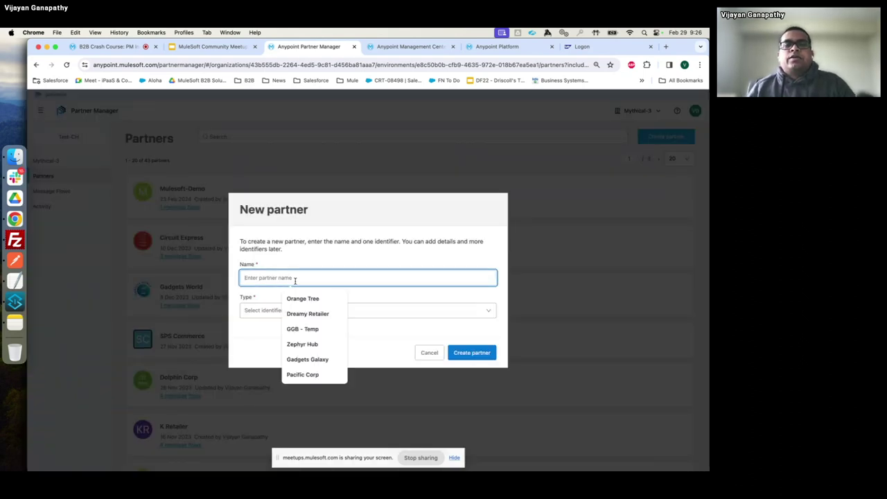
{"action": "type", "text": "NexGen Gadgets"}
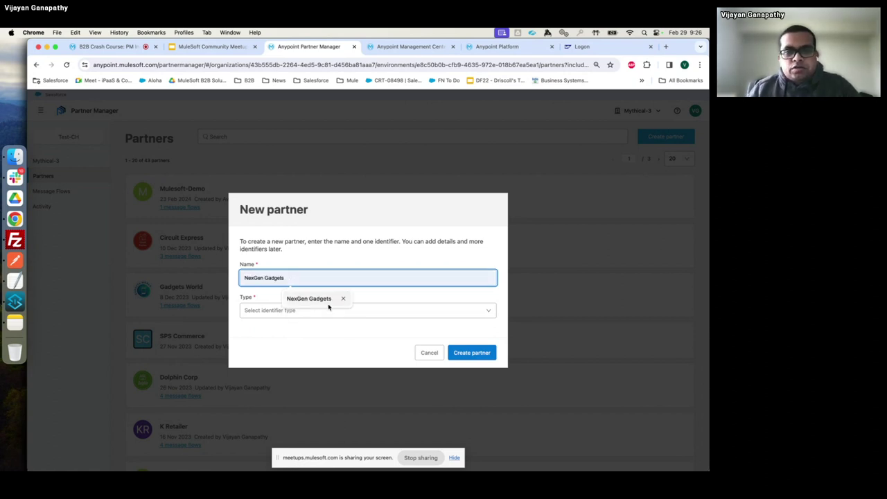
{"action": "left_click", "coordinate": [327, 302]}
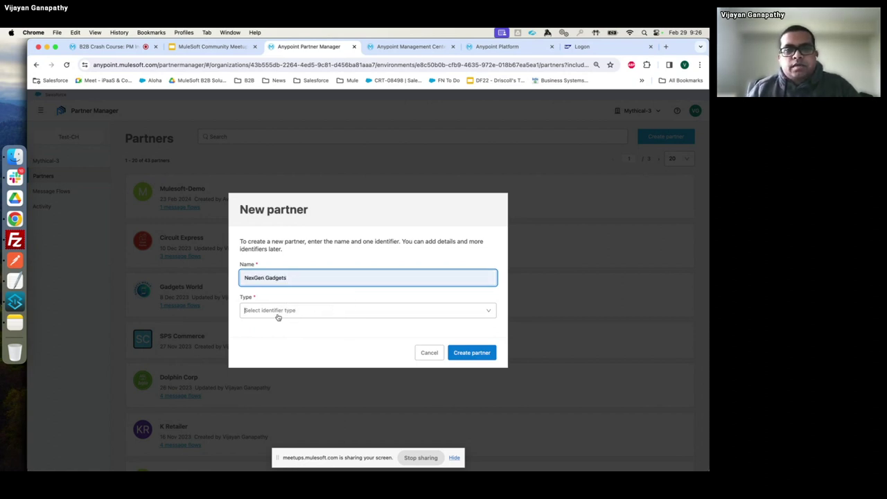
Give the new partner an X12 - ISA identifier with qualifier ZZ (Mutually Defined) and value NEXGEN, and create the partner.
{"action": "left_click", "coordinate": [278, 316]}
{"action": "left_click", "coordinate": [264, 378]}
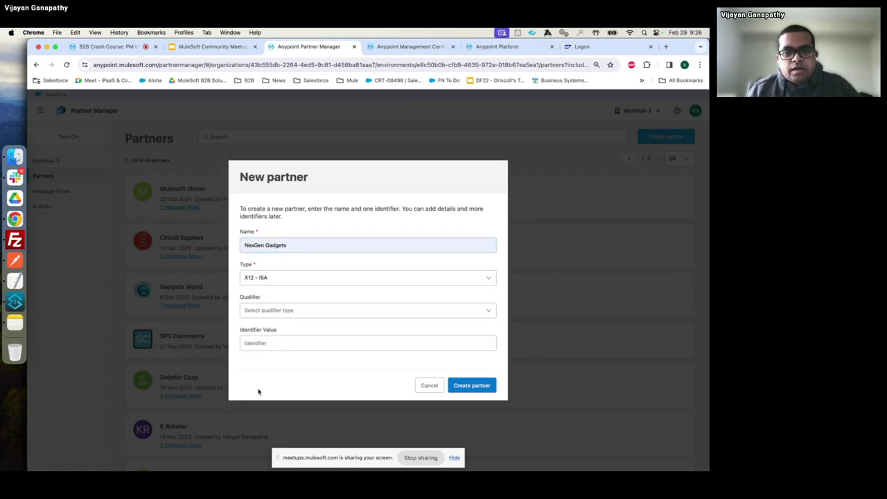
{"action": "left_click", "coordinate": [273, 310]}
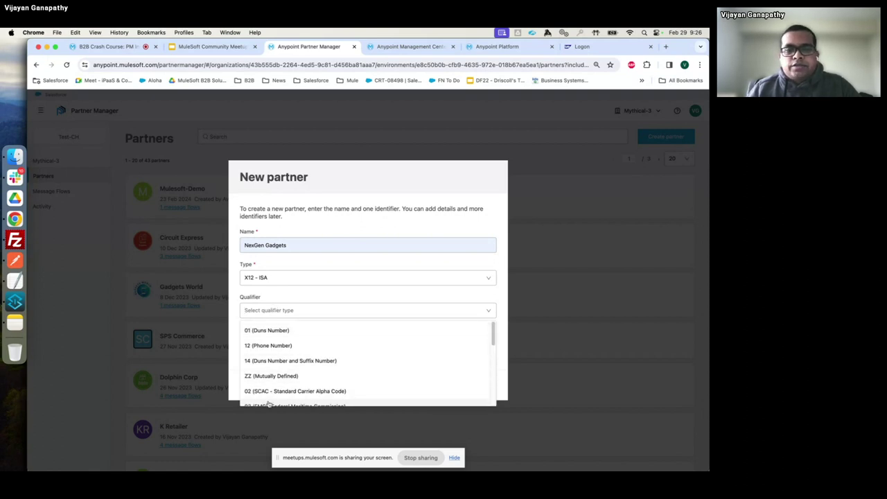
{"action": "left_click", "coordinate": [271, 376]}
{"action": "left_click", "coordinate": [254, 339]}
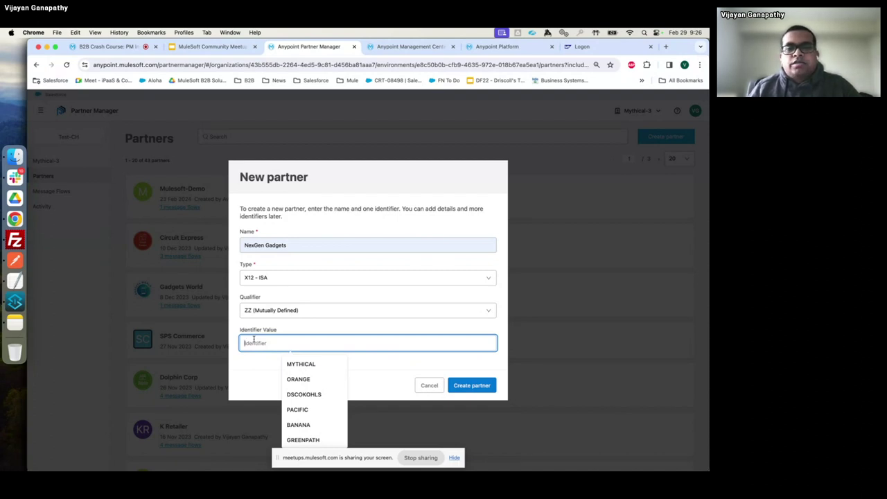
{"action": "type", "text": "NEXGEN"}
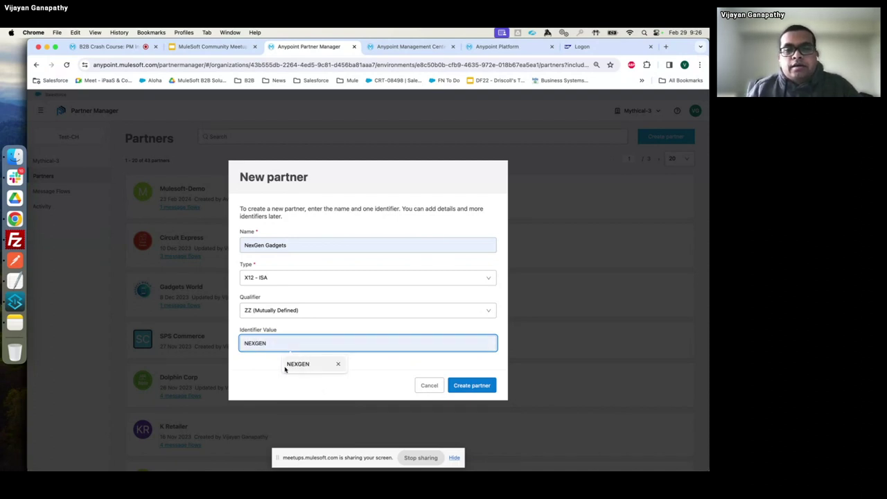
{"action": "left_click", "coordinate": [301, 363]}
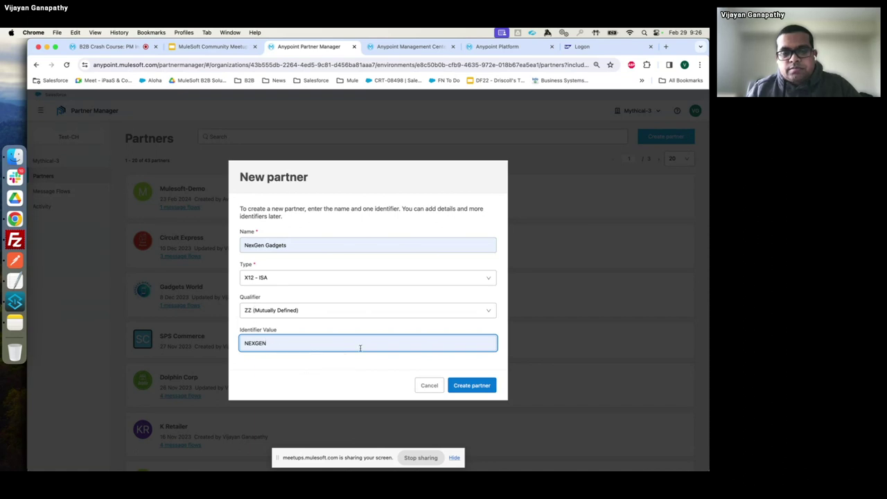
{"action": "left_click", "coordinate": [474, 386]}
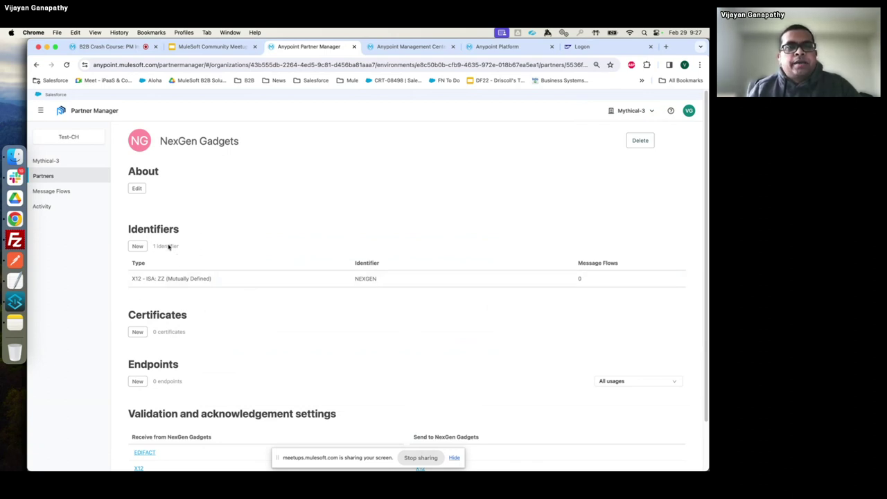
Add an X12 - GS identifier with the value NEXGEN to the NexGen Gadgets partner.
{"action": "left_click", "coordinate": [137, 246]}
{"action": "left_click", "coordinate": [356, 290]}
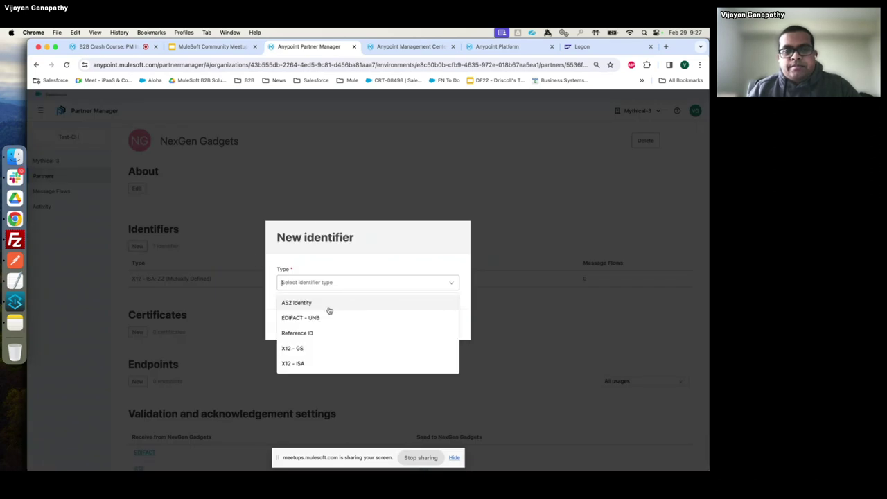
{"action": "left_click", "coordinate": [301, 348]}
{"action": "left_click", "coordinate": [304, 299]}
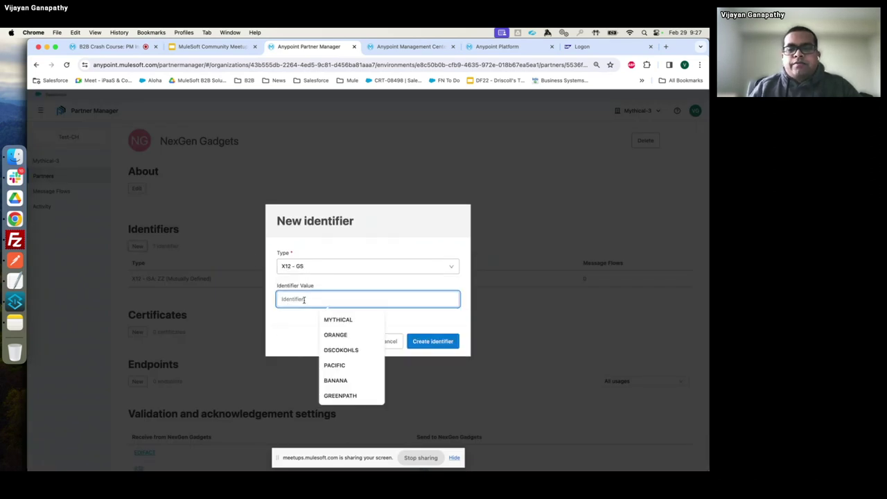
{"action": "type", "text": "GE"}
{"action": "key", "text": "BackSpace"}
{"action": "key", "text": "BackSpace"}
{"action": "type", "text": "NEXGEN"}
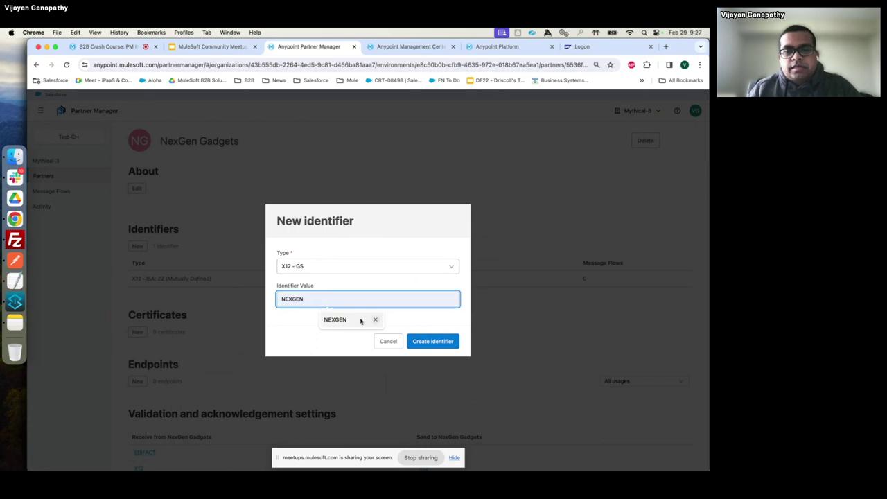
{"action": "left_click", "coordinate": [340, 322]}
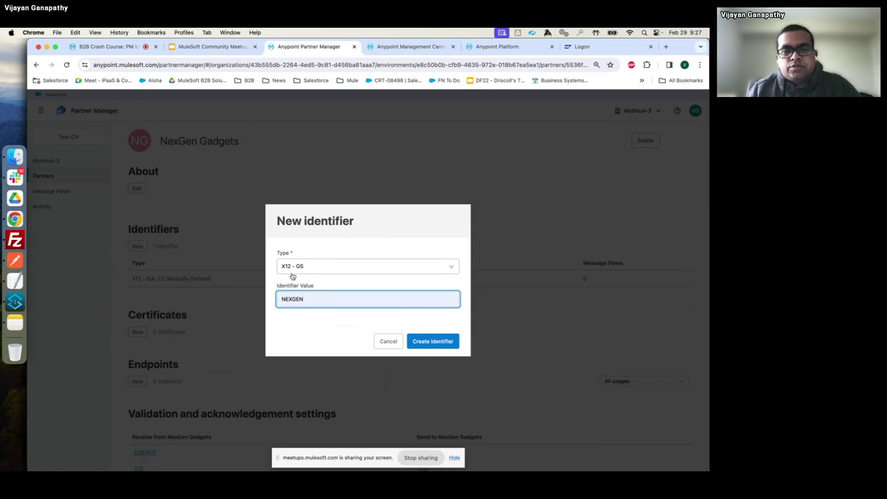
{"action": "left_click", "coordinate": [435, 341]}
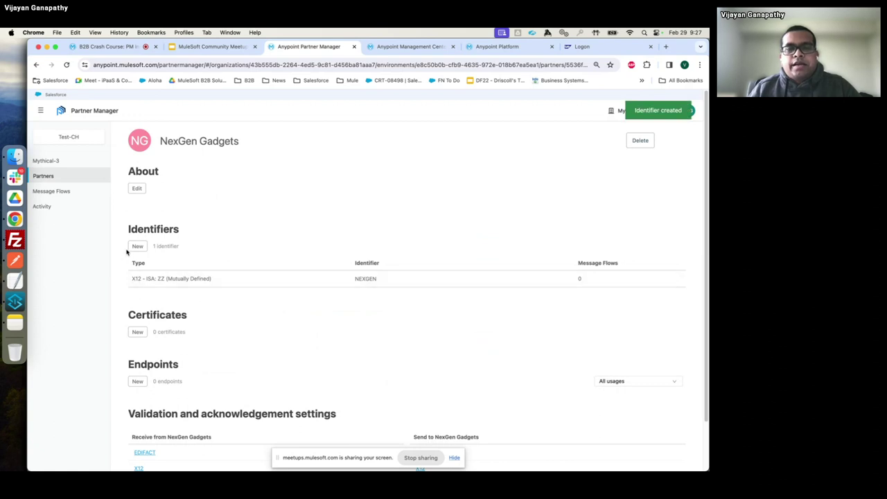
Add a Reference ID identifier with the value NEXGEN to the NexGen Gadgets partner.
{"action": "left_click", "coordinate": [138, 247]}
{"action": "left_click", "coordinate": [367, 282]}
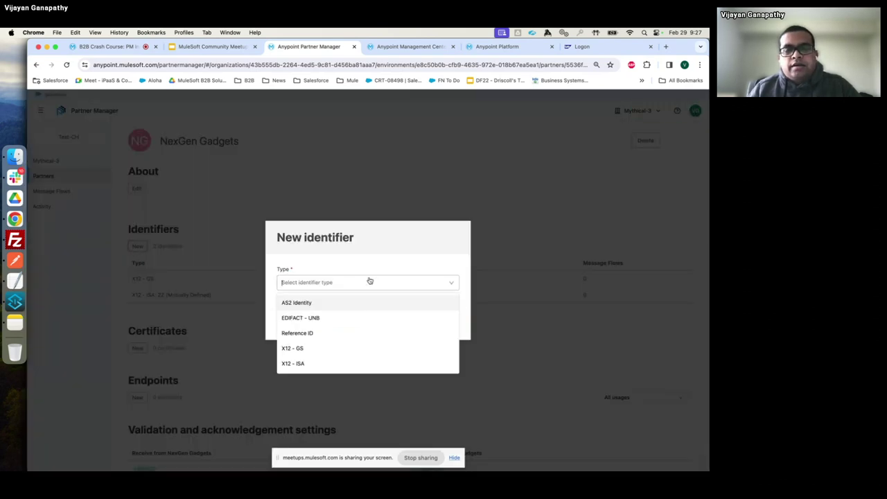
{"action": "left_click", "coordinate": [287, 333]}
{"action": "left_click", "coordinate": [305, 298]}
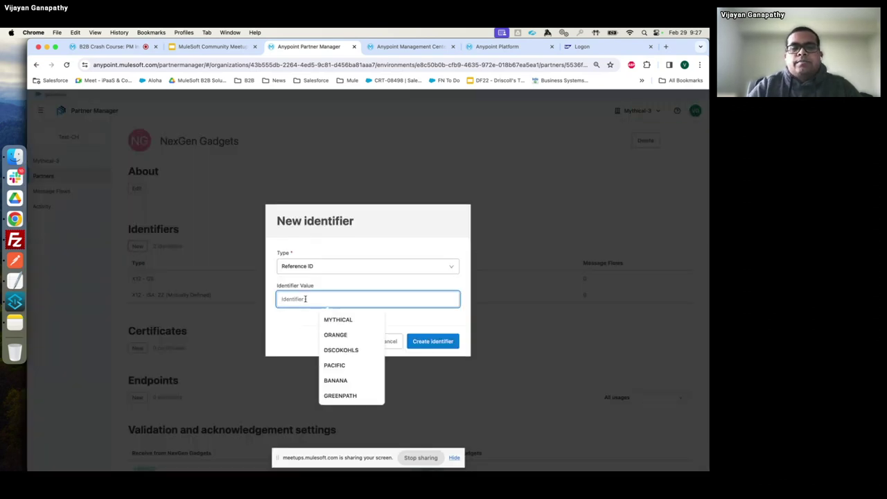
{"action": "type", "text": "NEXGE"}
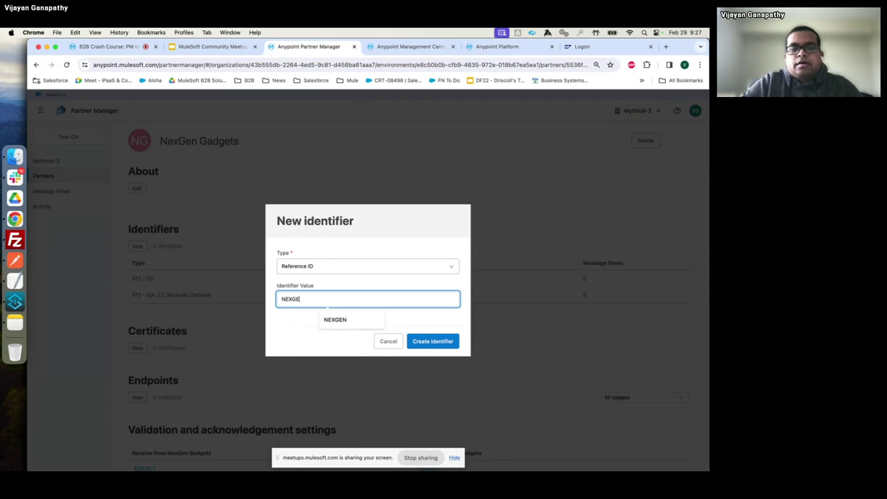
{"action": "type", "text": "N"}
{"action": "left_click", "coordinate": [430, 341]}
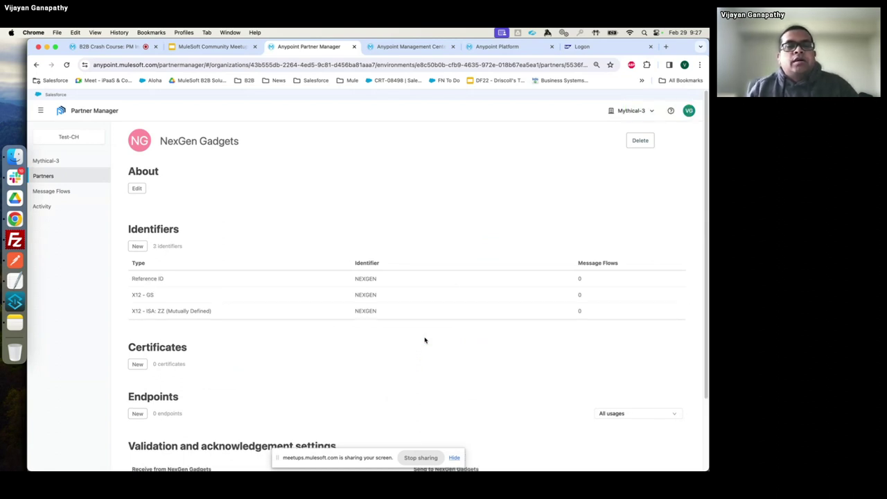
Set nexgen-gadgets.png as the logo in the partner's About details and save the change.
{"action": "left_click", "coordinate": [137, 189]}
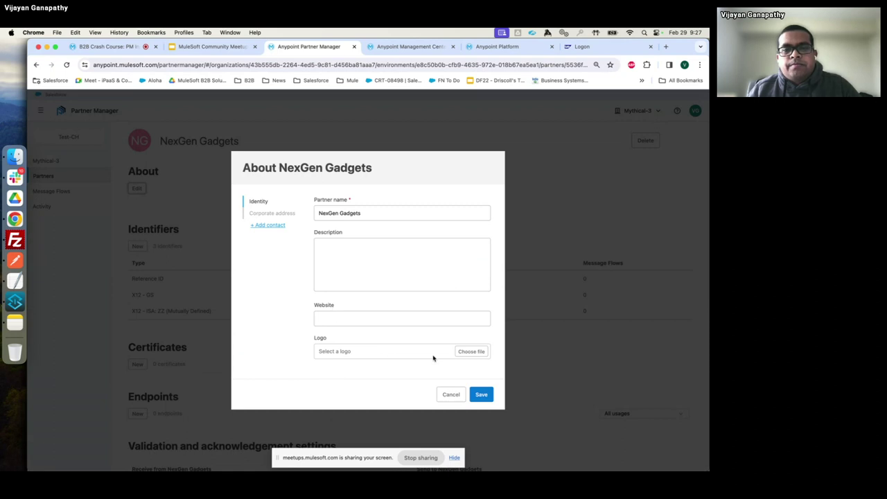
{"action": "left_click", "coordinate": [471, 352]}
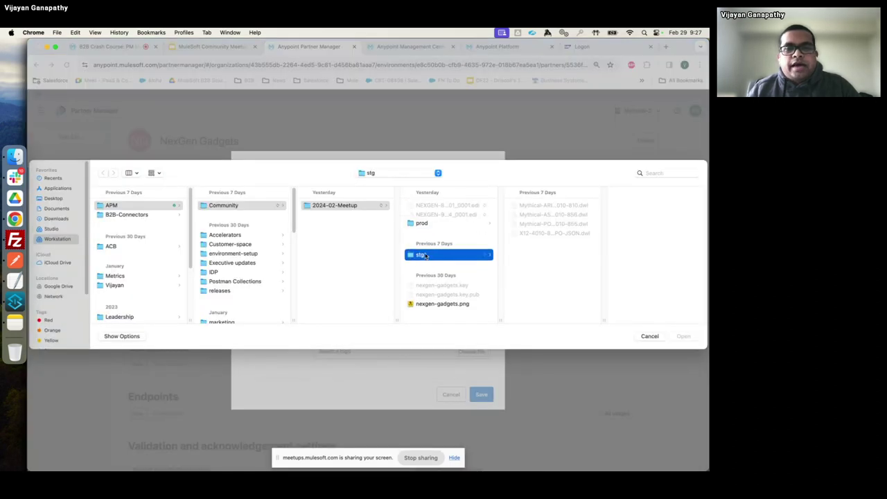
{"action": "left_click", "coordinate": [443, 304]}
{"action": "left_click", "coordinate": [684, 337]}
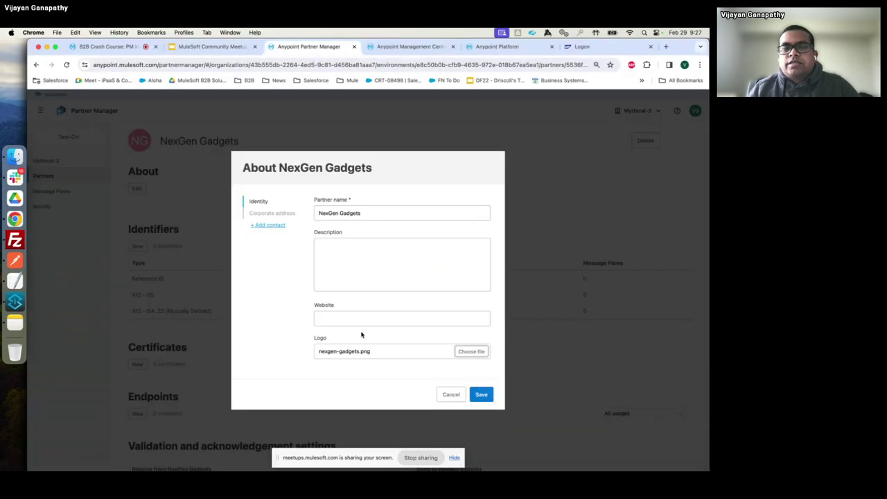
{"action": "left_click", "coordinate": [480, 395]}
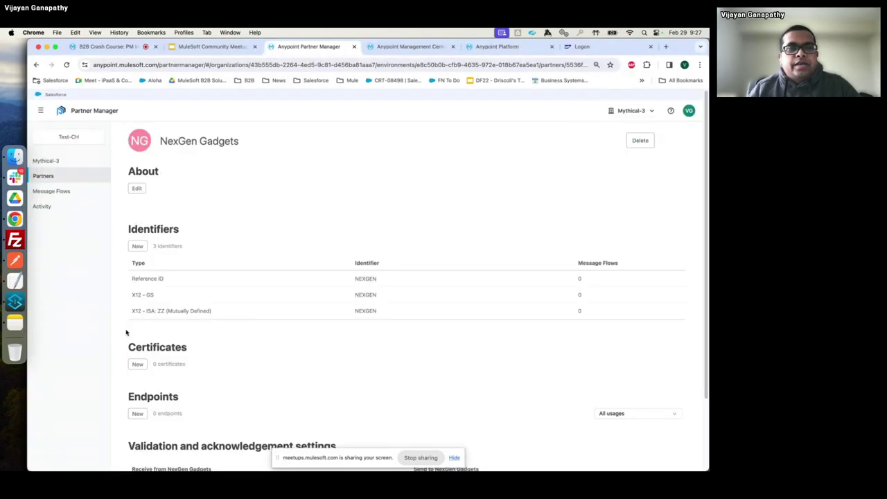
Add a contact of type Technical contact named NexGen Support to the partner's About details.
{"action": "left_click", "coordinate": [137, 188]}
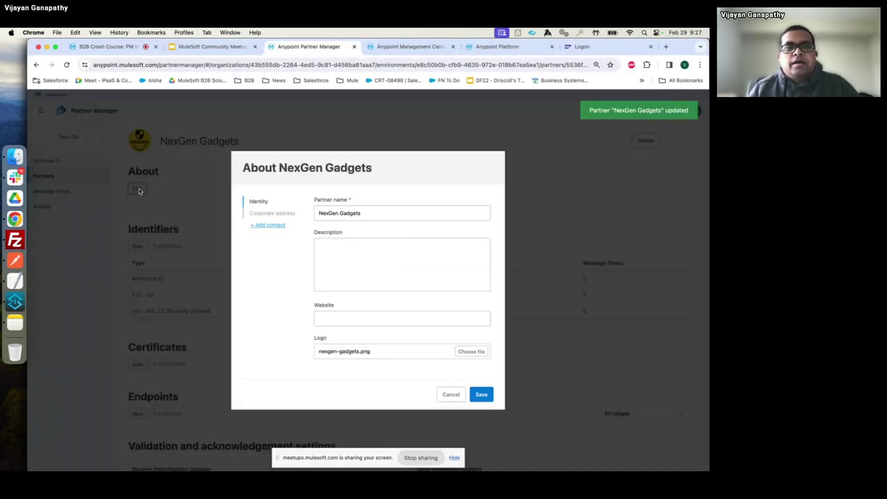
{"action": "left_click", "coordinate": [273, 226]}
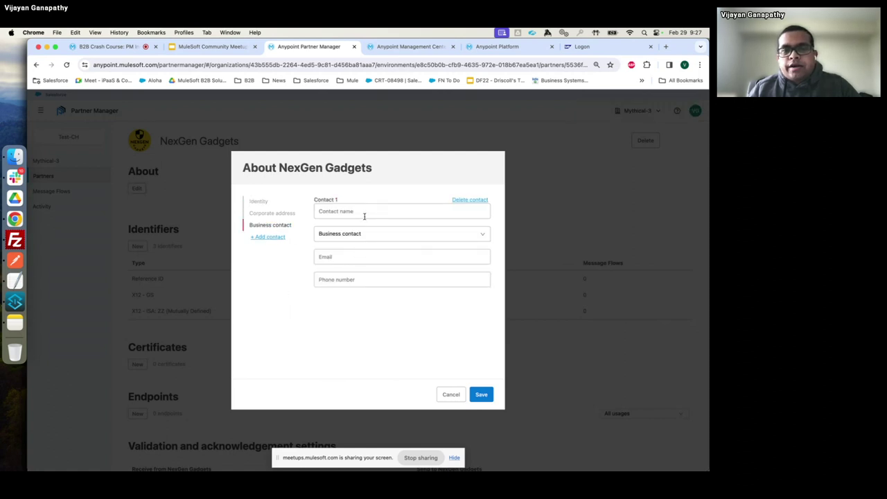
{"action": "left_click", "coordinate": [382, 236]}
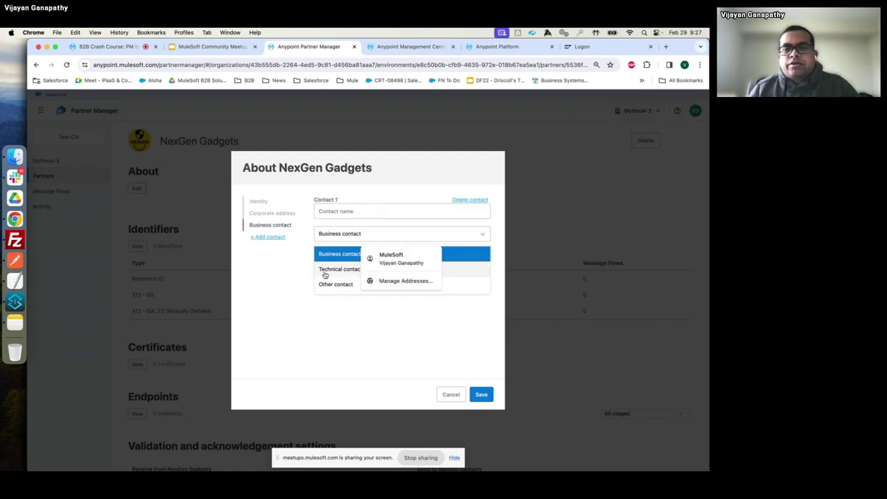
{"action": "left_click", "coordinate": [325, 275]}
{"action": "left_click", "coordinate": [341, 212]}
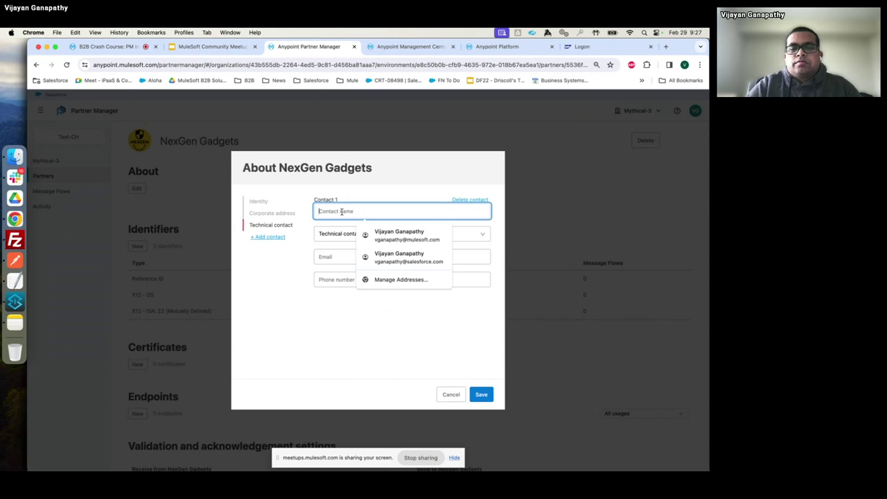
{"action": "type", "text": "NexGen"}
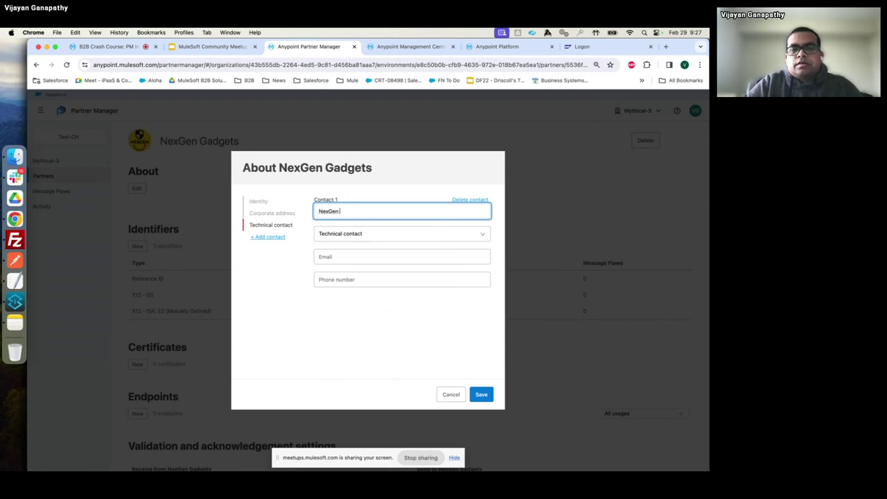
{"action": "type", "text": " Suppor"}
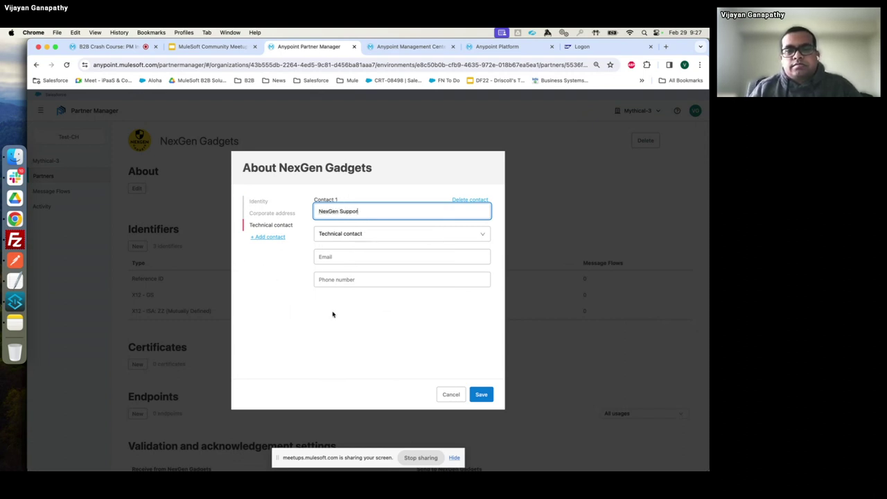
{"action": "type", "text": "t"}
Fill in the technical contact's e-mail and phone number and save the partner's details.
{"action": "left_click", "coordinate": [359, 254]}
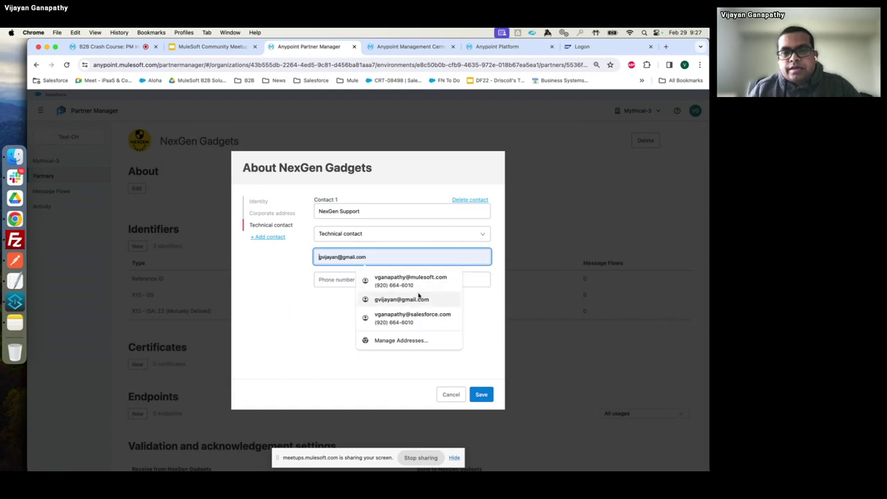
{"action": "left_click", "coordinate": [418, 299]}
{"action": "left_click", "coordinate": [348, 283]}
{"action": "left_click", "coordinate": [407, 305]}
{"action": "left_click", "coordinate": [480, 393]}
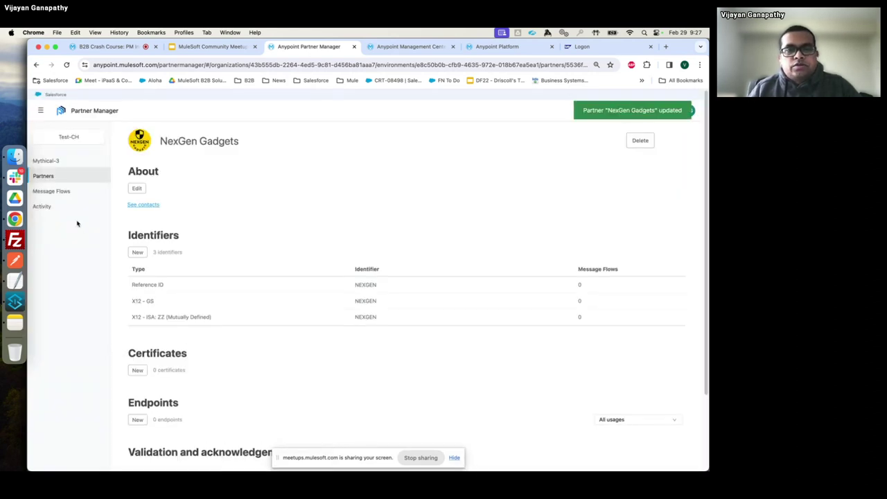
Review the partner's saved contact details, collapse them, and look over the certificates, endpoints and validation sections.
{"action": "left_click", "coordinate": [149, 206]}
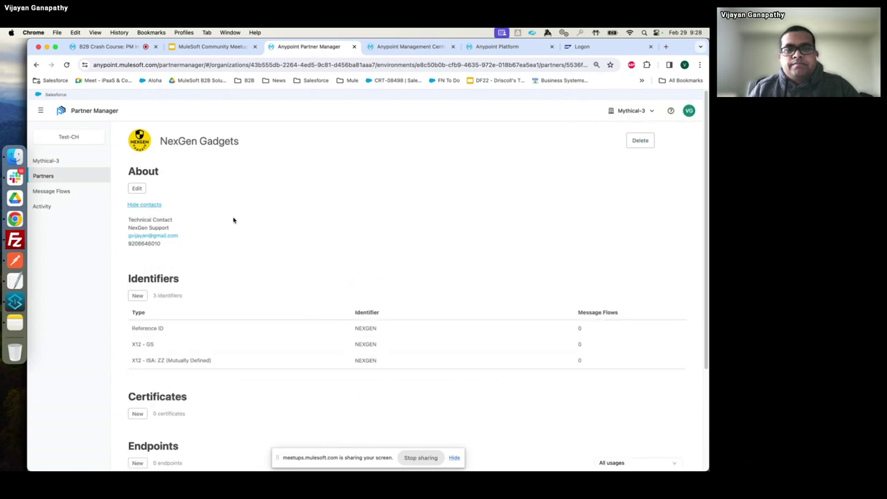
{"action": "left_click", "coordinate": [145, 204]}
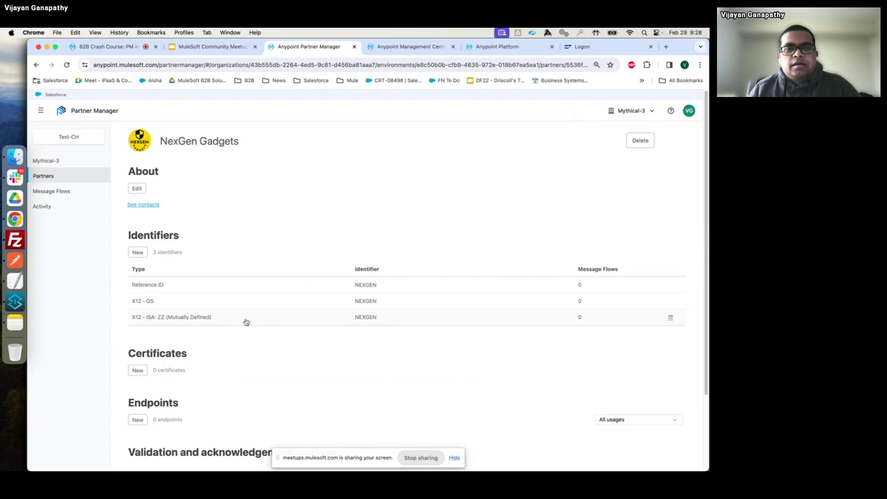
{"action": "scroll", "coordinate": [246, 322], "scroll_direction": "down", "scroll_amount": 2}
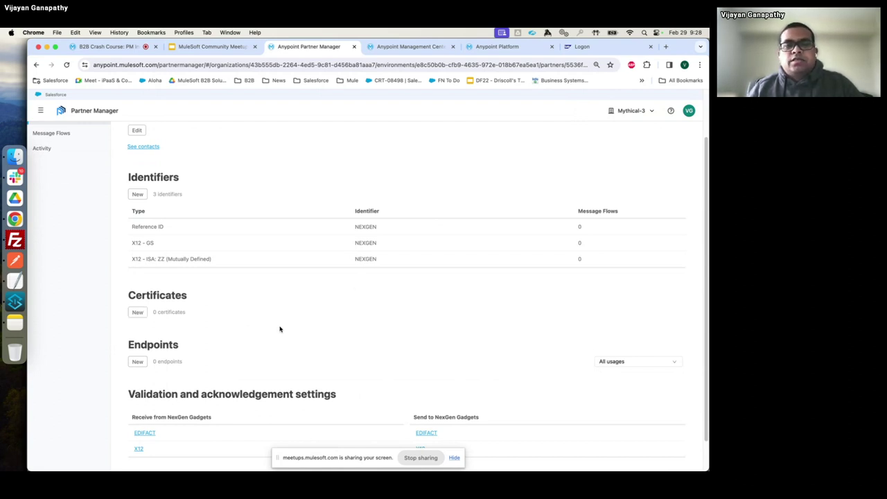
Start a new certificate for NexGen Gadgets of type Identity Key and name it NexGen-SSH-Key-2024-02.
{"action": "left_click", "coordinate": [138, 313]}
{"action": "left_click", "coordinate": [356, 281]}
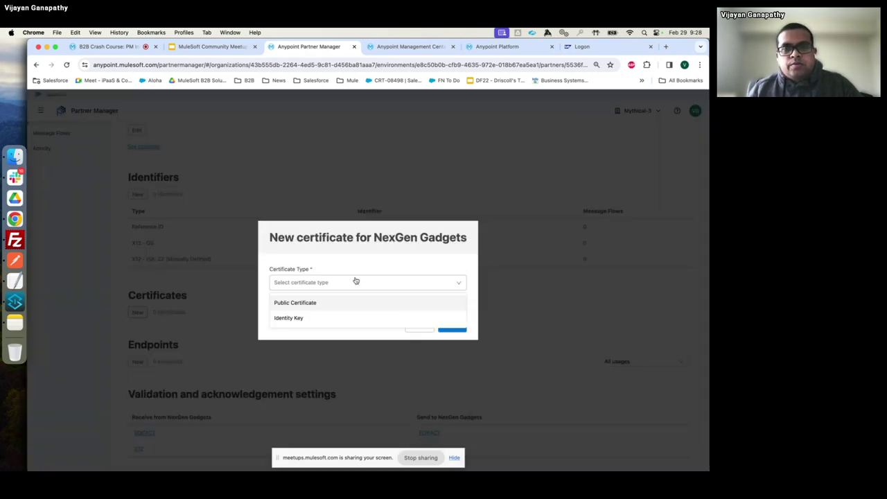
{"action": "left_click", "coordinate": [300, 320]}
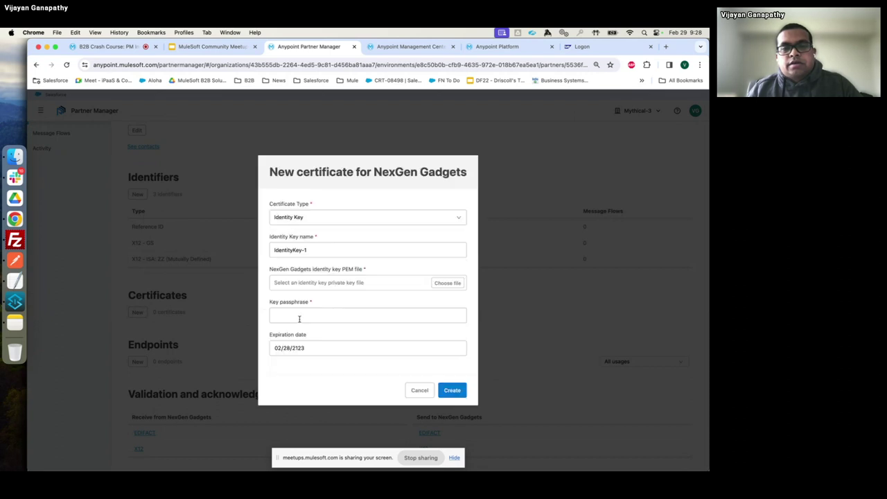
{"action": "triple_click", "coordinate": [318, 250]}
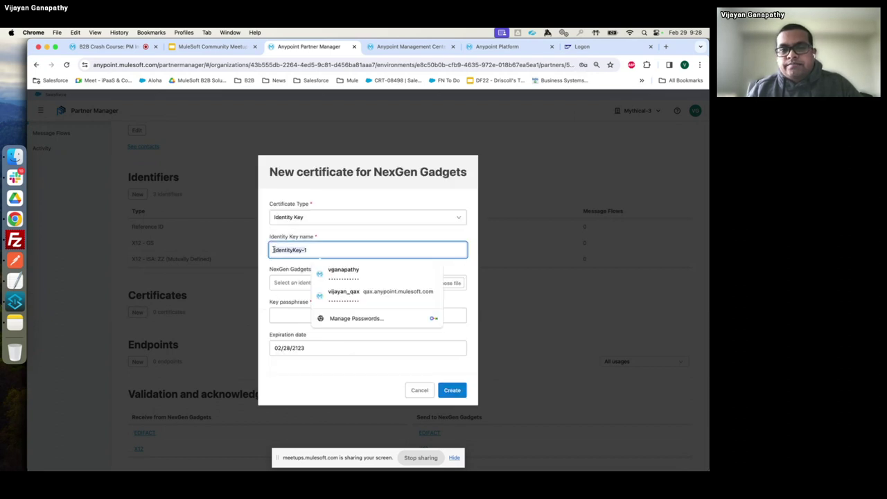
{"action": "type", "text": "NexGen-SSH-Key-2024-02"}
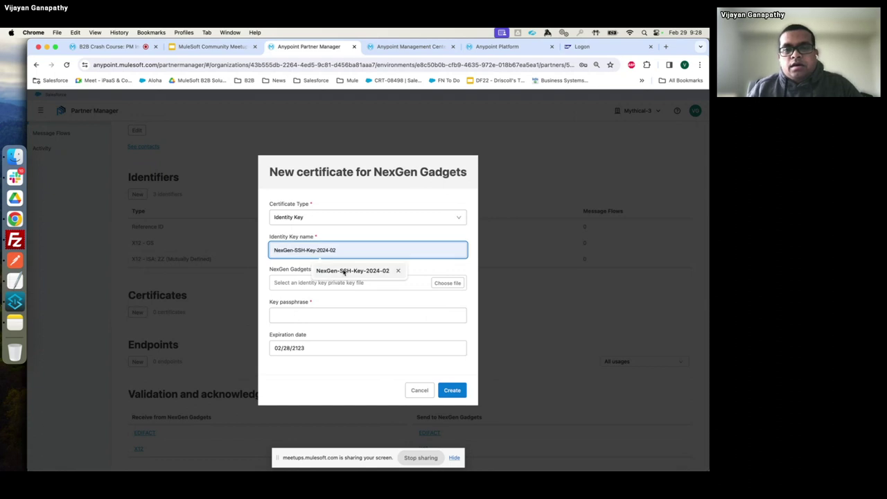
{"action": "left_click", "coordinate": [342, 271]}
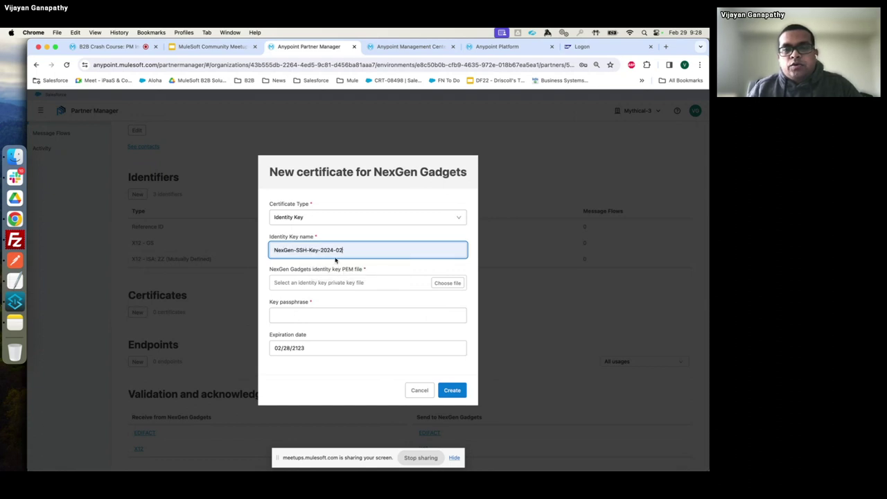
{"action": "left_click", "coordinate": [283, 251]}
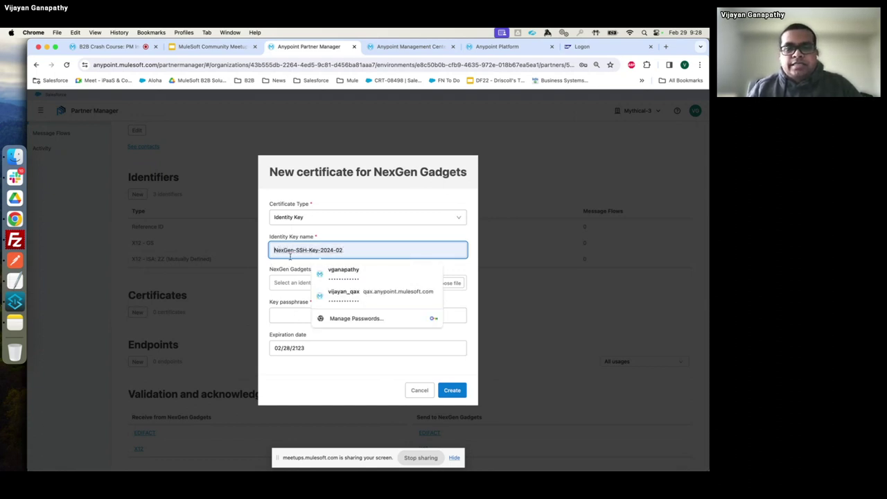
{"action": "left_click", "coordinate": [295, 265]}
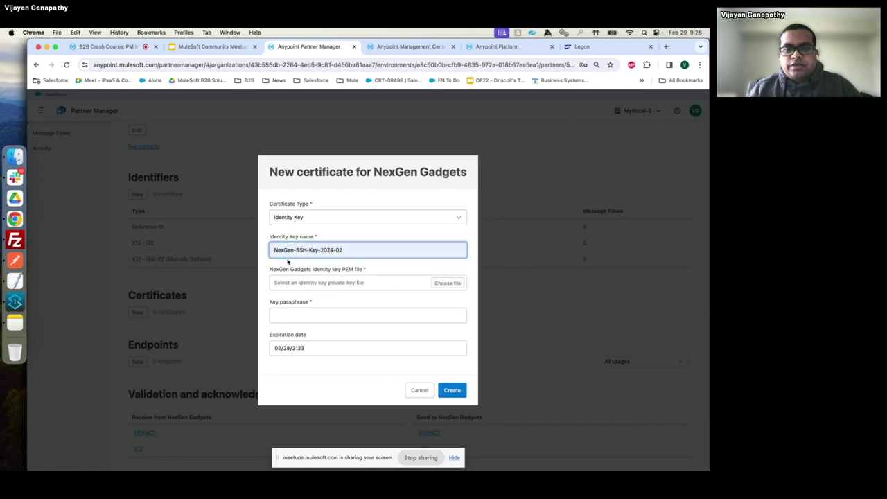
Load nexgen-gadgets.key from the 2024-02-Meetup folder as the identity key PEM file.
{"action": "left_click", "coordinate": [449, 283]}
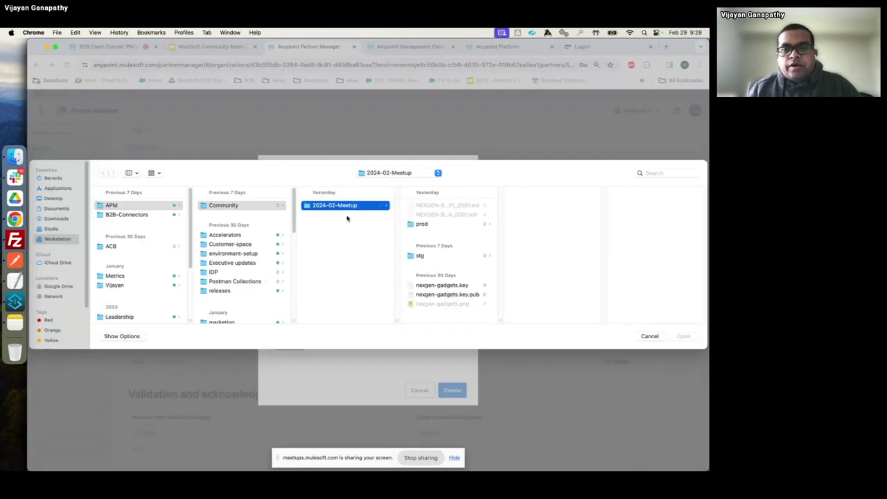
{"action": "left_click", "coordinate": [468, 288]}
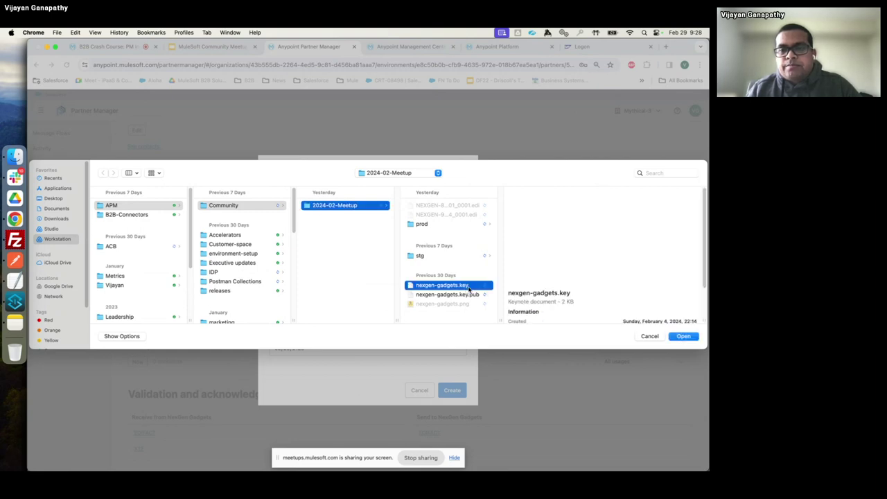
{"action": "left_click", "coordinate": [683, 336]}
Fill in the key passphrase, keep the default expiration date and create the identity key certificate.
{"action": "left_click", "coordinate": [299, 317]}
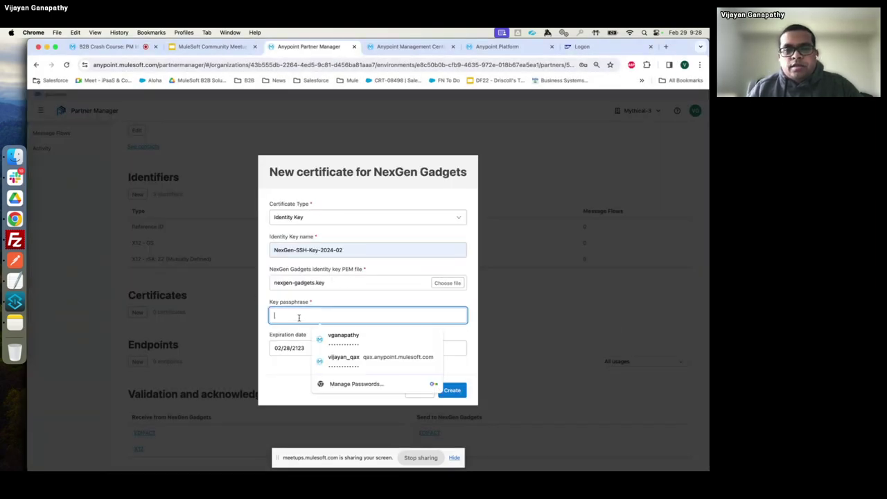
{"action": "type", "text": "••"}
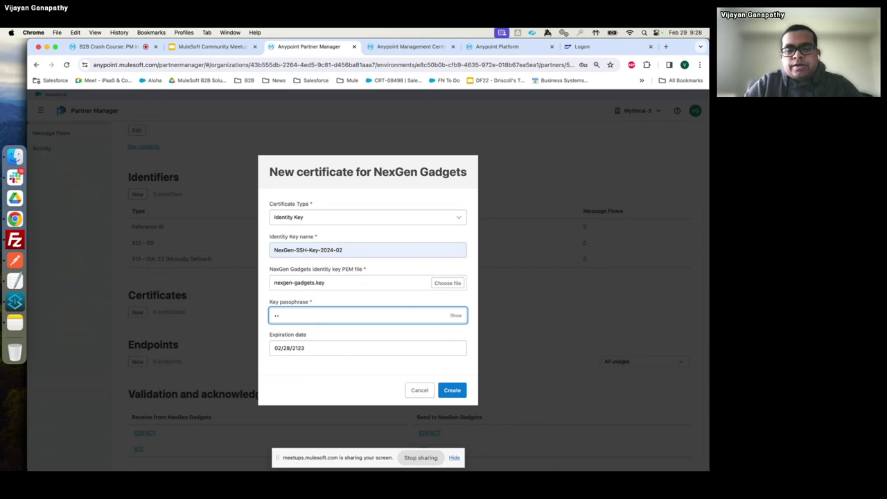
{"action": "type", "text": "••"}
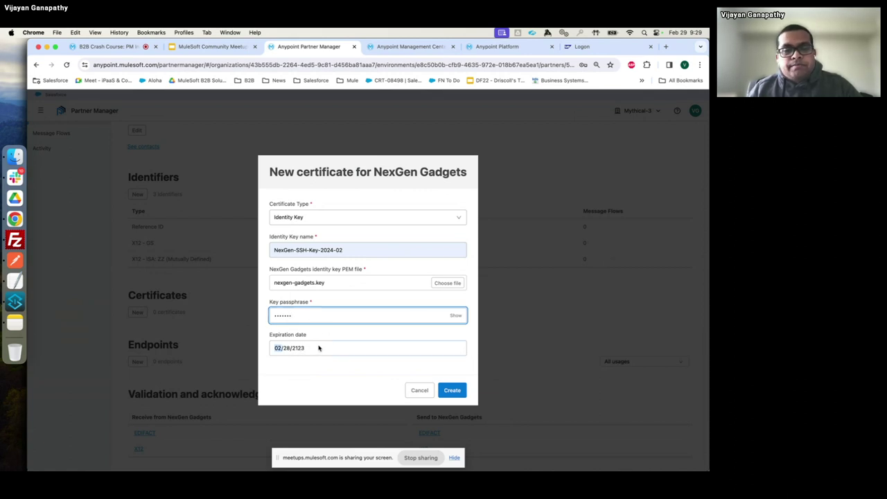
{"action": "left_click", "coordinate": [310, 350]}
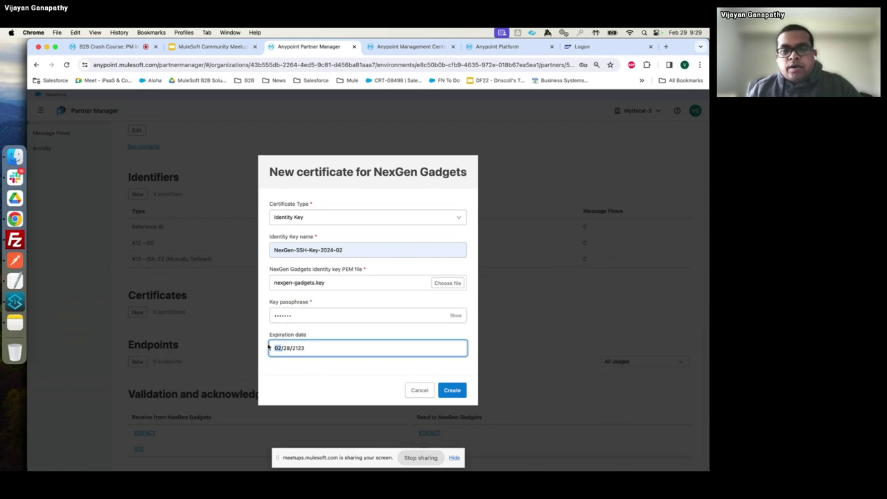
{"action": "left_click", "coordinate": [319, 338]}
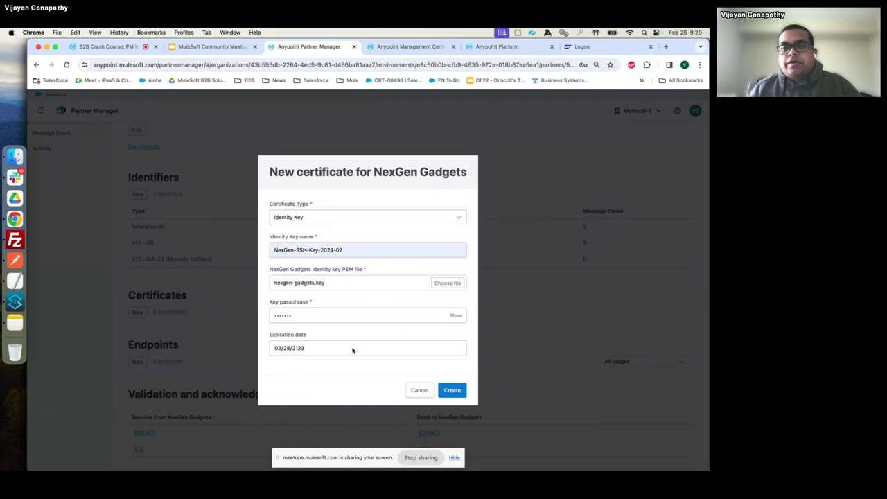
{"action": "left_click", "coordinate": [457, 392]}
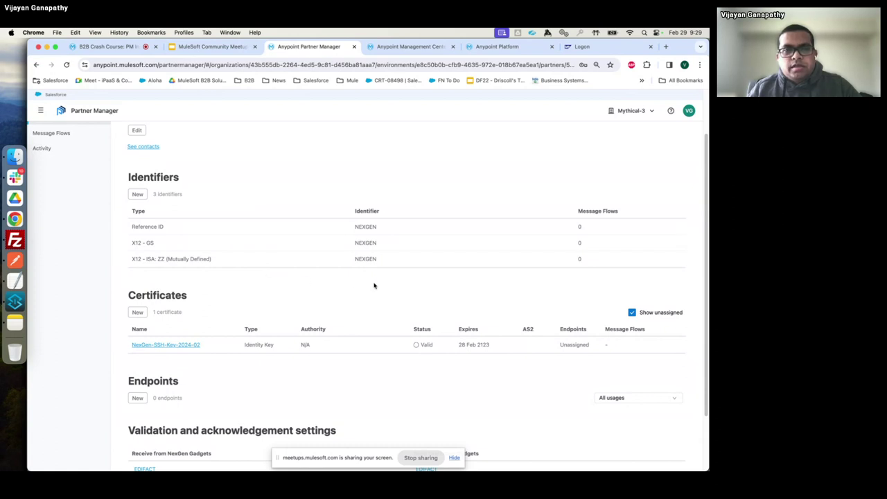
Look over the partner's certificates and endpoints, and examine the /toMythical and /fromMythical flows on the SFTP demo slide in Google Slides.
{"action": "scroll", "coordinate": [323, 307], "scroll_direction": "down", "scroll_amount": 2}
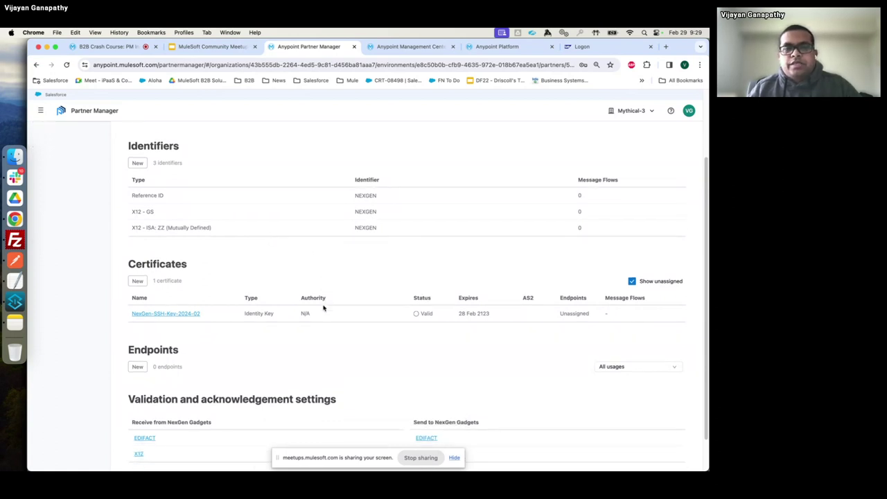
{"action": "scroll", "coordinate": [269, 310], "scroll_direction": "down", "scroll_amount": 1}
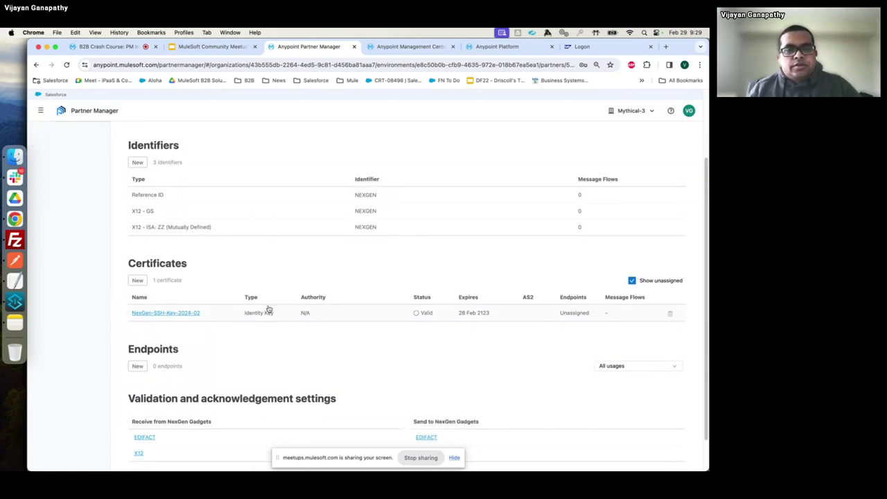
{"action": "scroll", "coordinate": [269, 310], "scroll_direction": "down", "scroll_amount": 2}
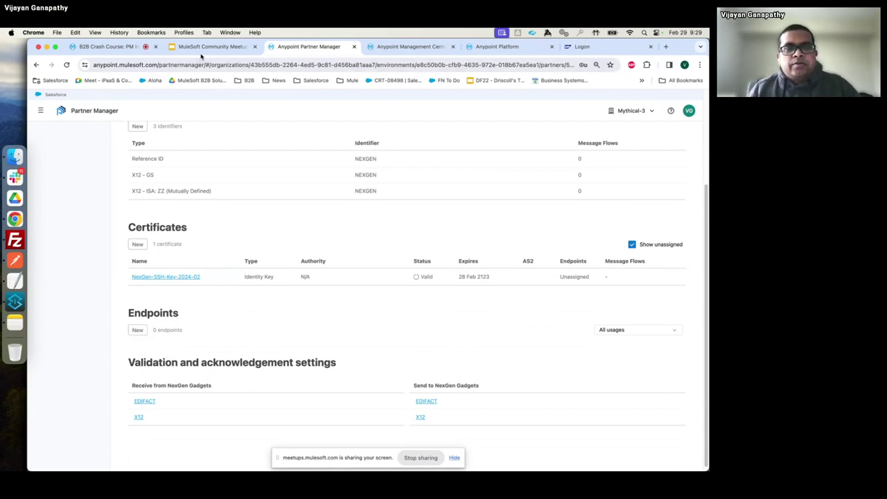
{"action": "left_click", "coordinate": [205, 46]}
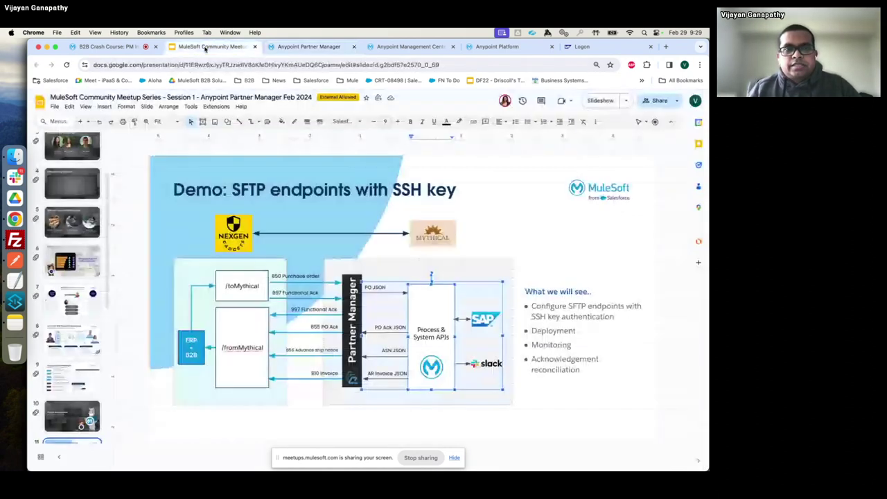
{"action": "left_click", "coordinate": [244, 276]}
{"action": "left_click", "coordinate": [242, 277]}
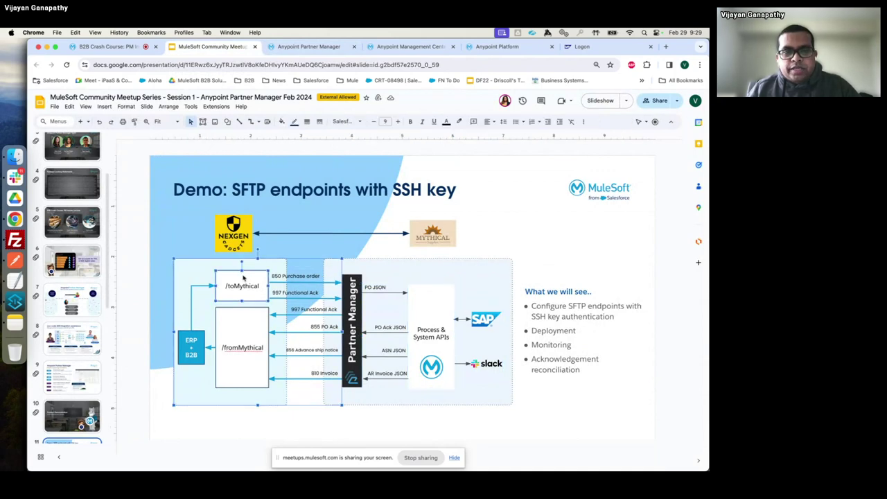
{"action": "left_click", "coordinate": [246, 329]}
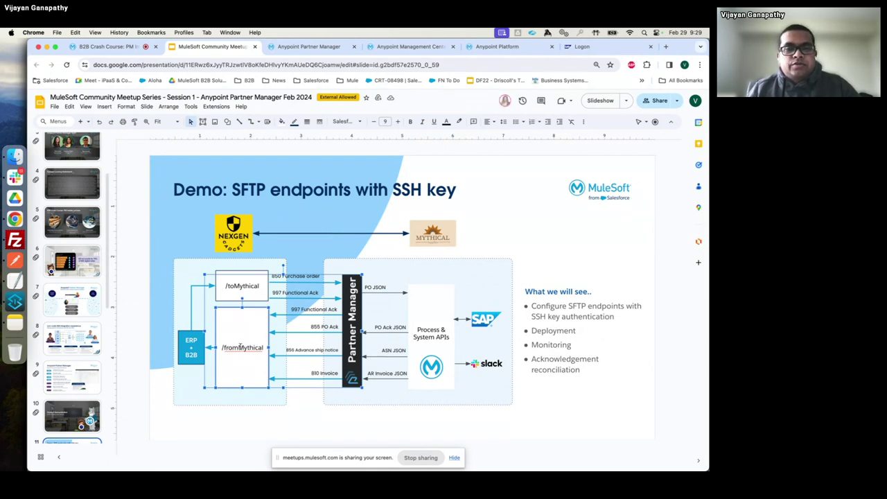
{"action": "left_click", "coordinate": [186, 346]}
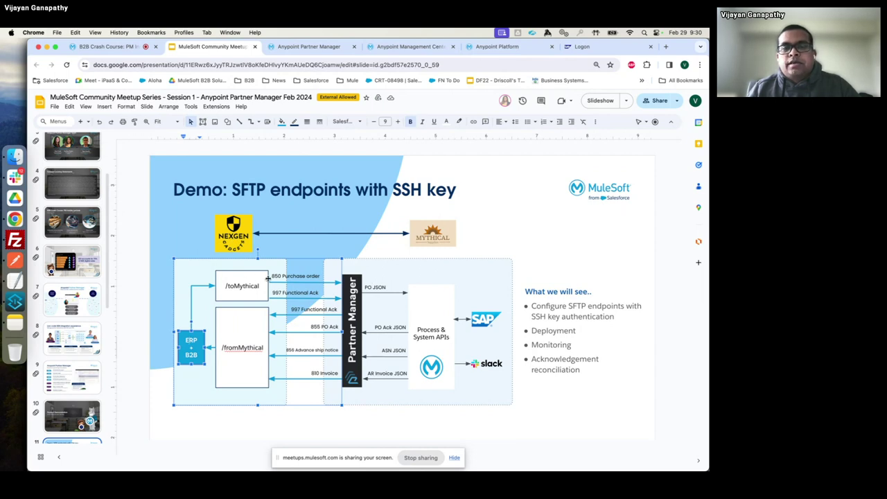
{"action": "left_click", "coordinate": [255, 277]}
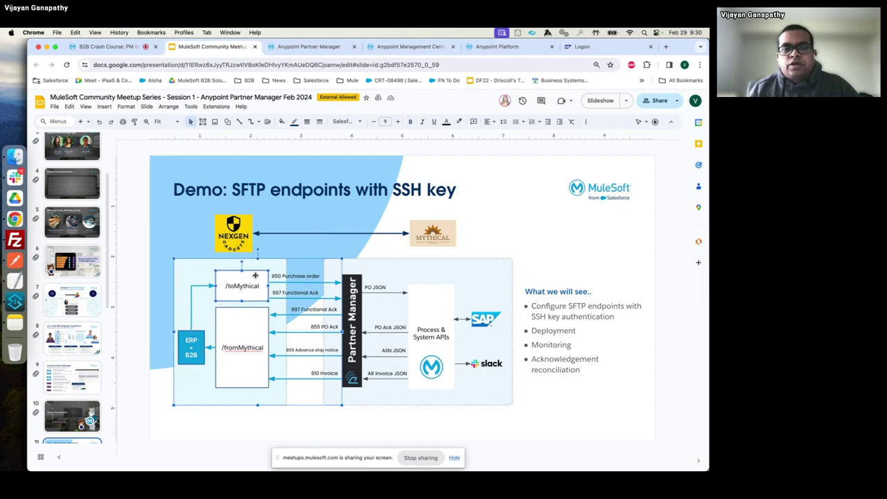
{"action": "left_click", "coordinate": [439, 225]}
{"action": "left_click", "coordinate": [247, 327]}
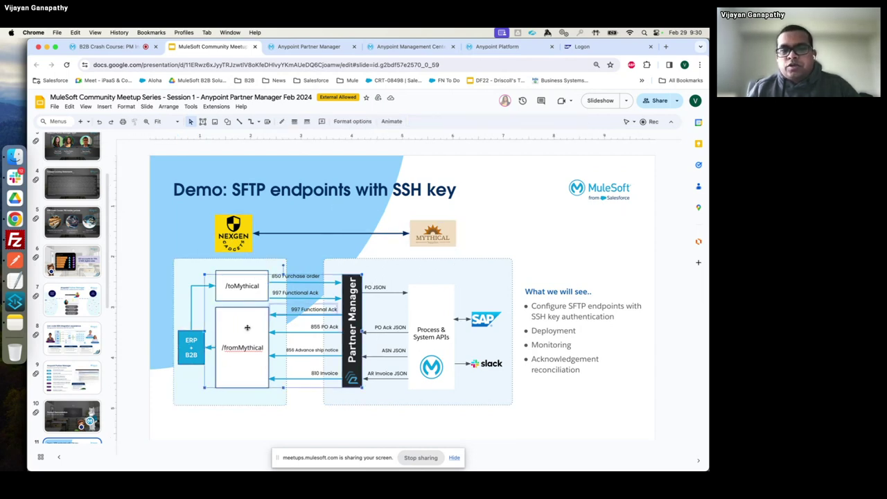
Return to Partner Manager and start a new NexGen Gadgets endpoint with usage Receive from partners and protocol SFTP.
{"action": "left_click", "coordinate": [309, 46]}
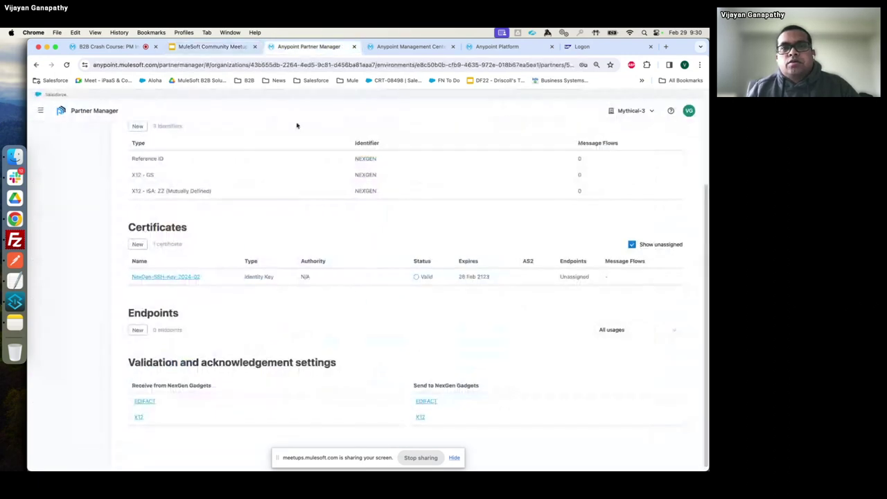
{"action": "left_click", "coordinate": [137, 329]}
{"action": "left_click", "coordinate": [292, 300]}
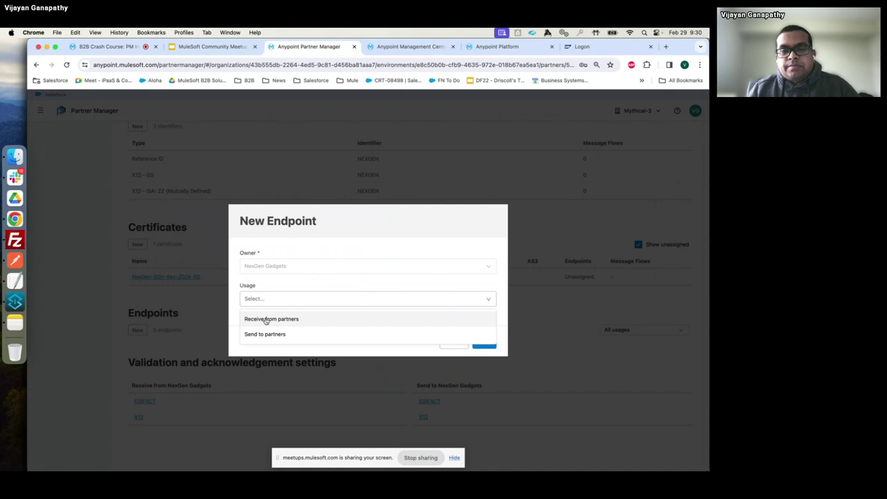
{"action": "left_click", "coordinate": [266, 319]}
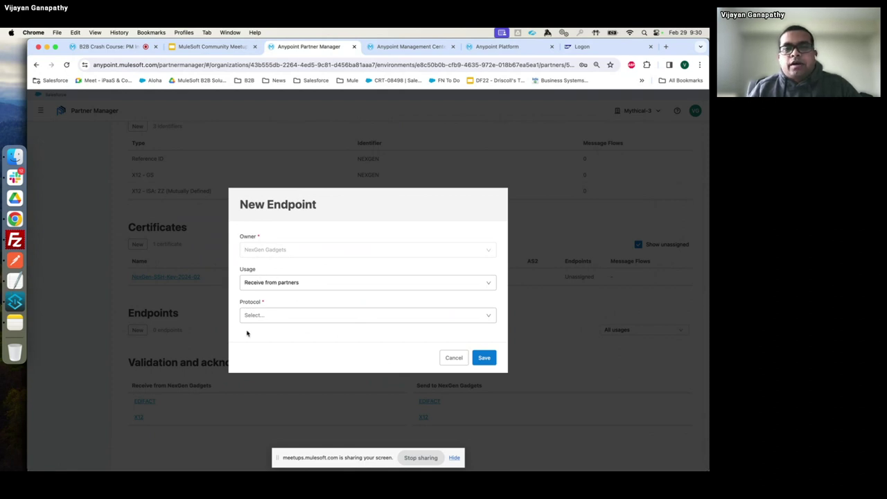
{"action": "left_click", "coordinate": [302, 316]}
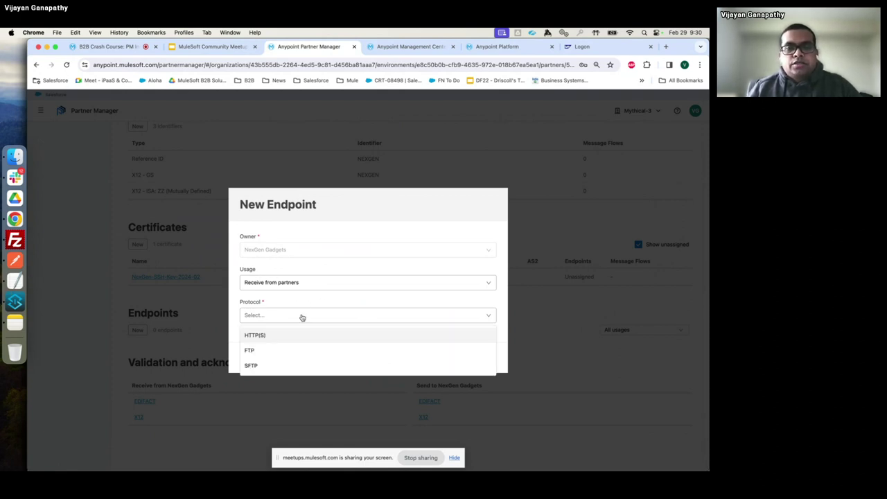
{"action": "left_click", "coordinate": [257, 365]}
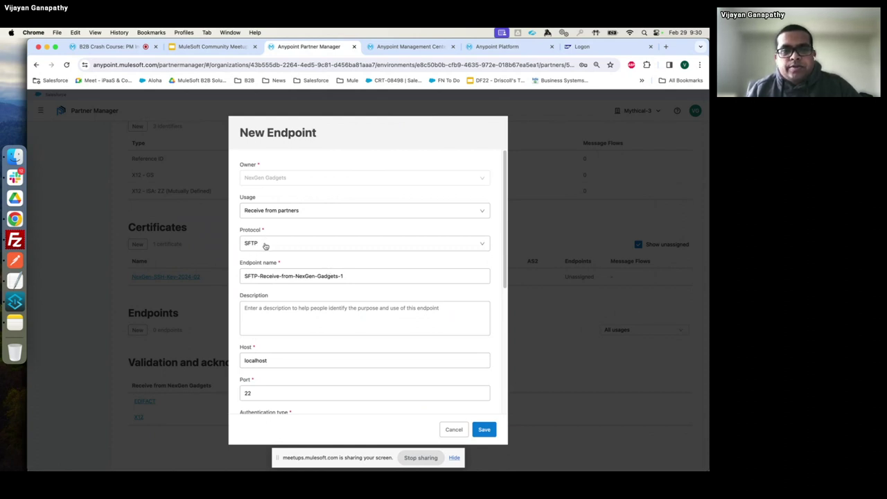
Set the new endpoint's host to openb2b.ddns.net and its authentication type to Basic and Identity key.
{"action": "scroll", "coordinate": [268, 243], "scroll_direction": "down", "scroll_amount": 3}
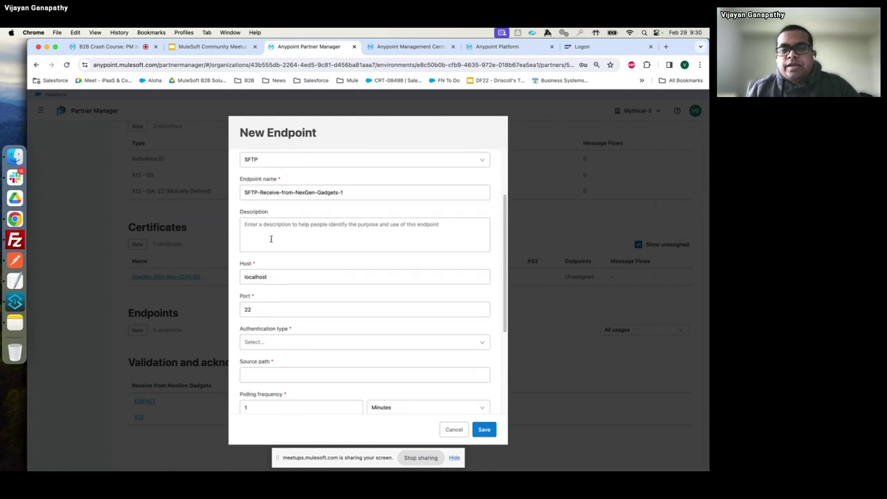
{"action": "left_click", "coordinate": [265, 276]}
{"action": "double_click", "coordinate": [275, 275]}
{"action": "type", "text": "openb2b.ddns.net"}
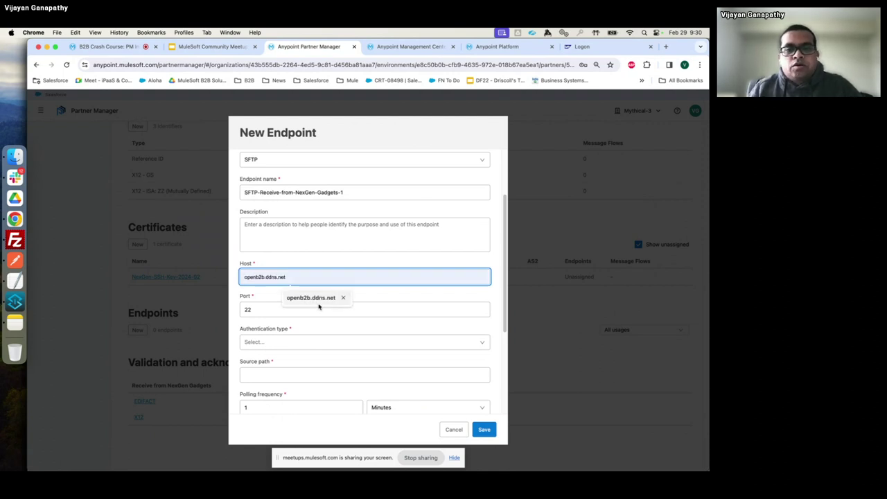
{"action": "left_click", "coordinate": [321, 298]}
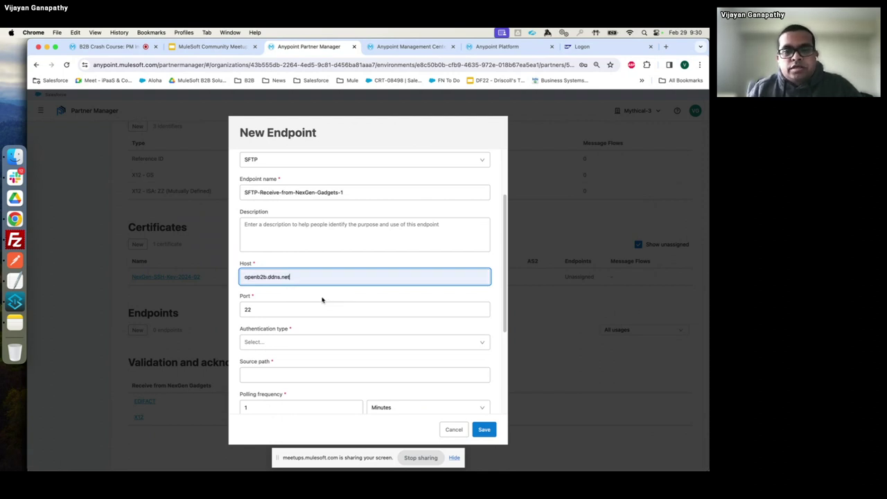
{"action": "left_click", "coordinate": [254, 343]}
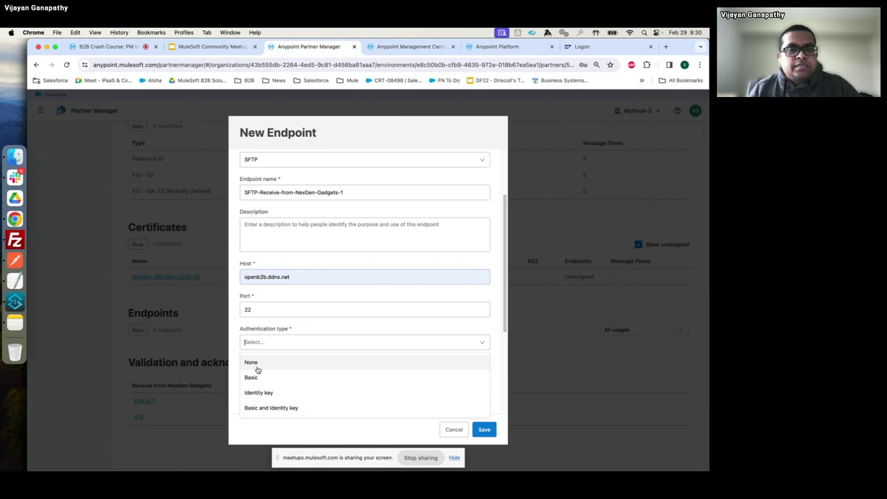
{"action": "left_click", "coordinate": [278, 410]}
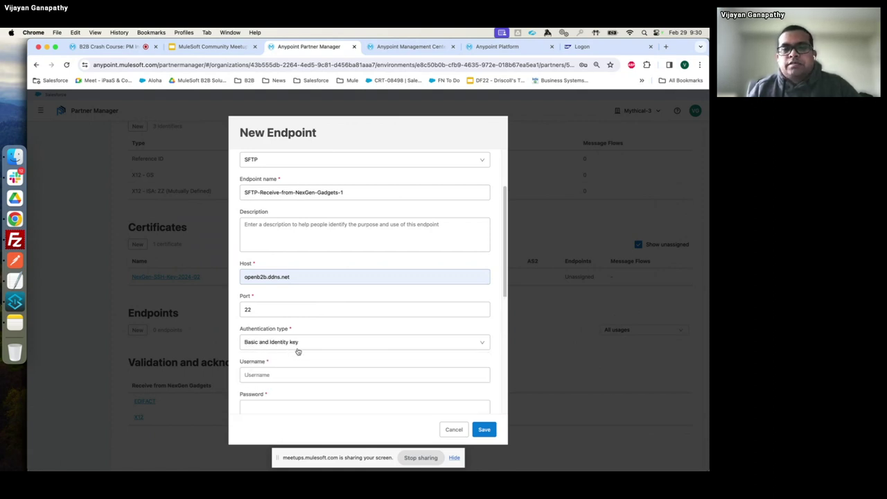
{"action": "scroll", "coordinate": [369, 358], "scroll_direction": "down", "scroll_amount": 1}
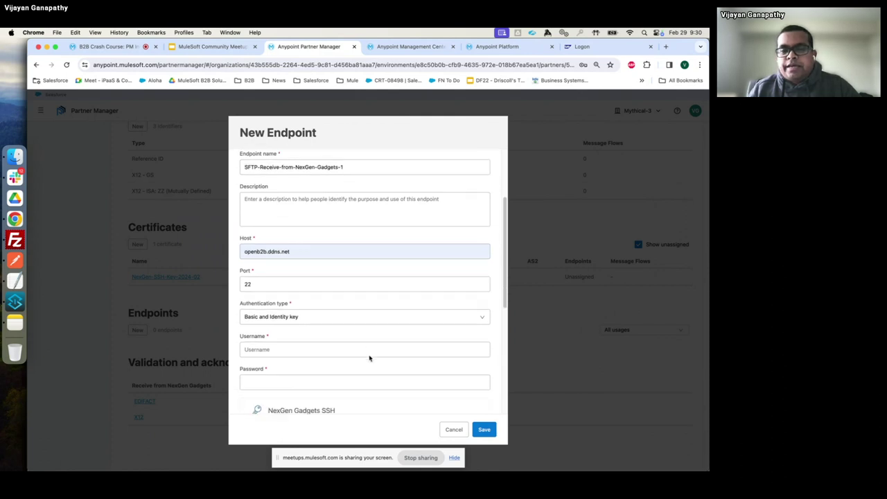
Enter nexgen-gadgets as the endpoint's username and fill in the account password.
{"action": "left_click", "coordinate": [264, 343]}
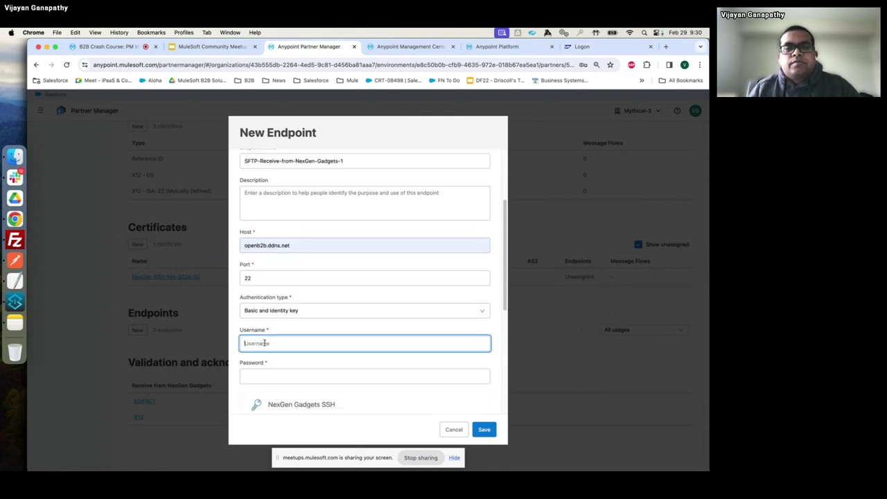
{"action": "type", "text": "nexgen-gadgets"}
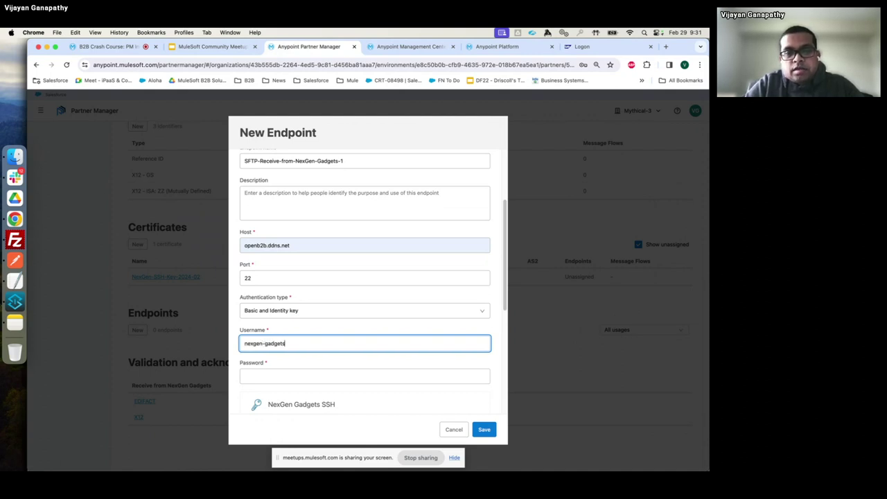
{"action": "left_click", "coordinate": [244, 376]}
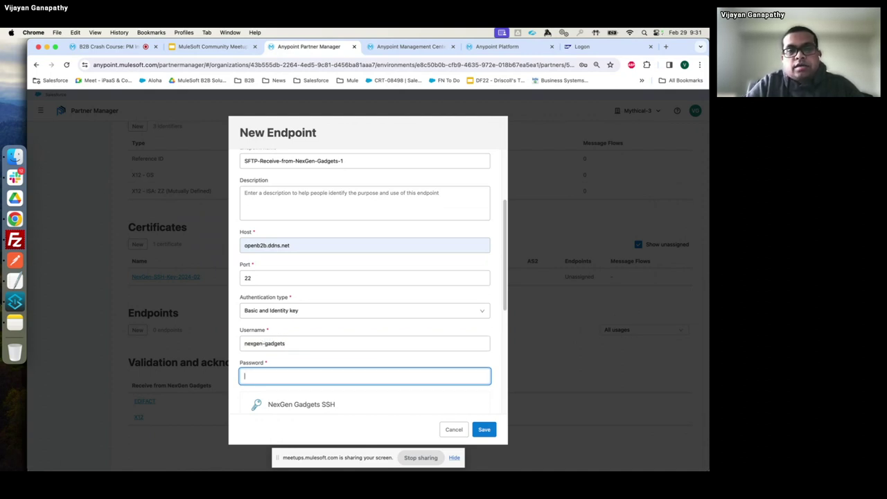
{"action": "type", "text": "•••"}
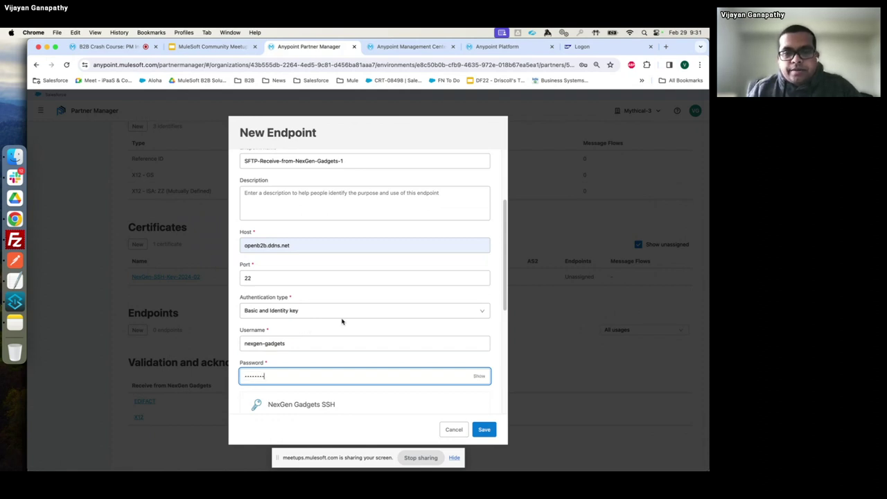
Assign the existing NexGen-SSH-Key-2024-02 identity key as the endpoint's NexGen Gadgets SSH key.
{"action": "scroll", "coordinate": [342, 321], "scroll_direction": "down", "scroll_amount": 2}
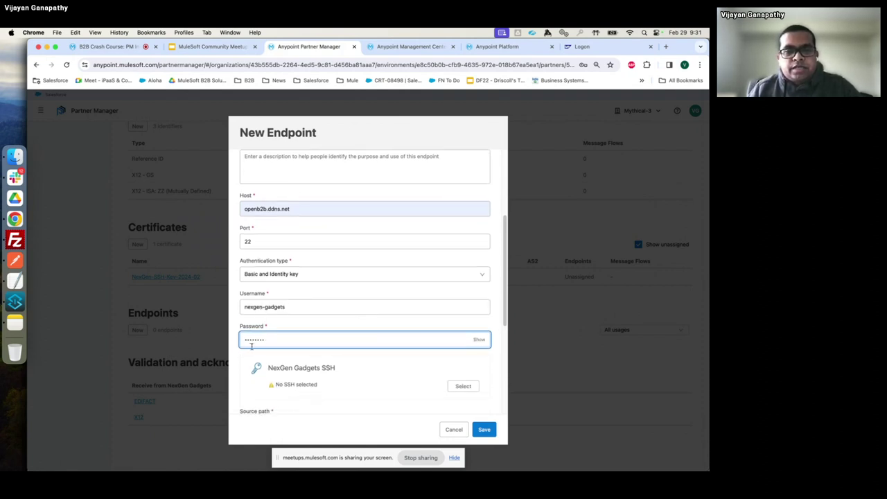
{"action": "scroll", "coordinate": [262, 345], "scroll_direction": "down", "scroll_amount": 1}
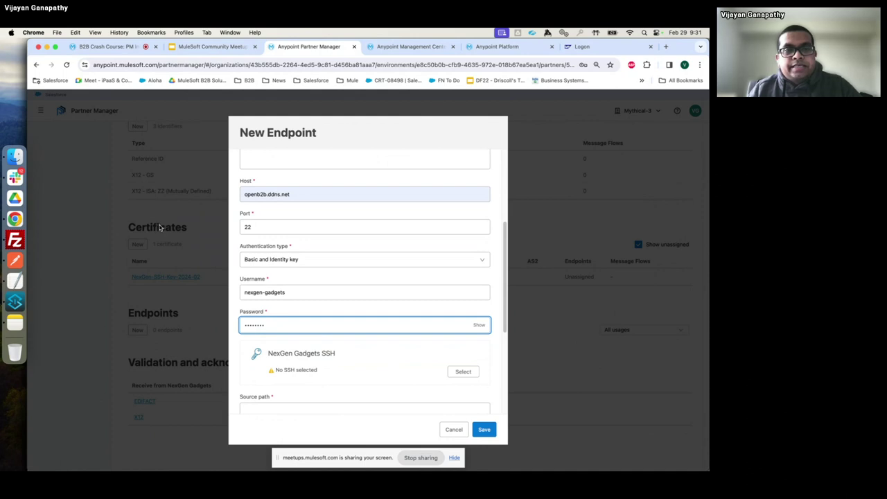
{"action": "left_click", "coordinate": [463, 371]}
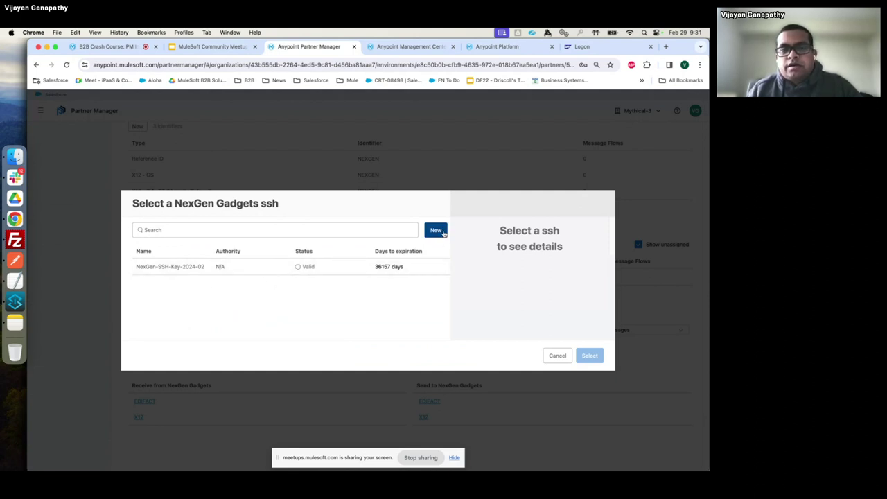
{"action": "left_click", "coordinate": [178, 268]}
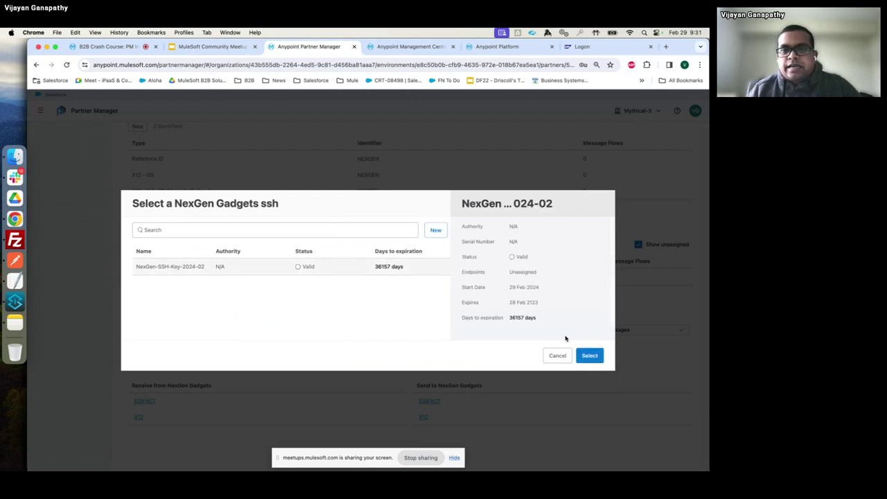
{"action": "left_click", "coordinate": [589, 356]}
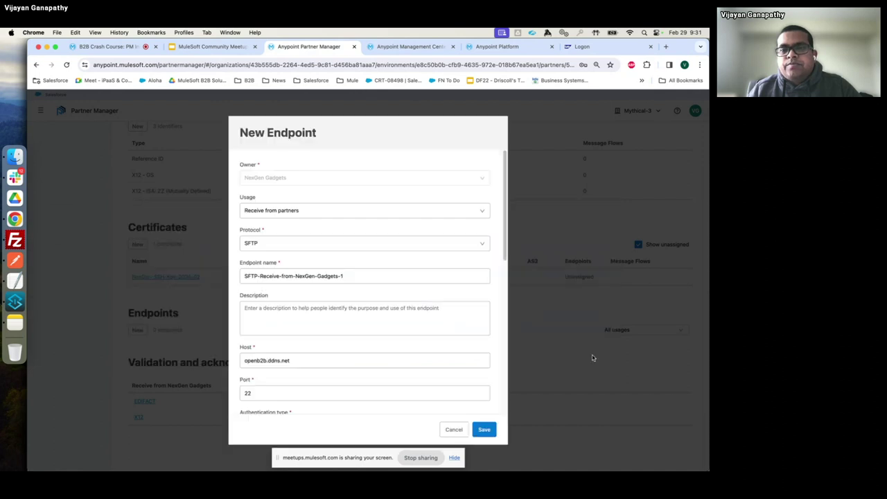
Switch to FileZilla, browse the fromMythical and toMythical folders under prd on the remote site, and copy the path /prd/toMythical.
{"action": "scroll", "coordinate": [406, 362], "scroll_direction": "down", "scroll_amount": 5}
{"action": "scroll", "coordinate": [405, 362], "scroll_direction": "down", "scroll_amount": 2}
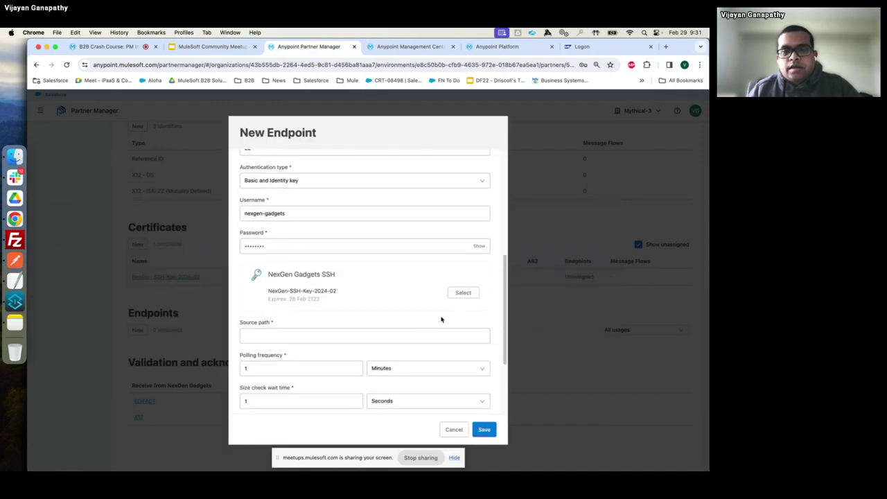
{"action": "left_click", "coordinate": [290, 334]}
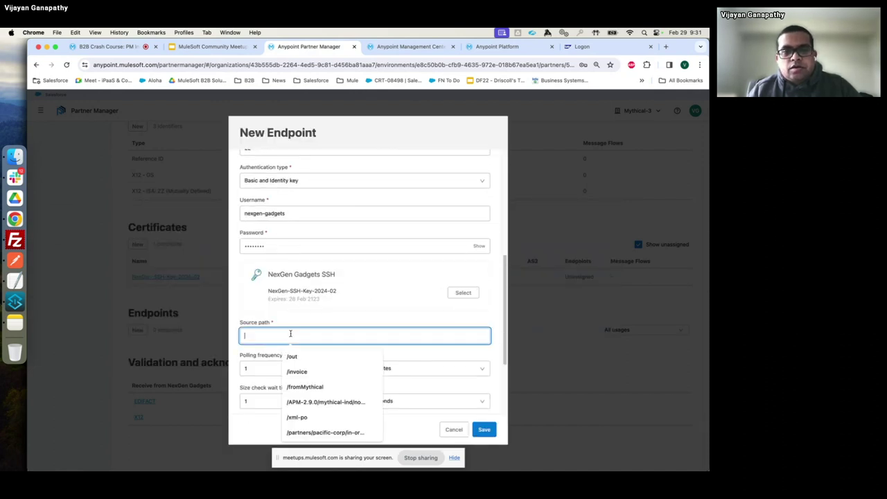
{"action": "left_click", "coordinate": [15, 240]}
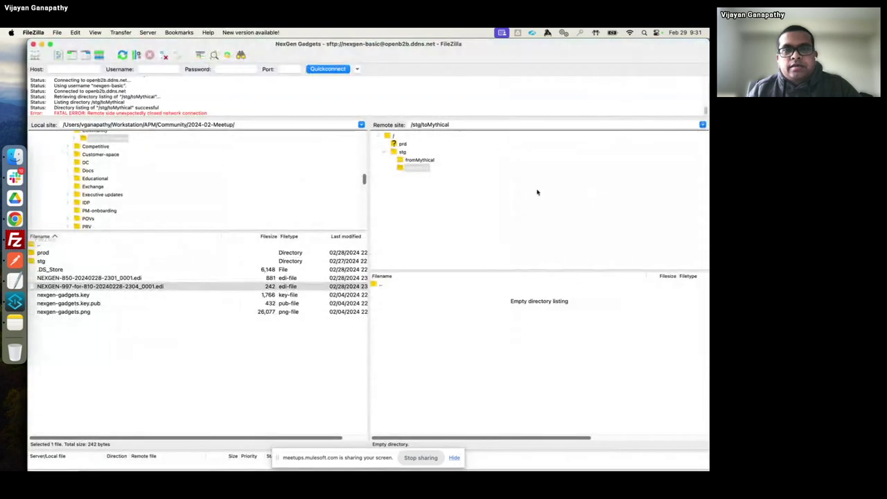
{"action": "left_click", "coordinate": [401, 144]}
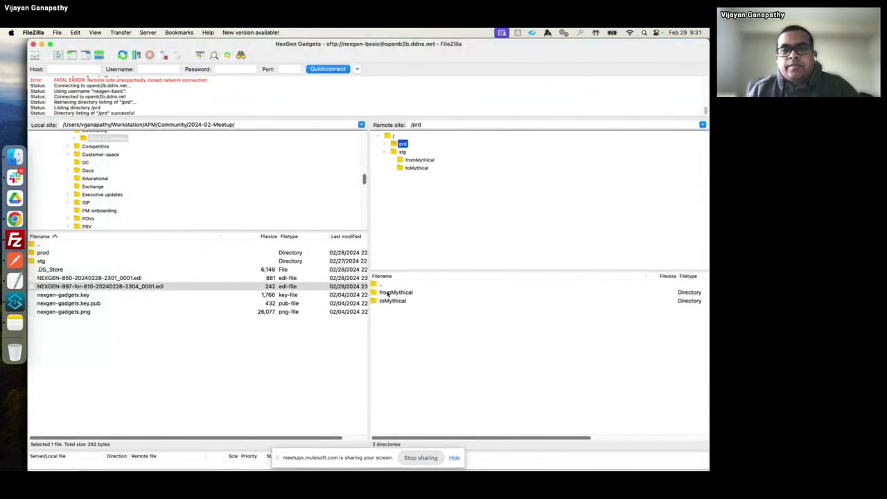
{"action": "double_click", "coordinate": [397, 293]}
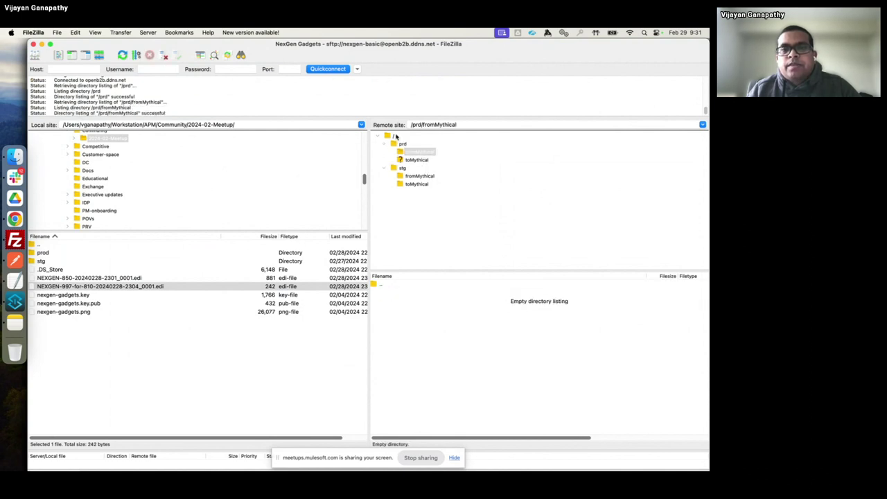
{"action": "left_click", "coordinate": [474, 125]}
{"action": "left_click_drag", "start_coordinate": [474, 125], "coordinate": [409, 124]}
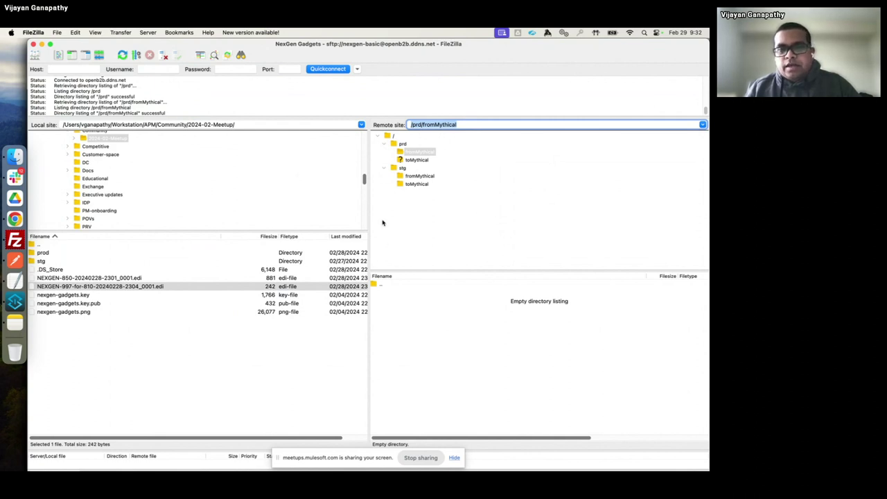
{"action": "left_click_drag", "start_coordinate": [472, 124], "coordinate": [410, 127]}
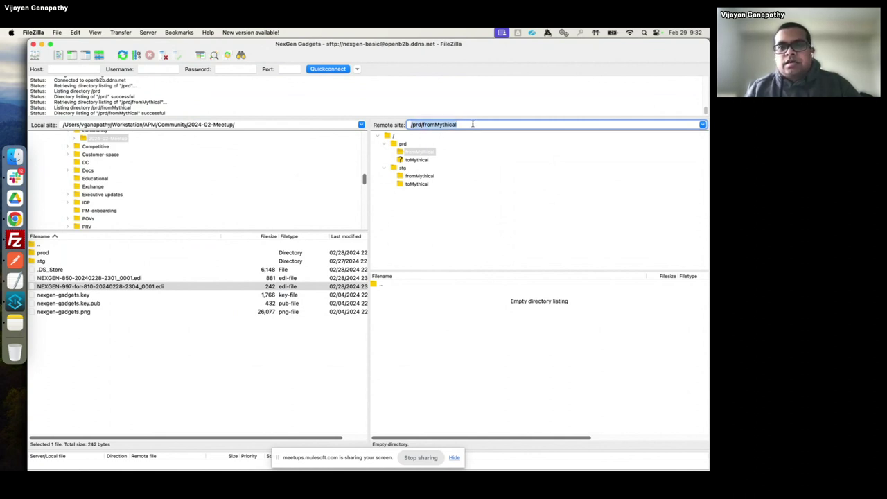
{"action": "left_click", "coordinate": [410, 161]}
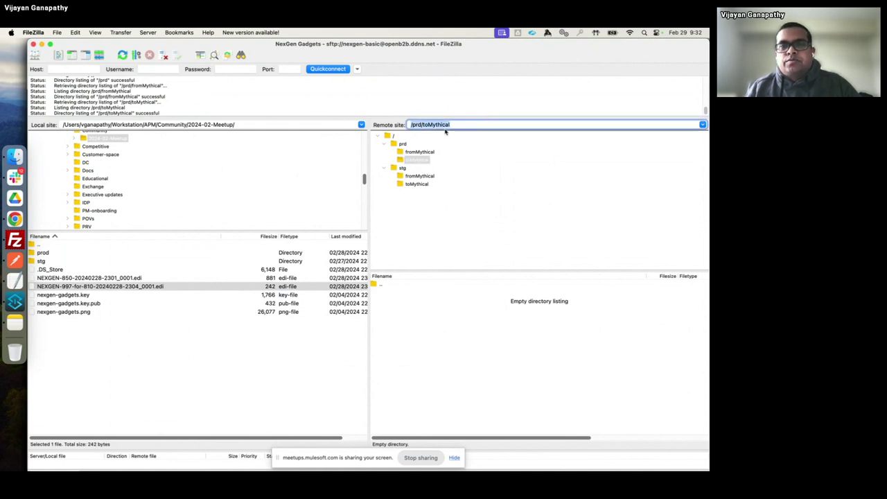
Return to Partner Manager and set the endpoint's source path to /prd/toMythical and its polling frequency to 30 seconds.
{"action": "key", "text": "super+Tab"}
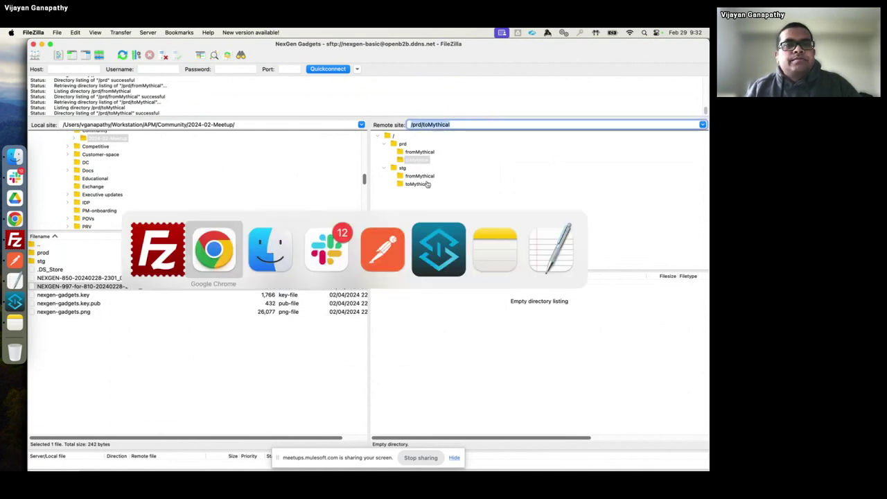
{"action": "type", "text": "/prd/toMythical"}
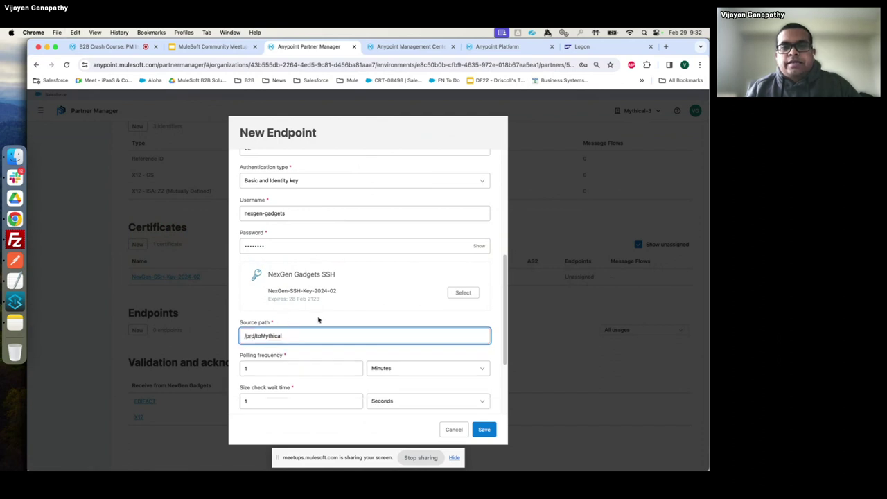
{"action": "scroll", "coordinate": [352, 321], "scroll_direction": "down", "scroll_amount": 1}
{"action": "left_click", "coordinate": [266, 338]}
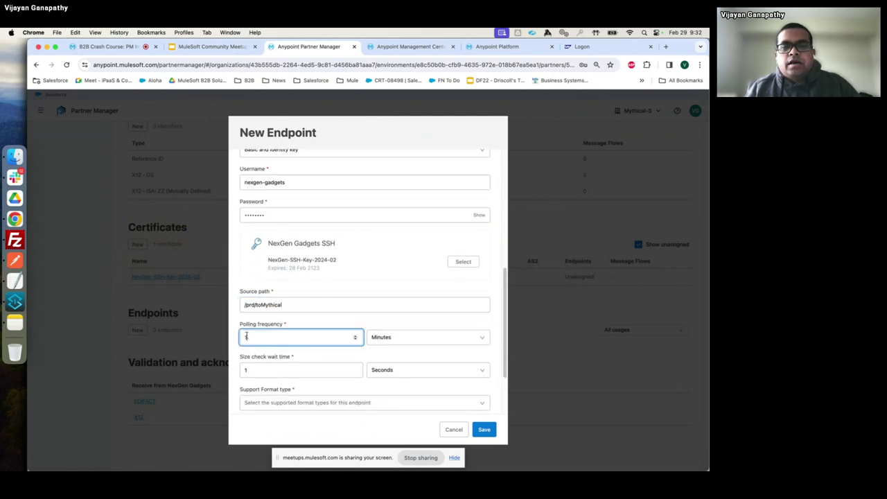
{"action": "key", "text": "BackSpace"}
{"action": "type", "text": "30"}
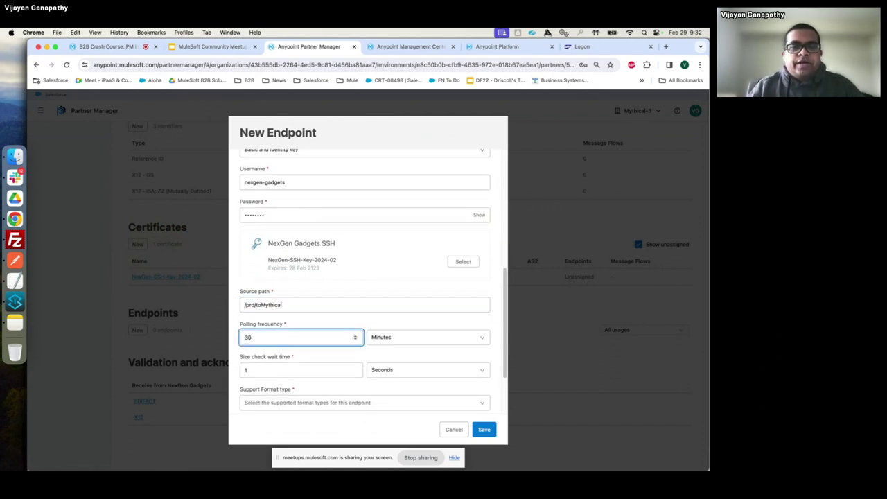
{"action": "left_click", "coordinate": [405, 337]}
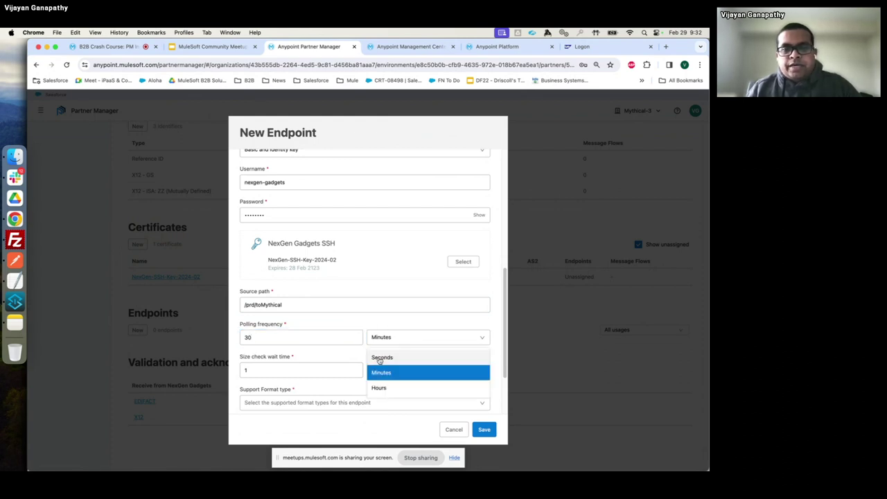
{"action": "left_click", "coordinate": [380, 358]}
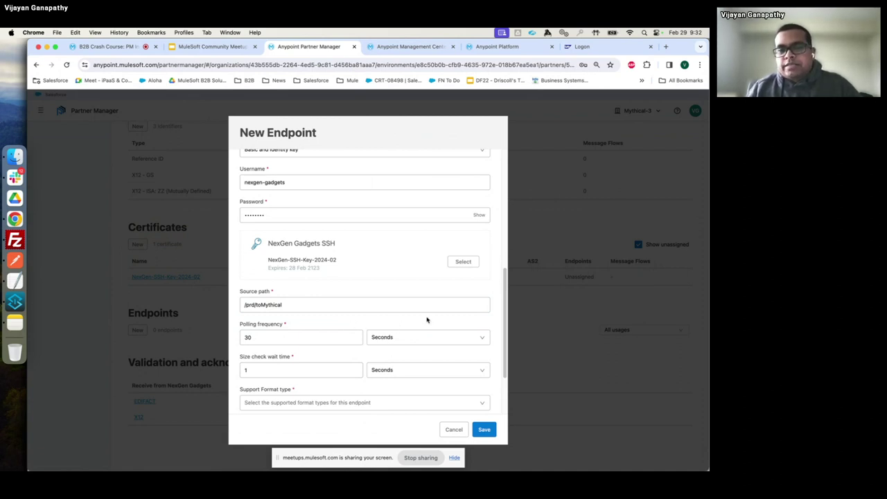
Set the supported format type to EDI and the file name pattern to *.edi, and save the receiving endpoint.
{"action": "scroll", "coordinate": [426, 321], "scroll_direction": "down", "scroll_amount": 2}
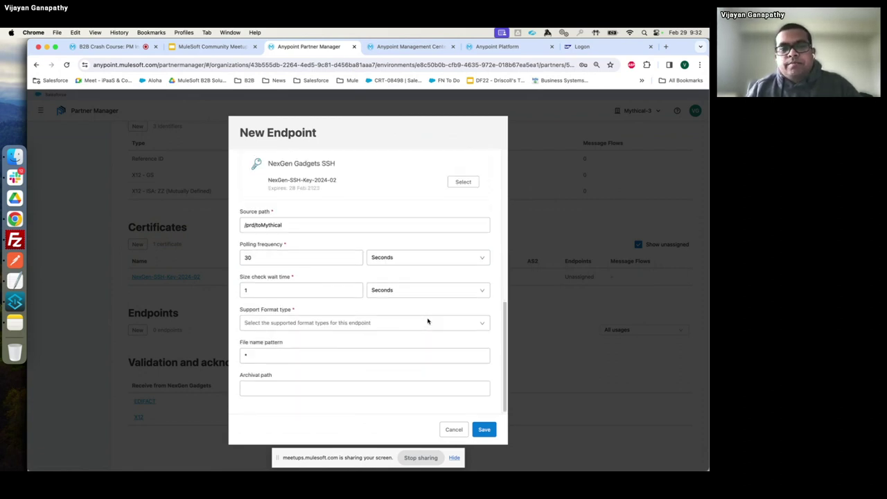
{"action": "left_click", "coordinate": [295, 321]}
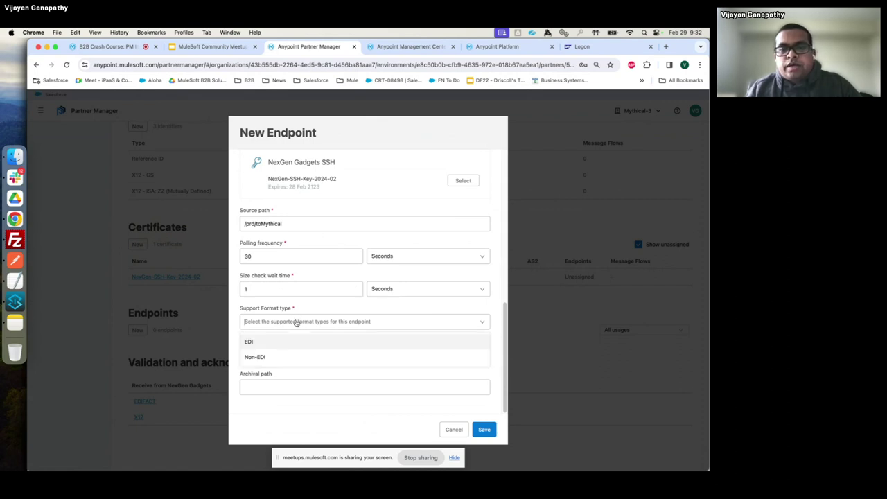
{"action": "left_click", "coordinate": [260, 341]}
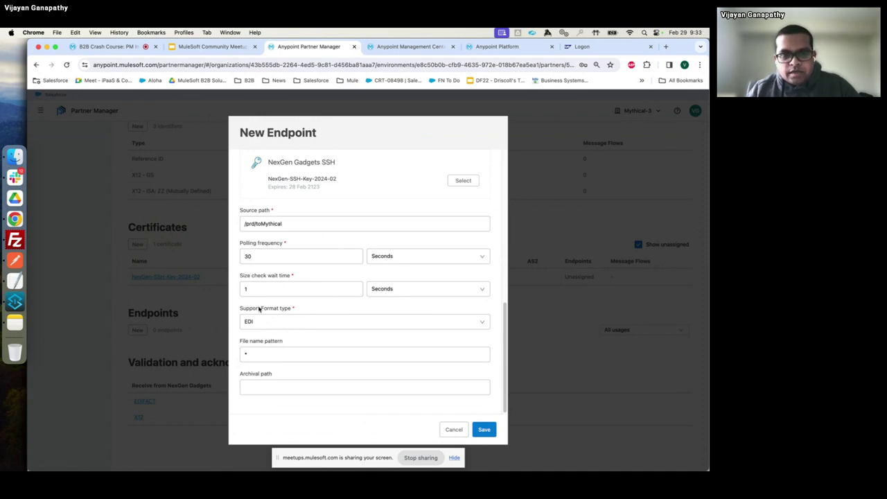
{"action": "left_click", "coordinate": [264, 353]}
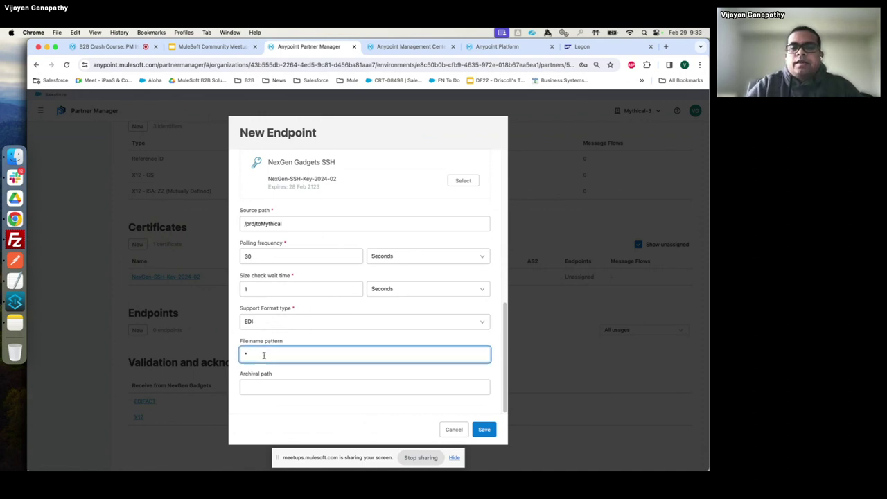
{"action": "type", "text": ".edi"}
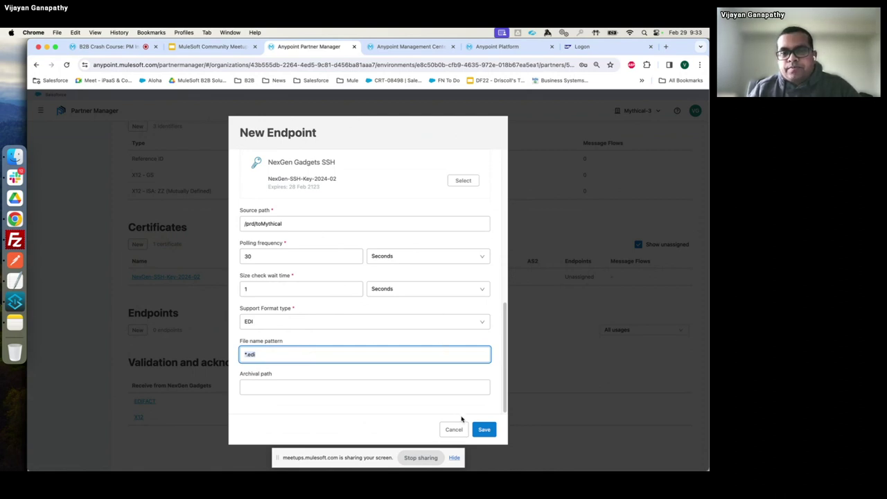
{"action": "left_click", "coordinate": [483, 429]}
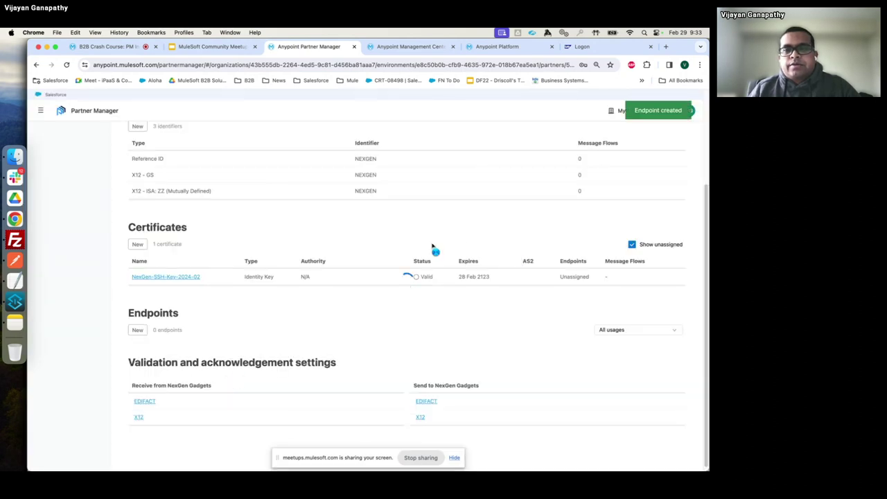
Start another NexGen Gadgets endpoint with usage Send to partners and protocol SFTP.
{"action": "left_click", "coordinate": [140, 330]}
{"action": "left_click", "coordinate": [334, 303]}
{"action": "left_click", "coordinate": [256, 334]}
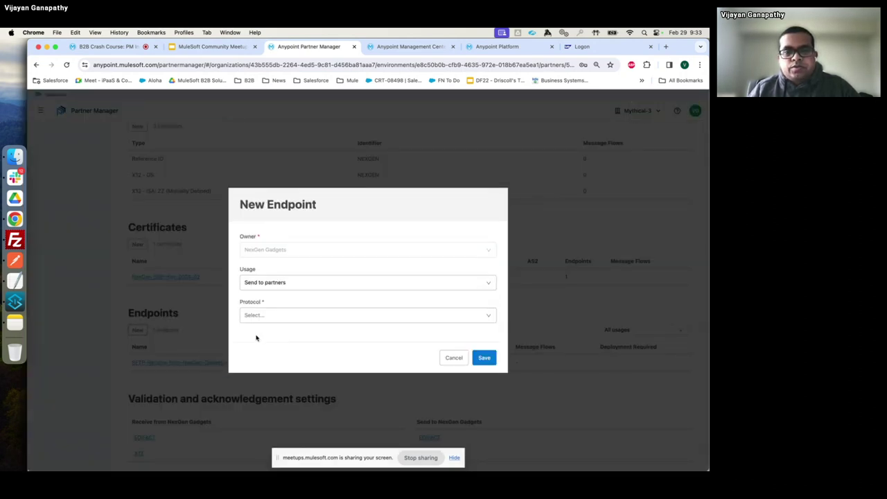
{"action": "left_click", "coordinate": [275, 315]}
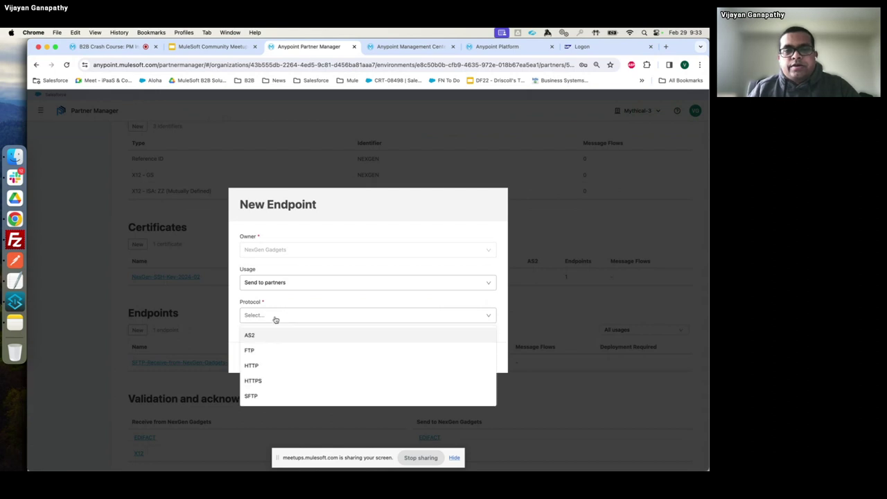
{"action": "left_click", "coordinate": [250, 396]}
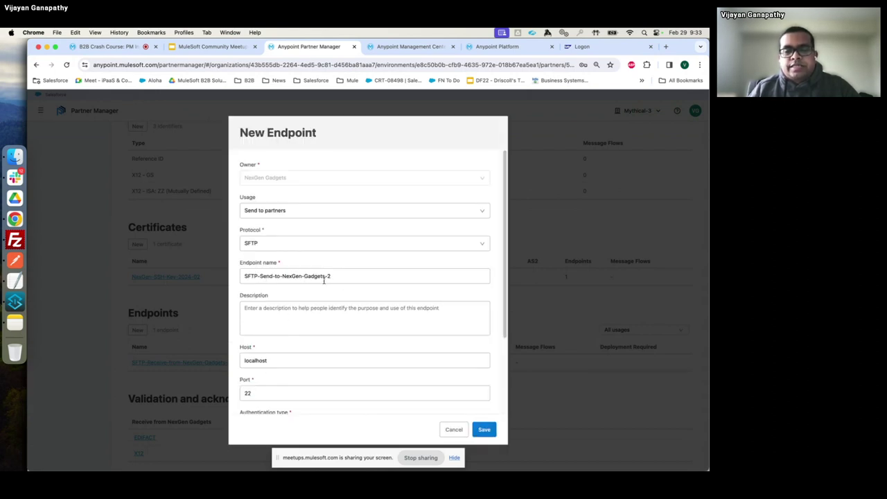
Set the sending endpoint's host to openb2b.ddns.net.
{"action": "left_click", "coordinate": [269, 361]}
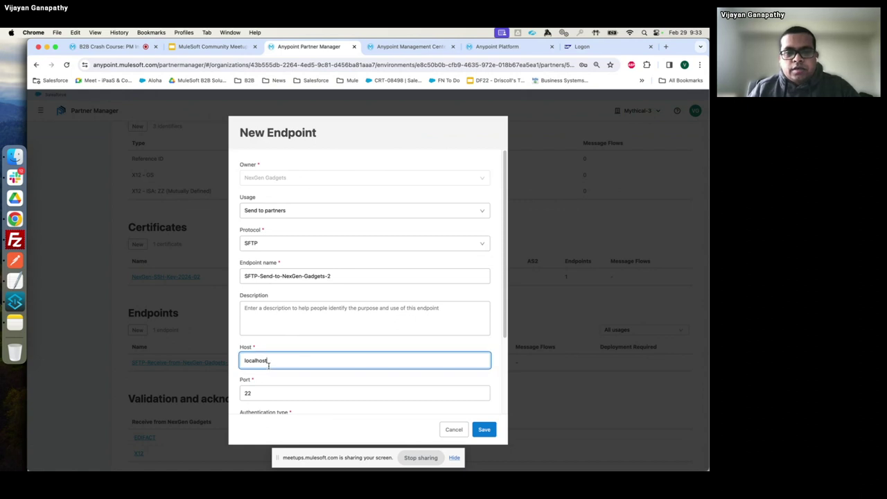
{"action": "key", "text": "super+a"}
{"action": "type", "text": "open"}
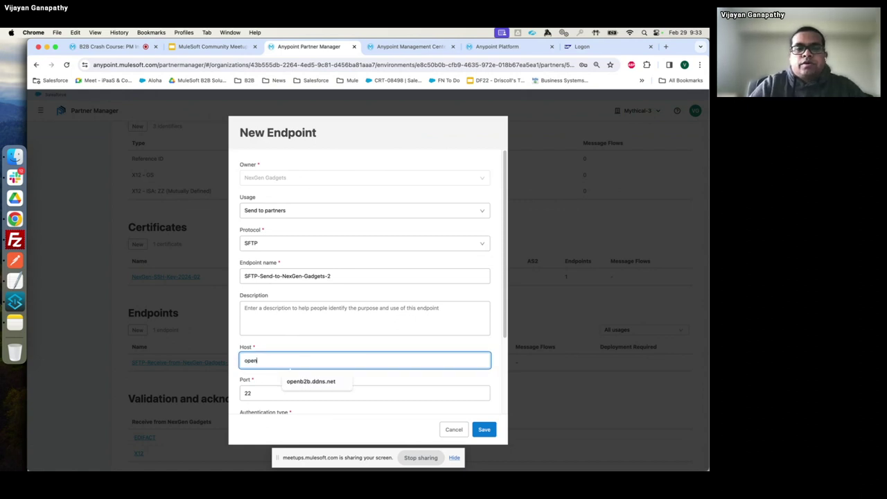
{"action": "left_click", "coordinate": [310, 381]}
{"action": "scroll", "coordinate": [298, 360], "scroll_direction": "down", "scroll_amount": 3}
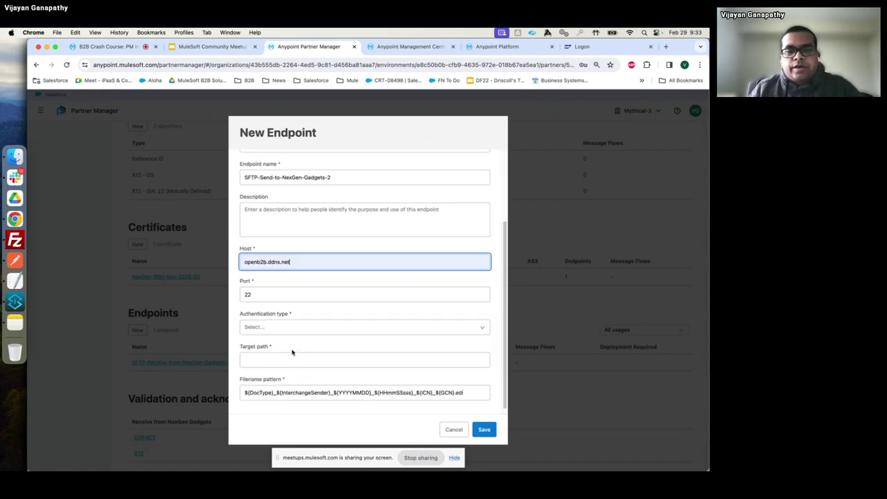
Set the sending endpoint's authentication type to Basic and Identity key, with username nexgen-gadgets and the account password.
{"action": "left_click", "coordinate": [266, 323]}
{"action": "left_click", "coordinate": [254, 386]}
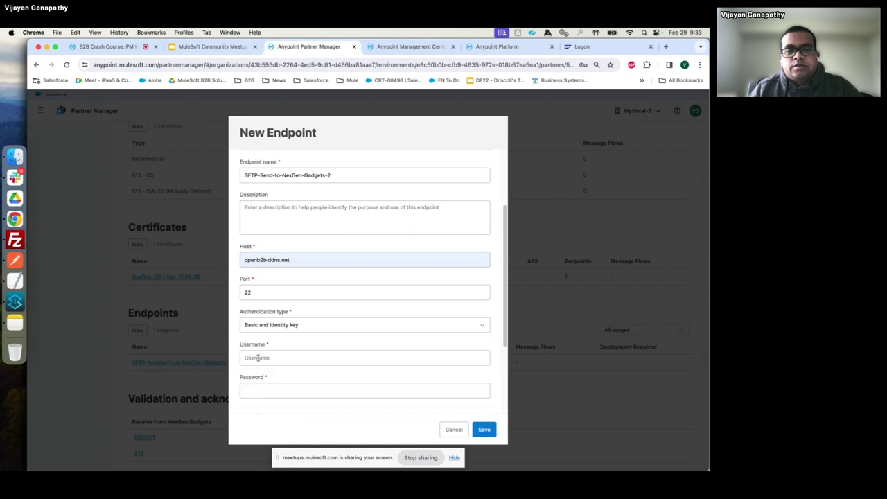
{"action": "left_click", "coordinate": [258, 358]}
{"action": "type", "text": "nex"}
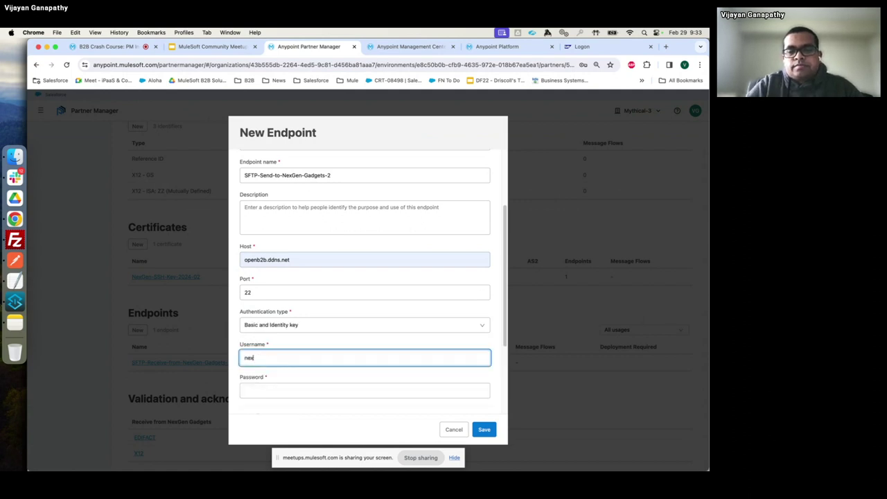
{"action": "type", "text": "gen-gad"}
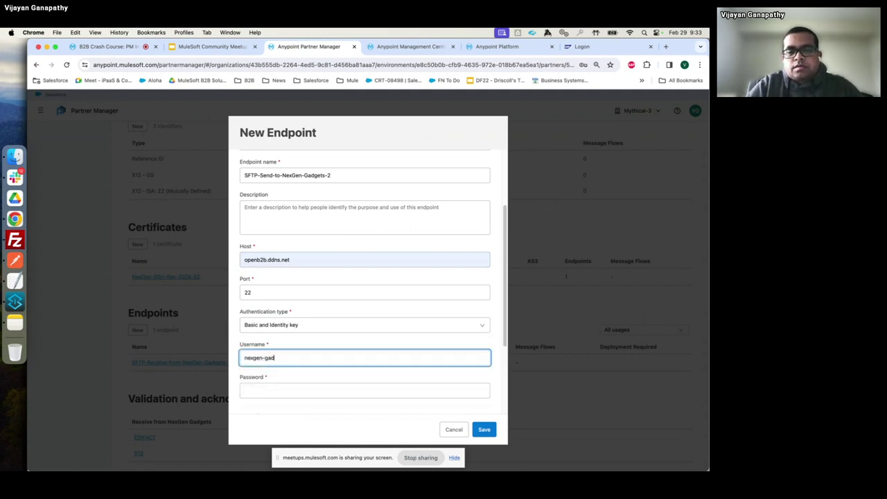
{"action": "type", "text": "get"}
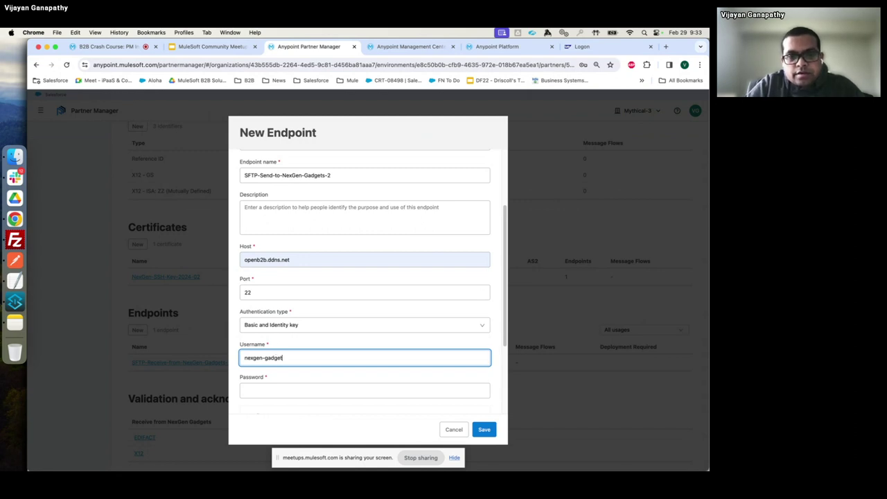
{"action": "key", "text": "Tab"}
{"action": "key", "text": "shift+Tab"}
{"action": "type", "text": "s"}
{"action": "key", "text": "Tab"}
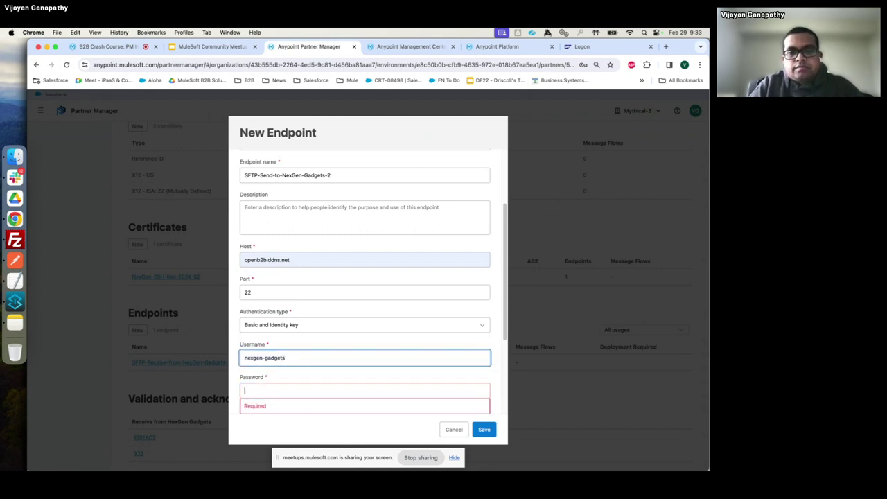
{"action": "type", "text": "•••••••"}
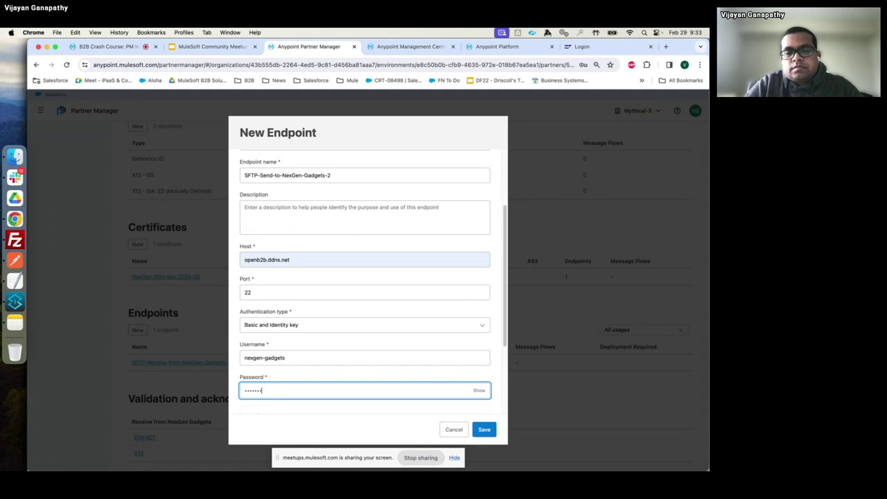
{"action": "type", "text": "•"}
Assign the identity key NexGen-SSH-Key-2024-02 as the sending endpoint's NexGen Gadgets SSH key.
{"action": "scroll", "coordinate": [328, 349], "scroll_direction": "down", "scroll_amount": 3}
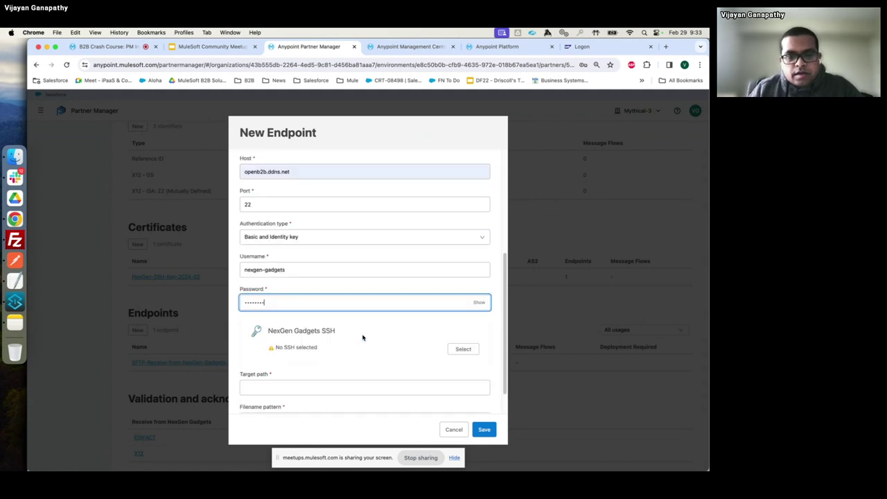
{"action": "left_click", "coordinate": [462, 352]}
{"action": "left_click", "coordinate": [171, 268]}
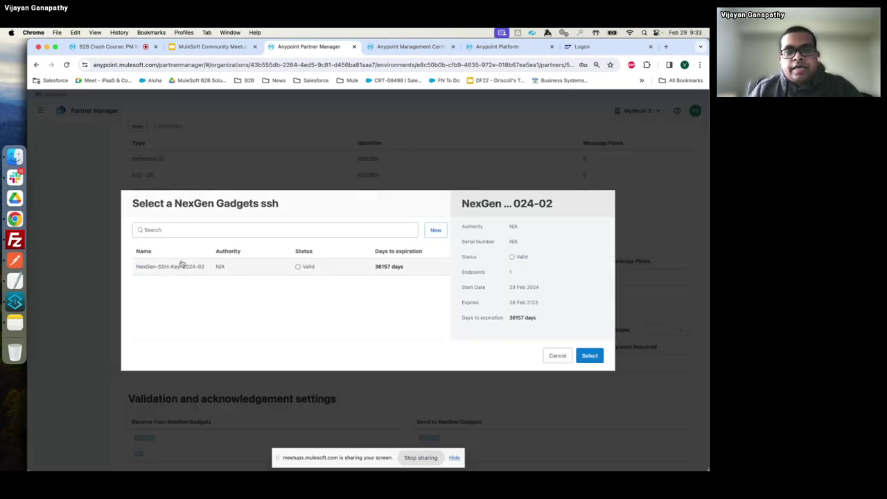
{"action": "left_click", "coordinate": [589, 356]}
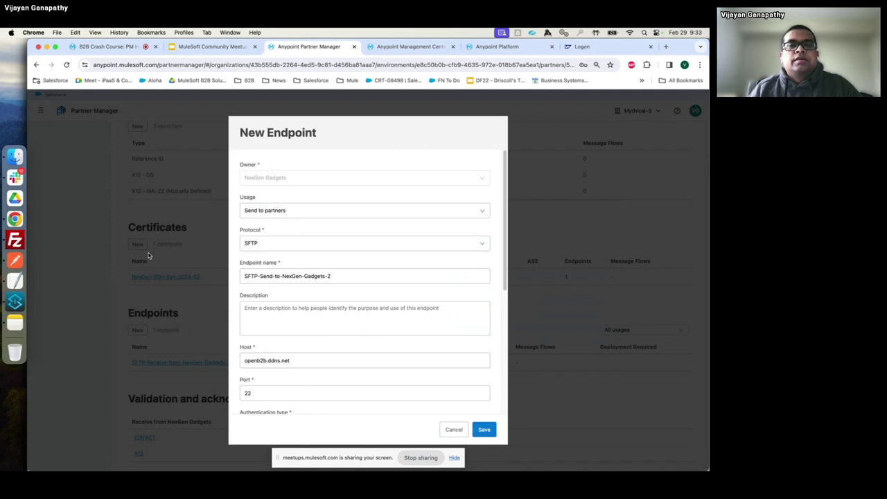
Copy the remote path /prd/fromMythical from FileZilla and paste it as the sending endpoint's target path in Partner Manager.
{"action": "scroll", "coordinate": [457, 357], "scroll_direction": "down", "scroll_amount": 3}
{"action": "scroll", "coordinate": [357, 362], "scroll_direction": "down", "scroll_amount": 1}
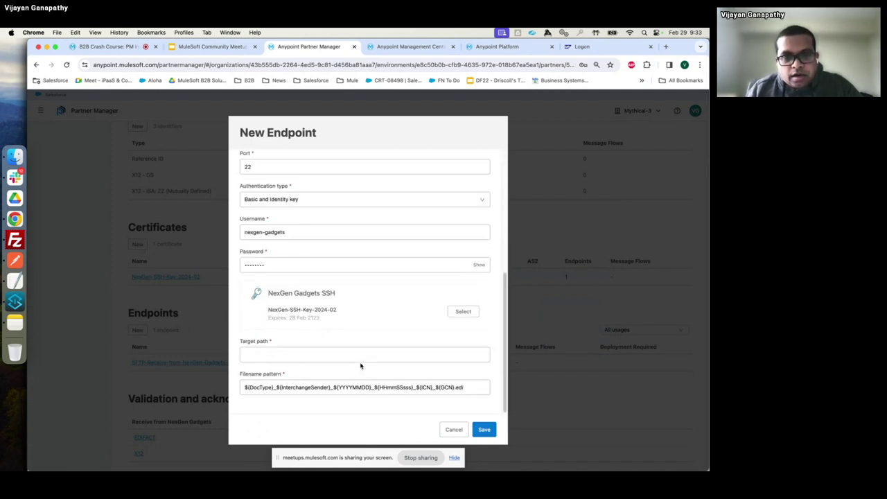
{"action": "left_click", "coordinate": [260, 356]}
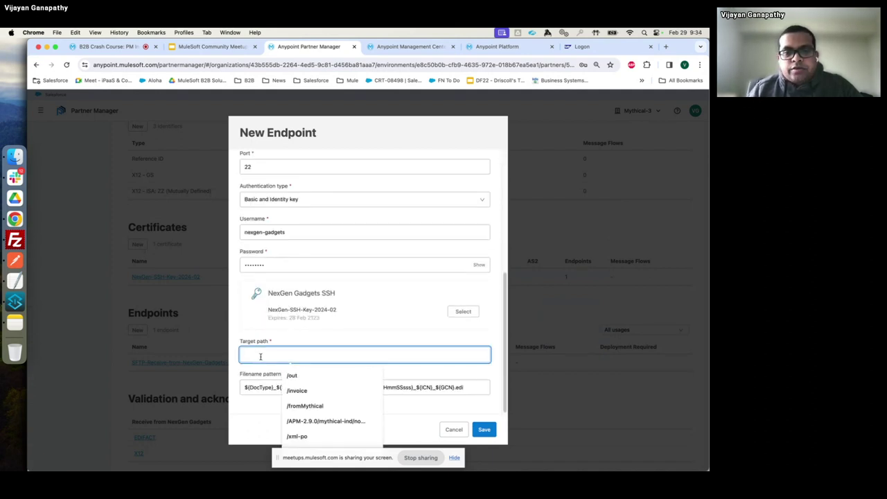
{"action": "key", "text": "super+Tab"}
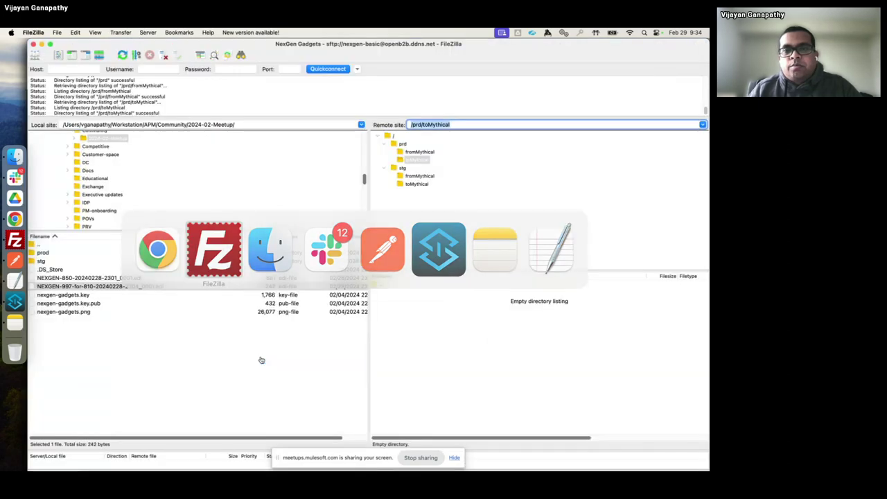
{"action": "left_click", "coordinate": [419, 151]}
{"action": "left_click", "coordinate": [469, 124]}
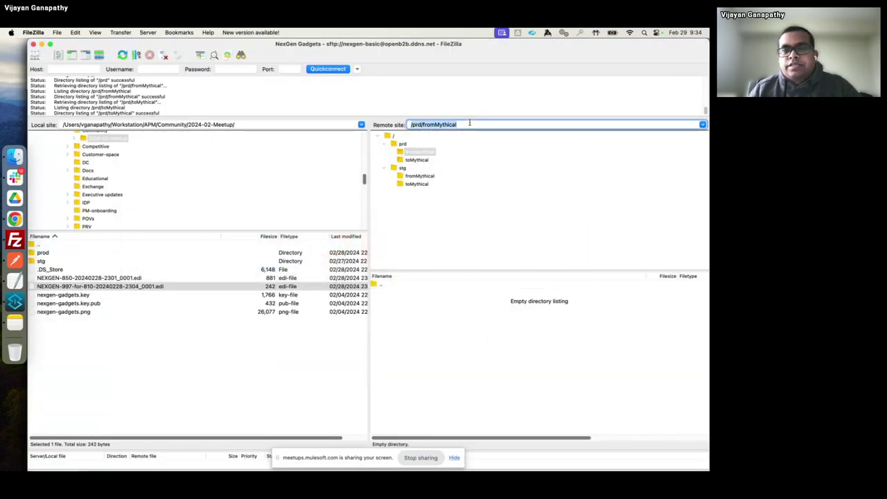
{"action": "key", "text": "super+c"}
{"action": "key", "text": "super+Tab"}
{"action": "key", "text": "super+v"}
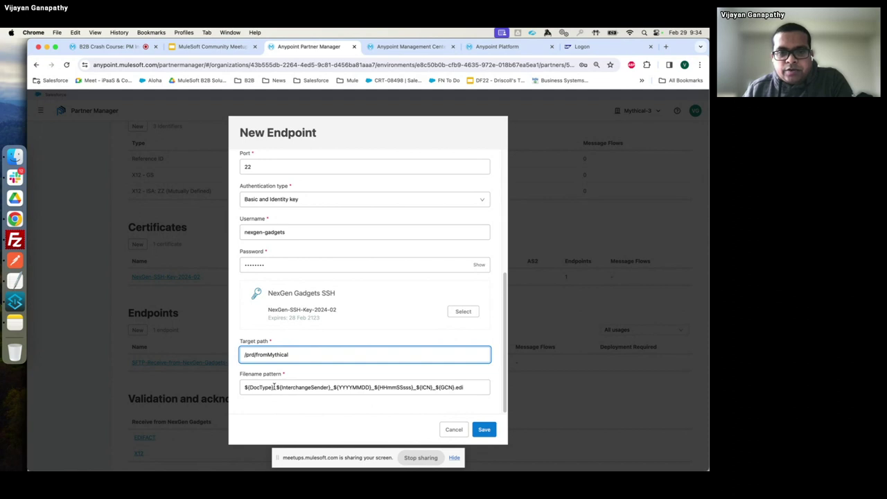
Prefix the filename pattern with MYTH_, remove _${GCN} from it, and save the sending endpoint.
{"action": "left_click_drag", "start_coordinate": [274, 386], "coordinate": [242, 385]}
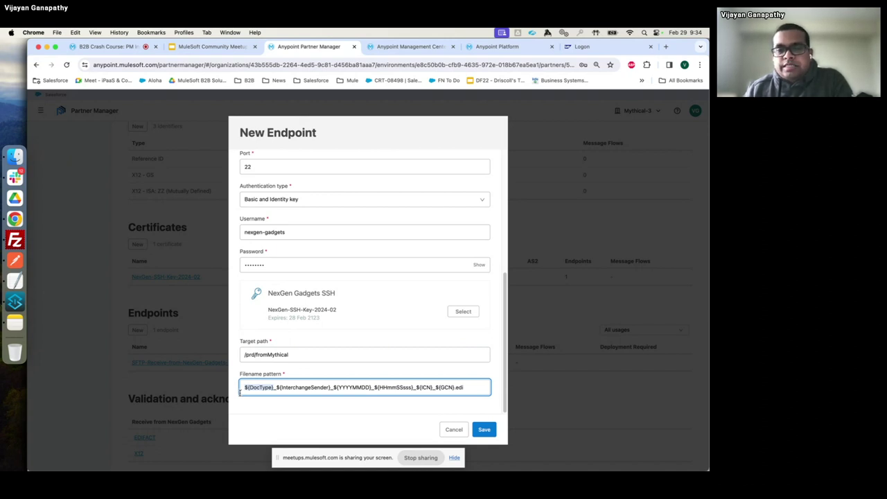
{"action": "left_click", "coordinate": [280, 388]}
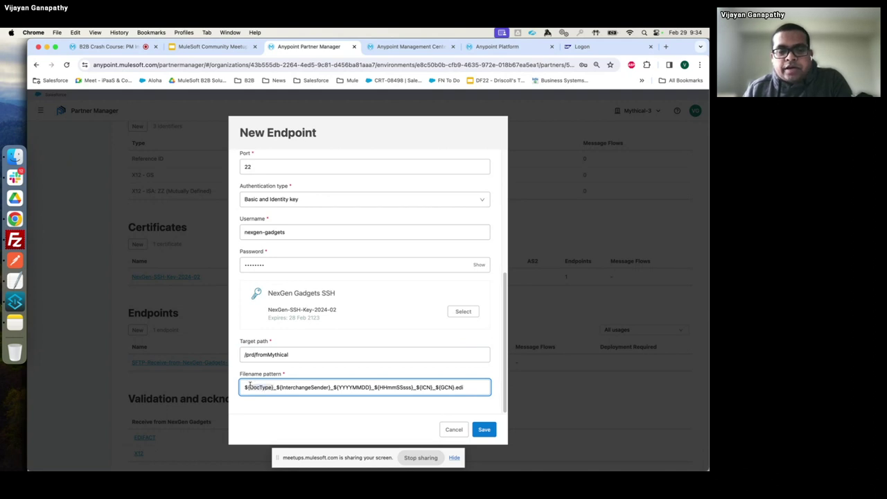
{"action": "left_click_drag", "start_coordinate": [243, 387], "coordinate": [275, 386]}
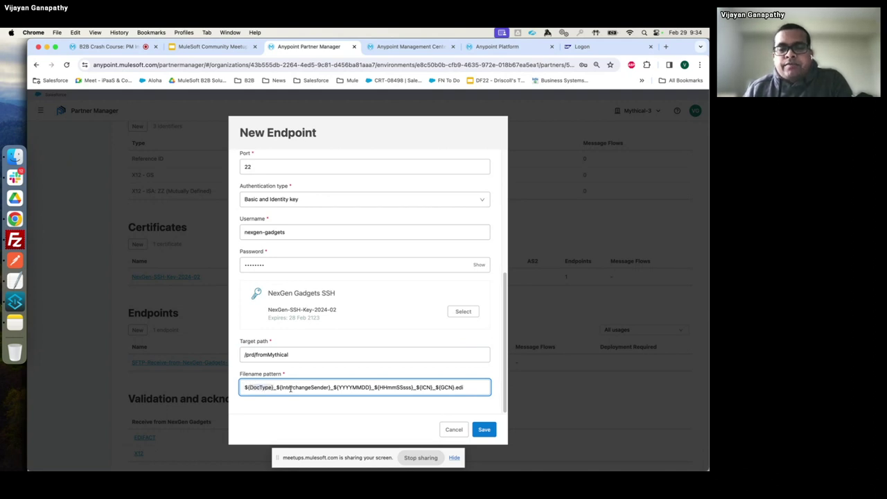
{"action": "left_click", "coordinate": [244, 386]}
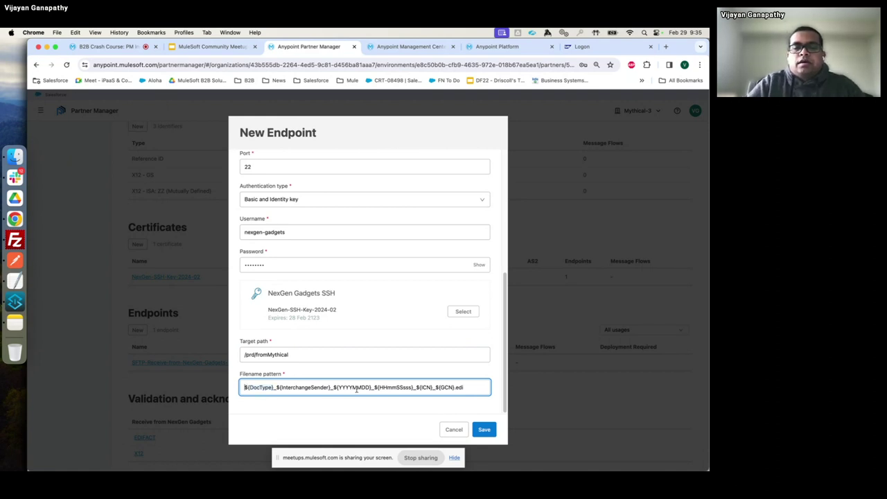
{"action": "type", "text": "MYTH_"}
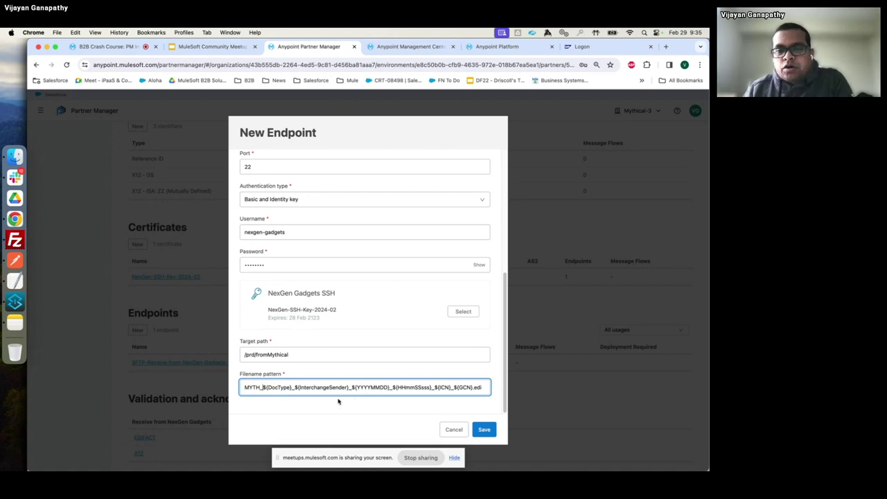
{"action": "left_click_drag", "start_coordinate": [449, 387], "coordinate": [472, 387]}
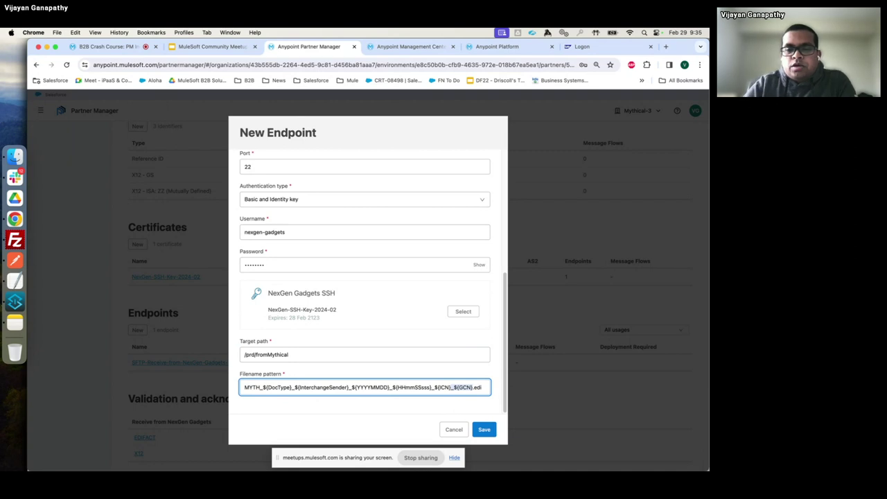
{"action": "key", "text": "BackSpace"}
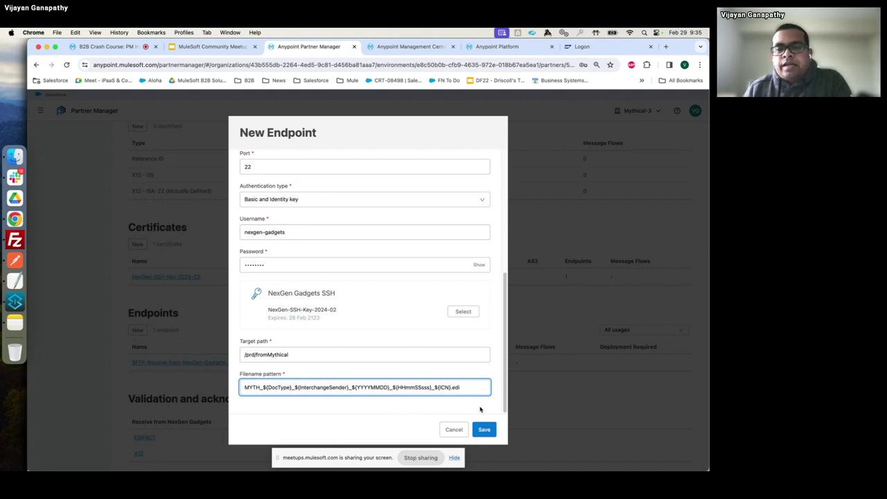
{"action": "left_click", "coordinate": [487, 430]}
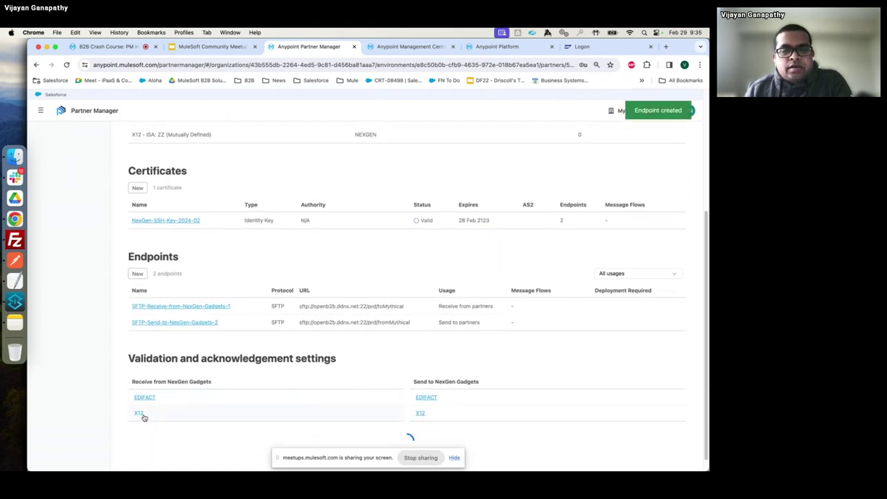
In the X12 settings for receiving from NexGen Gadgets, disable the unique interchange control number (ISA13) requirement and save.
{"action": "left_click", "coordinate": [138, 413]}
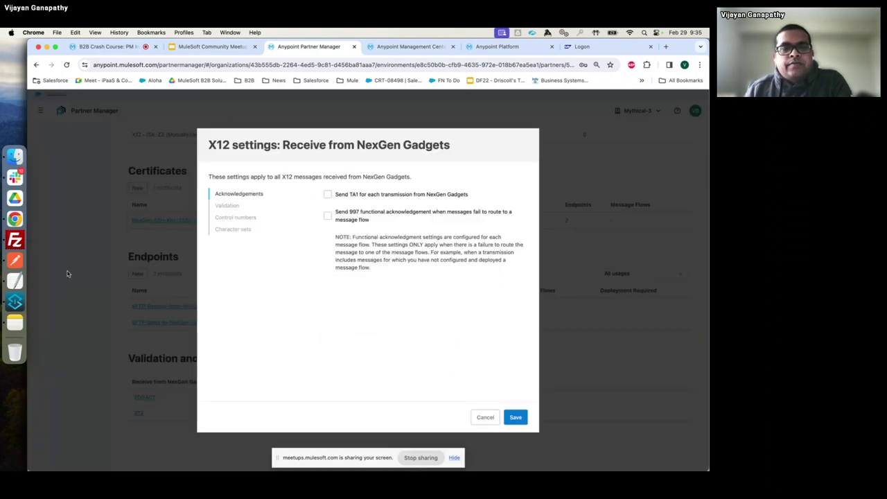
{"action": "left_click", "coordinate": [236, 218]}
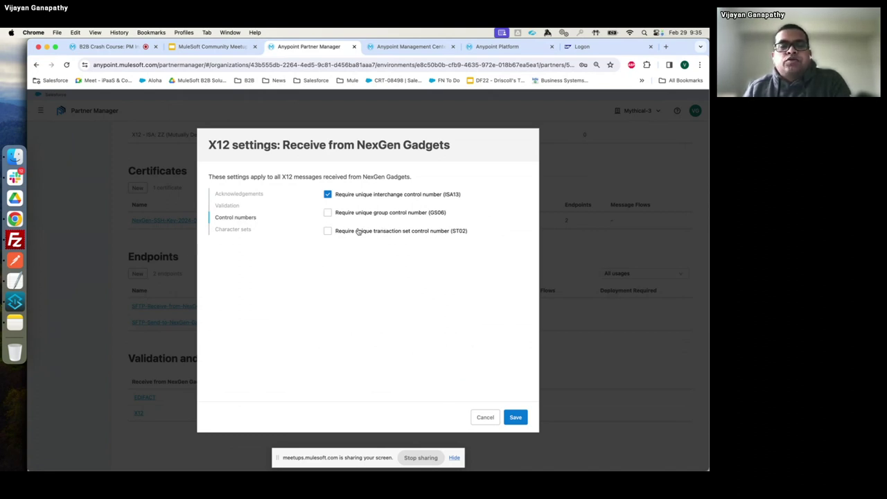
{"action": "left_click", "coordinate": [328, 195]}
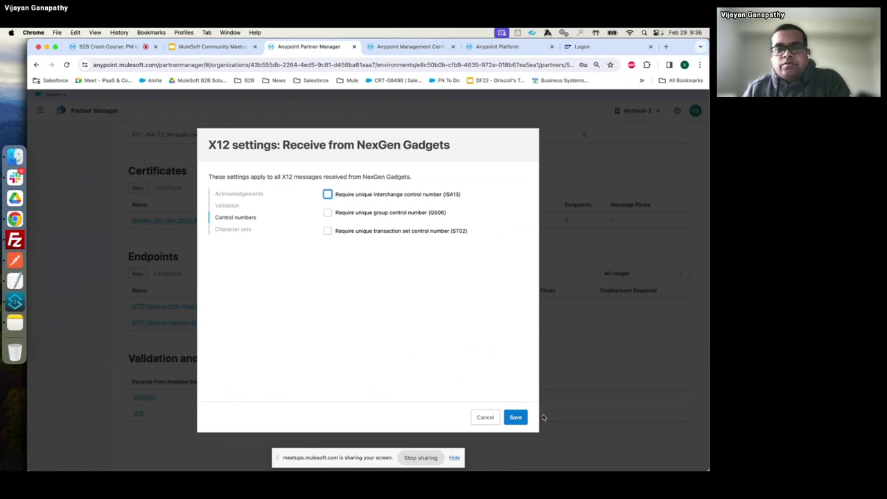
{"action": "left_click", "coordinate": [515, 419]}
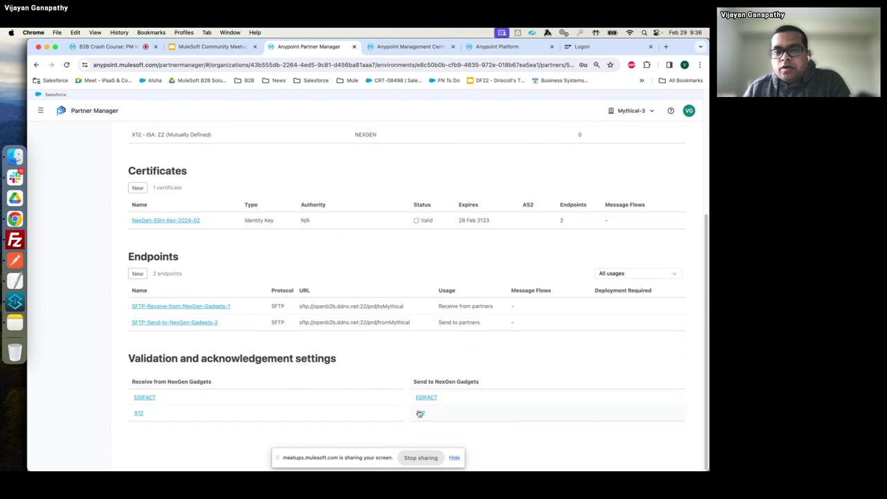
In the X12 settings for sending to NexGen Gadgets, set the line ending between segments to CRLF and save.
{"action": "left_click", "coordinate": [419, 413]}
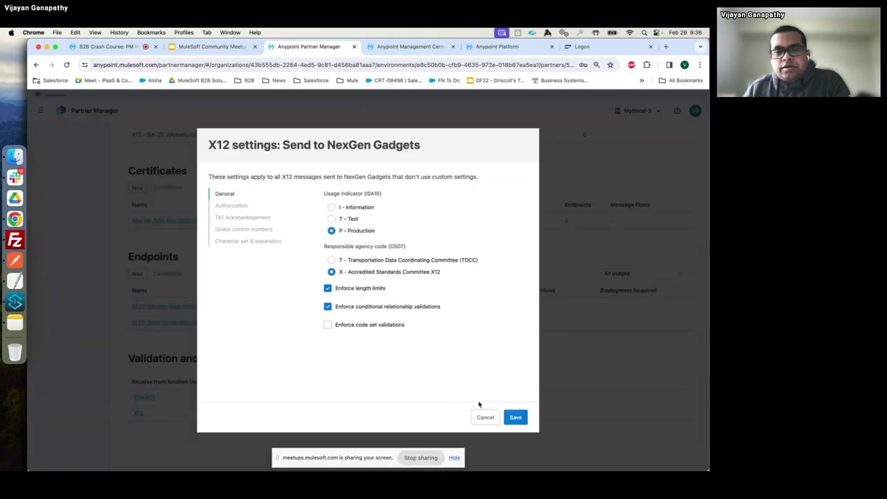
{"action": "left_click", "coordinate": [248, 241]}
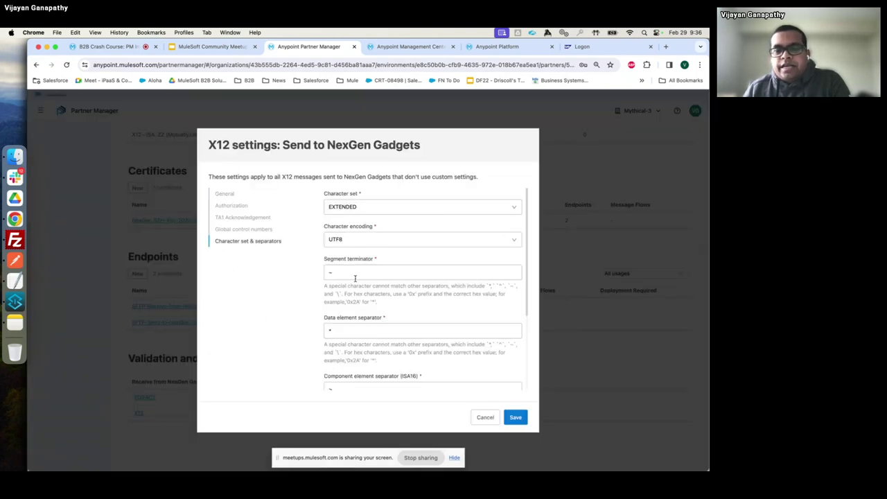
{"action": "left_click", "coordinate": [325, 272]}
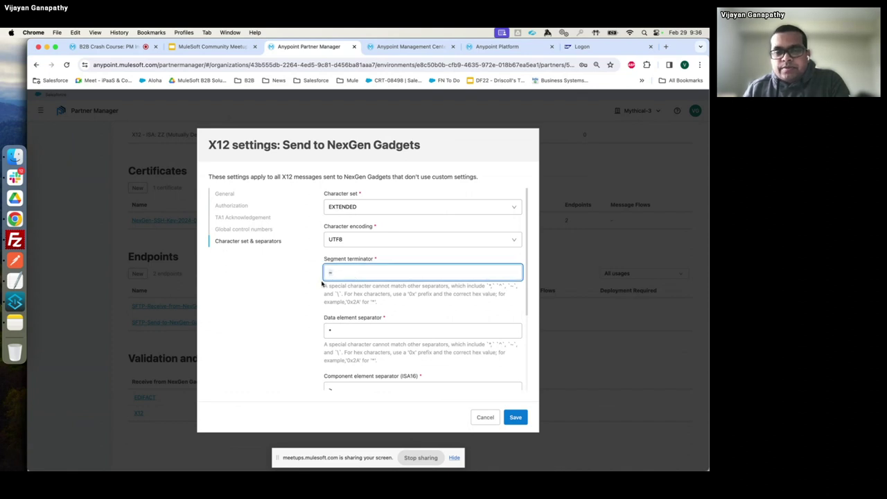
{"action": "scroll", "coordinate": [375, 303], "scroll_direction": "down", "scroll_amount": 5}
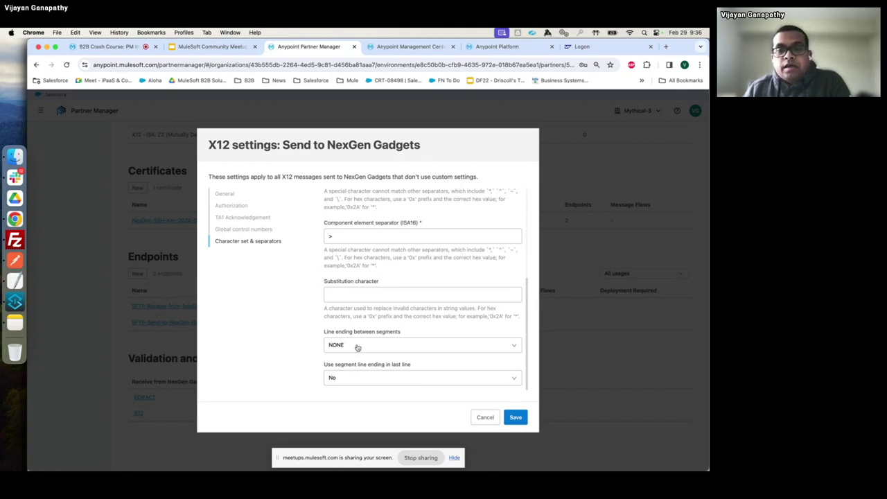
{"action": "left_click", "coordinate": [512, 344]}
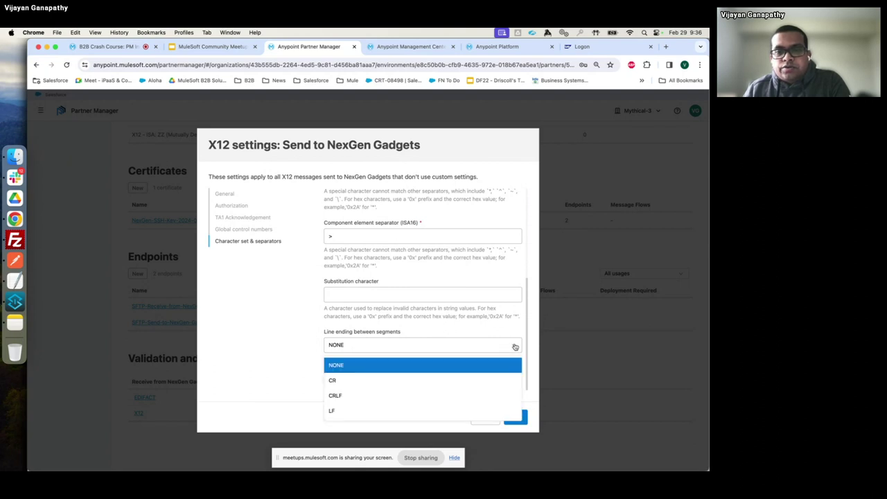
{"action": "left_click", "coordinate": [334, 395]}
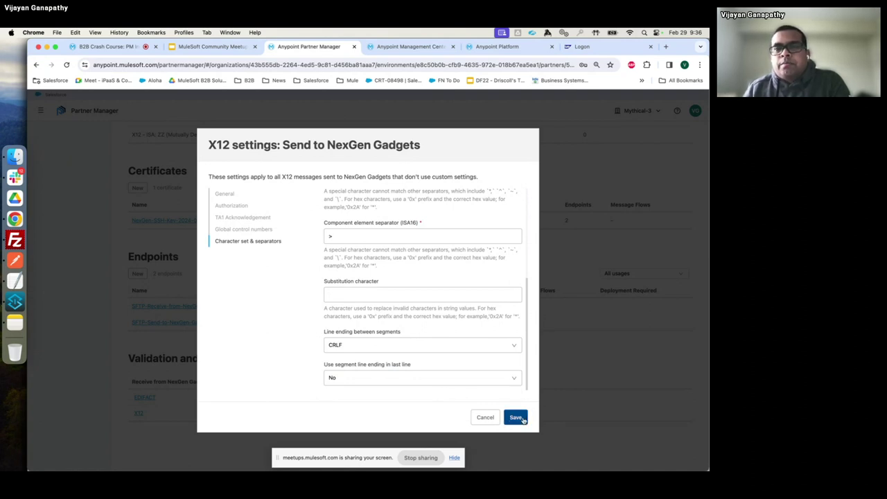
{"action": "left_click", "coordinate": [521, 418]}
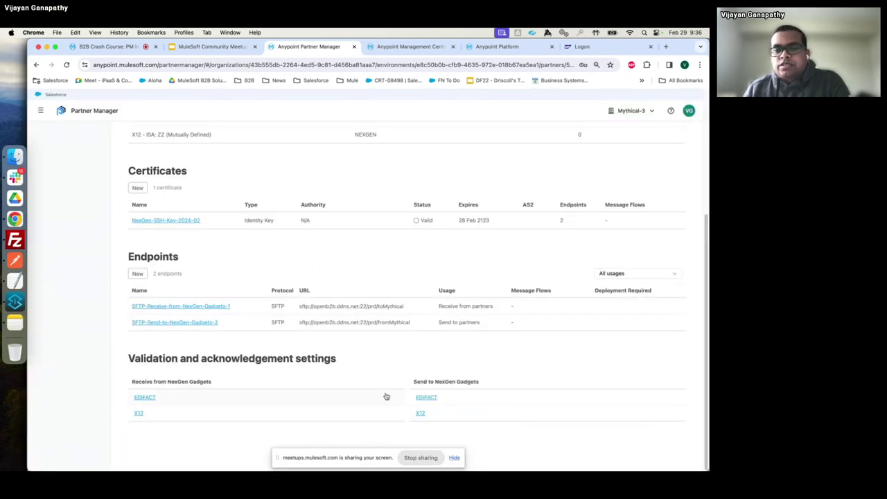
Open the list of message flows.
{"action": "scroll", "coordinate": [524, 354], "scroll_direction": "up", "scroll_amount": 5}
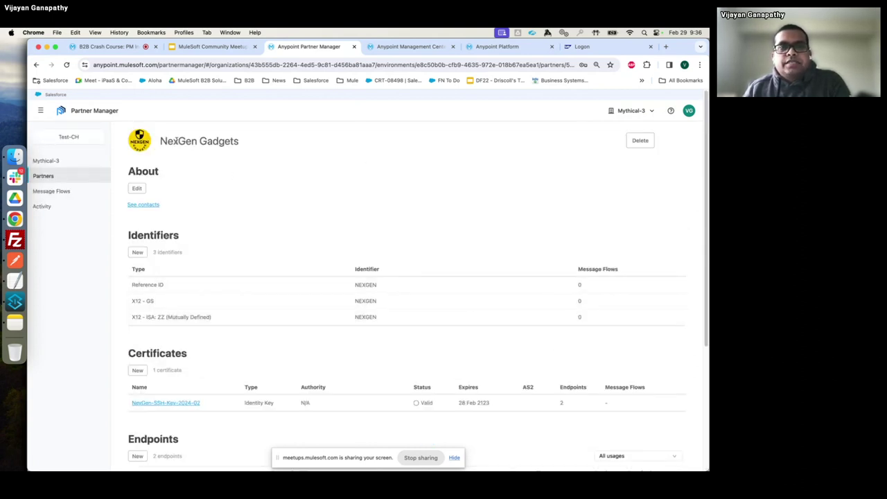
{"action": "left_click", "coordinate": [47, 191]}
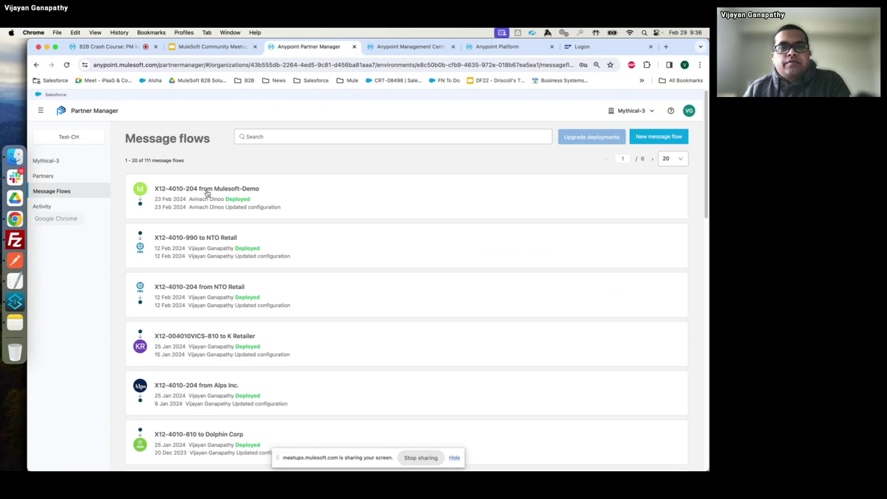
Create a new message flow for receiving from a partner, with NexGen Gadgets as the partner.
{"action": "left_click", "coordinate": [648, 139]}
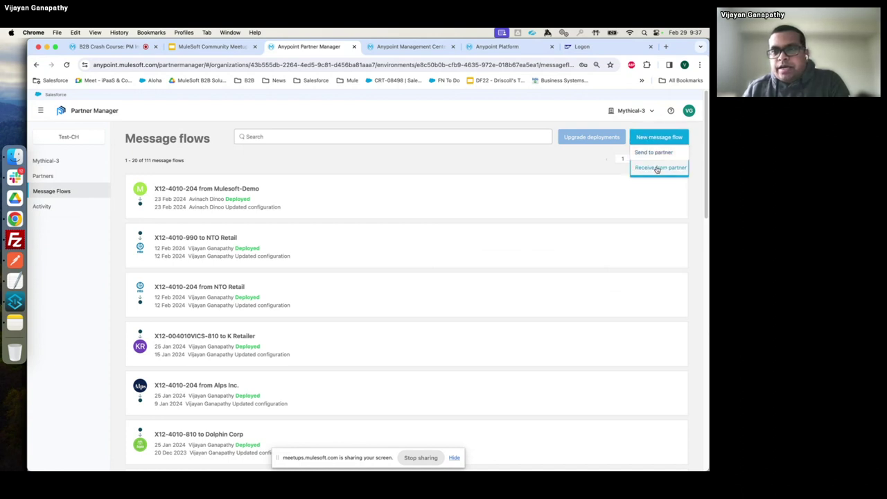
{"action": "left_click", "coordinate": [657, 169]}
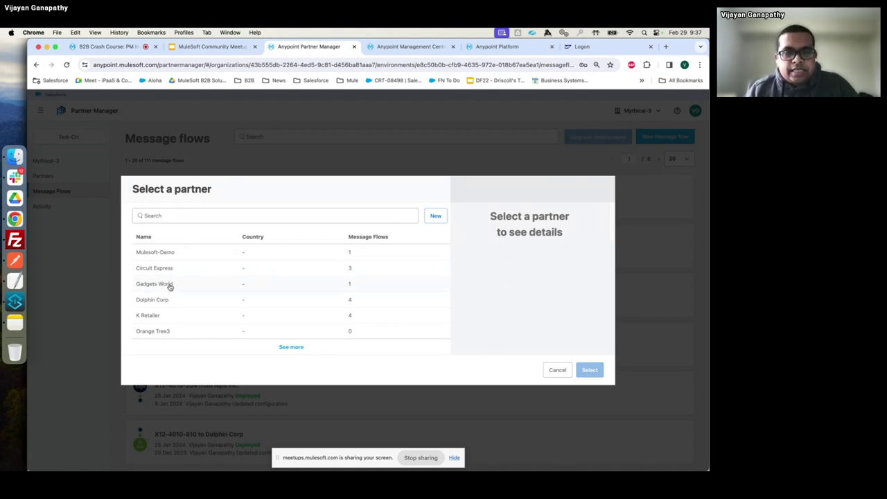
{"action": "left_click", "coordinate": [175, 215]}
{"action": "type", "text": "Nex"}
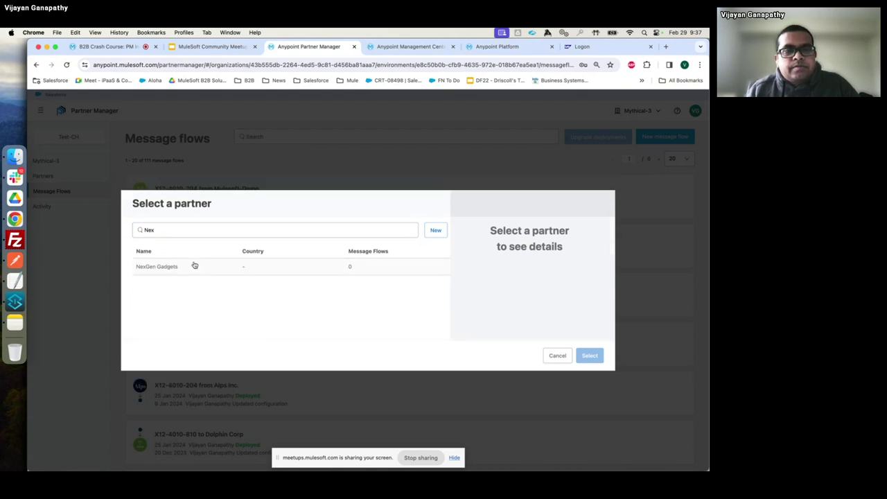
{"action": "left_click", "coordinate": [167, 267]}
{"action": "left_click", "coordinate": [588, 370]}
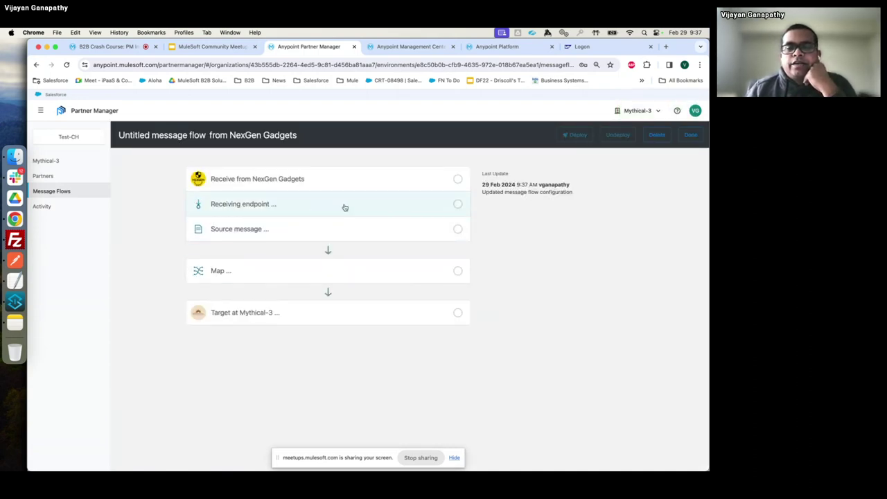
Assign SFTP-Receive-from-NexGen-Gadgets-1 as the flow's receiving endpoint after reviewing its URL path and file name pattern.
{"action": "left_click", "coordinate": [349, 206]}
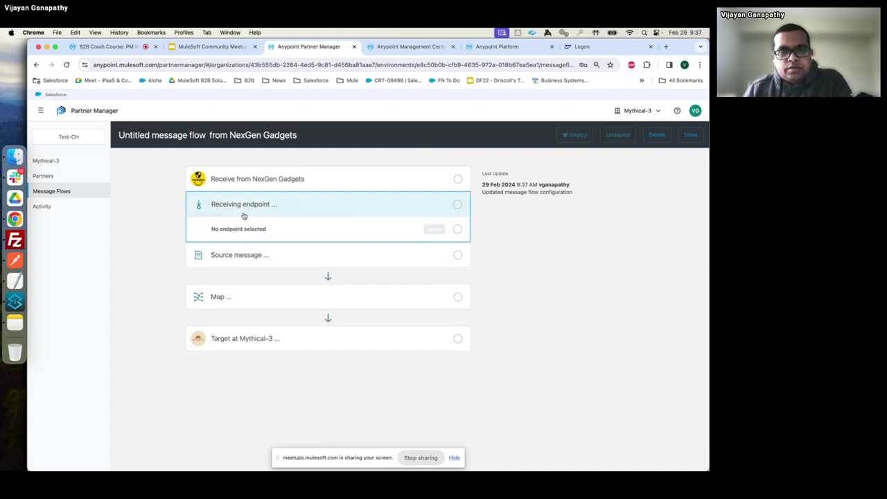
{"action": "left_click", "coordinate": [432, 230]}
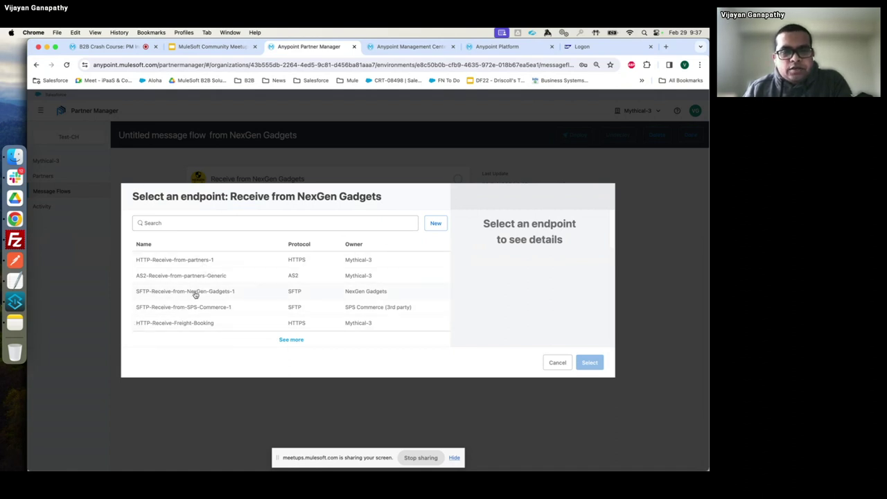
{"action": "left_click", "coordinate": [219, 293]}
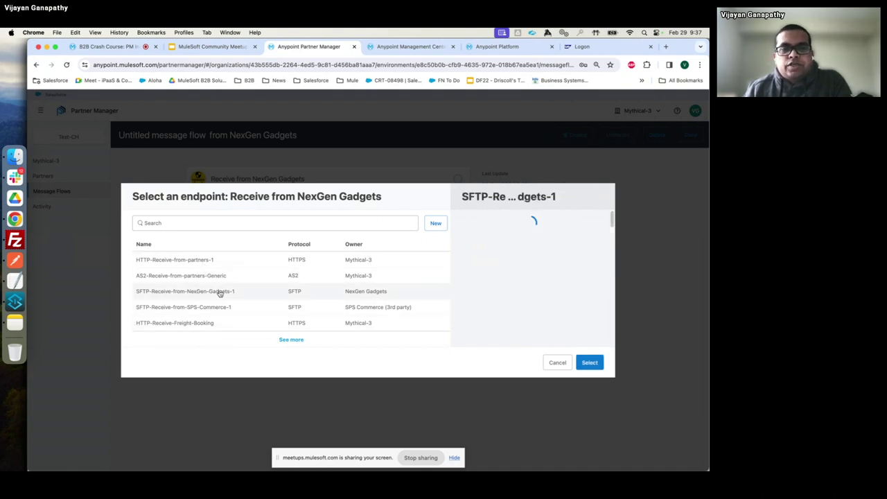
{"action": "scroll", "coordinate": [566, 284], "scroll_direction": "down", "scroll_amount": 1}
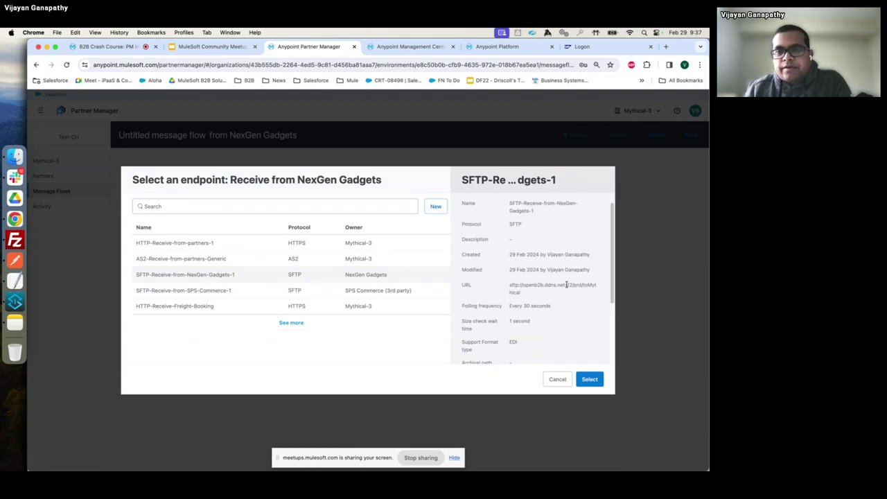
{"action": "left_click_drag", "start_coordinate": [573, 285], "coordinate": [595, 299]}
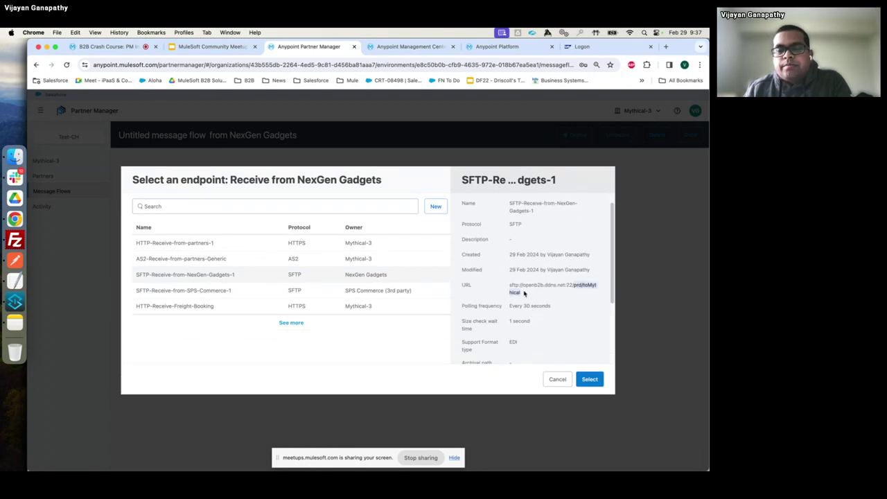
{"action": "scroll", "coordinate": [524, 315], "scroll_direction": "down", "scroll_amount": 5}
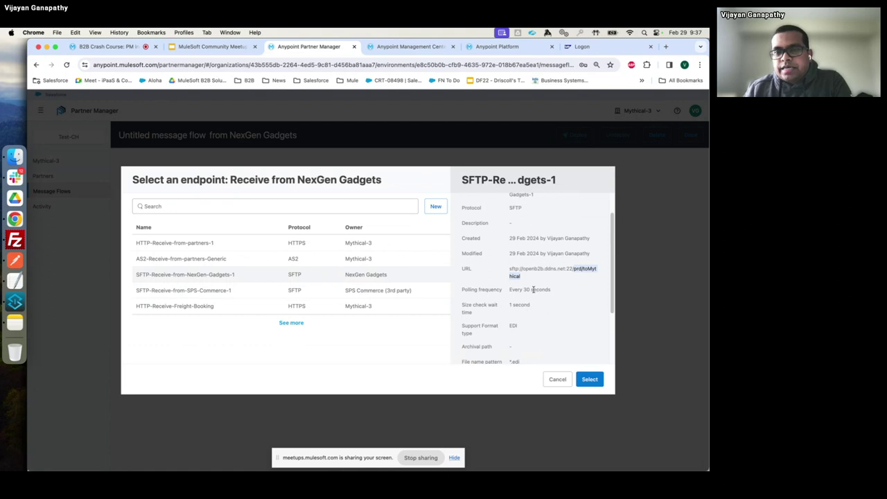
{"action": "left_click_drag", "start_coordinate": [509, 301], "coordinate": [522, 302]}
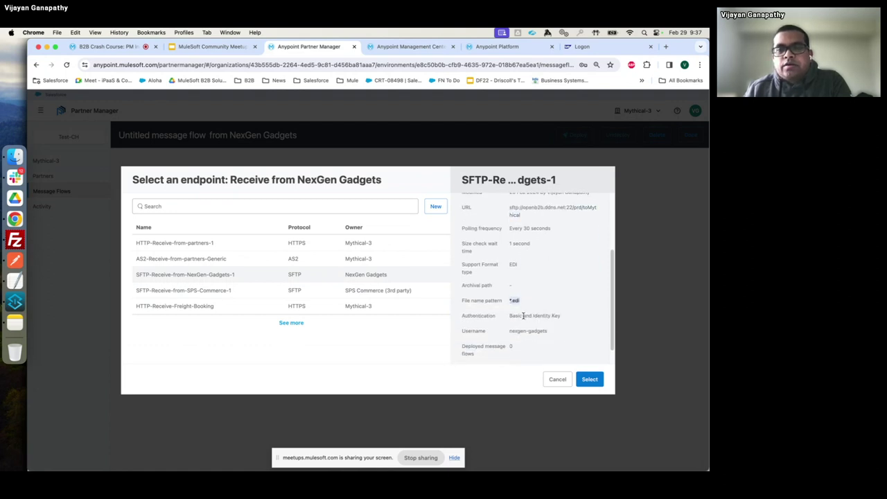
{"action": "left_click", "coordinate": [589, 378]}
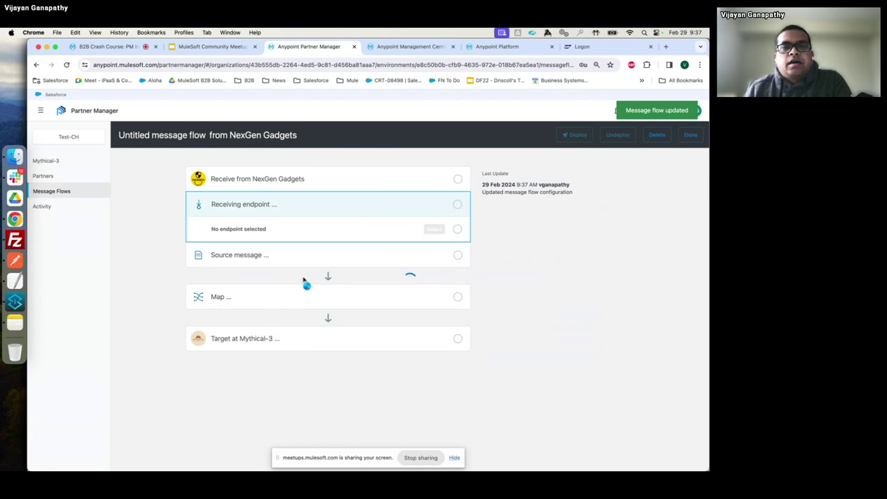
Set the flow's source message type to the standard X12-4010-850.
{"action": "left_click", "coordinate": [316, 269]}
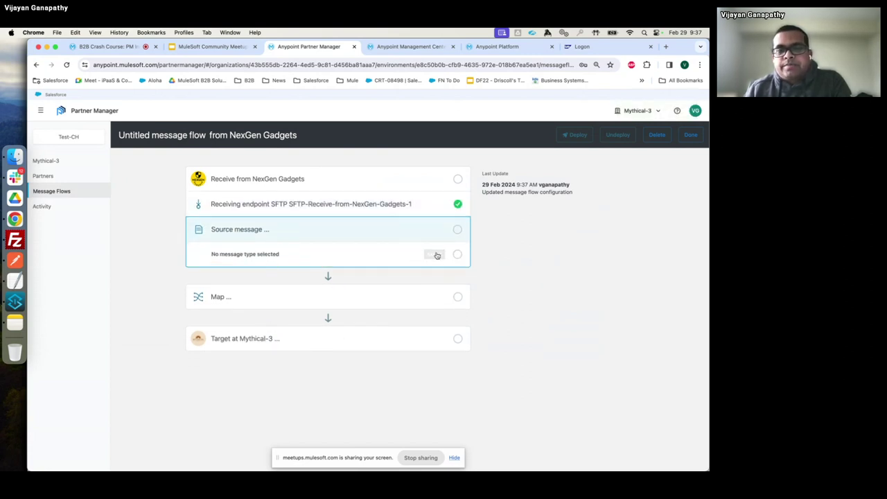
{"action": "left_click", "coordinate": [435, 254]}
{"action": "left_click", "coordinate": [212, 224]}
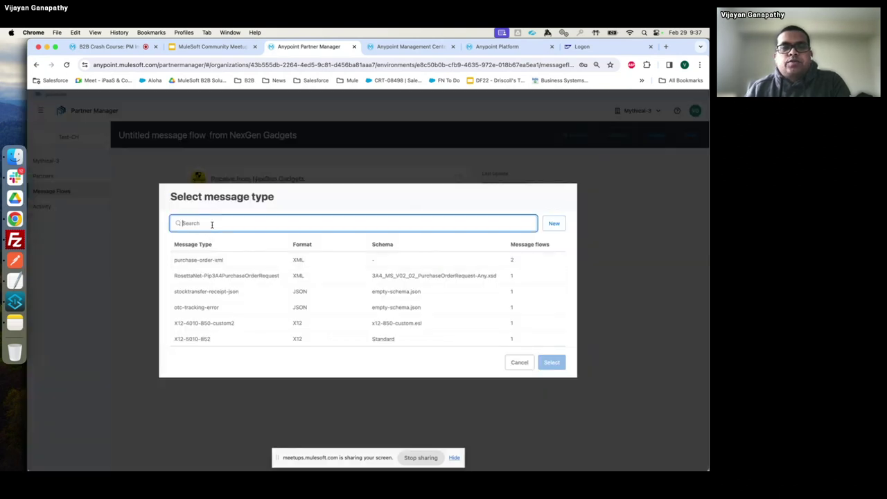
{"action": "type", "text": "850"}
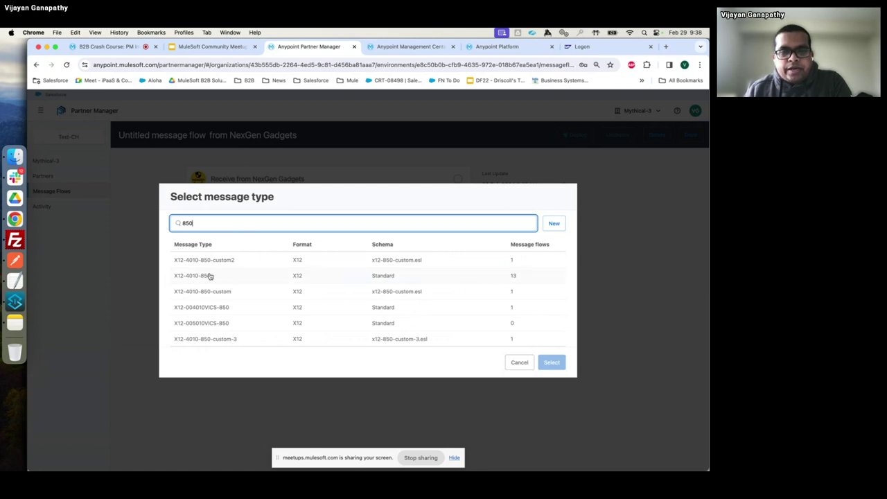
{"action": "left_click", "coordinate": [228, 278]}
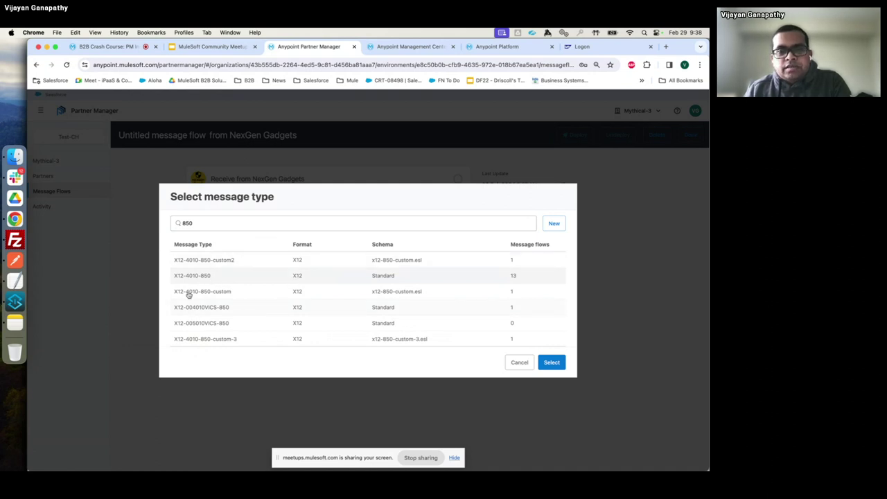
{"action": "left_click", "coordinate": [551, 363]}
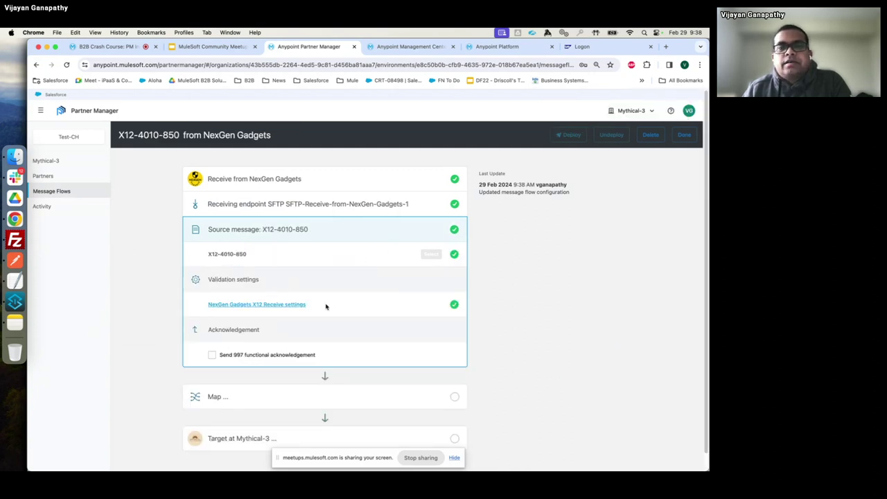
Enable sending a 997 functional acknowledgement for the source message, and check the acknowledgement arrows on the SFTP demo slide.
{"action": "scroll", "coordinate": [221, 332], "scroll_direction": "down", "scroll_amount": 1}
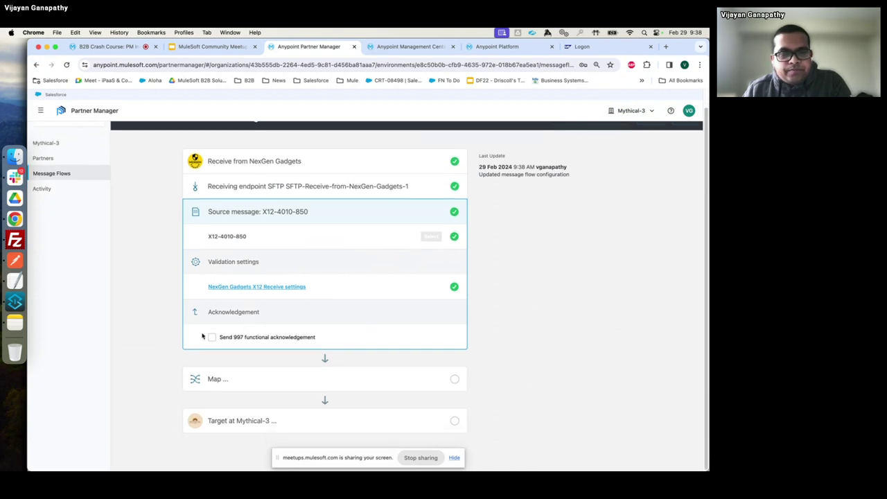
{"action": "left_click", "coordinate": [212, 337]}
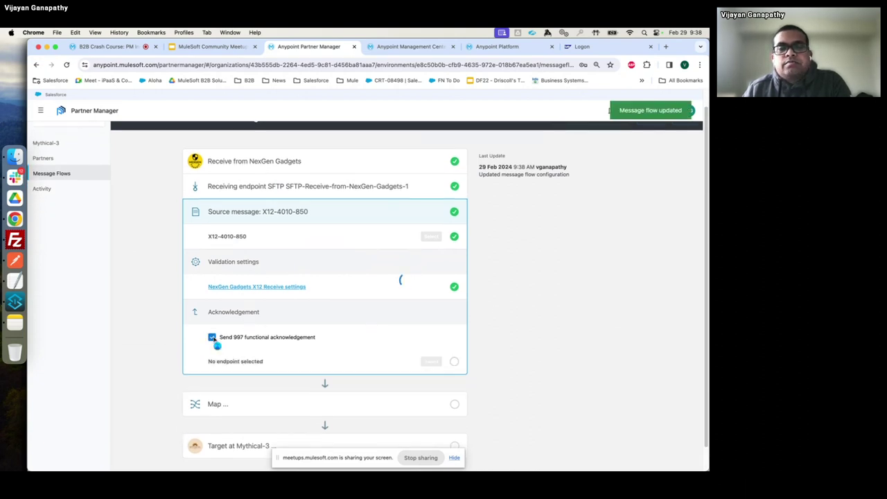
{"action": "left_click", "coordinate": [208, 46]}
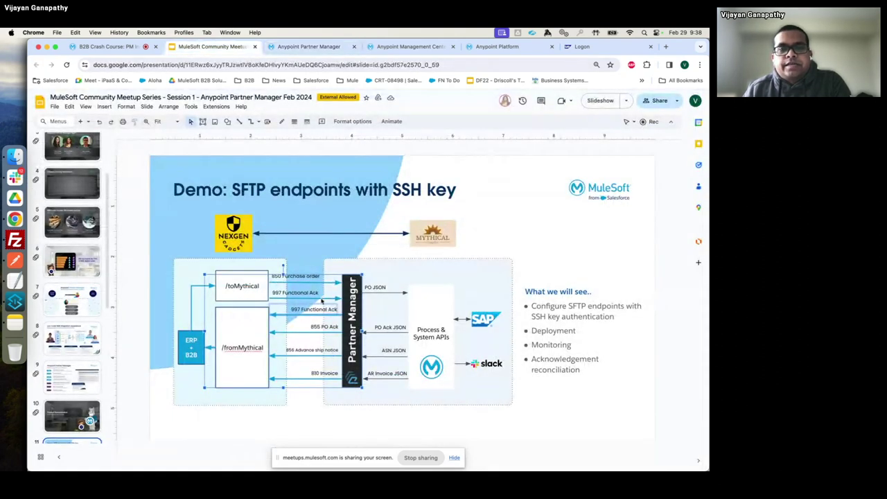
{"action": "left_click", "coordinate": [321, 312]}
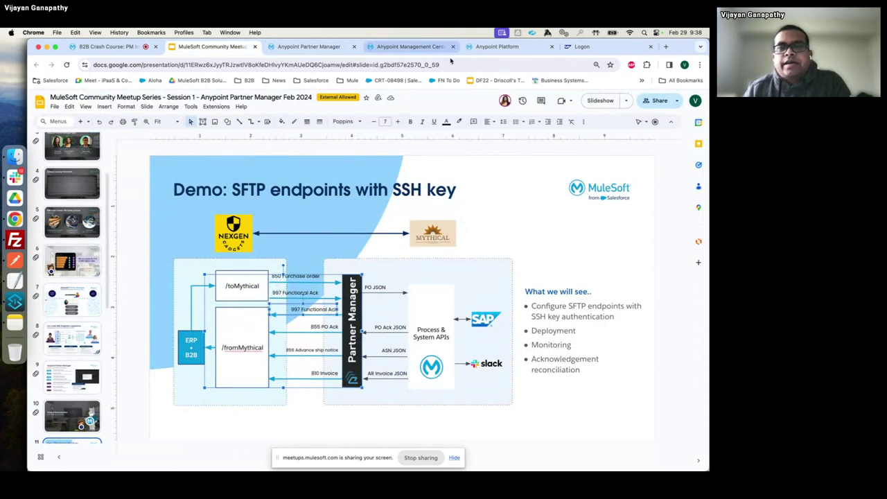
{"action": "left_click", "coordinate": [308, 47]}
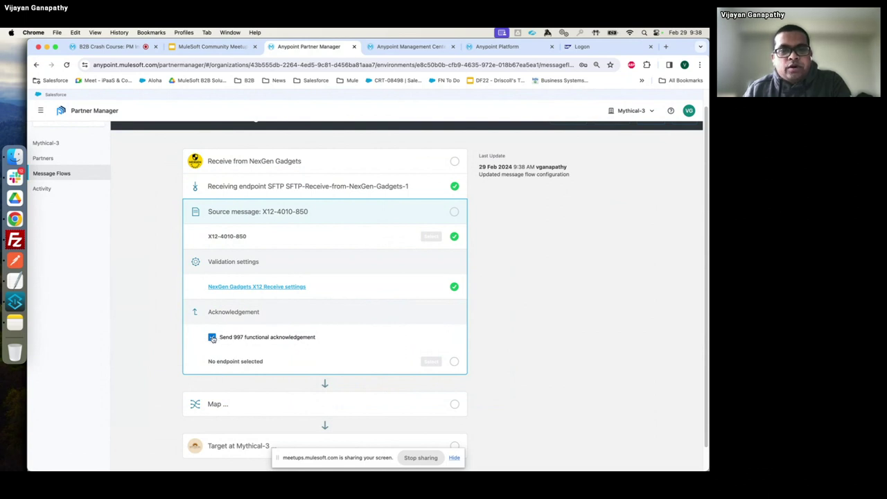
Assign SFTP-Send-to-NexGen-Gadgets-2 as the acknowledgement endpoint after reviewing its file name pattern.
{"action": "left_click", "coordinate": [432, 361]}
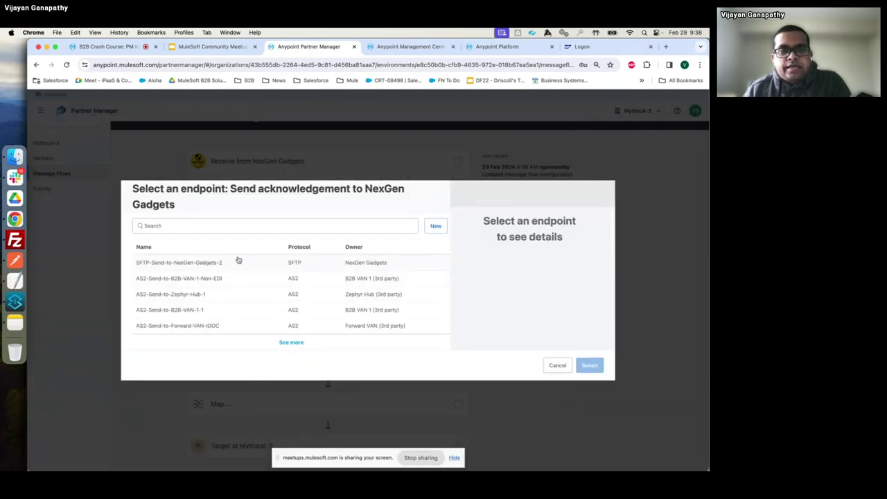
{"action": "left_click", "coordinate": [237, 263]}
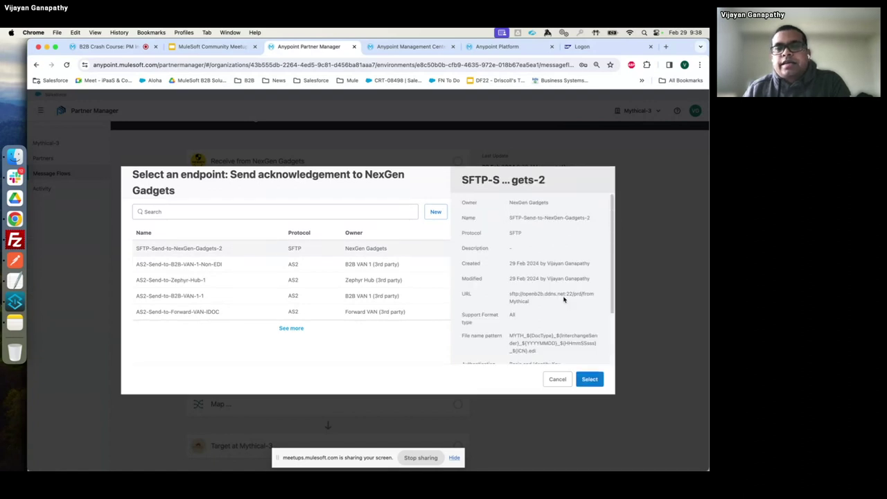
{"action": "scroll", "coordinate": [540, 311], "scroll_direction": "down", "scroll_amount": 2}
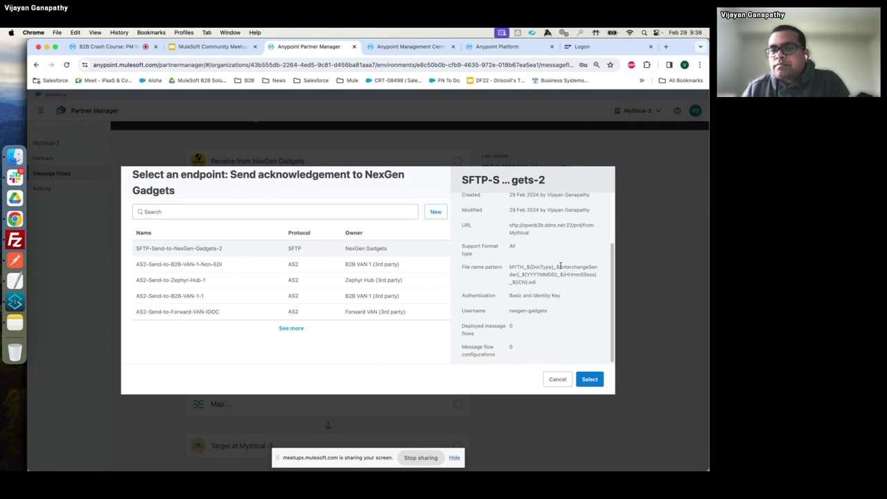
{"action": "left_click_drag", "start_coordinate": [560, 266], "coordinate": [588, 290]}
{"action": "left_click", "coordinate": [517, 269]}
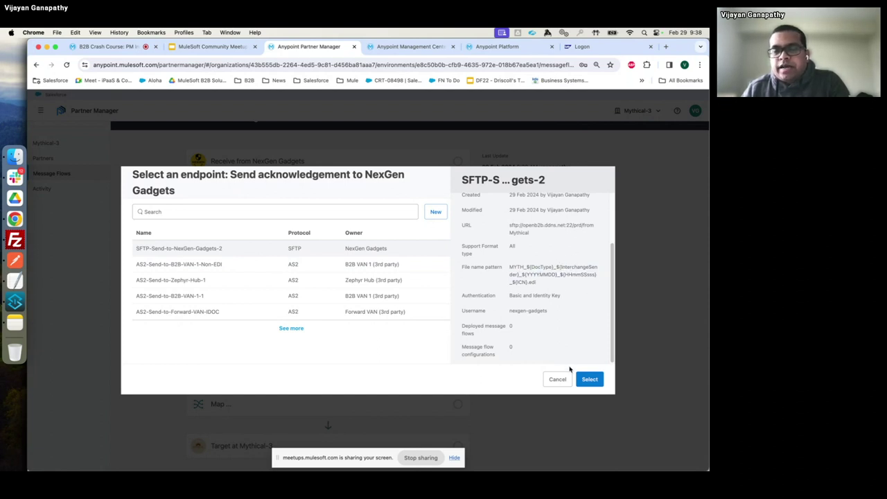
{"action": "left_click", "coordinate": [590, 380]}
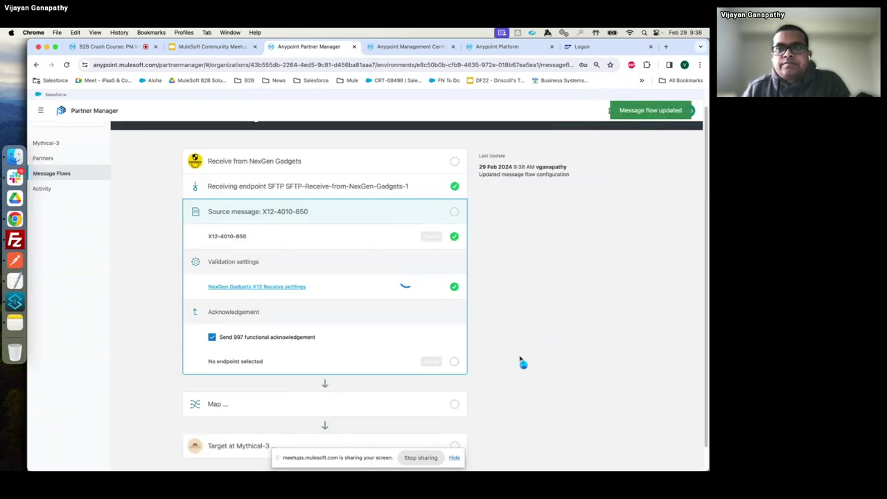
Expand the flow's Map section, then switch to Anypoint Exchange and search all assets for B2B/EDI.
{"action": "scroll", "coordinate": [543, 349], "scroll_direction": "down", "scroll_amount": 1}
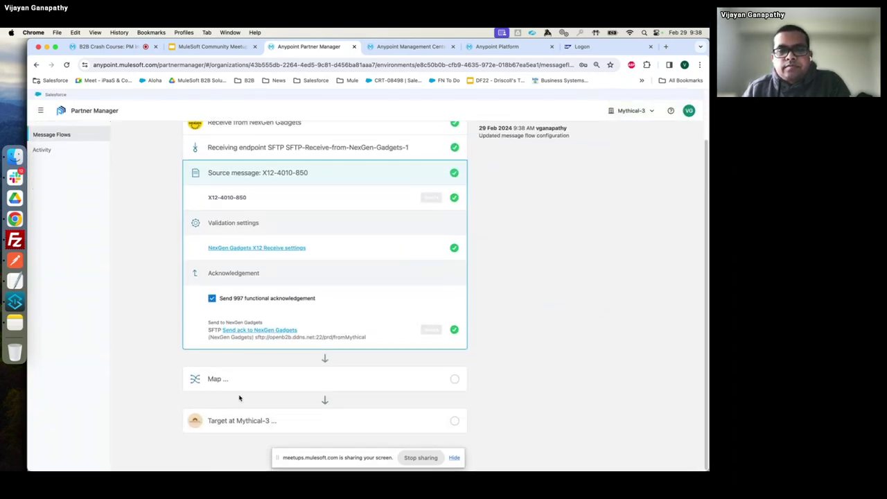
{"action": "left_click", "coordinate": [263, 379]}
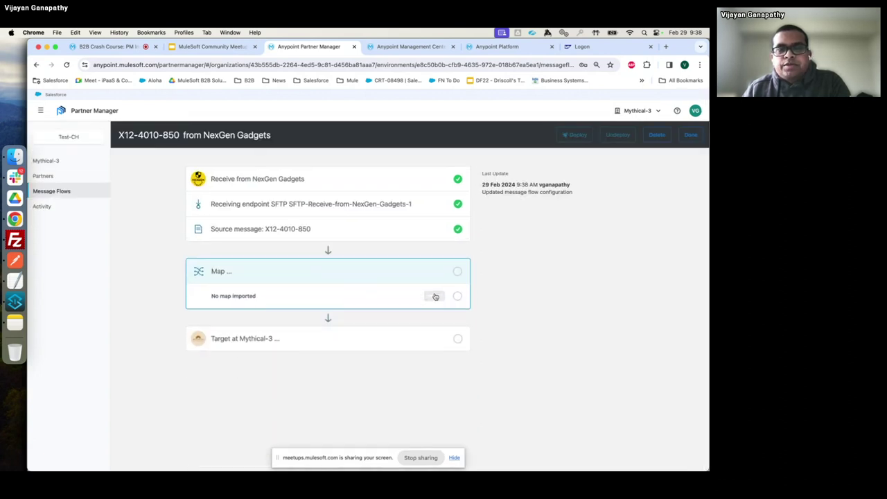
{"action": "left_click", "coordinate": [495, 47]}
{"action": "left_click", "coordinate": [213, 136]}
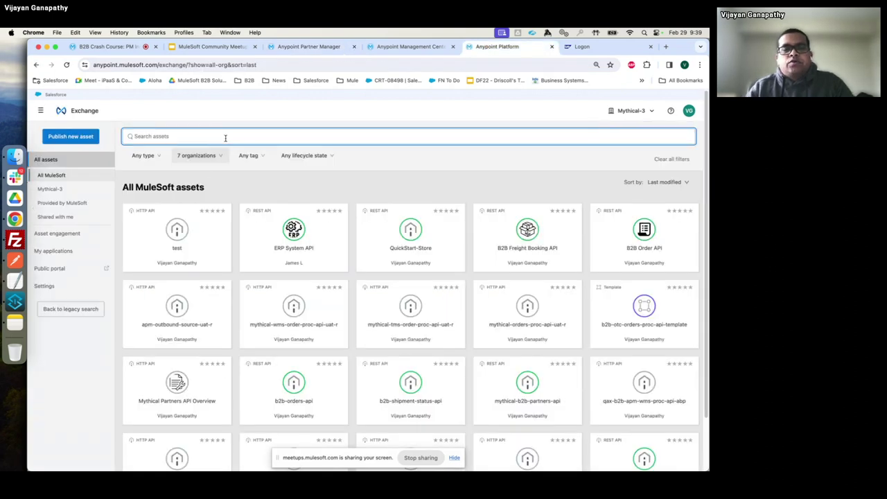
{"action": "type", "text": "B2"}
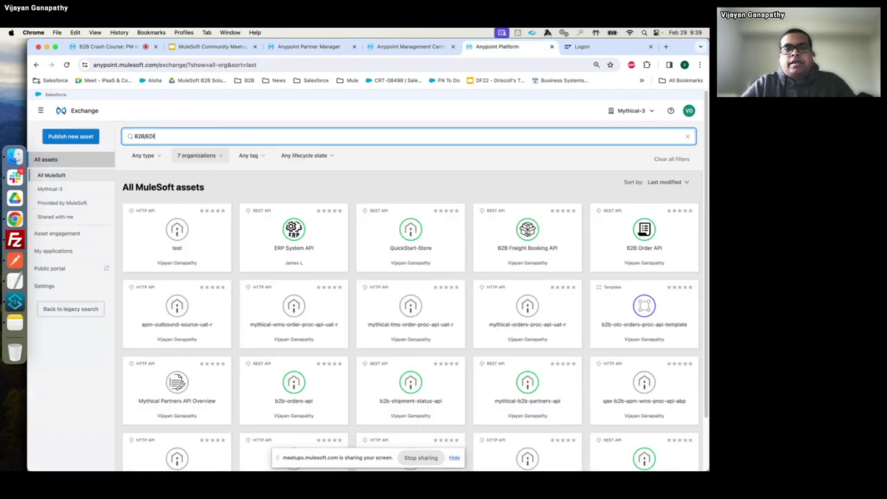
{"action": "type", "text": "B/EDI"}
{"action": "key", "text": "Return"}
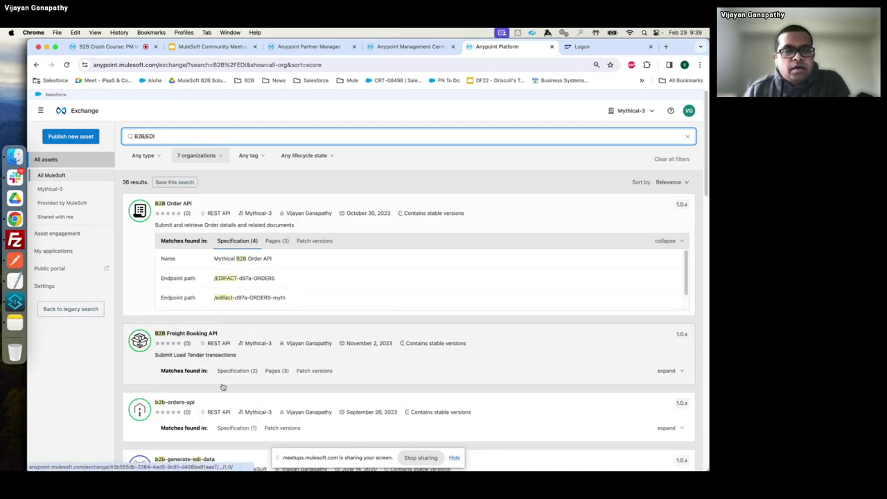
{"action": "scroll", "coordinate": [302, 360], "scroll_direction": "down", "scroll_amount": 10}
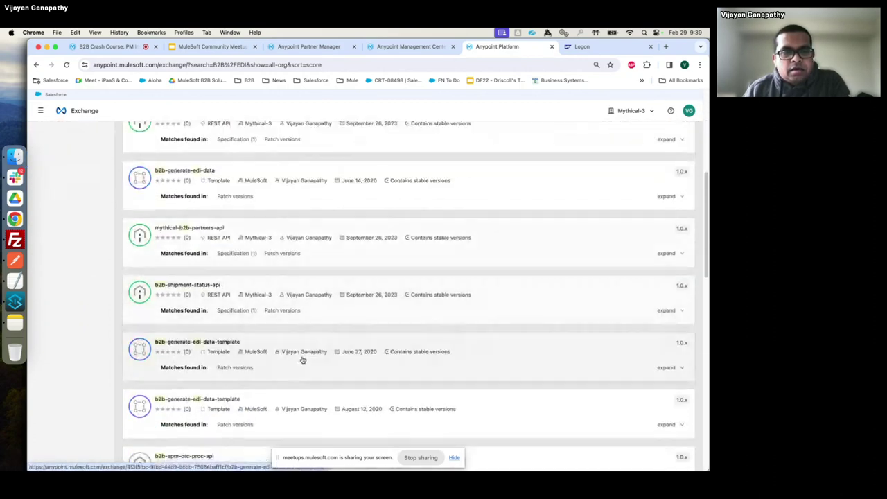
{"action": "scroll", "coordinate": [302, 360], "scroll_direction": "up", "scroll_amount": 10}
Limit the Exchange assets to those provided by MuleSoft and search them for B2B/EDI.
{"action": "left_click", "coordinate": [75, 203]}
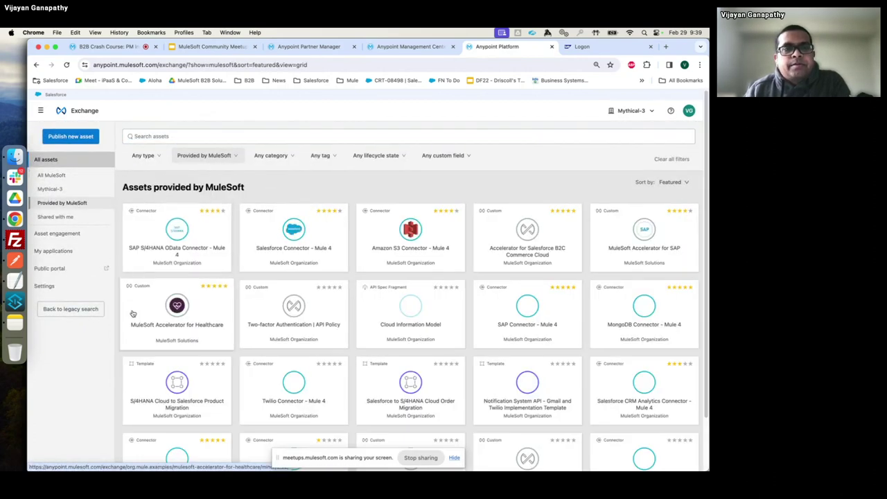
{"action": "left_click", "coordinate": [205, 136]}
{"action": "type", "text": "B2B/EDI"}
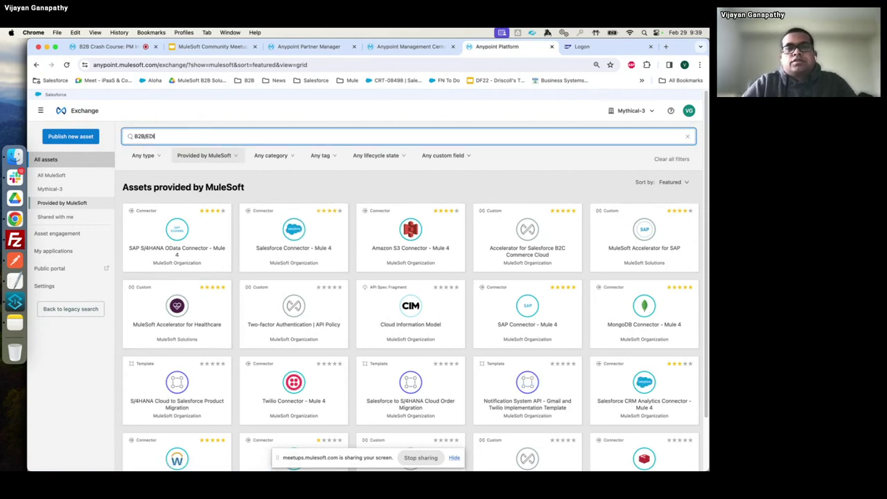
{"action": "key", "text": "Return"}
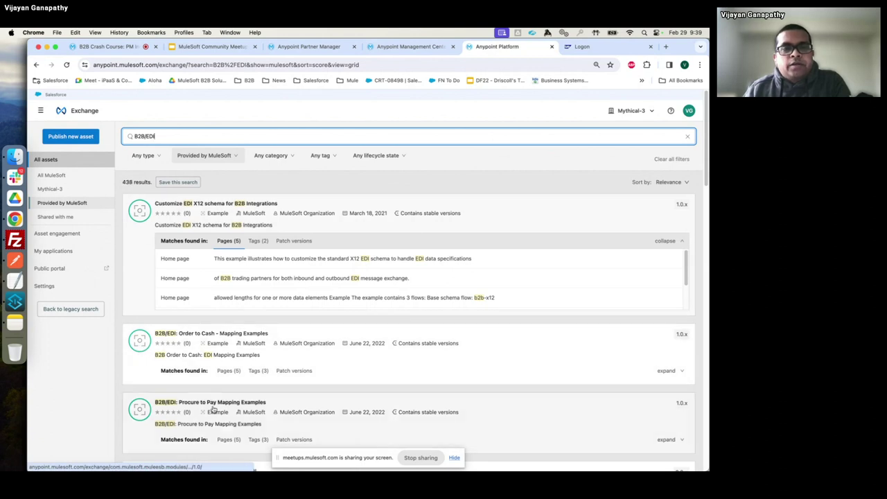
Open the B2B/EDI: Order to Cash - Mapping Examples asset and examine its inbound X12 850 purchase order to JSON mapping.
{"action": "left_click", "coordinate": [221, 339]}
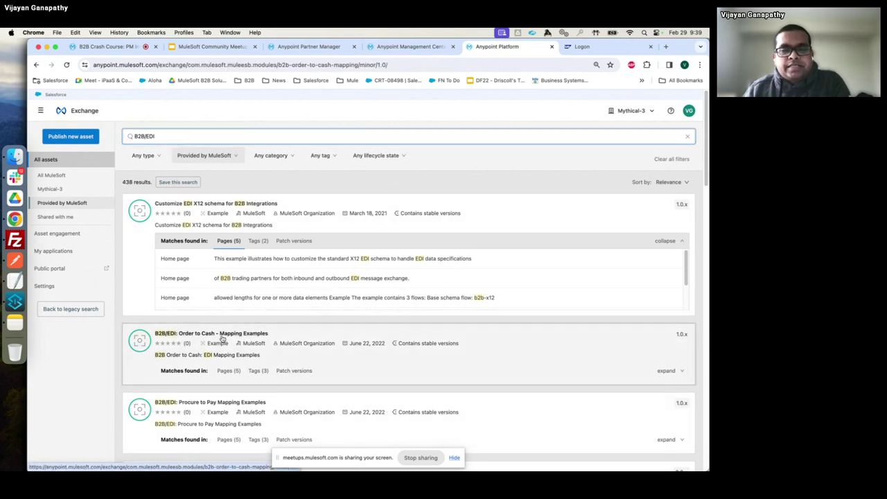
{"action": "scroll", "coordinate": [214, 367], "scroll_direction": "down", "scroll_amount": 7}
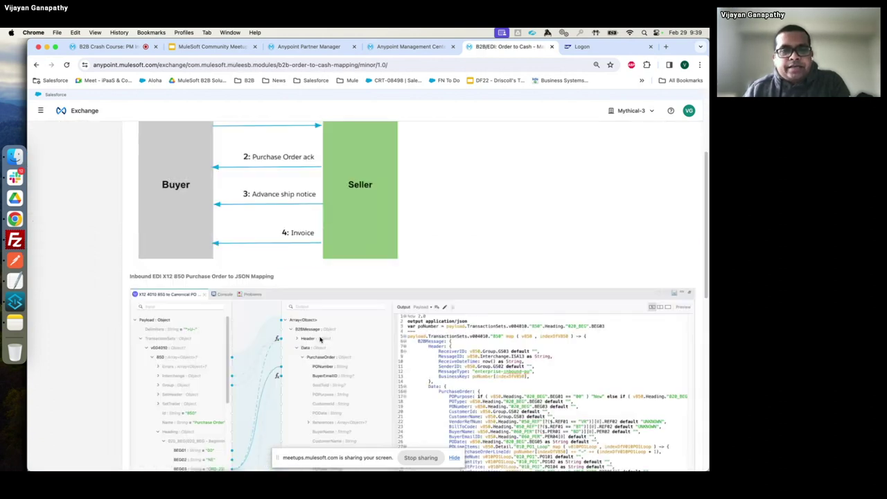
{"action": "scroll", "coordinate": [264, 359], "scroll_direction": "down", "scroll_amount": 1}
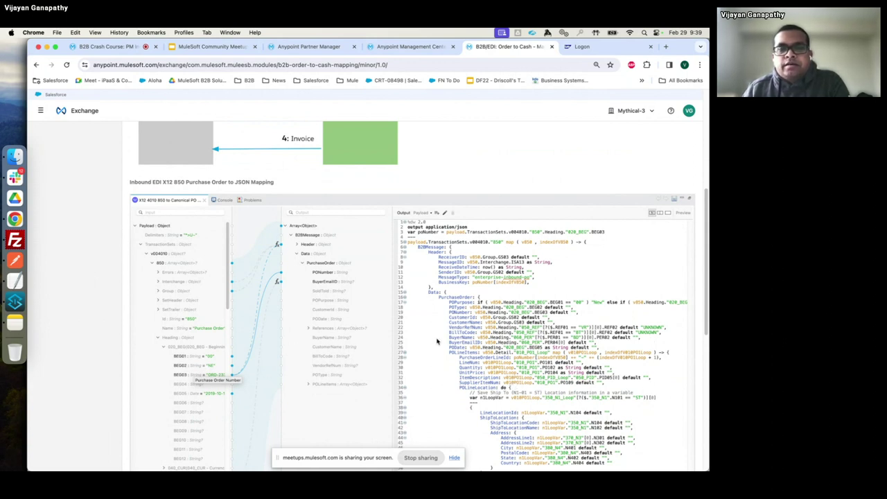
{"action": "scroll", "coordinate": [437, 341], "scroll_direction": "down", "scroll_amount": 1}
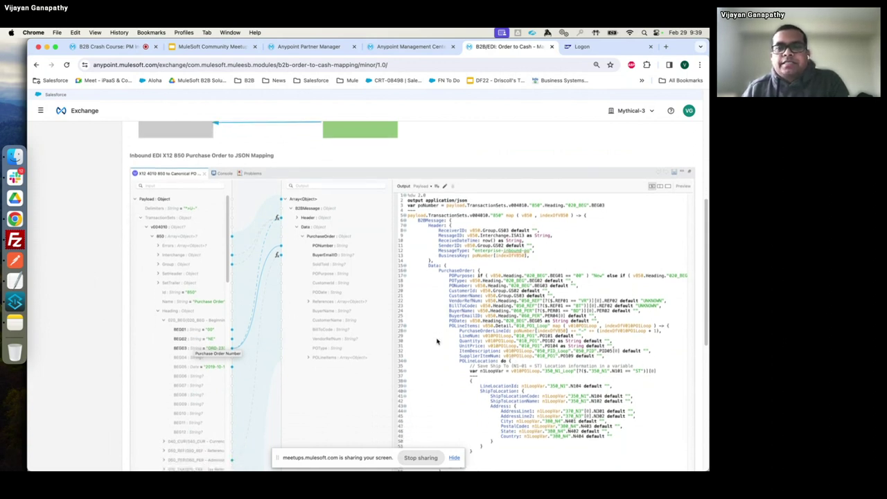
{"action": "scroll", "coordinate": [437, 341], "scroll_direction": "down", "scroll_amount": 1}
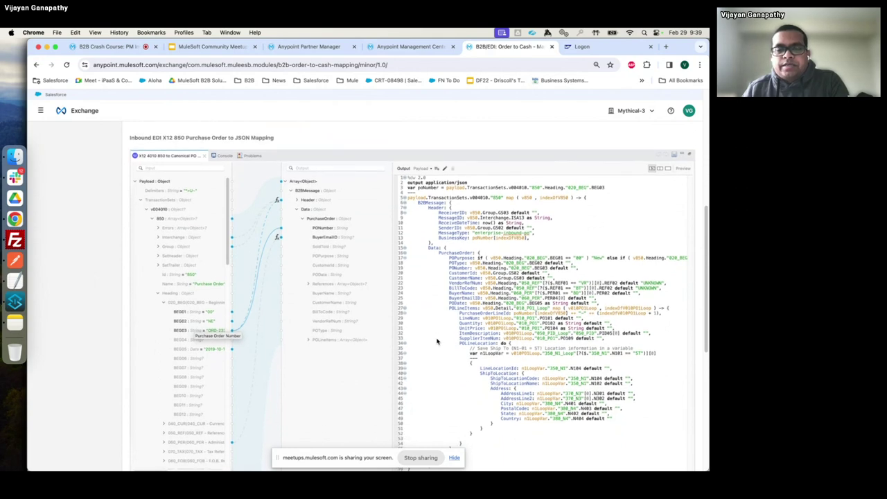
{"action": "scroll", "coordinate": [437, 341], "scroll_direction": "up", "scroll_amount": 10}
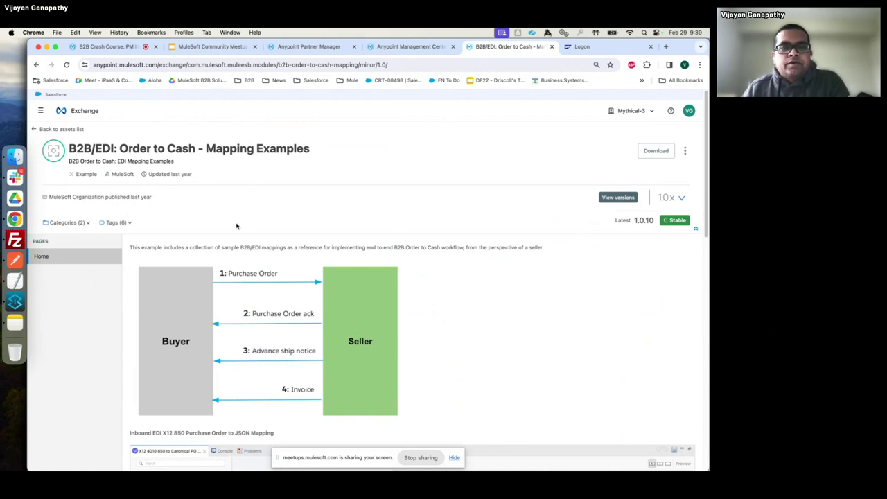
Switch back to Partner Manager and upload X12-4010-850-to-Mythical-PO-JSON (1).dwl from the prod folder as the flow's map.
{"action": "left_click", "coordinate": [308, 47]}
{"action": "left_click", "coordinate": [438, 297]}
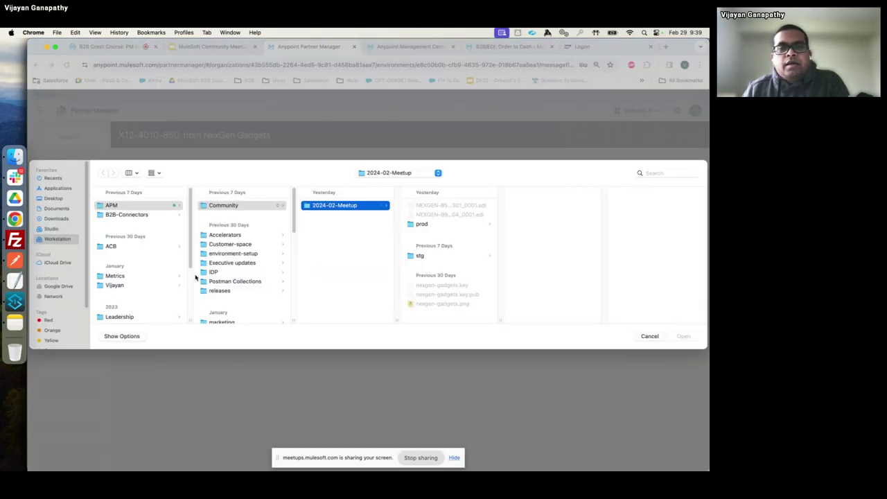
{"action": "left_click", "coordinate": [447, 224]}
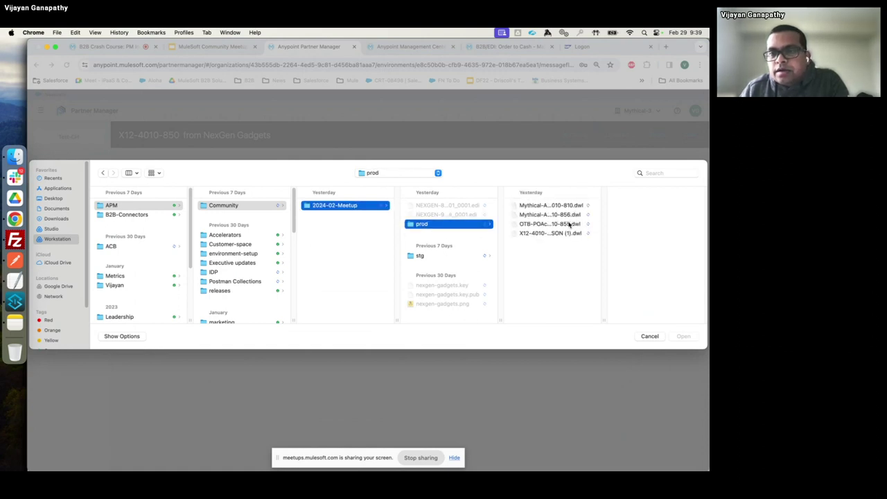
{"action": "left_click", "coordinate": [562, 233]}
{"action": "left_click", "coordinate": [679, 336]}
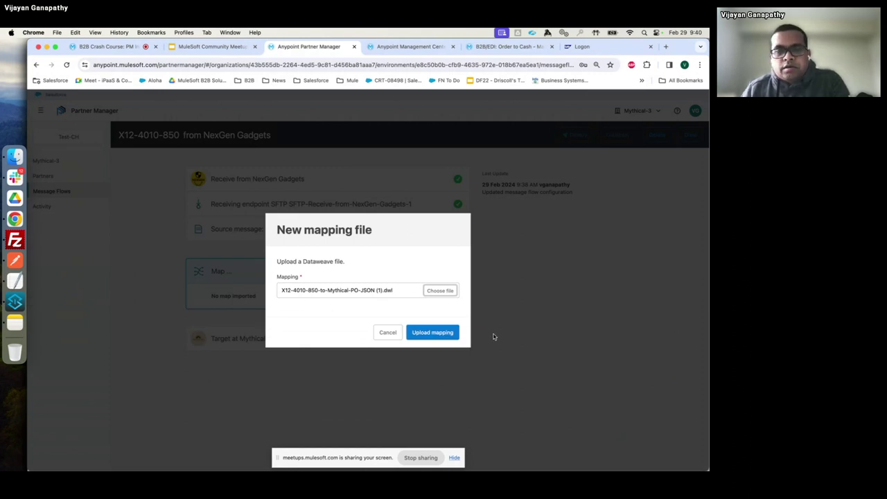
{"action": "left_click", "coordinate": [440, 333]}
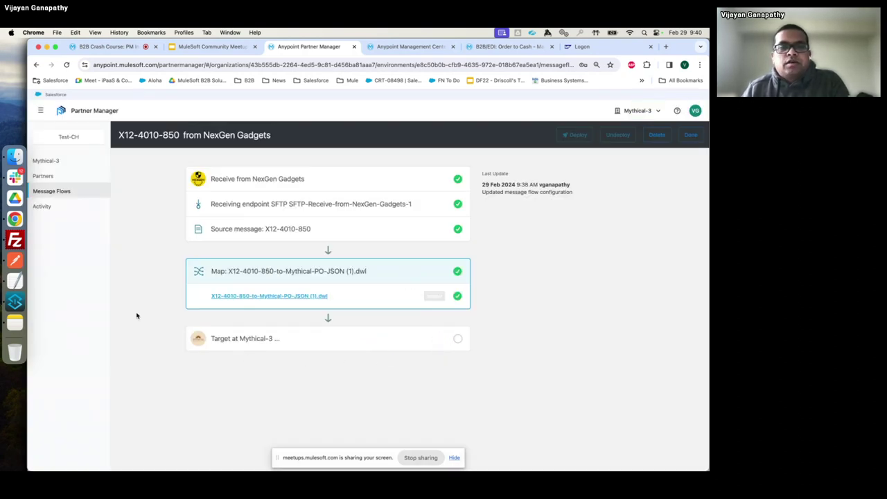
Set the message type of the target at Mythical-3 to inb-po-request.
{"action": "left_click", "coordinate": [325, 346]}
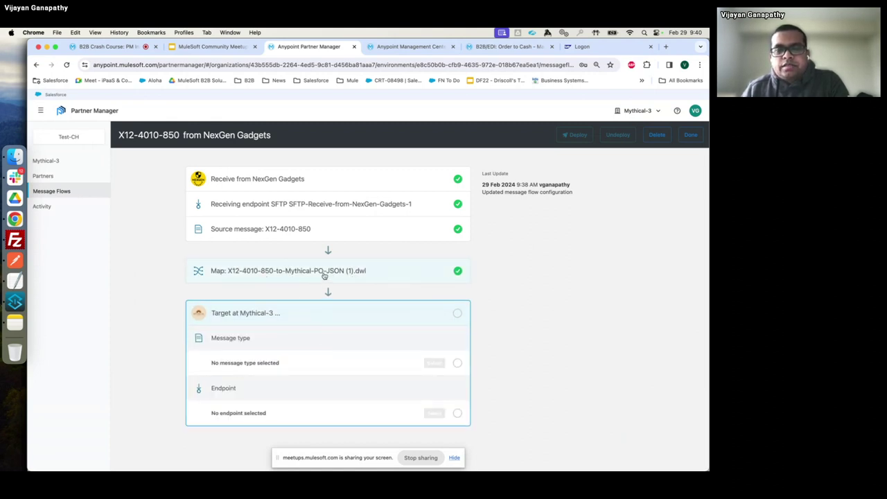
{"action": "left_click", "coordinate": [432, 363]}
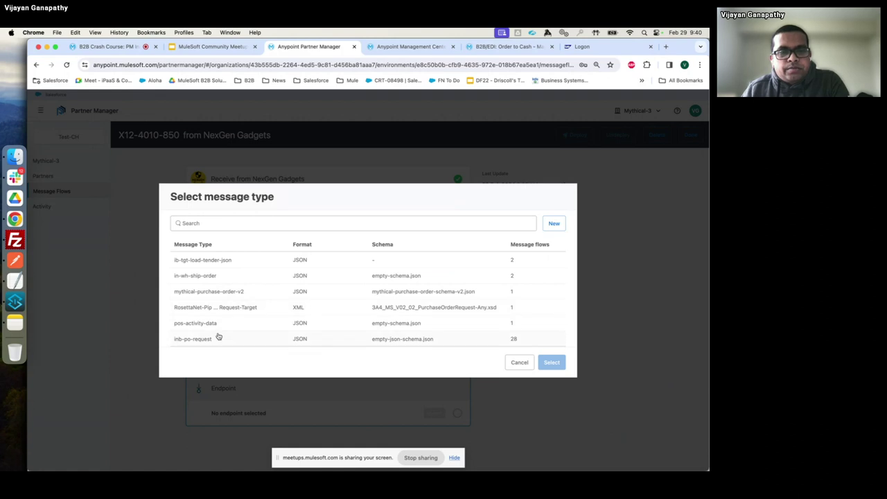
{"action": "left_click", "coordinate": [247, 340]}
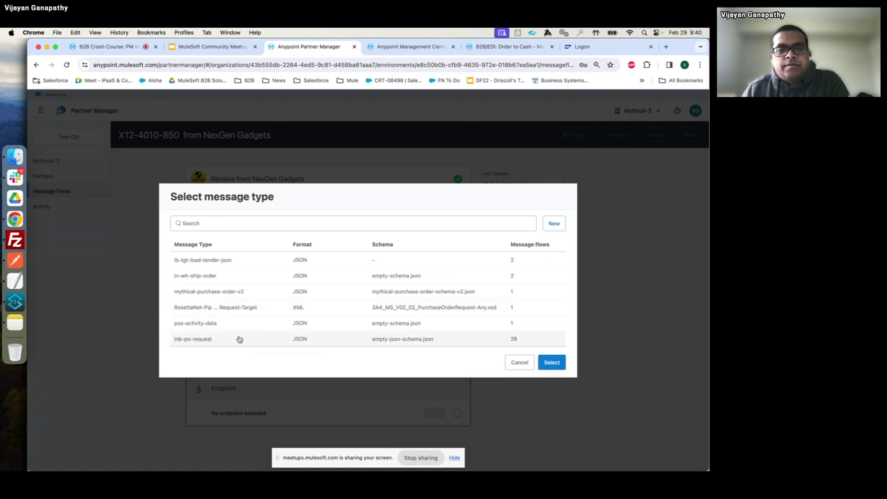
{"action": "left_click", "coordinate": [551, 362]}
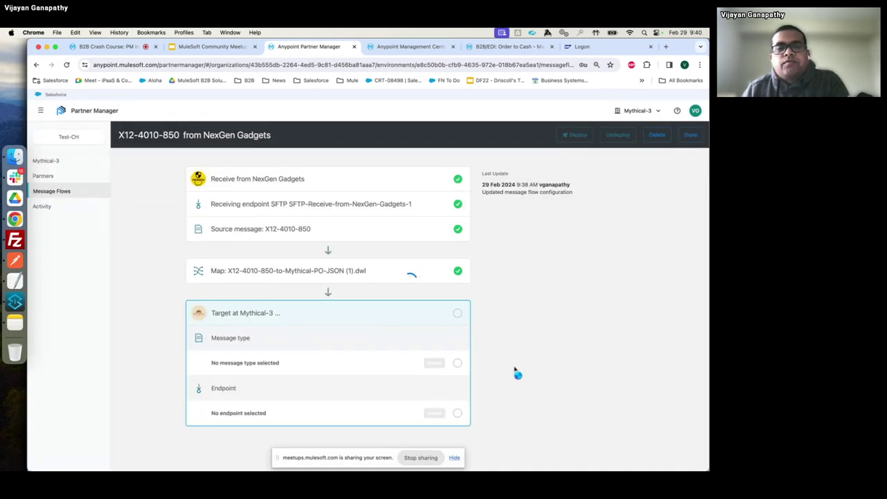
Assign HTTPS-Inbound-Target-PO-Proc-API-SAP as the target endpoint after reviewing its details.
{"action": "left_click", "coordinate": [434, 413]}
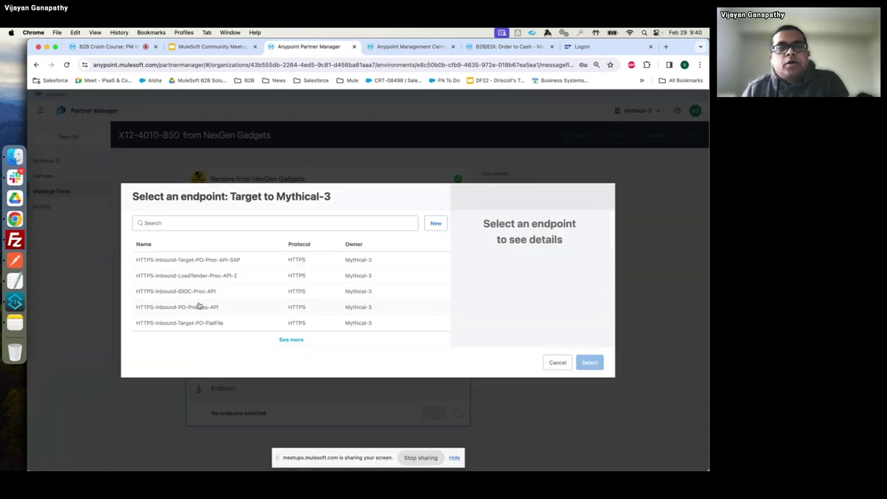
{"action": "left_click", "coordinate": [249, 261]}
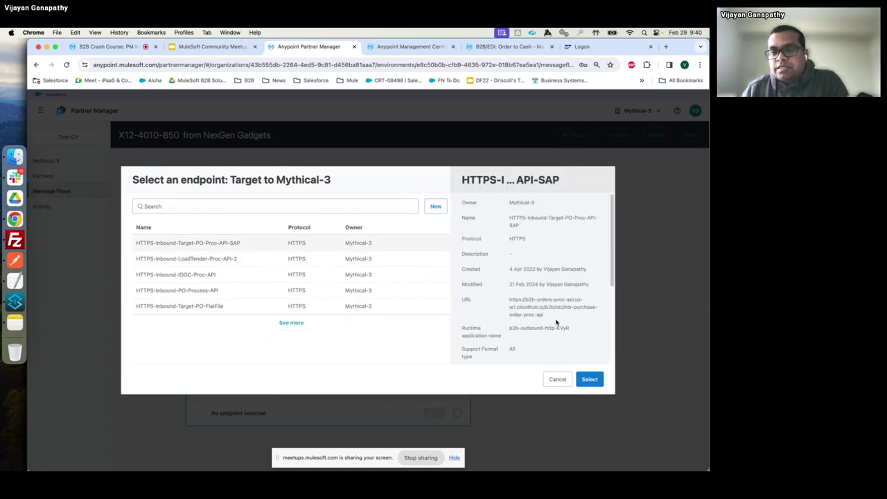
{"action": "scroll", "coordinate": [557, 324], "scroll_direction": "down", "scroll_amount": 5}
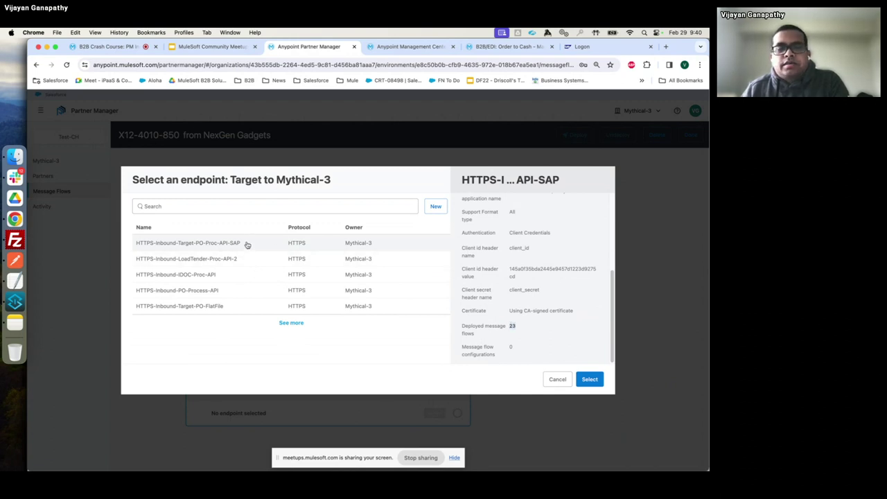
{"action": "left_click", "coordinate": [589, 379]}
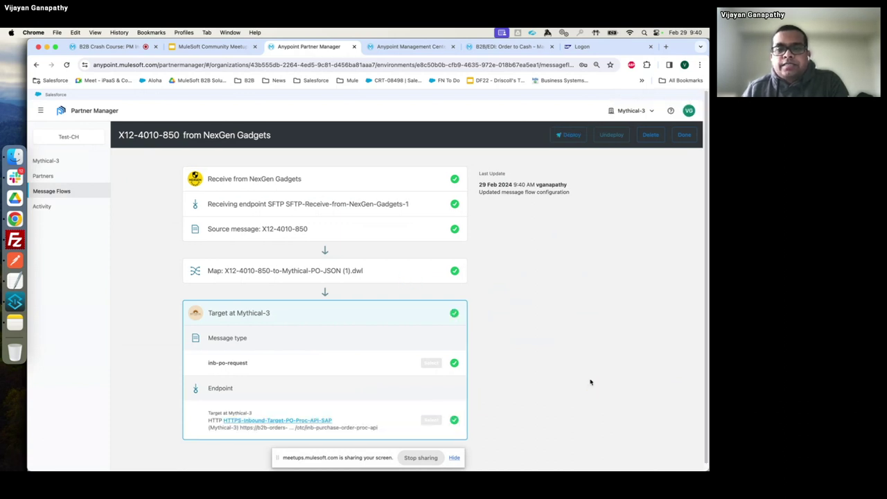
Check the Process & System APIs block on the SFTP demo slide, then return to the message flow in Partner Manager.
{"action": "left_click", "coordinate": [211, 46]}
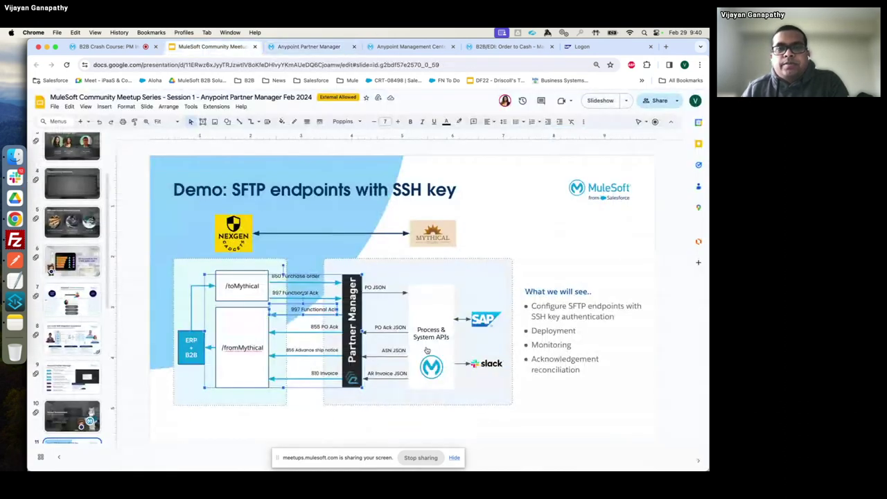
{"action": "left_click", "coordinate": [432, 298]}
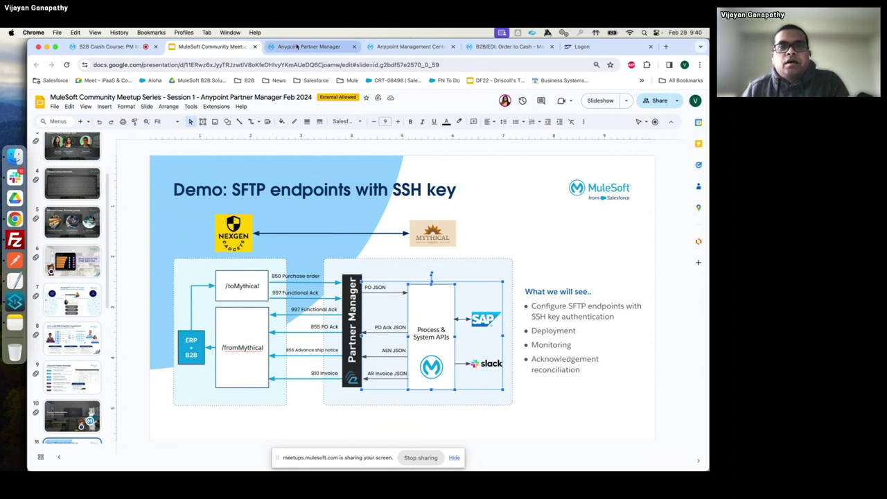
{"action": "left_click", "coordinate": [322, 47]}
{"action": "scroll", "coordinate": [540, 364], "scroll_direction": "down", "scroll_amount": 1}
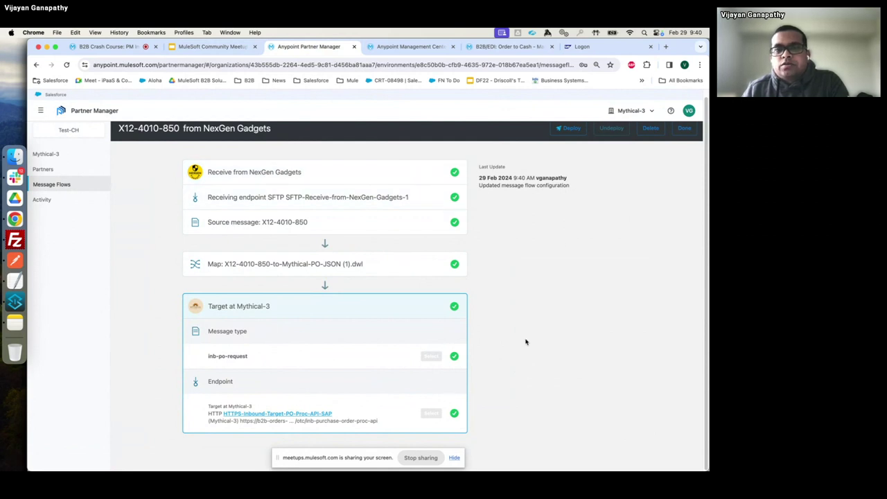
{"action": "scroll", "coordinate": [525, 342], "scroll_direction": "up", "scroll_amount": 1}
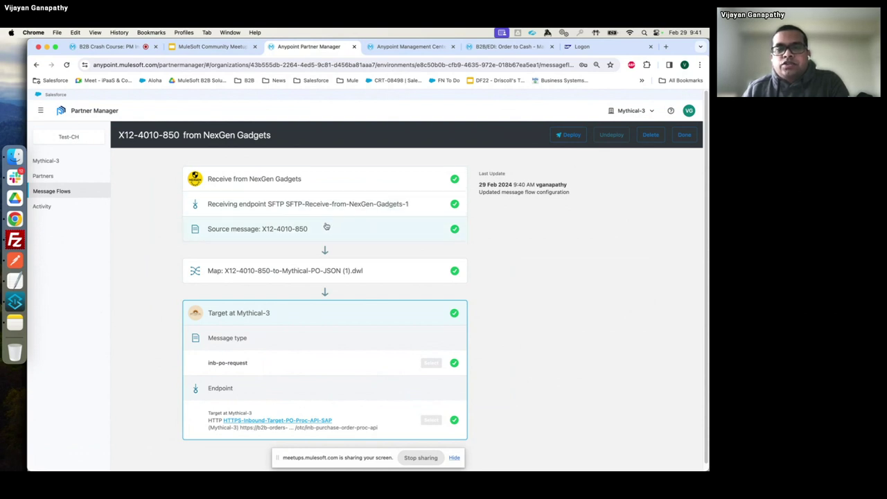
Deploy the message flow with the comment "Inbound 850 PO from NexGen".
{"action": "left_click", "coordinate": [561, 136]}
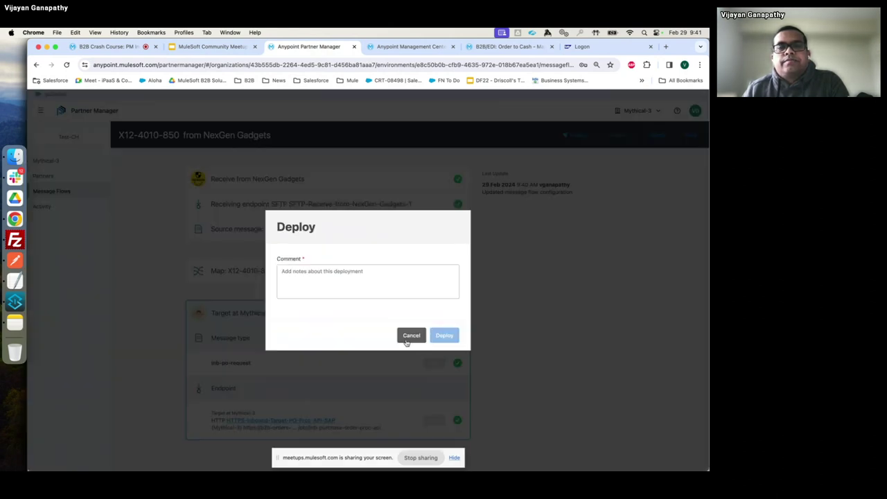
{"action": "left_click", "coordinate": [356, 284]}
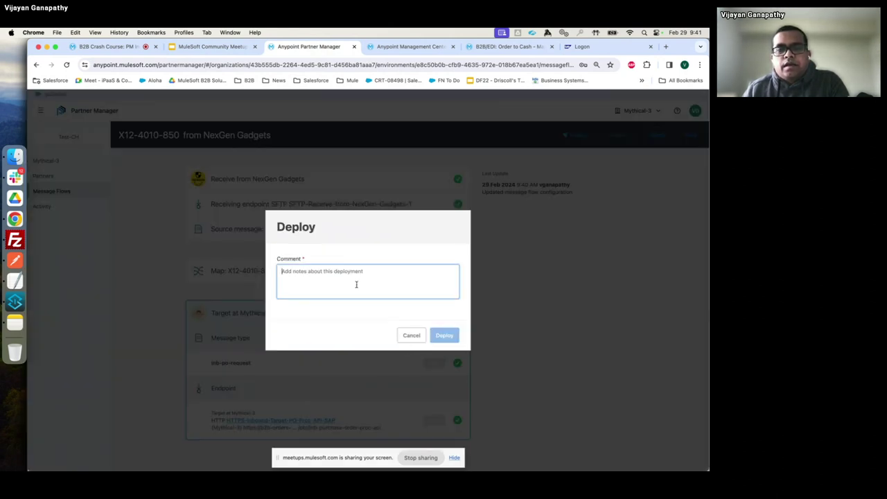
{"action": "type", "text": "inbound "}
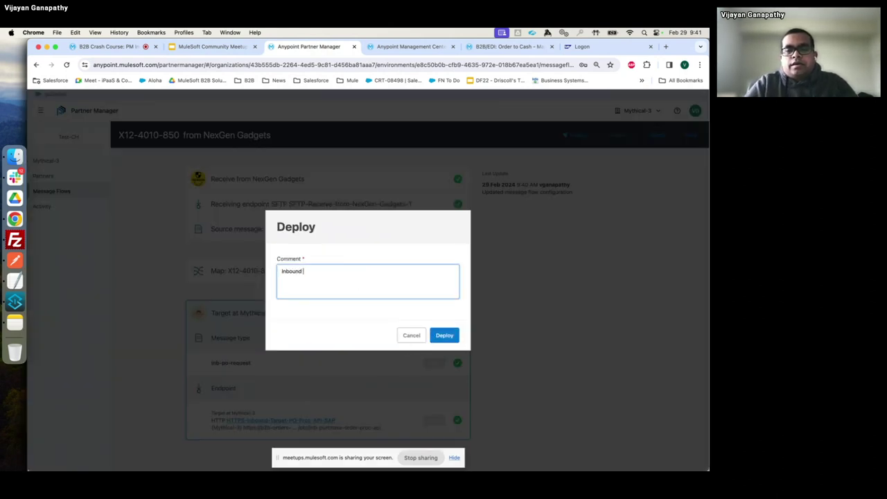
{"action": "type", "text": "850 PO from NexGen"}
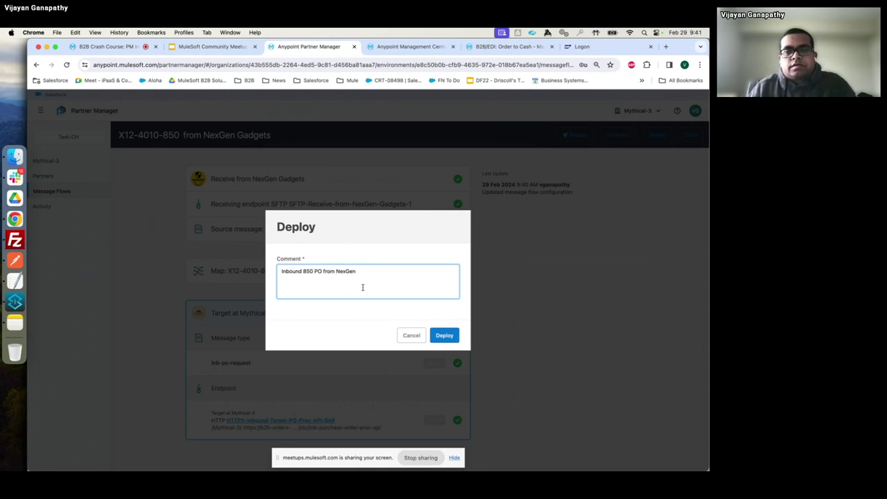
{"action": "left_click", "coordinate": [444, 334]}
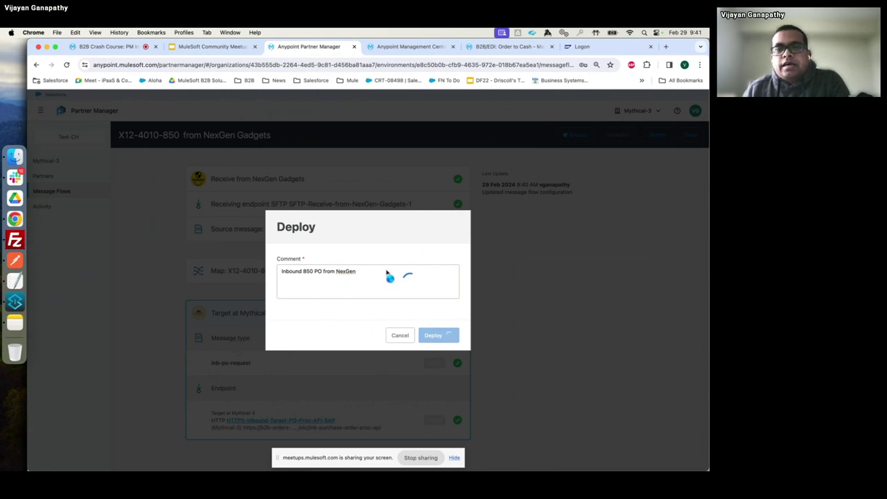
{"action": "left_click", "coordinate": [449, 321]}
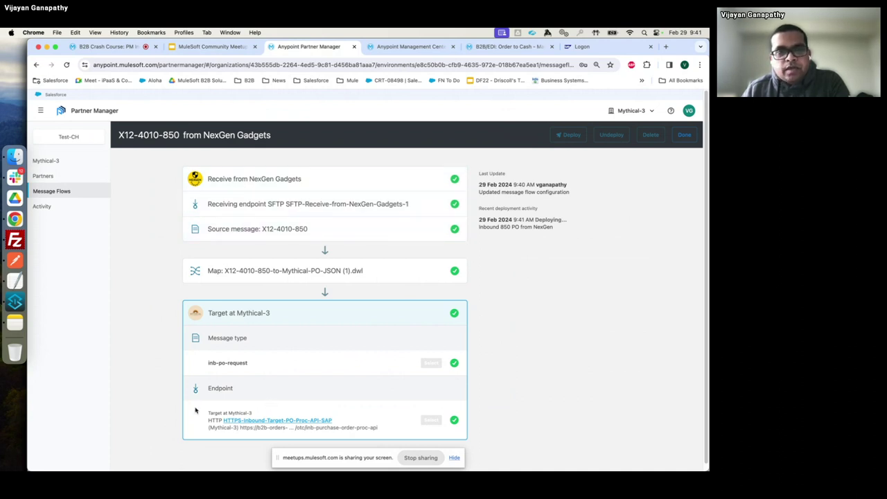
Review the flow's receiving endpoint, source message acknowledgement and target sections.
{"action": "left_click", "coordinate": [355, 205]}
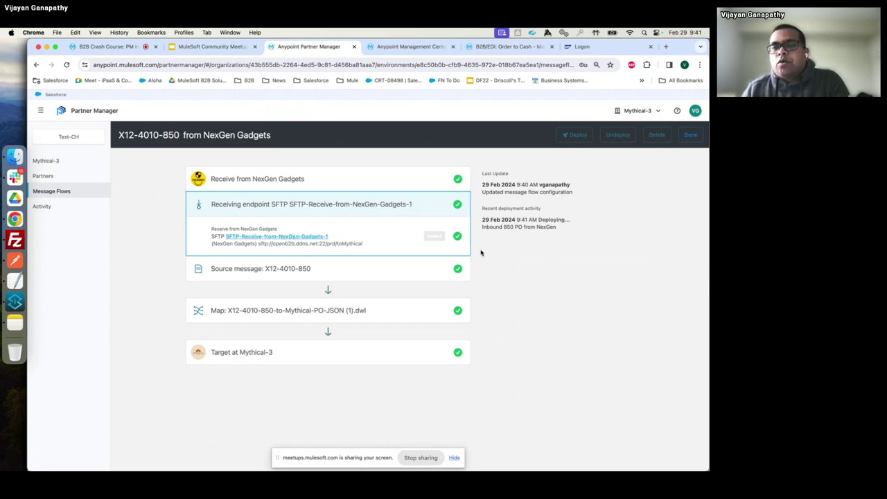
{"action": "left_click", "coordinate": [312, 273]}
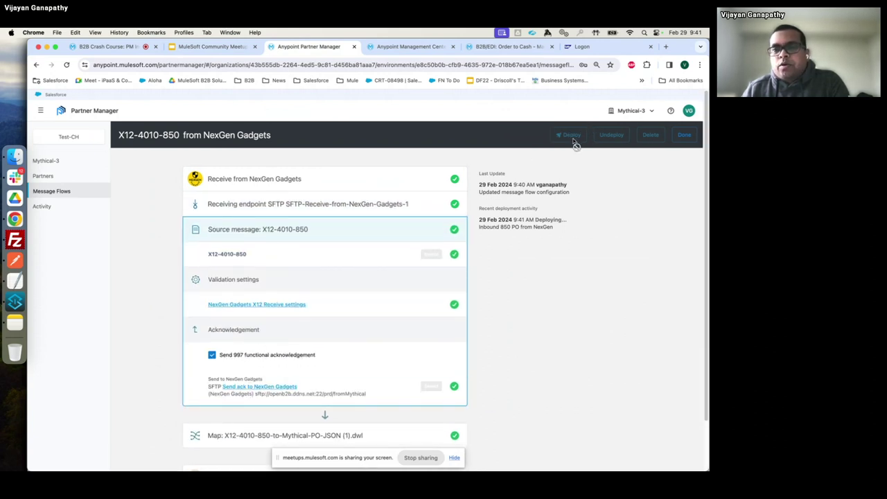
{"action": "scroll", "coordinate": [519, 315], "scroll_direction": "down", "scroll_amount": 3}
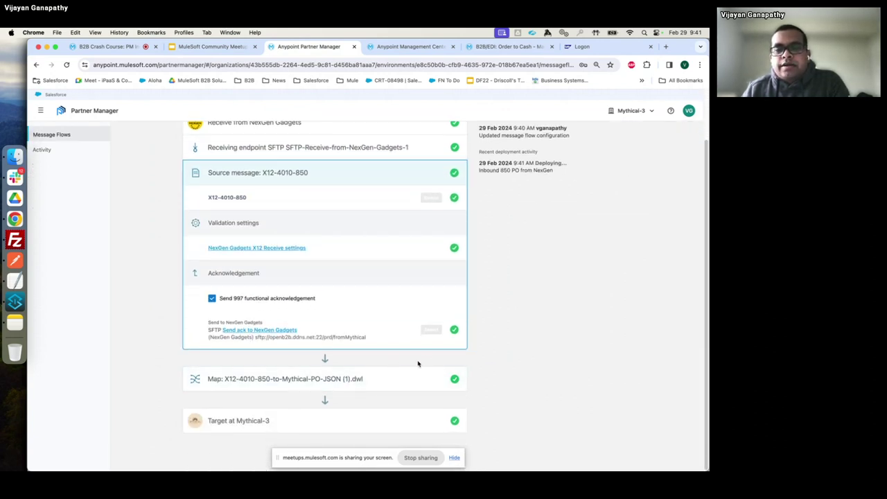
{"action": "left_click", "coordinate": [302, 424]}
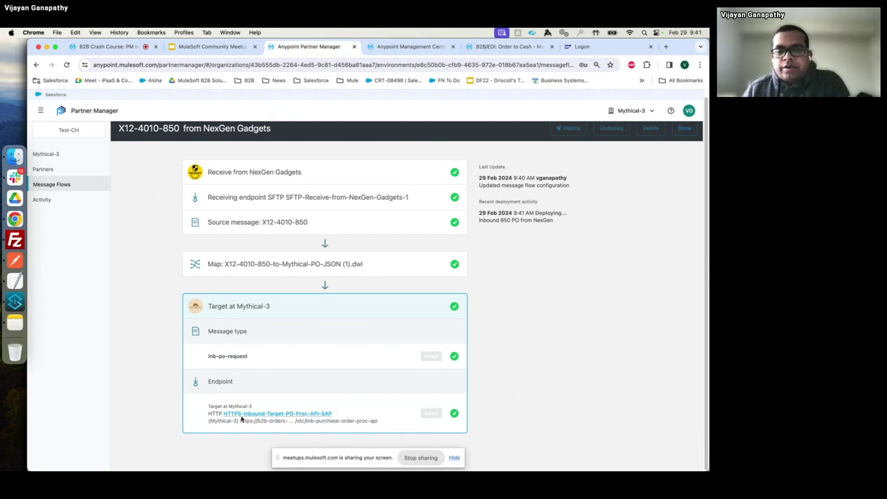
Recheck the receiving SFTP endpoint and the X12-4010-850 source message's validation and acknowledgement settings.
{"action": "left_click", "coordinate": [322, 201]}
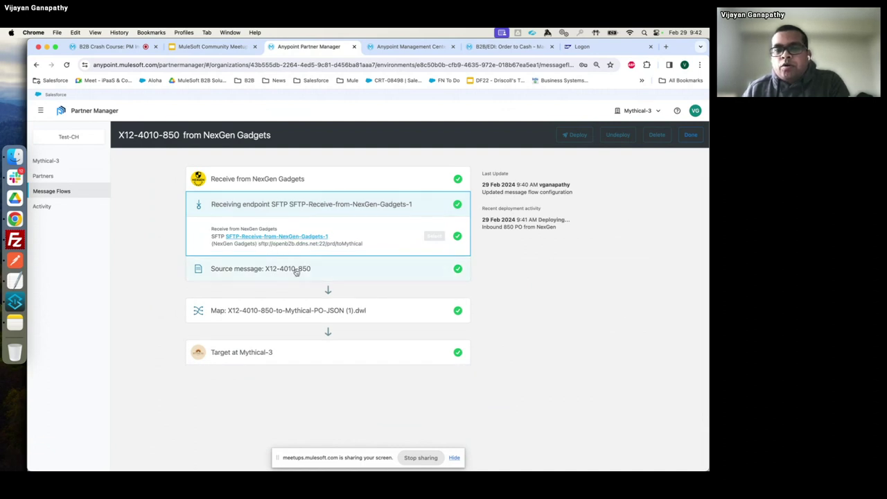
{"action": "left_click", "coordinate": [298, 269]}
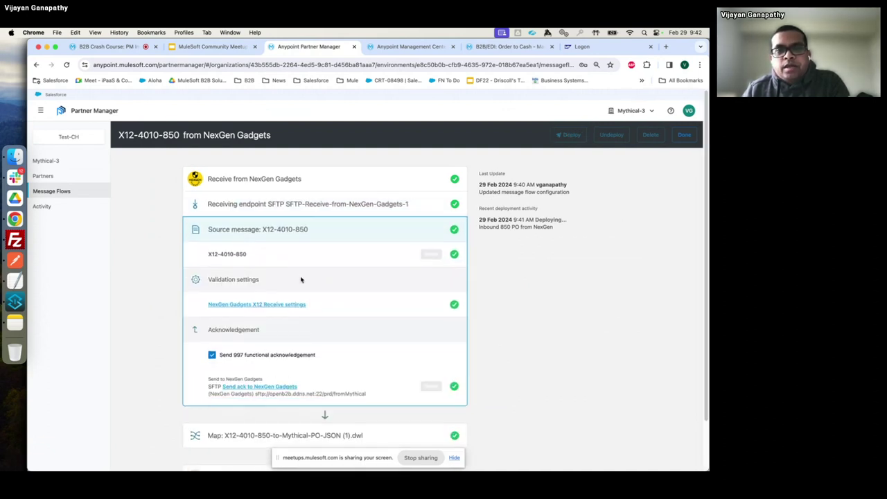
{"action": "left_click", "coordinate": [355, 203]}
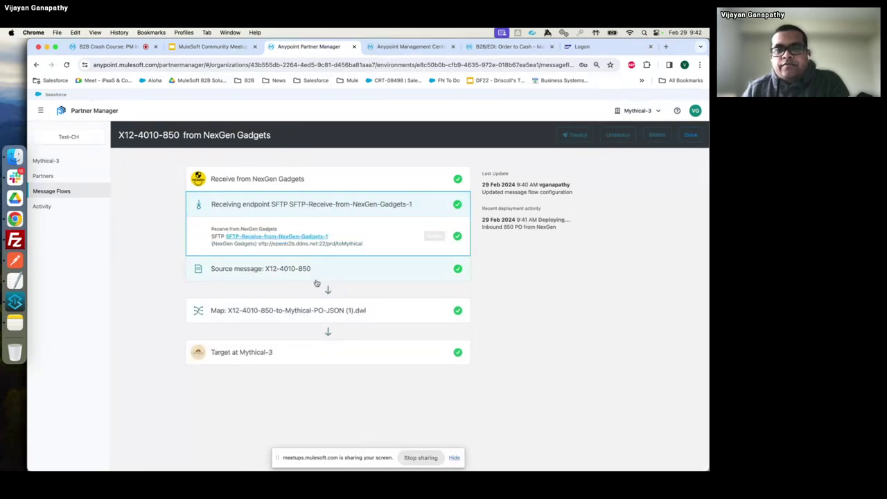
Switch to Runtime Manager and search the deployed applications for "sftp".
{"action": "left_click", "coordinate": [390, 46]}
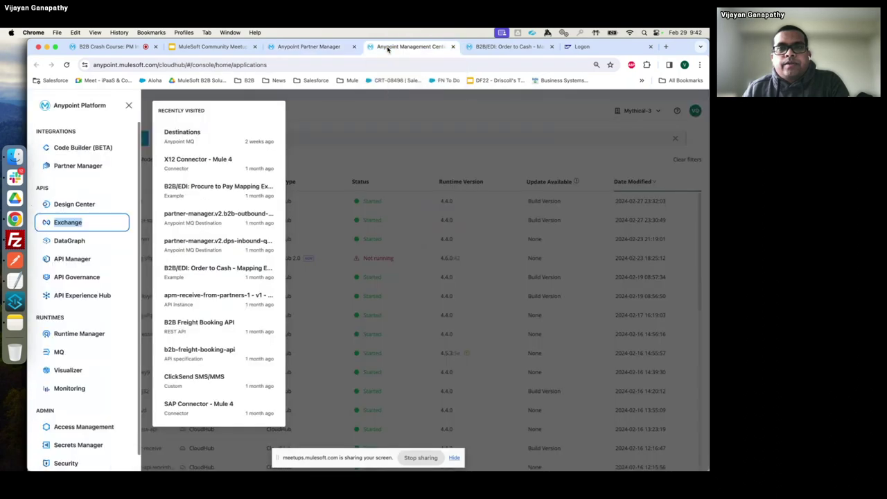
{"action": "left_click", "coordinate": [426, 139]}
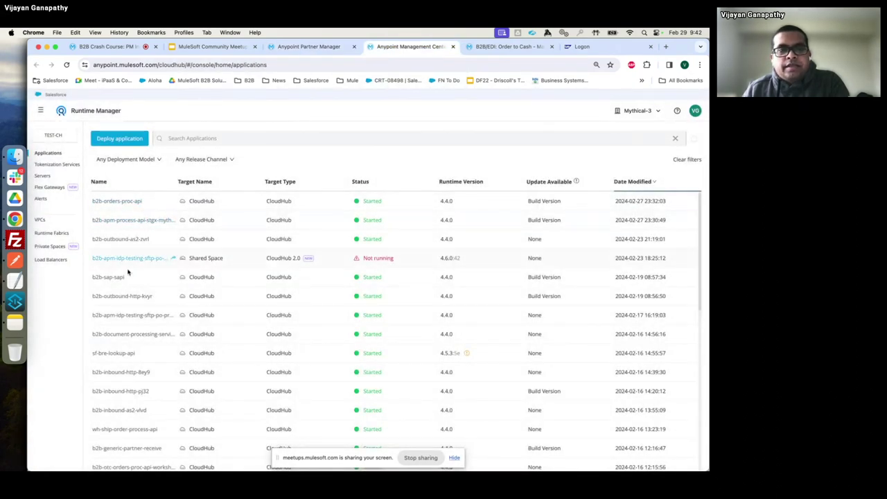
{"action": "left_click", "coordinate": [221, 139]}
{"action": "type", "text": "sftp"}
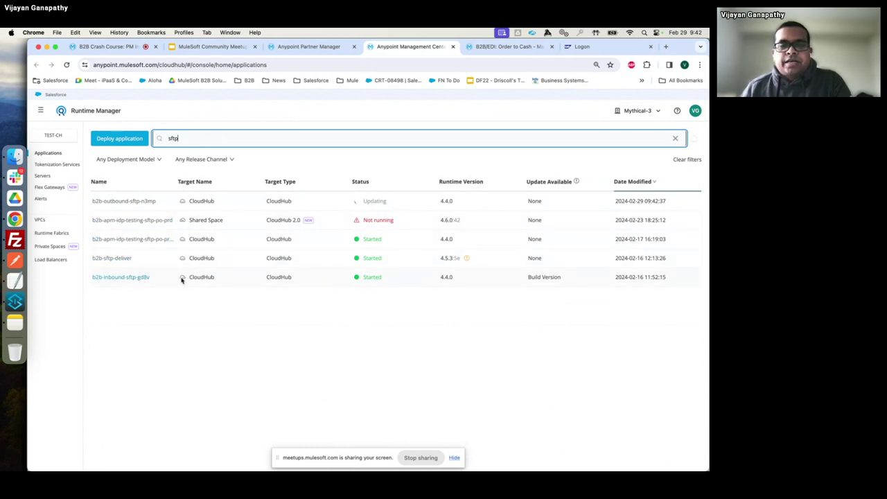
Return to Partner Manager's list of message flows and bring up the direction choices for a new message flow.
{"action": "left_click", "coordinate": [331, 47]}
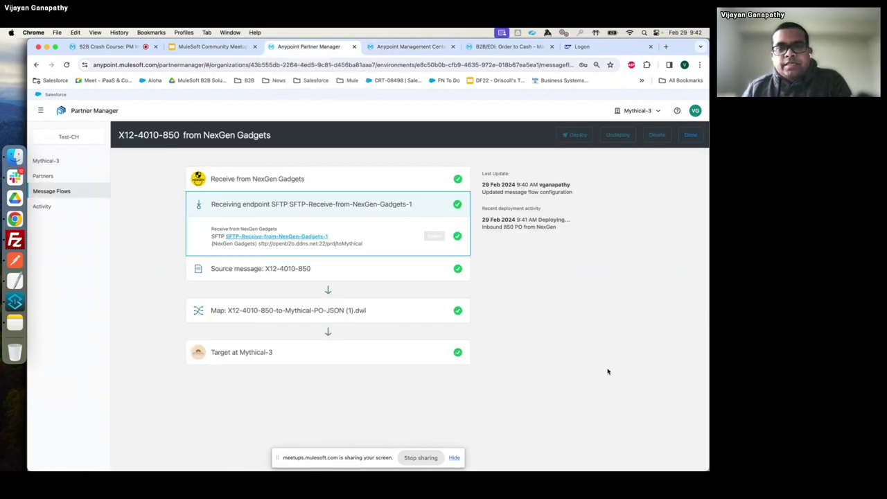
{"action": "left_click", "coordinate": [50, 192]}
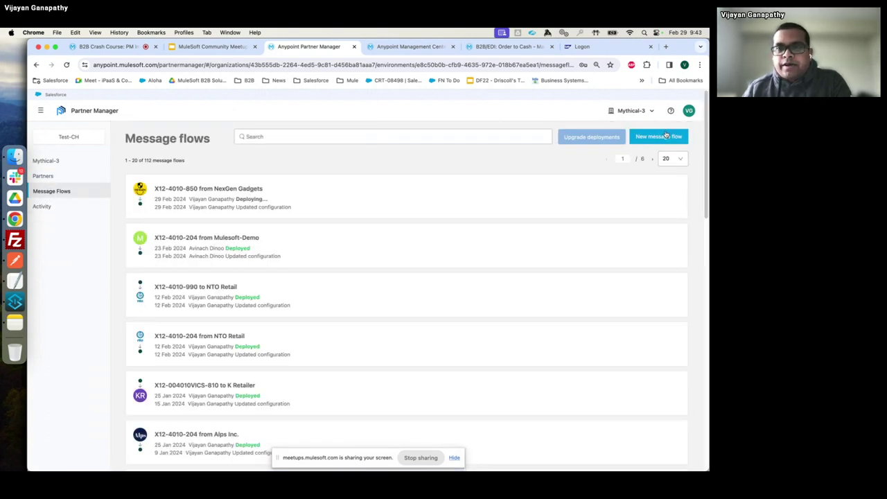
{"action": "left_click", "coordinate": [665, 135]}
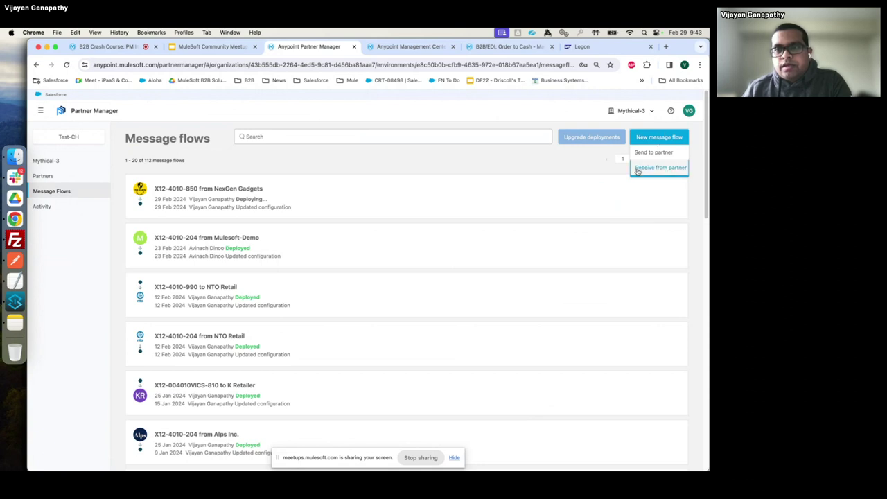
Switch to the SFTP demo slide and examine the PO acknowledgement path from SAP through the Process & System APIs to /fromMythical.
{"action": "left_click", "coordinate": [212, 47]}
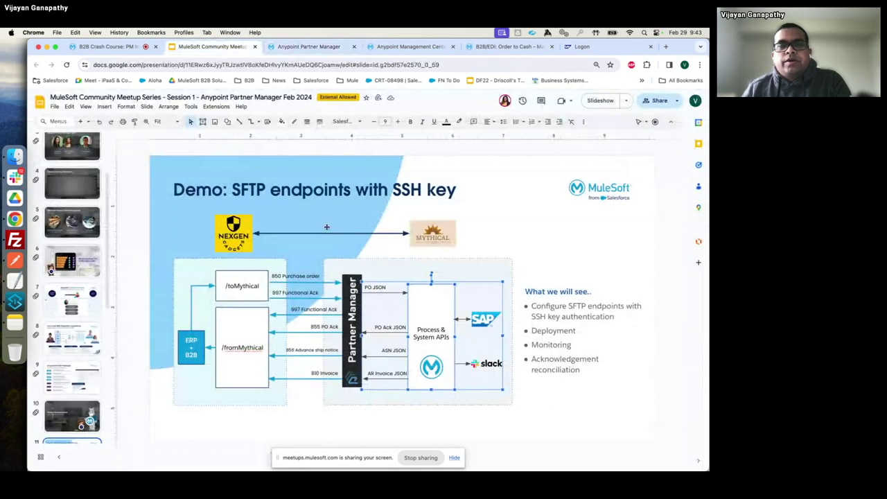
{"action": "left_click", "coordinate": [489, 310]}
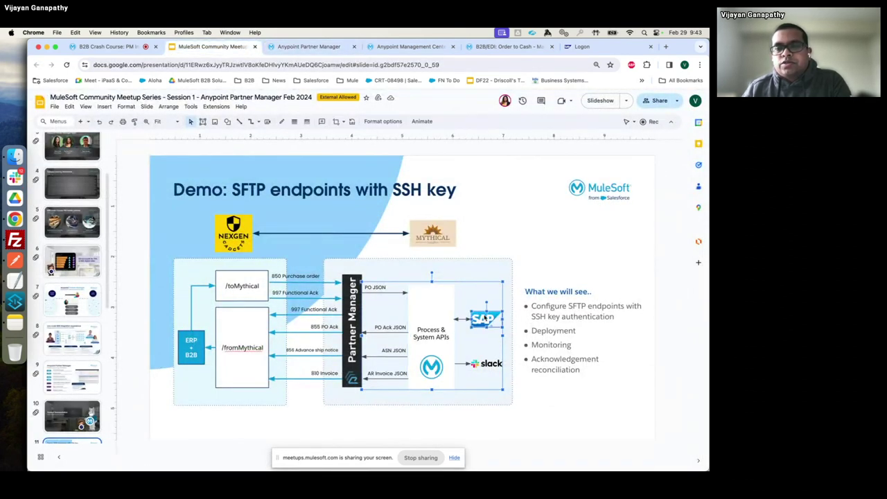
{"action": "left_click", "coordinate": [436, 327]}
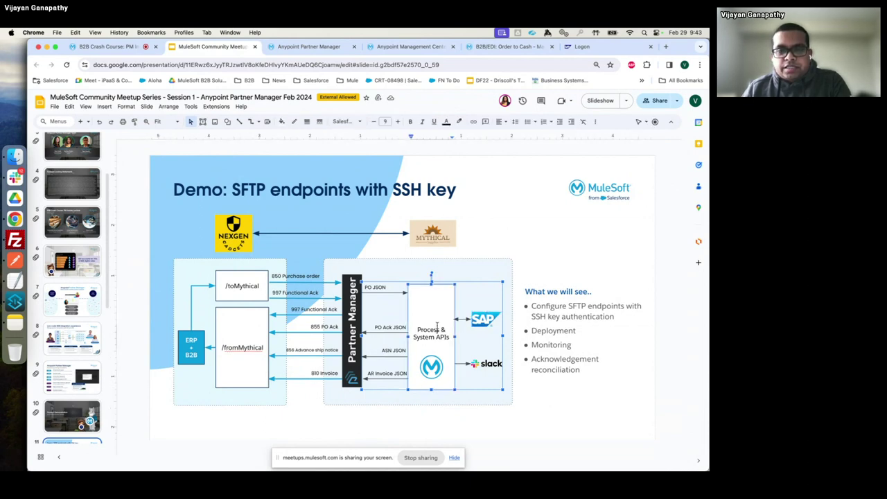
{"action": "left_click", "coordinate": [397, 323]}
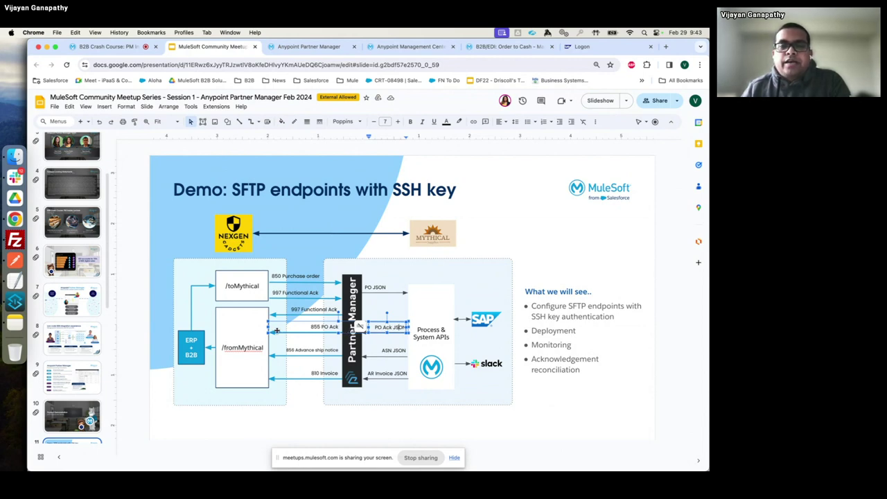
{"action": "left_click", "coordinate": [253, 343]}
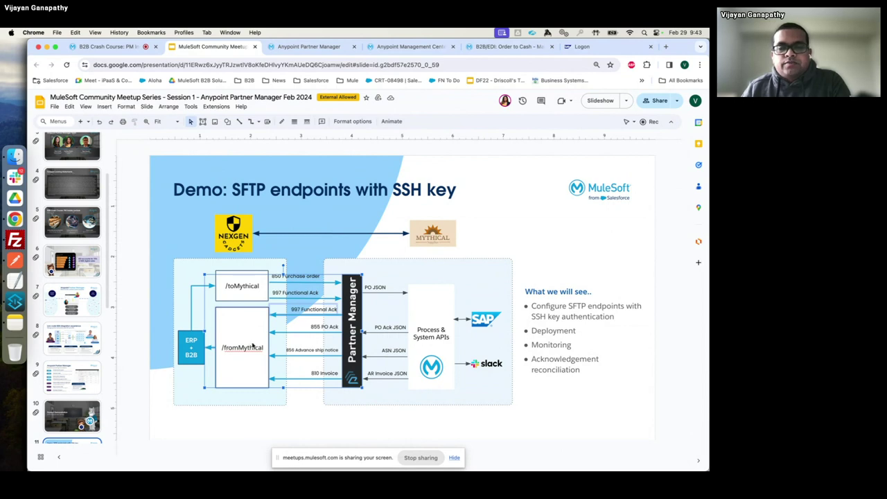
Back in Partner Manager, create a send-to-partner message flow with NexGen Gadgets as the partner.
{"action": "left_click", "coordinate": [308, 47]}
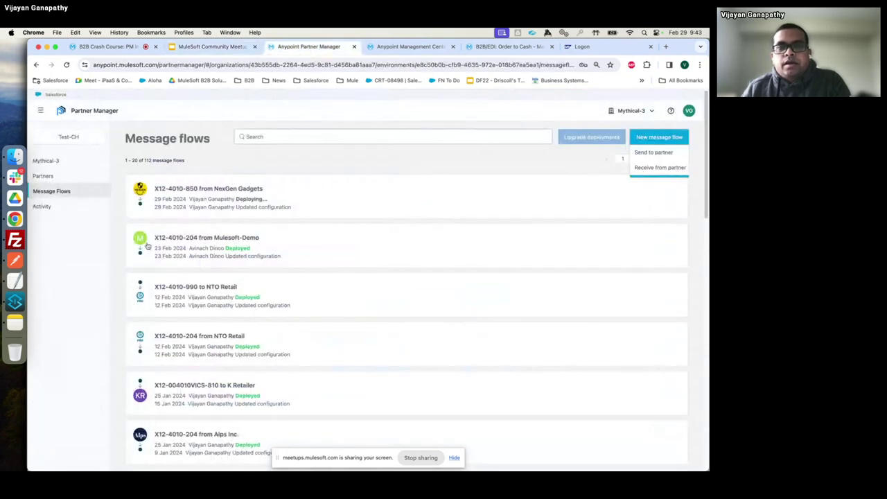
{"action": "left_click", "coordinate": [650, 155]}
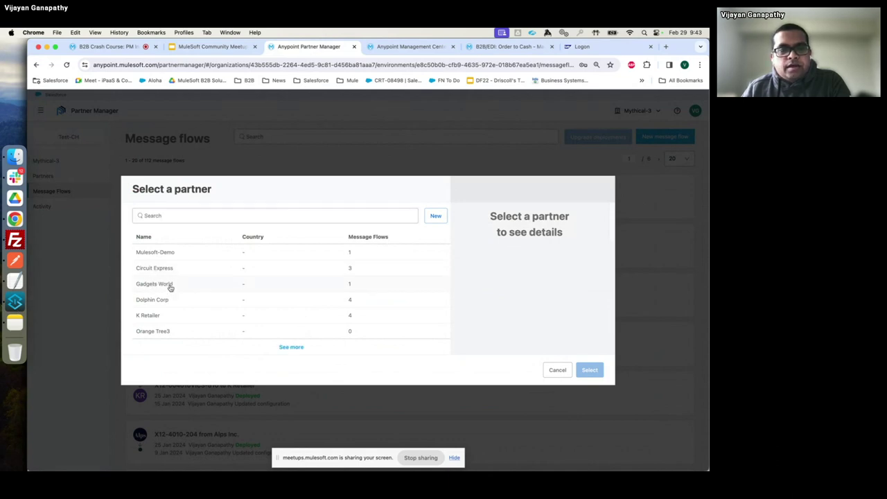
{"action": "left_click", "coordinate": [213, 216]}
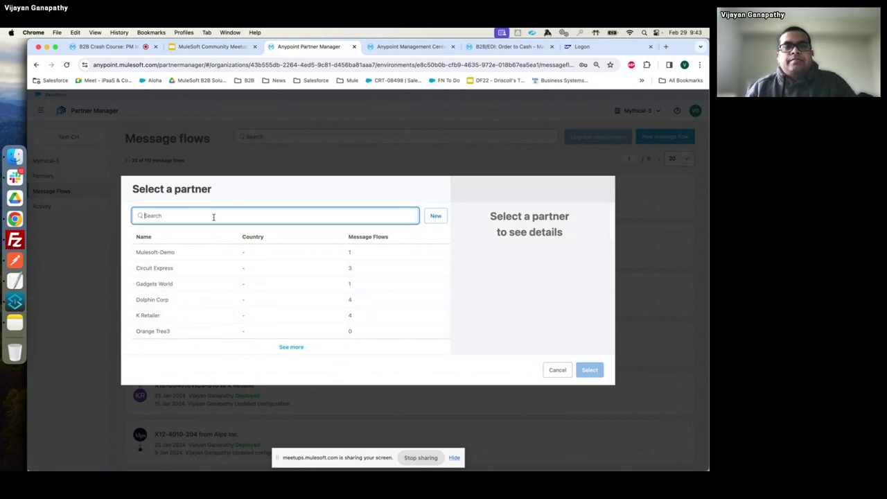
{"action": "type", "text": "Nex"}
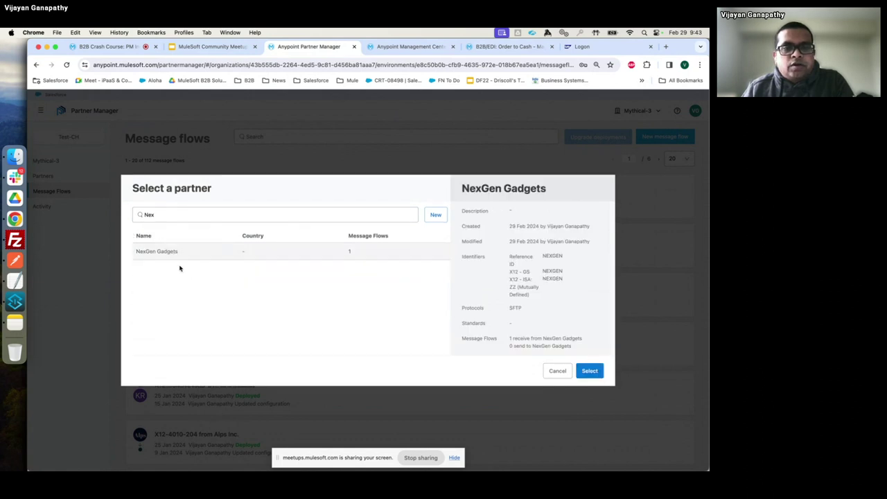
{"action": "left_click", "coordinate": [588, 371]}
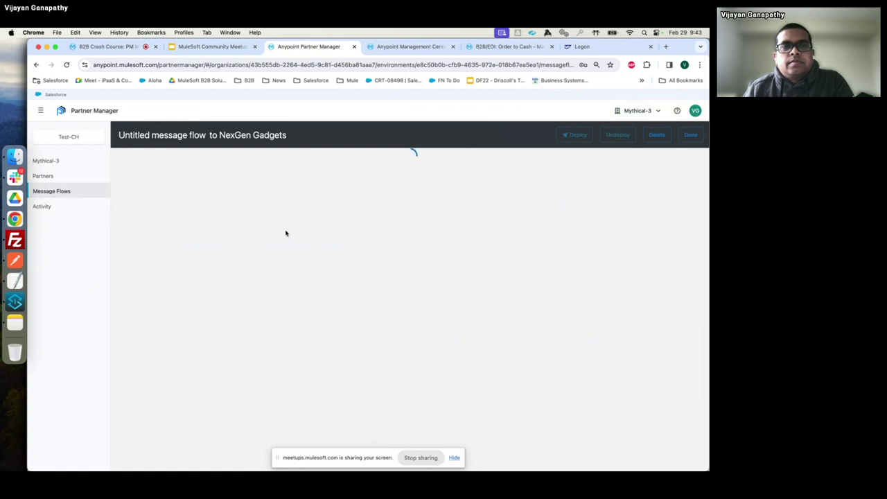
Assign HTTP-Outbound-Source-1 as the source endpoint at Mythical-3 and highlight the host part of its URL.
{"action": "left_click", "coordinate": [365, 184]}
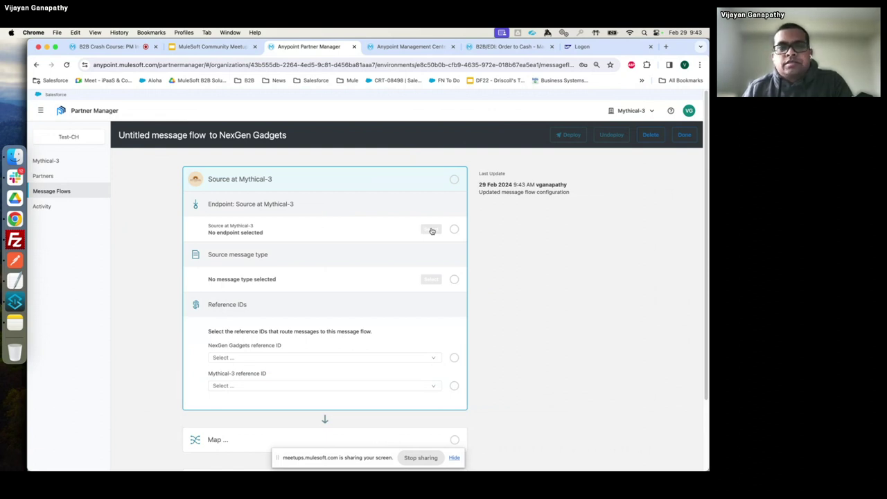
{"action": "left_click", "coordinate": [431, 230]}
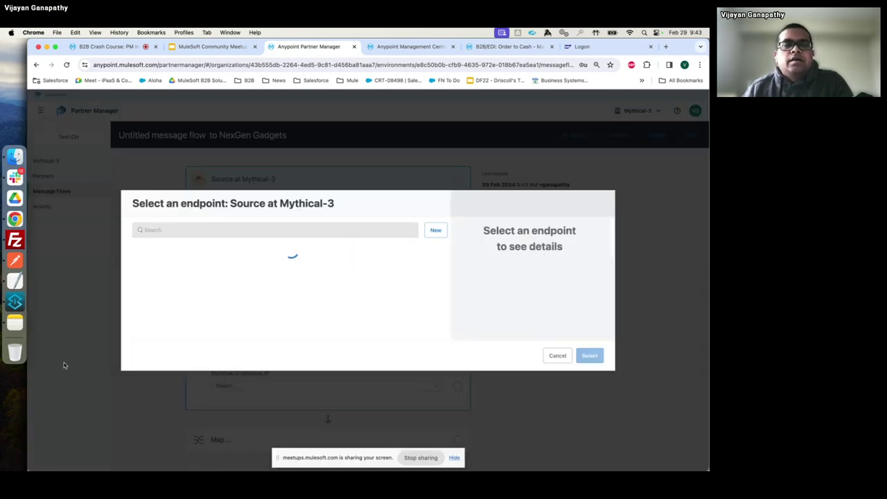
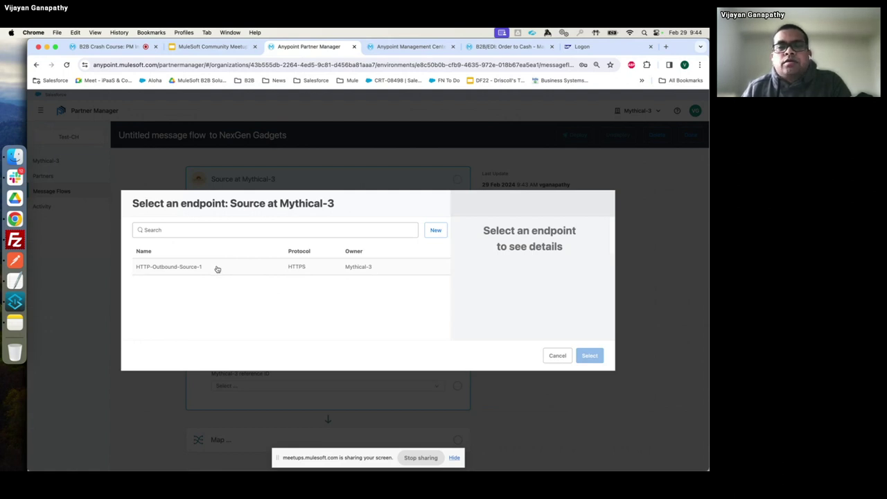
{"action": "left_click", "coordinate": [217, 268]}
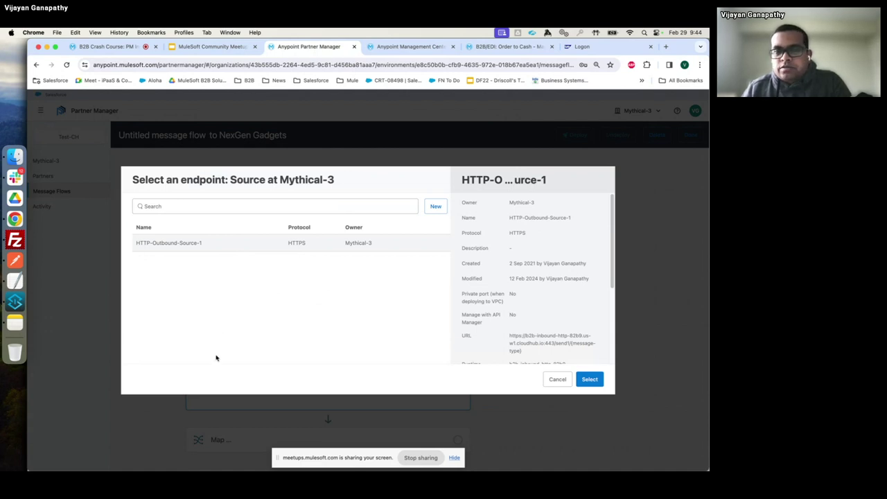
{"action": "left_click", "coordinate": [585, 375]}
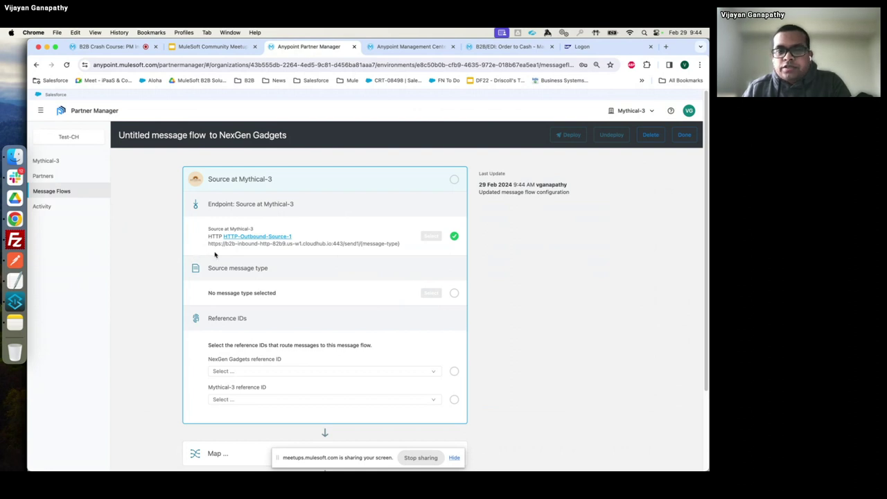
{"action": "left_click_drag", "start_coordinate": [209, 243], "coordinate": [342, 245]}
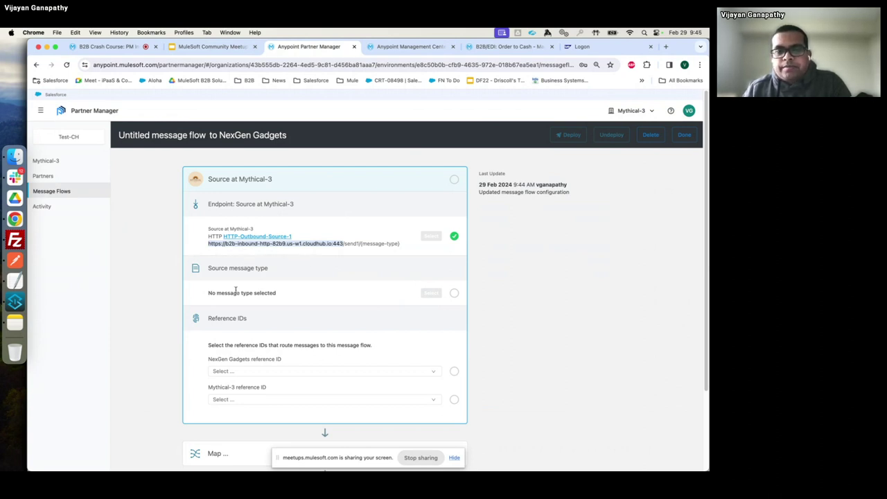
Set the source message type to otb-po-ack, searching the message types for "ack".
{"action": "left_click", "coordinate": [431, 293]}
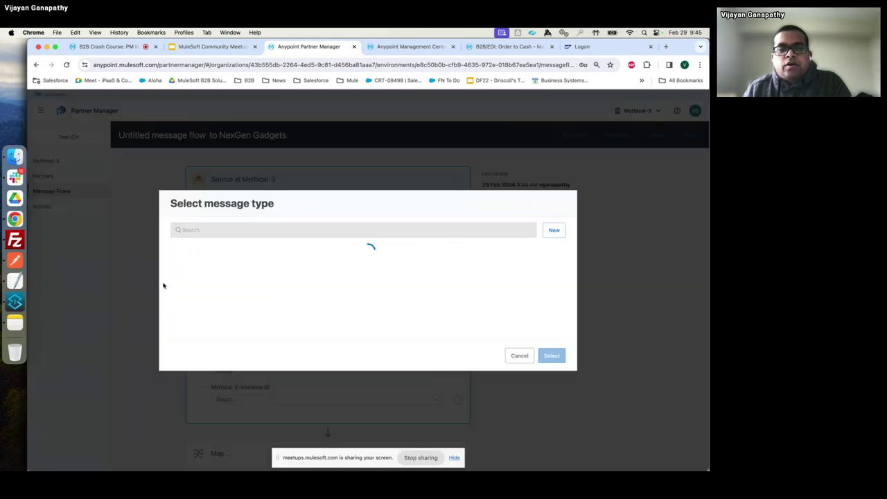
{"action": "left_click", "coordinate": [238, 223]}
{"action": "type", "text": "ack"}
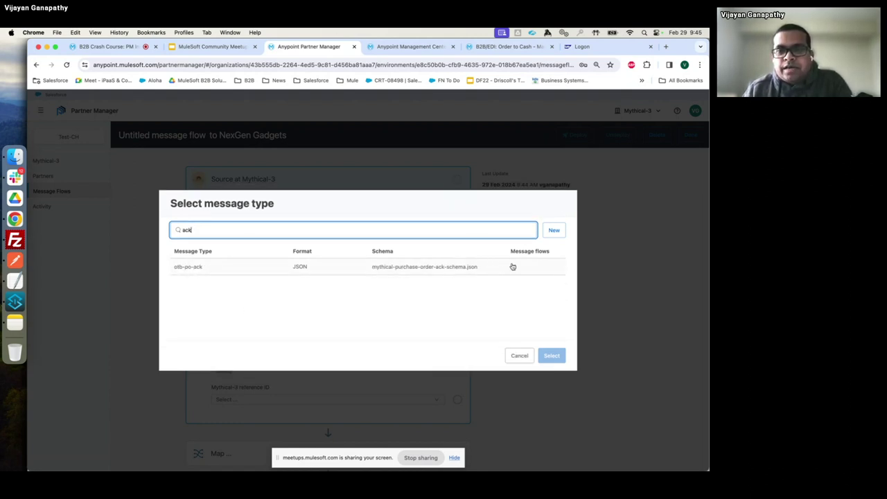
{"action": "left_click", "coordinate": [218, 270]}
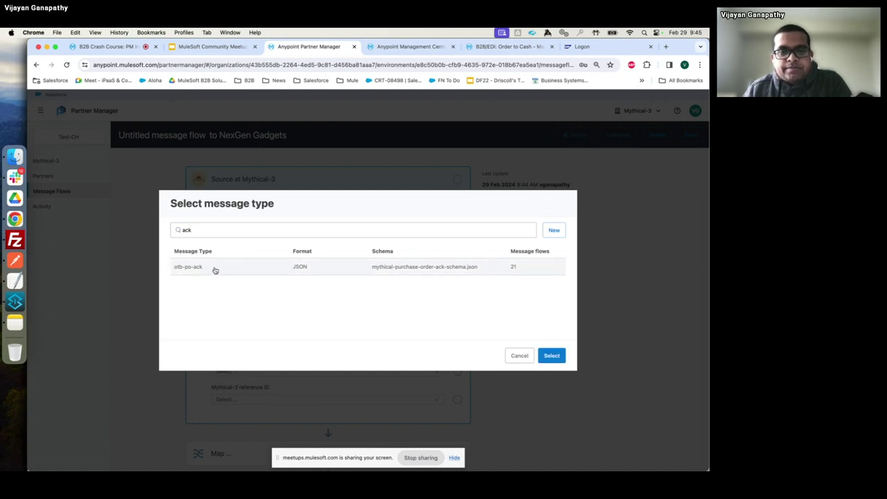
{"action": "left_click", "coordinate": [554, 355]}
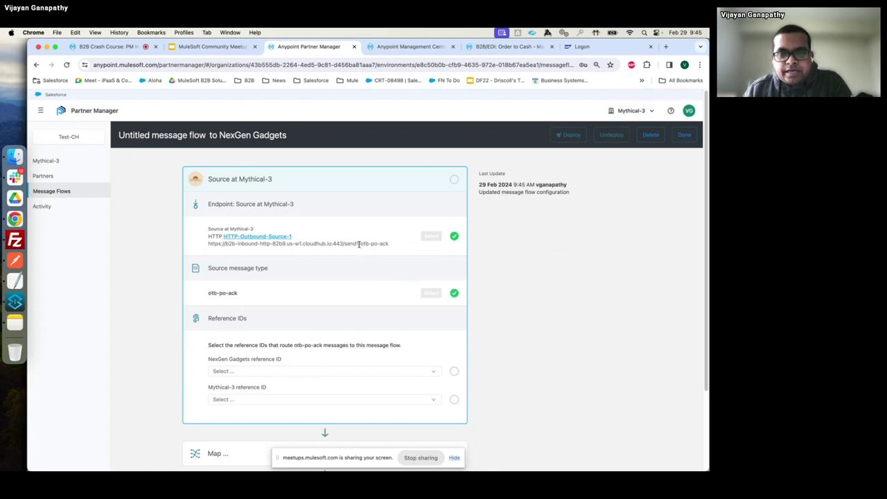
Examine the source endpoint URL, highlighting its base address and the otb-po-ack message type suffix.
{"action": "left_click_drag", "start_coordinate": [360, 243], "coordinate": [399, 247]}
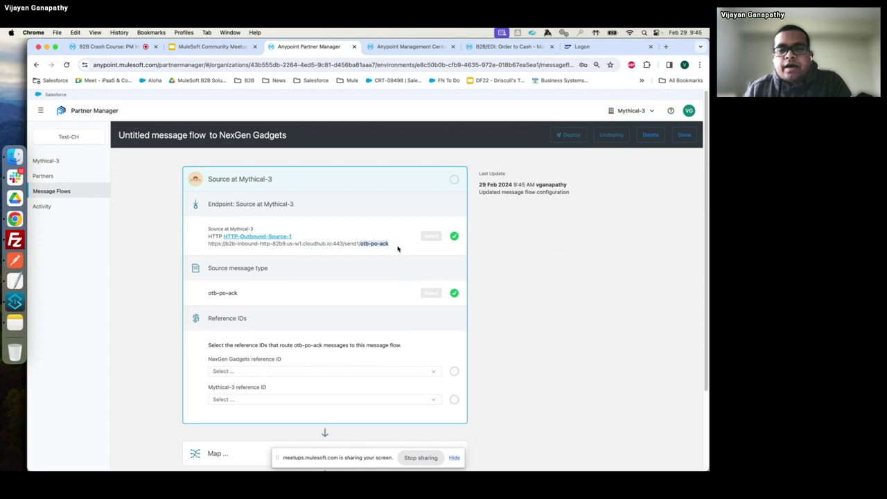
{"action": "left_click", "coordinate": [359, 249]}
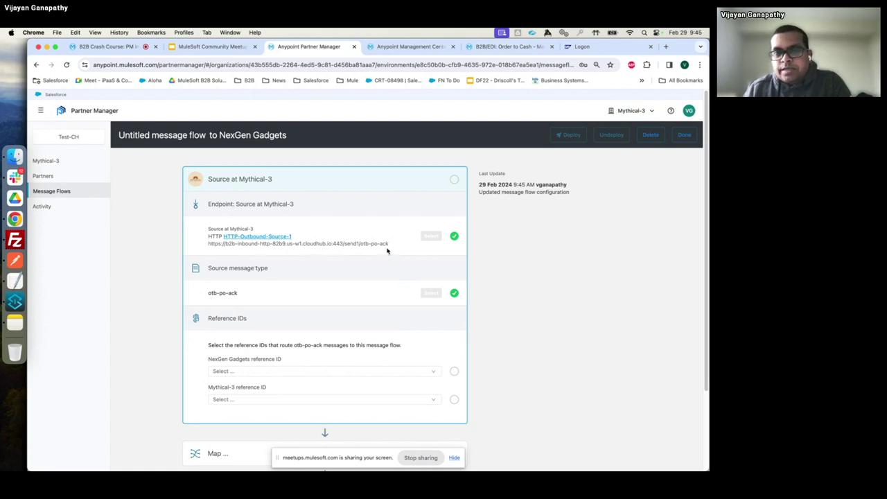
{"action": "left_click_drag", "start_coordinate": [389, 244], "coordinate": [208, 243]}
{"action": "left_click", "coordinate": [328, 251]}
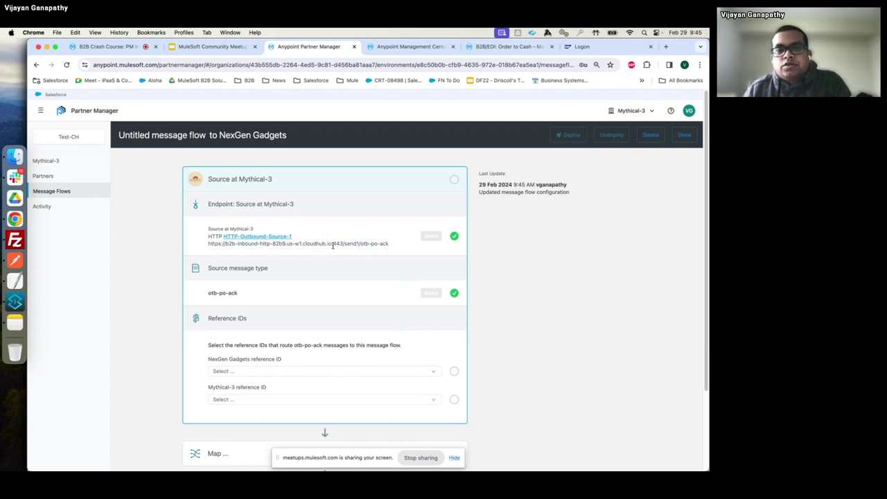
{"action": "left_click_drag", "start_coordinate": [360, 243], "coordinate": [207, 248]}
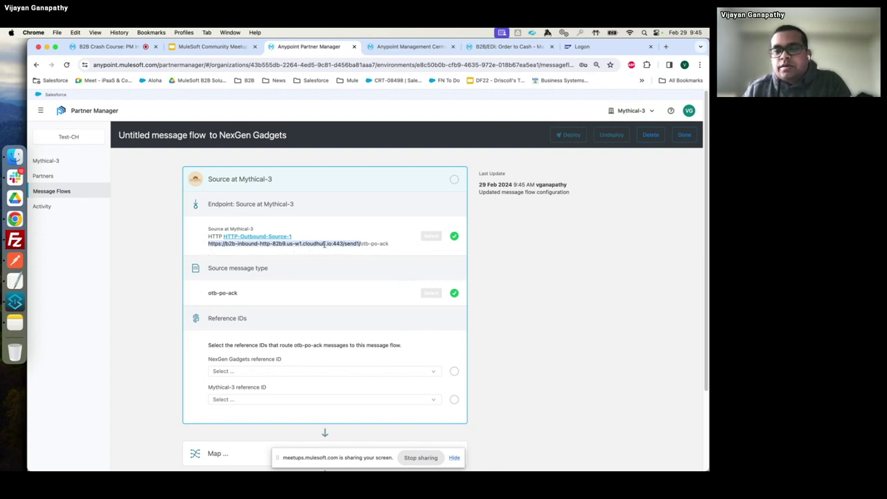
{"action": "left_click", "coordinate": [364, 243]}
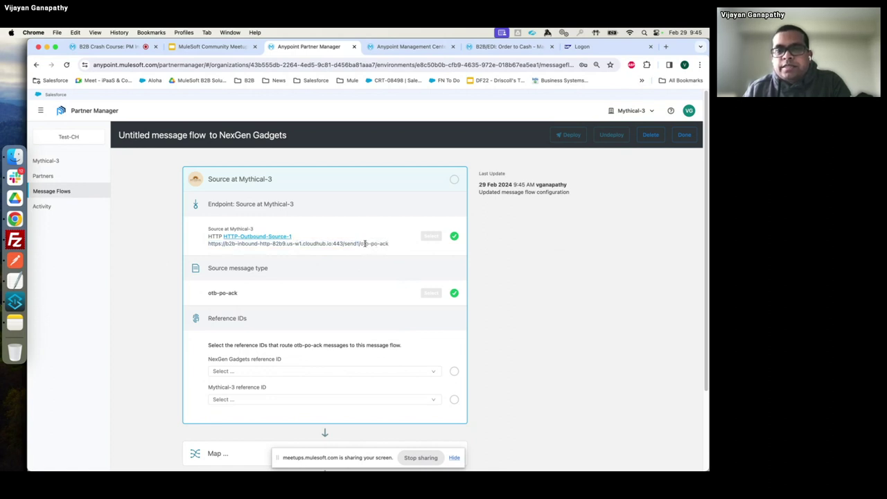
{"action": "left_click_drag", "start_coordinate": [360, 243], "coordinate": [388, 243]}
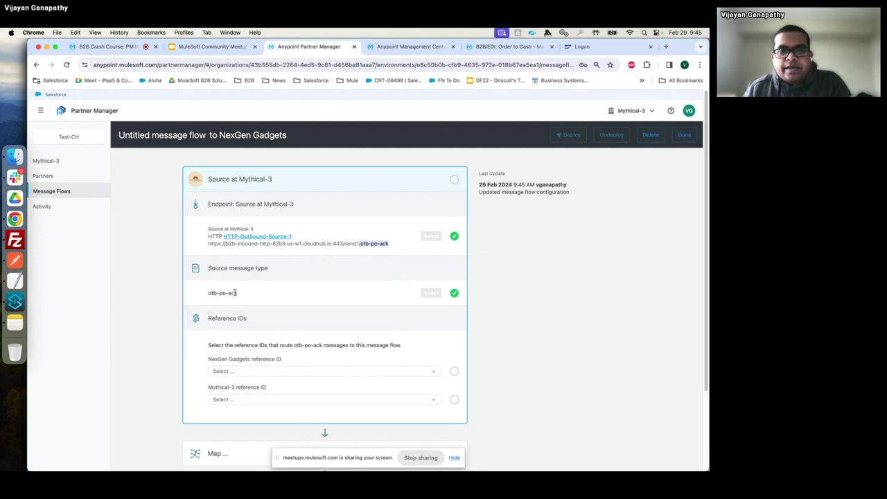
{"action": "scroll", "coordinate": [301, 367], "scroll_direction": "down", "scroll_amount": 3}
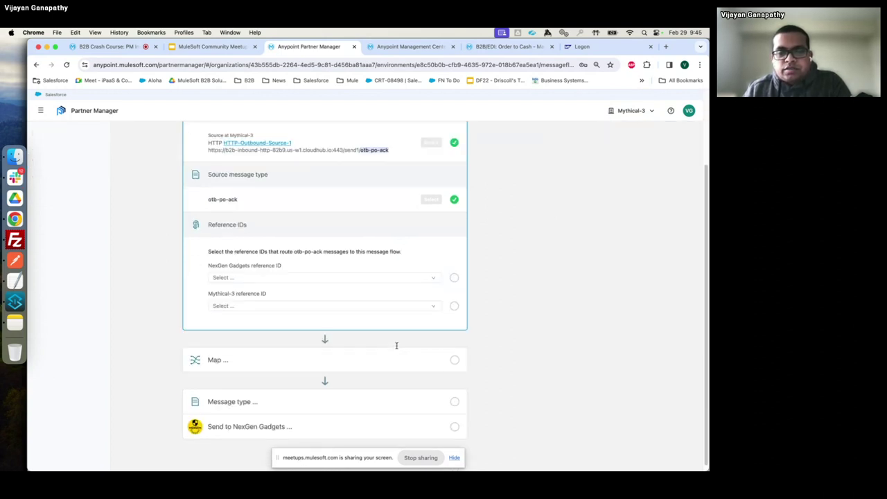
{"action": "left_click", "coordinate": [304, 276]}
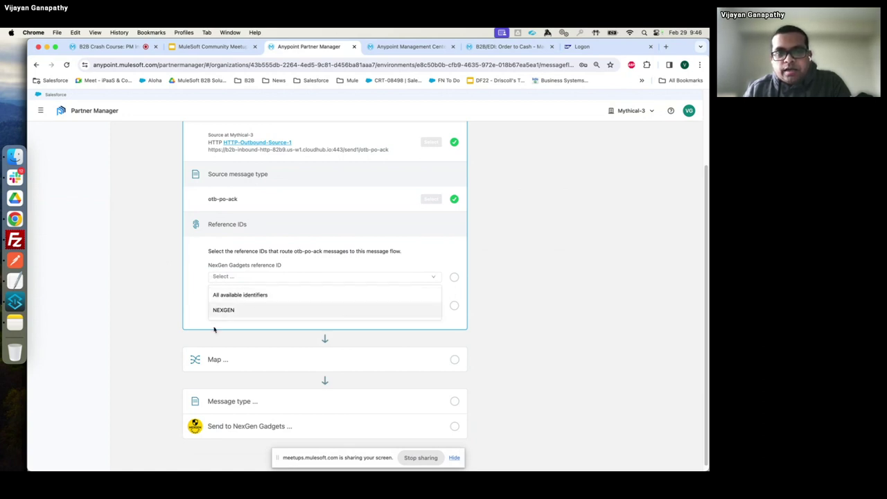
{"action": "left_click", "coordinate": [257, 298]}
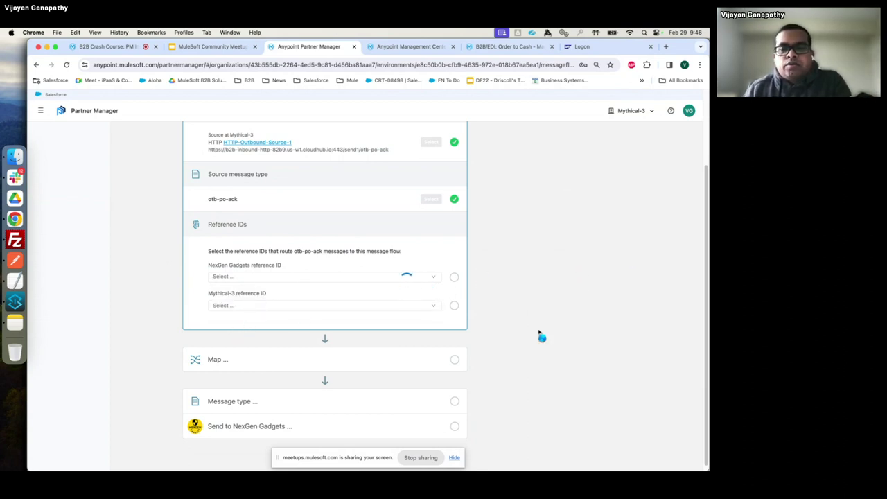
{"action": "scroll", "coordinate": [532, 337], "scroll_direction": "down", "scroll_amount": 1}
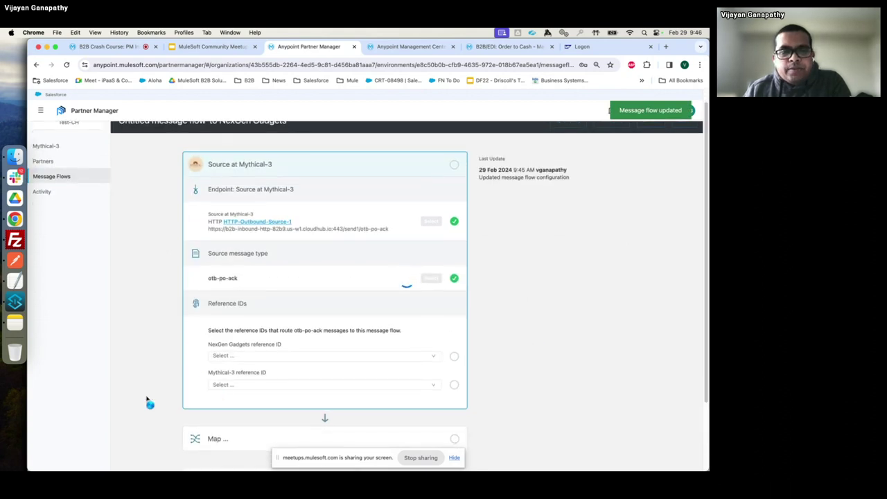
Set the NexGen Gadgets reference ID to NEXGEN and the Mythical-3 reference ID to Ignore.
{"action": "left_click", "coordinate": [243, 356]}
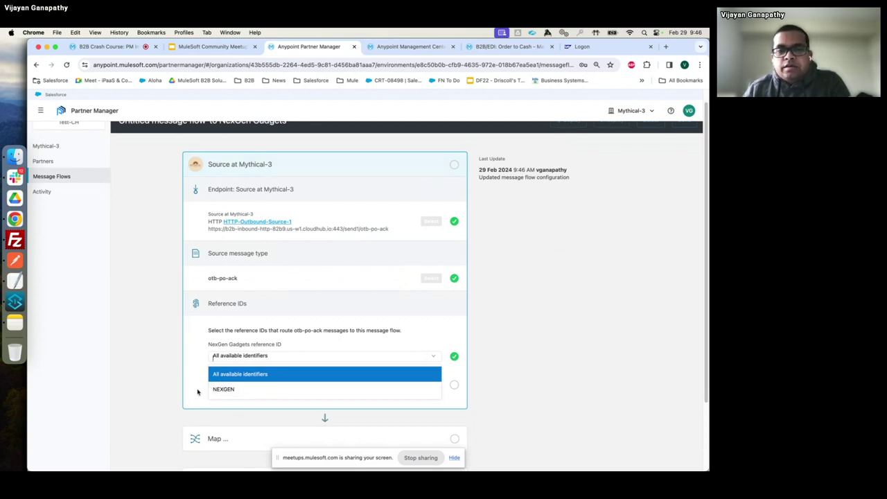
{"action": "left_click", "coordinate": [230, 390]}
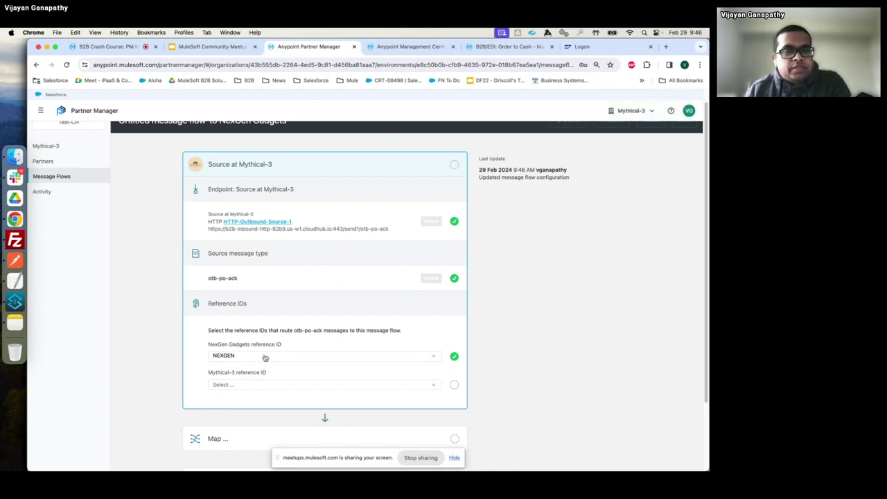
{"action": "scroll", "coordinate": [357, 374], "scroll_direction": "down", "scroll_amount": 1}
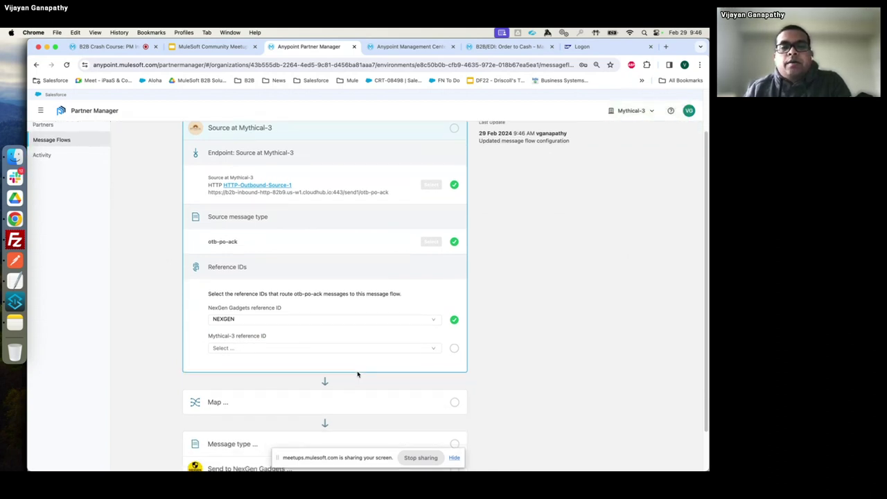
{"action": "left_click", "coordinate": [241, 349]}
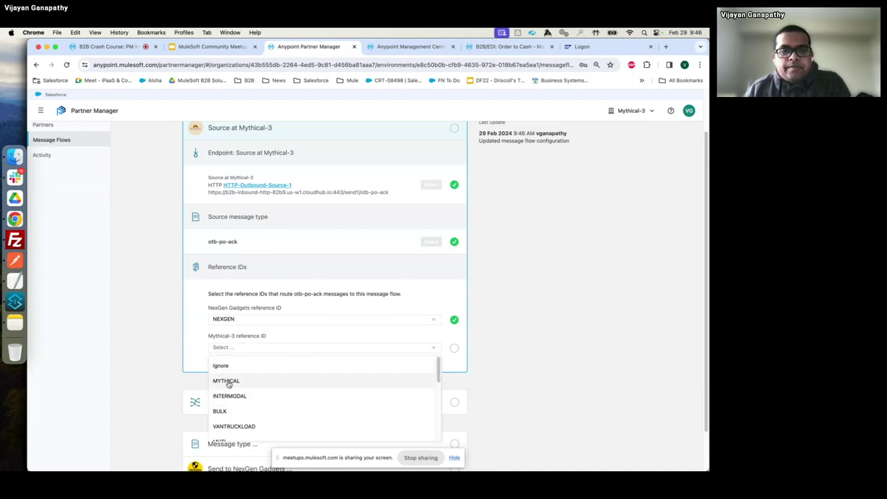
{"action": "left_click", "coordinate": [223, 366]}
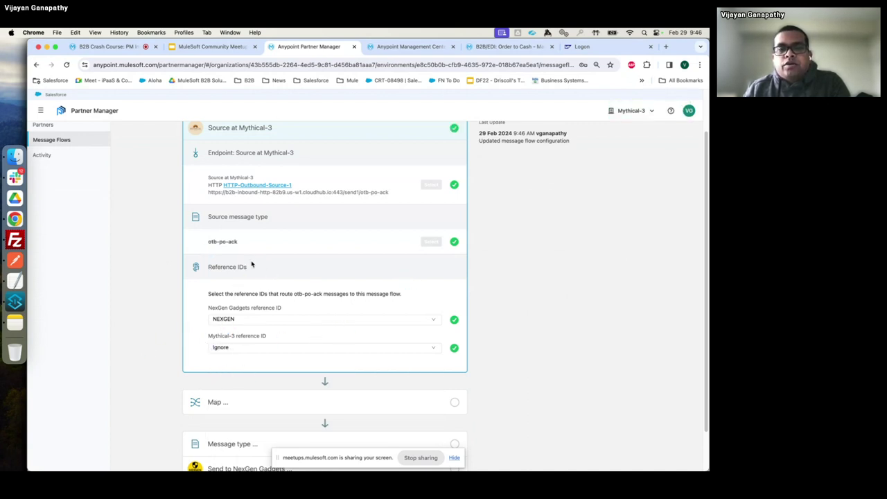
Upload OTB-POAck-JSON-to-X12-4010-855.dwl from the prod folder as the flow's mapping file.
{"action": "scroll", "coordinate": [225, 368], "scroll_direction": "down", "scroll_amount": 2}
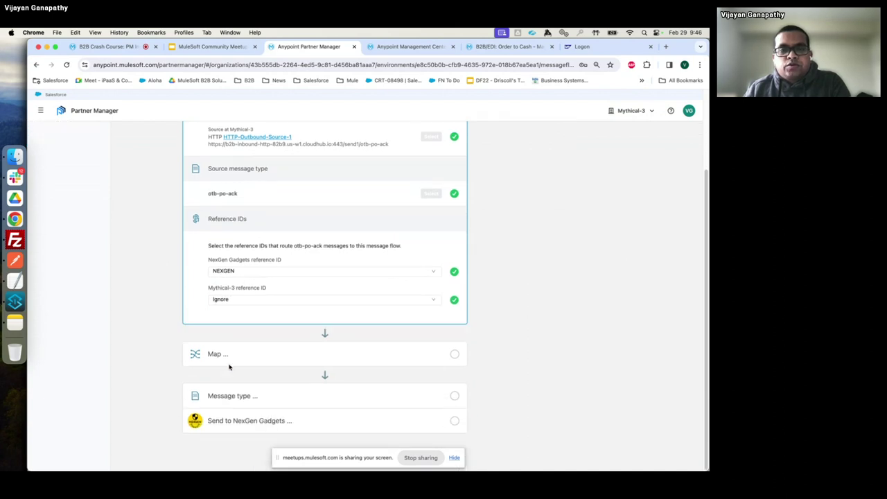
{"action": "left_click", "coordinate": [268, 358]}
{"action": "left_click", "coordinate": [437, 247]}
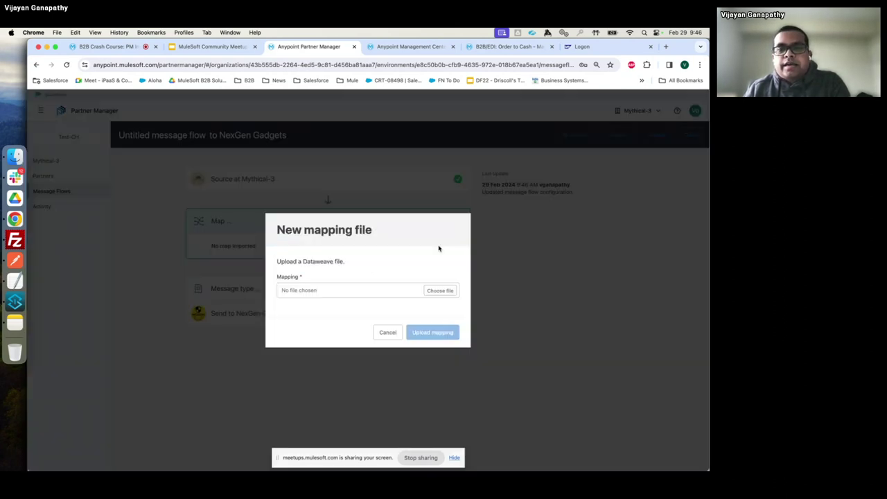
{"action": "left_click", "coordinate": [440, 291]}
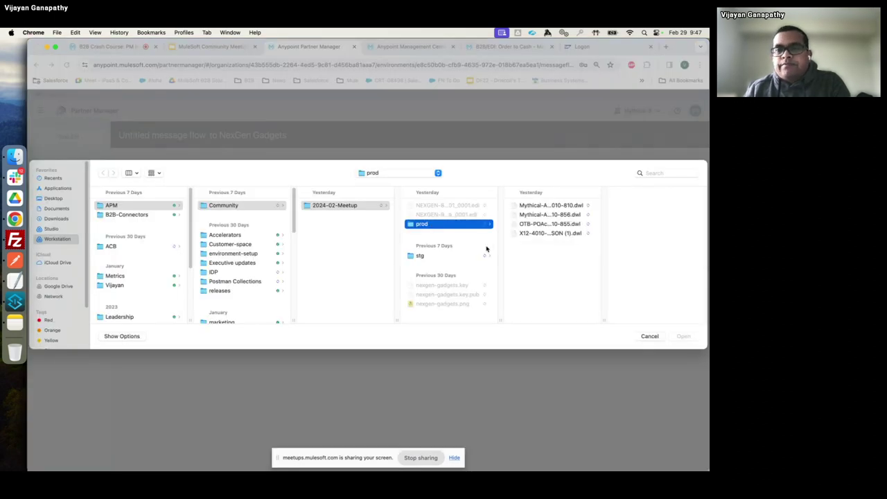
{"action": "left_click", "coordinate": [574, 228]}
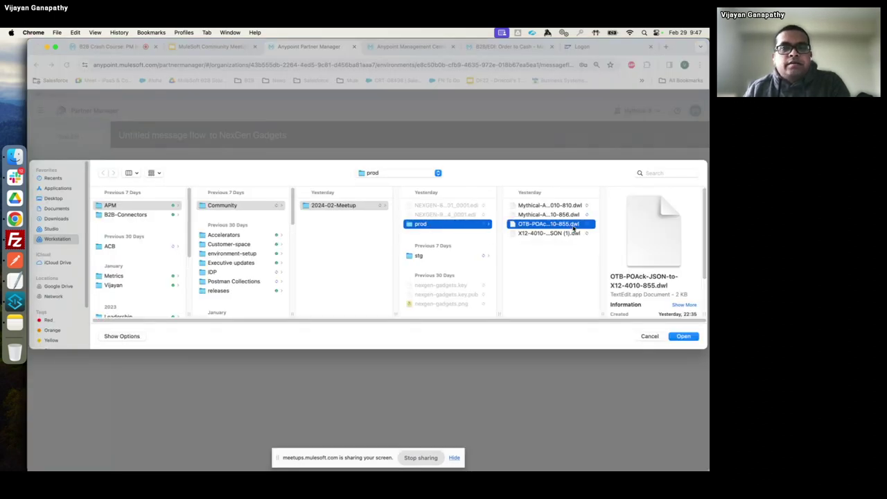
{"action": "left_click", "coordinate": [683, 336]}
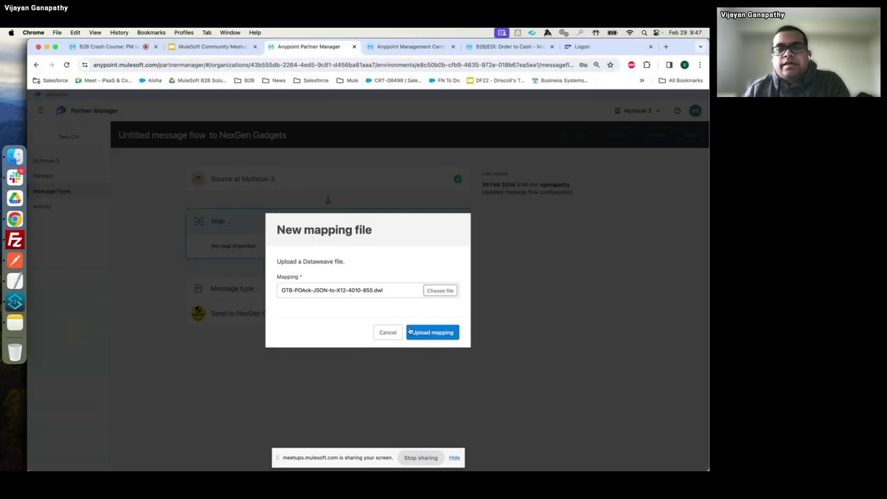
{"action": "left_click", "coordinate": [411, 332]}
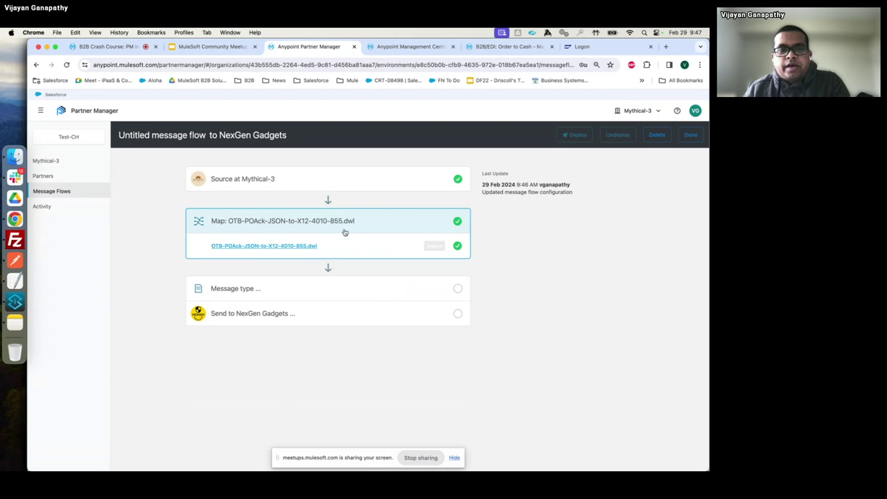
Set the target message type sent to NexGen Gadgets to X12-4010-855.
{"action": "left_click", "coordinate": [284, 295]}
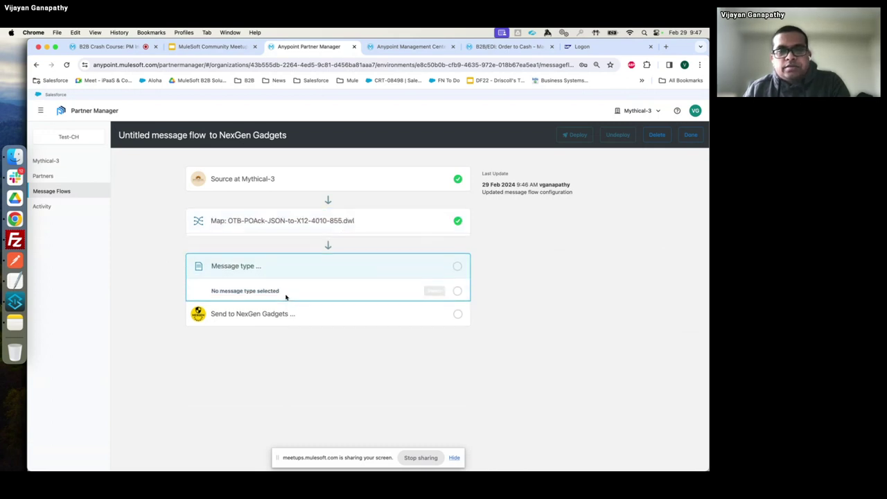
{"action": "left_click", "coordinate": [432, 288]}
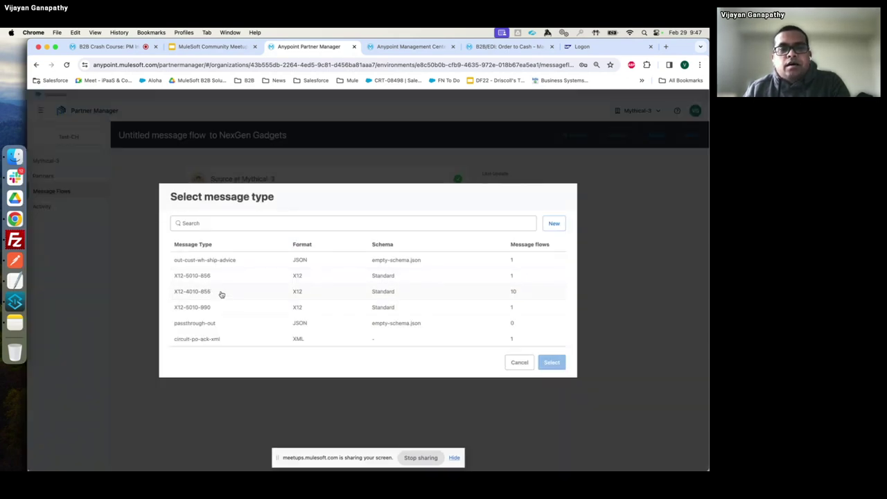
{"action": "left_click", "coordinate": [221, 295]}
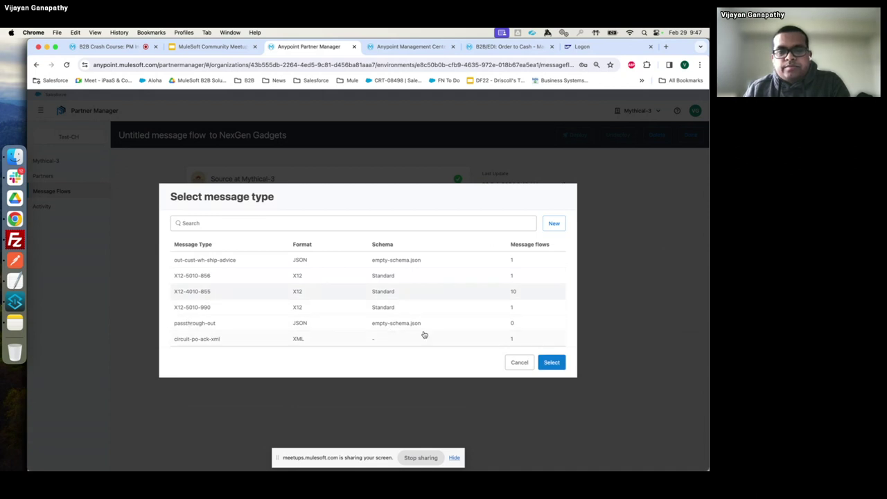
{"action": "left_click", "coordinate": [551, 363]}
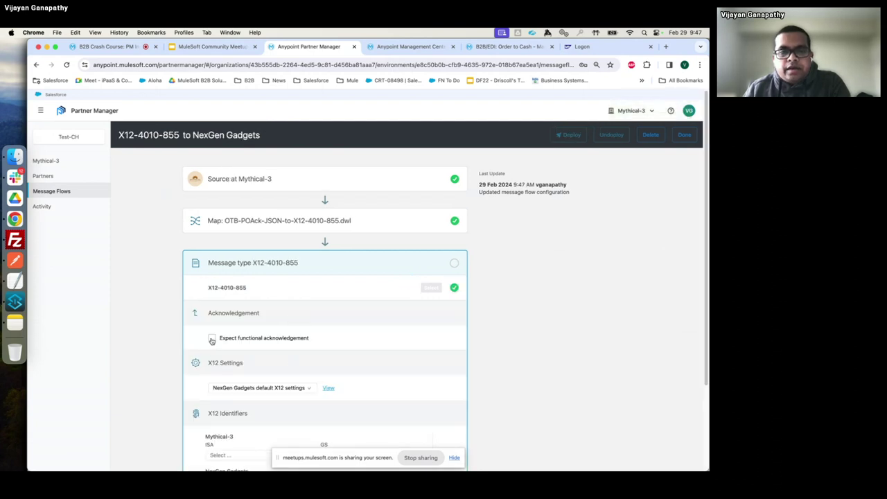
Enable the expected functional acknowledgement and mark it overdue after 2 hours.
{"action": "scroll", "coordinate": [215, 336], "scroll_direction": "down", "scroll_amount": 1}
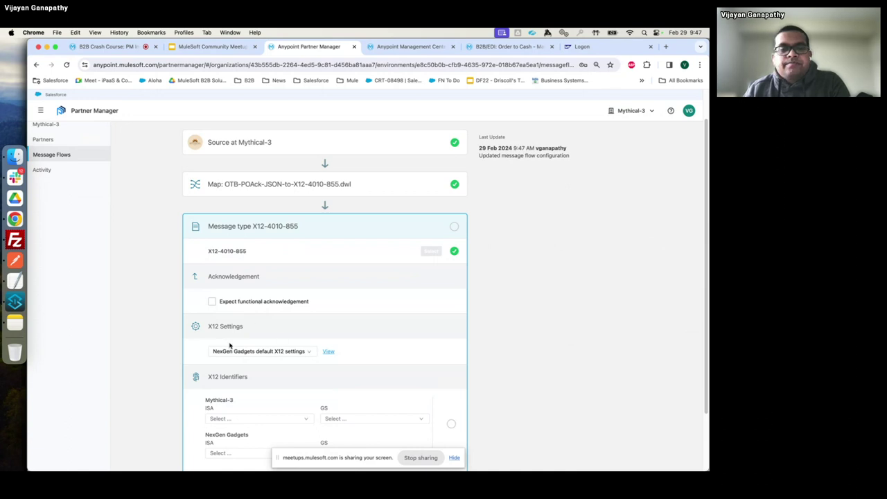
{"action": "left_click", "coordinate": [213, 302]}
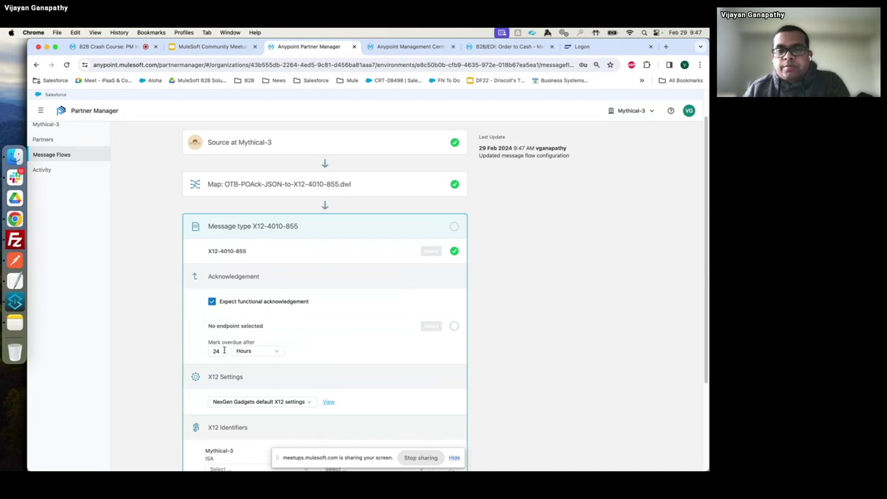
{"action": "left_click", "coordinate": [223, 351]}
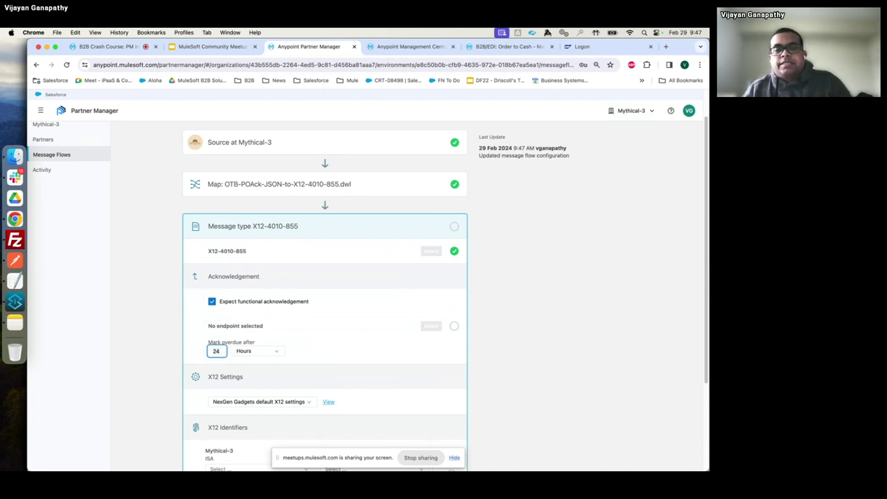
{"action": "key", "text": "BackSpace"}
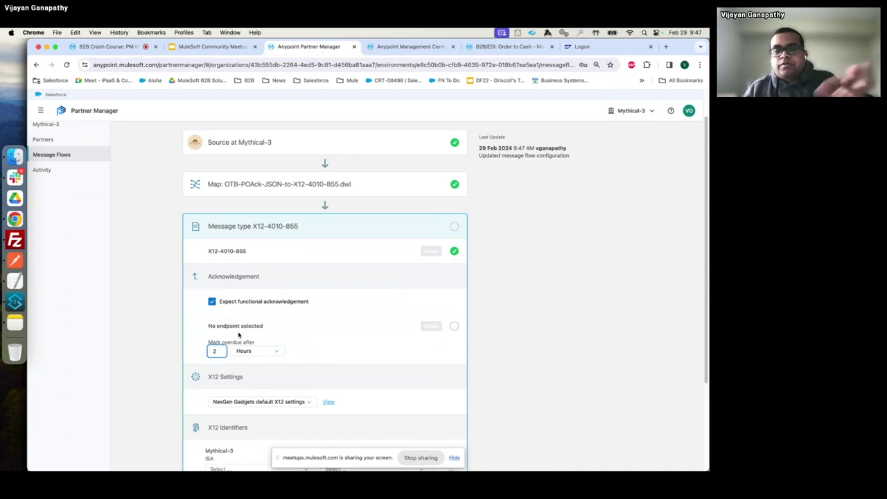
{"action": "left_click", "coordinate": [357, 348]}
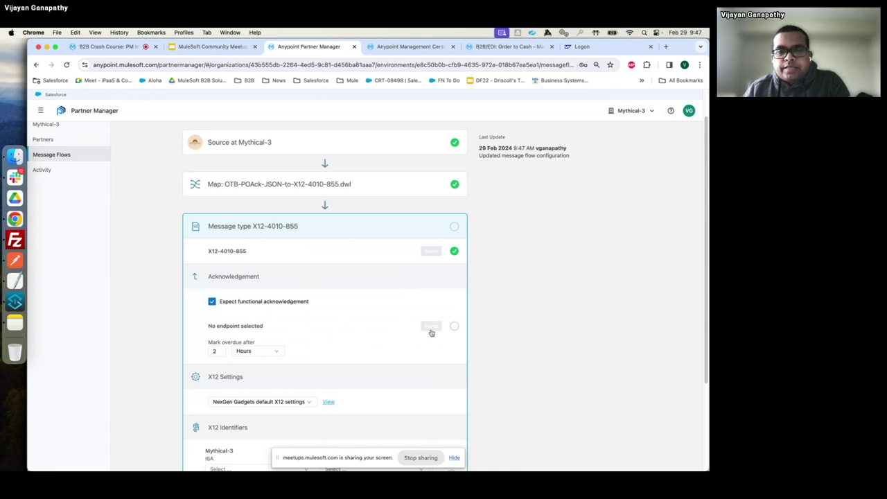
Assign SFTP-Receive-from-NexGen-Gadgets-1 as the acknowledgement endpoint, checking the /toMythical folder and 997 Functional Ack on the Google Slides demo diagram before confirming.
{"action": "left_click", "coordinate": [430, 326]}
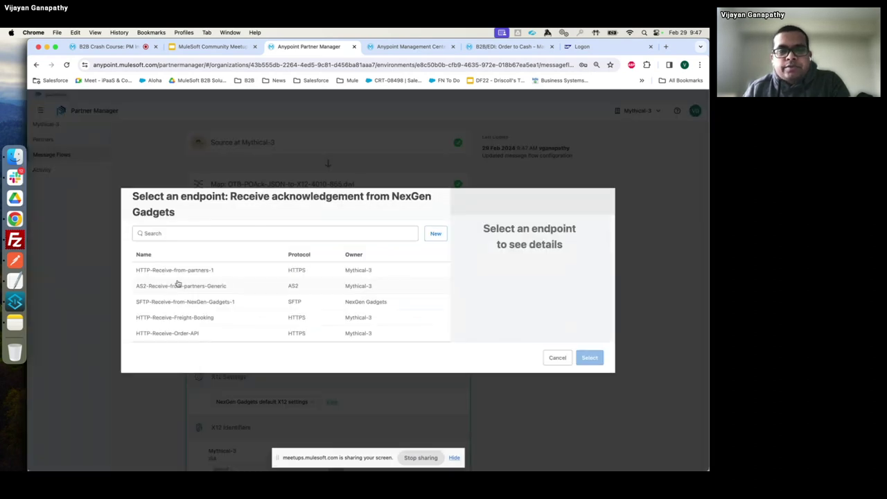
{"action": "left_click", "coordinate": [231, 303]}
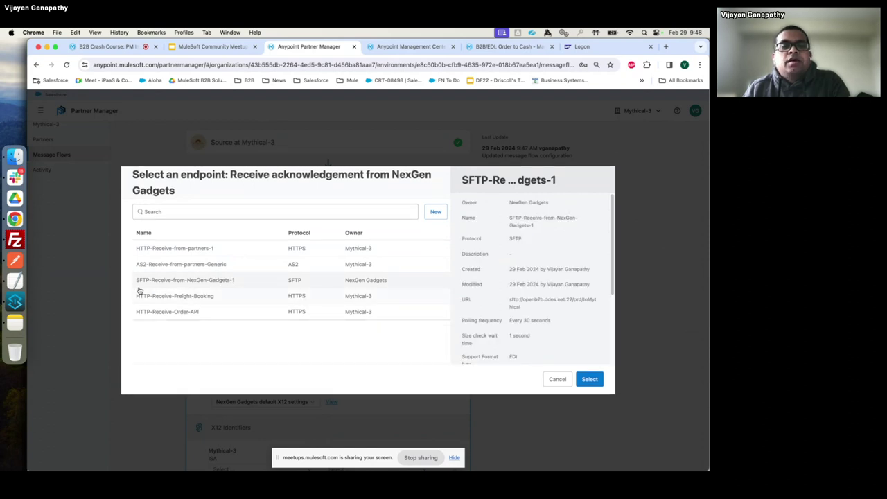
{"action": "left_click", "coordinate": [200, 47]}
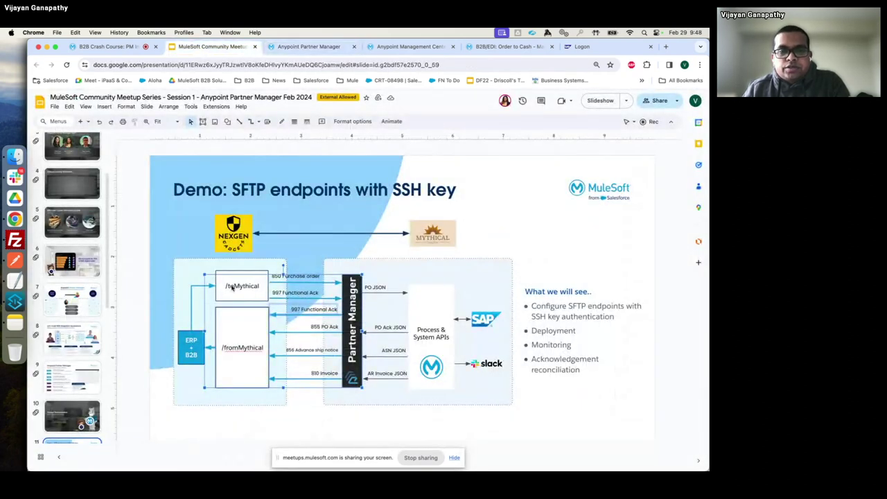
{"action": "left_click", "coordinate": [255, 292]}
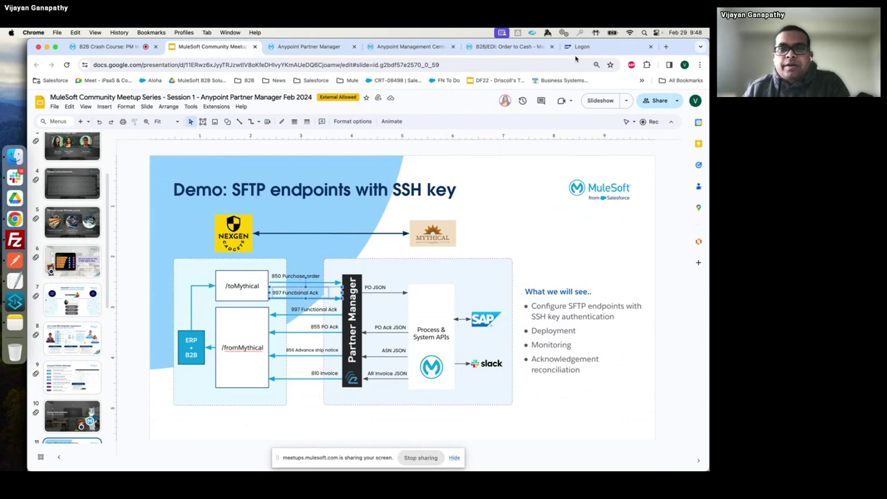
{"action": "left_click", "coordinate": [304, 49]}
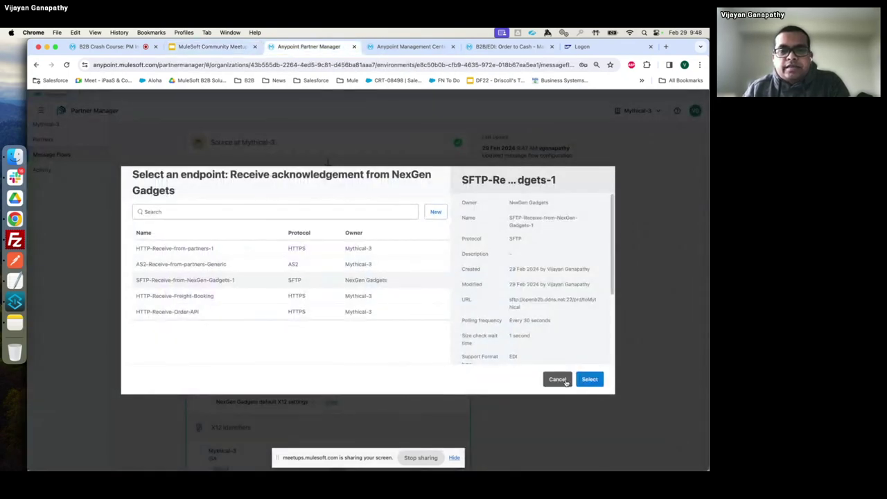
{"action": "left_click", "coordinate": [588, 378]}
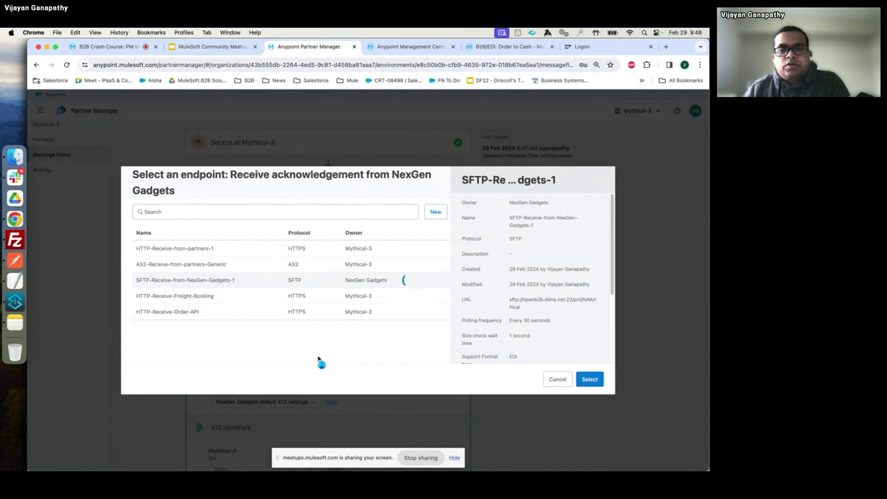
Set Mythical-3's X12 identifiers to ISA ZZ: MYTHICAL and GS MYTHICAL.
{"action": "scroll", "coordinate": [566, 333], "scroll_direction": "down", "scroll_amount": 3}
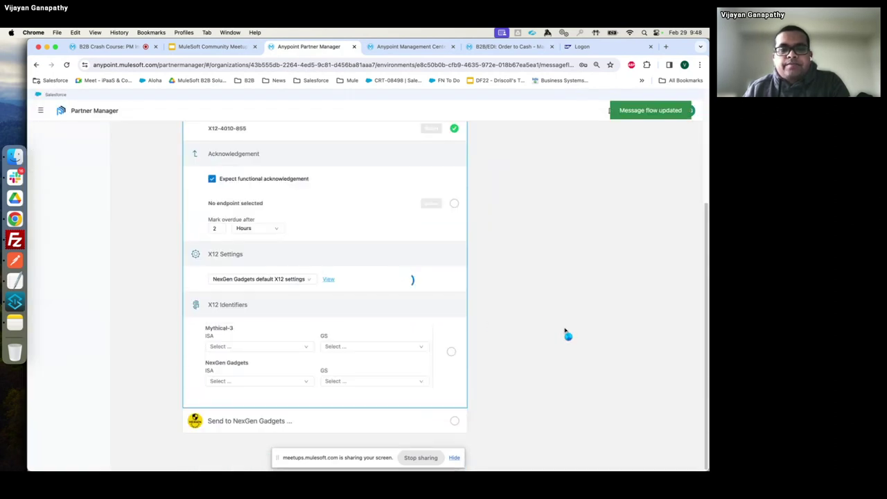
{"action": "left_click", "coordinate": [279, 359]}
{"action": "left_click", "coordinate": [245, 379]}
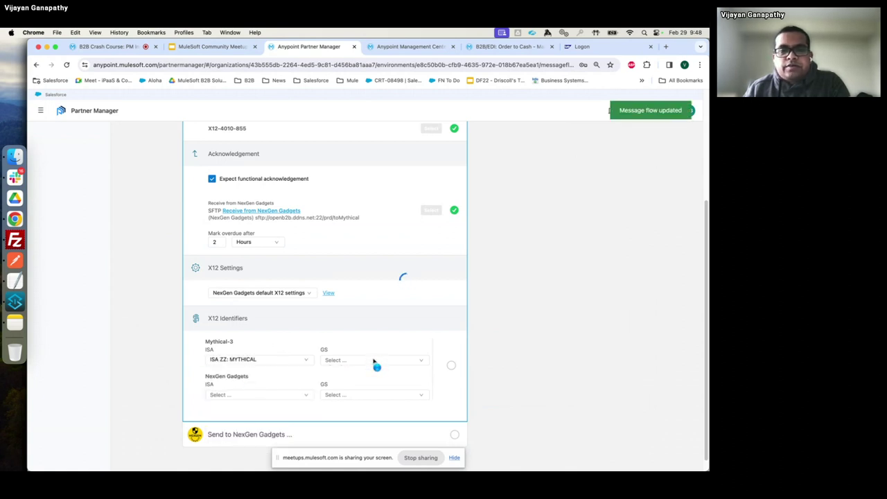
{"action": "left_click", "coordinate": [352, 361]}
{"action": "left_click", "coordinate": [342, 371]}
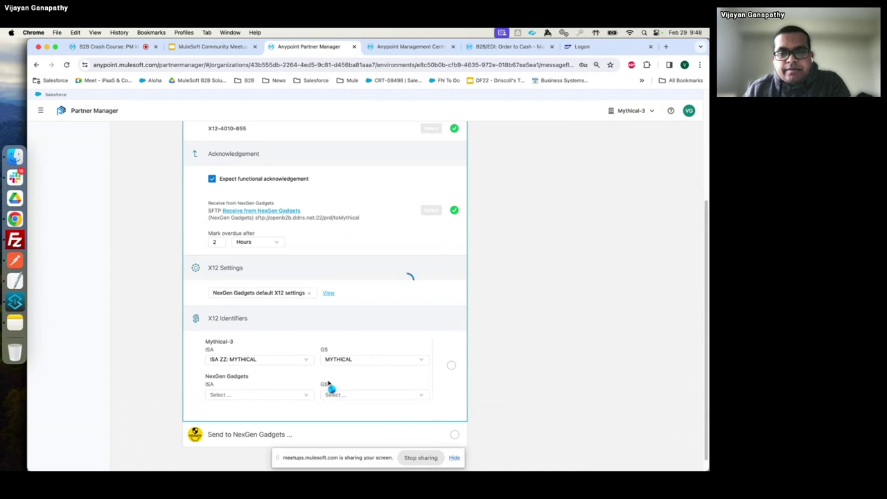
Set NexGen Gadgets' X12 identifiers to ISA ZZ: NEXGEN and GS NEXGEN.
{"action": "left_click", "coordinate": [261, 394]}
{"action": "left_click", "coordinate": [245, 413]}
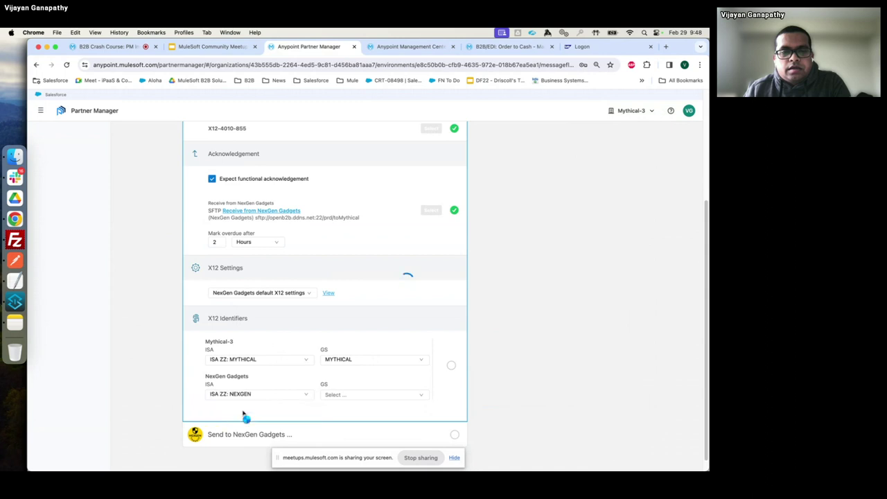
{"action": "left_click", "coordinate": [354, 396]}
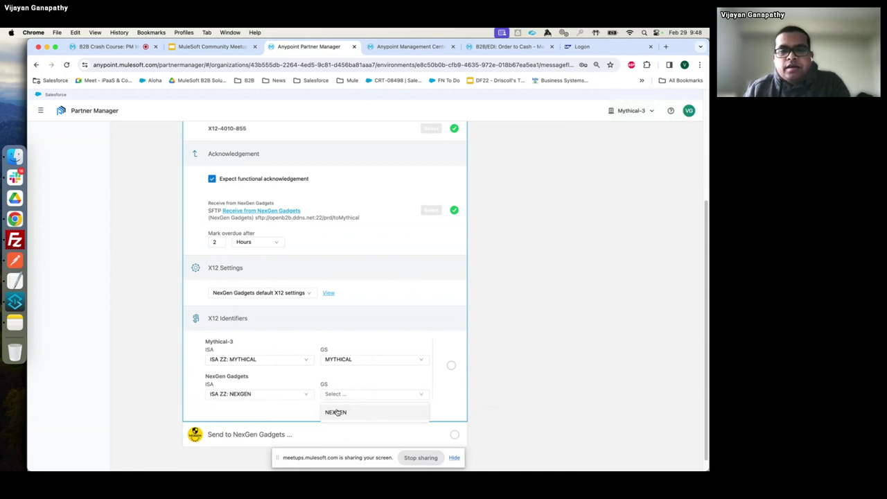
{"action": "left_click", "coordinate": [338, 413]}
{"action": "scroll", "coordinate": [513, 370], "scroll_direction": "down", "scroll_amount": 1}
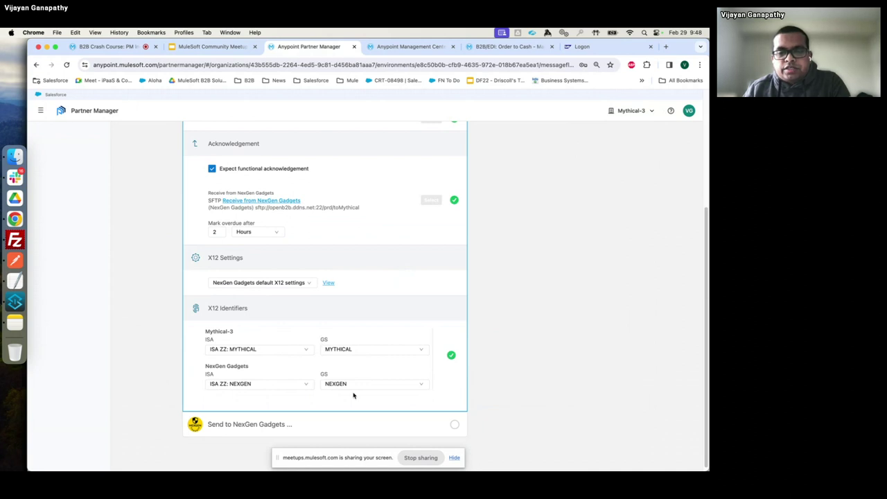
Assign SFTP-Send-to-NexGen-Gadgets-2 as the endpoint for sending to NexGen Gadgets, checking its file name pattern before confirming.
{"action": "left_click", "coordinate": [340, 424]}
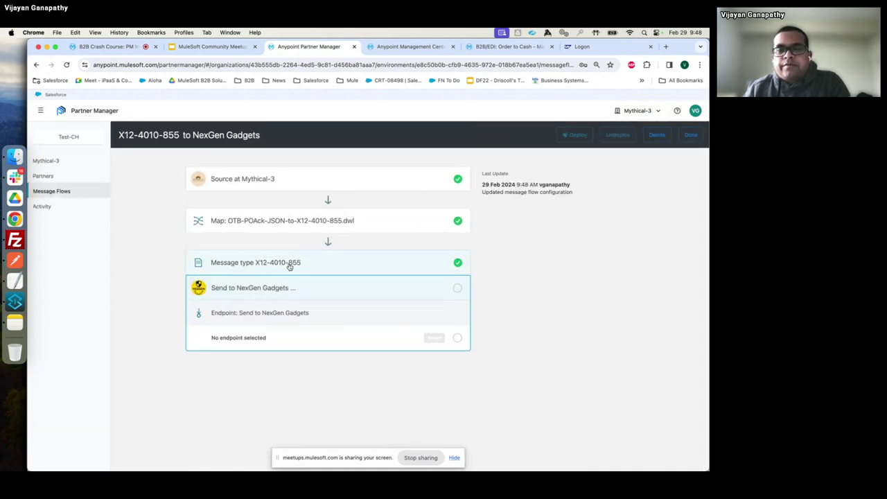
{"action": "left_click", "coordinate": [430, 340]}
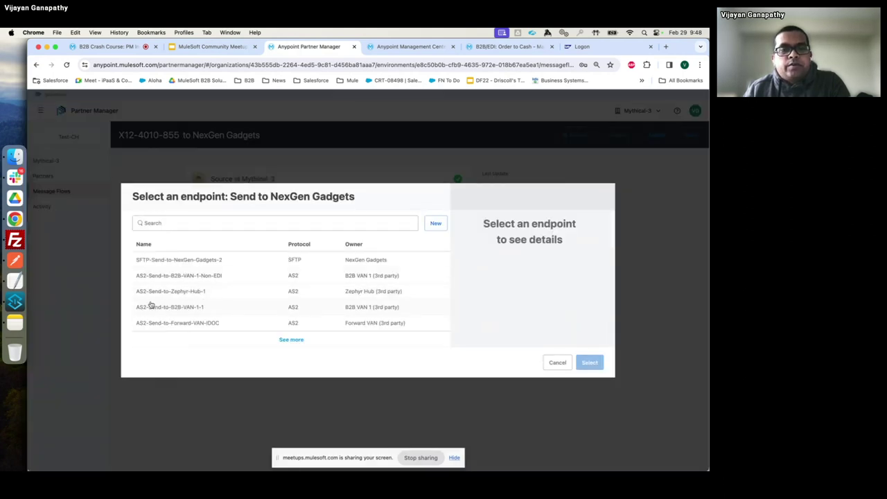
{"action": "left_click", "coordinate": [232, 262]}
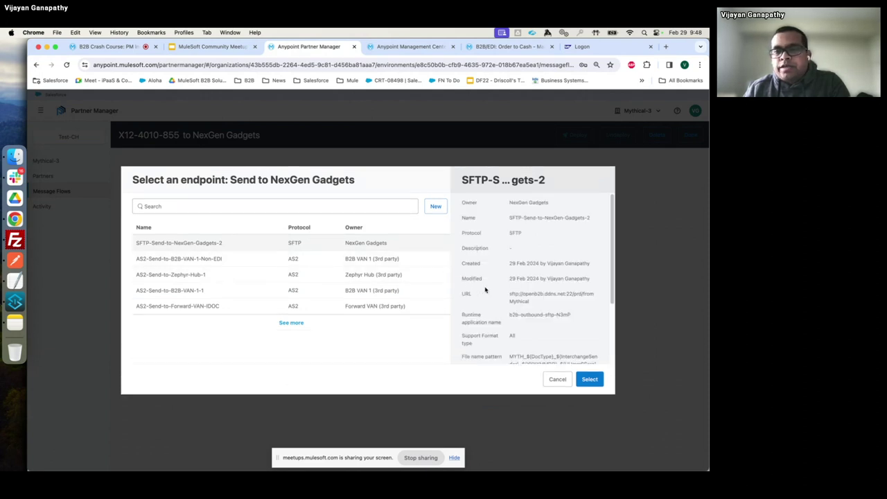
{"action": "scroll", "coordinate": [547, 321], "scroll_direction": "down", "scroll_amount": 2}
{"action": "left_click_drag", "start_coordinate": [509, 314], "coordinate": [546, 316]}
{"action": "left_click", "coordinate": [526, 322]}
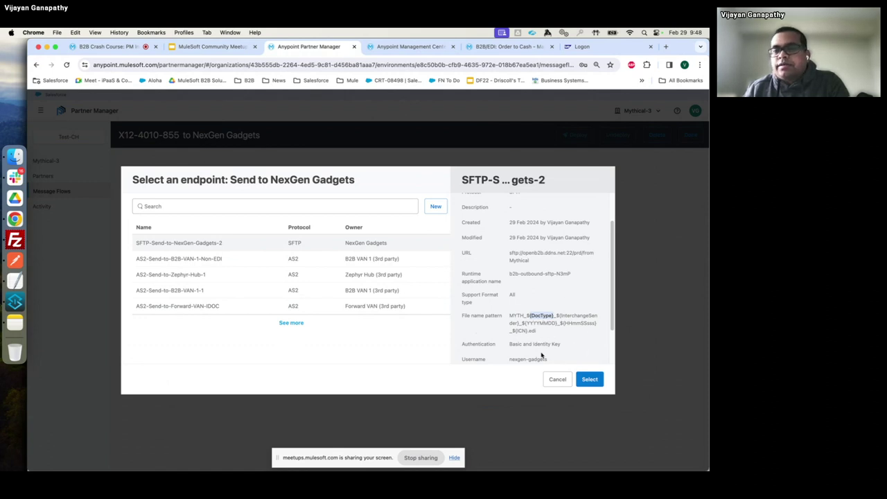
{"action": "left_click", "coordinate": [597, 379]}
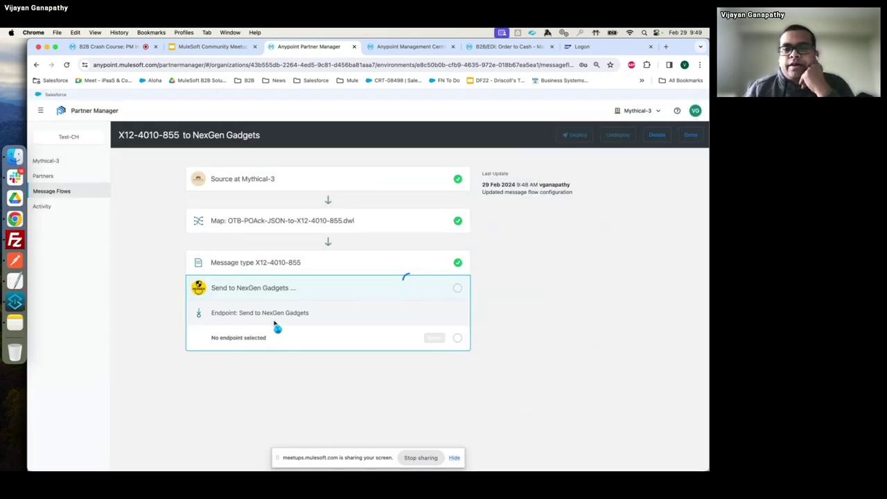
Return to the message flows list and check the status of the SFTP applications in Runtime Manager.
{"action": "left_click", "coordinate": [57, 192]}
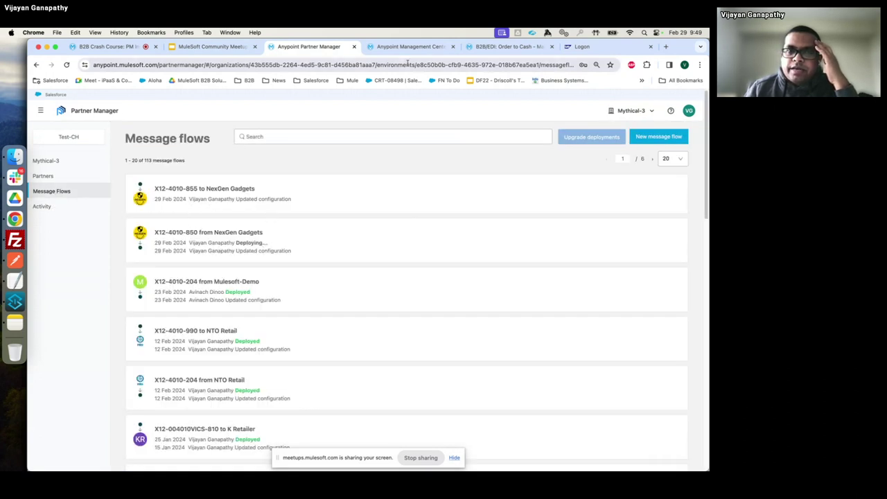
{"action": "left_click", "coordinate": [414, 46]}
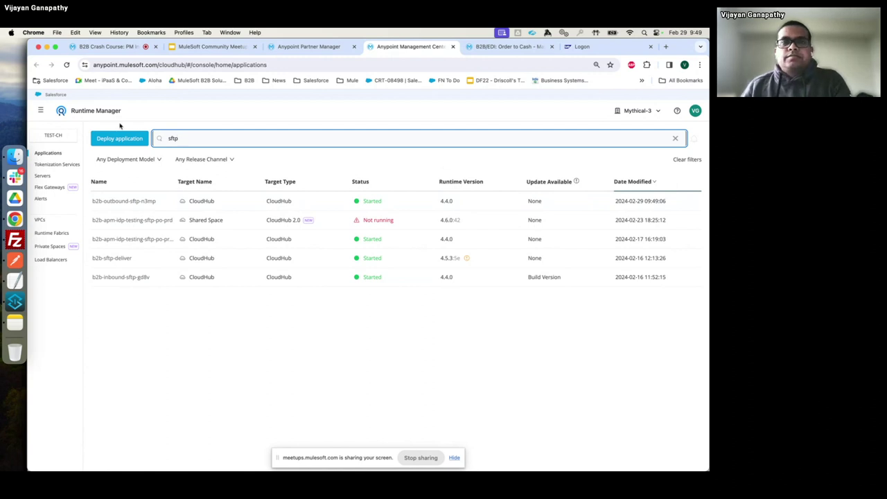
Switch back to Partner Manager and start a new message flow, opening the partner selection.
{"action": "left_click", "coordinate": [309, 47]}
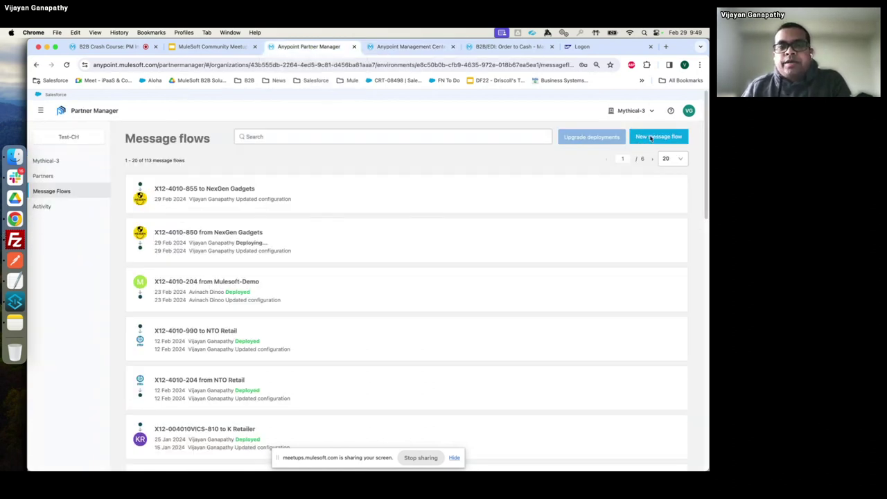
{"action": "left_click", "coordinate": [650, 137]}
{"action": "left_click", "coordinate": [651, 155]}
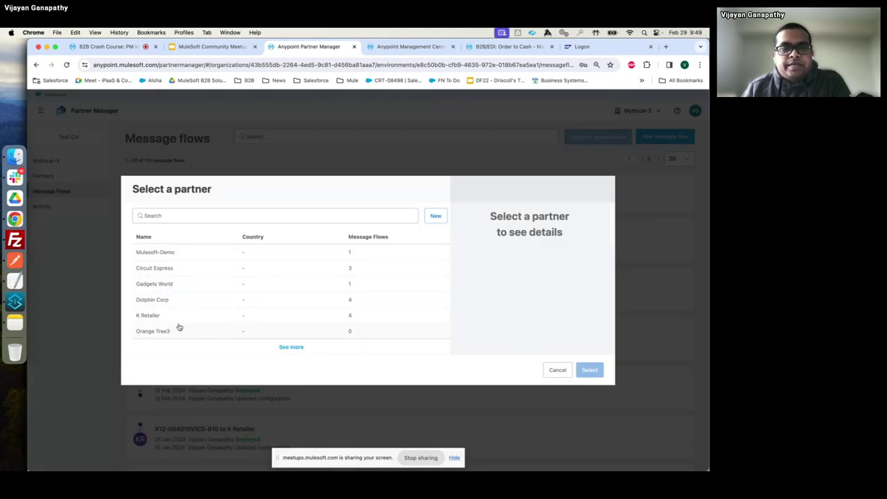
Find NexGen Gadgets by searching for "Nex" and choose it as the partner for the new outbound message flow.
{"action": "left_click", "coordinate": [196, 215]}
{"action": "type", "text": "Nex"}
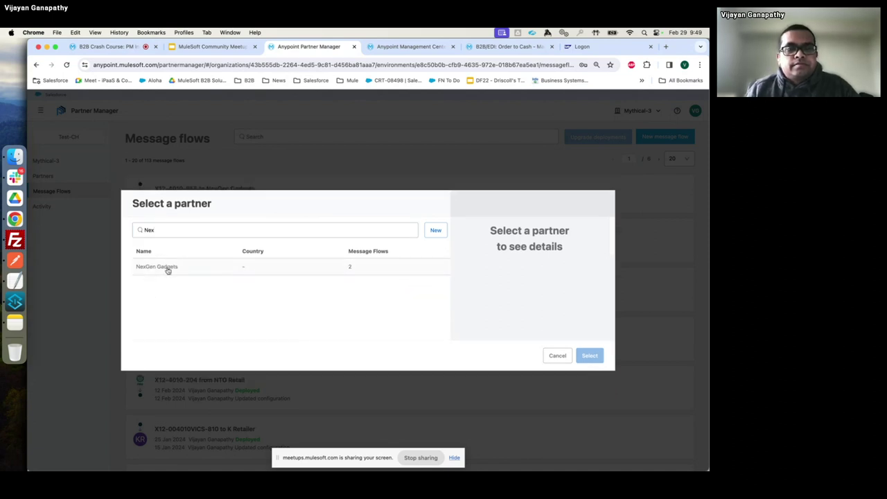
{"action": "left_click", "coordinate": [168, 268]}
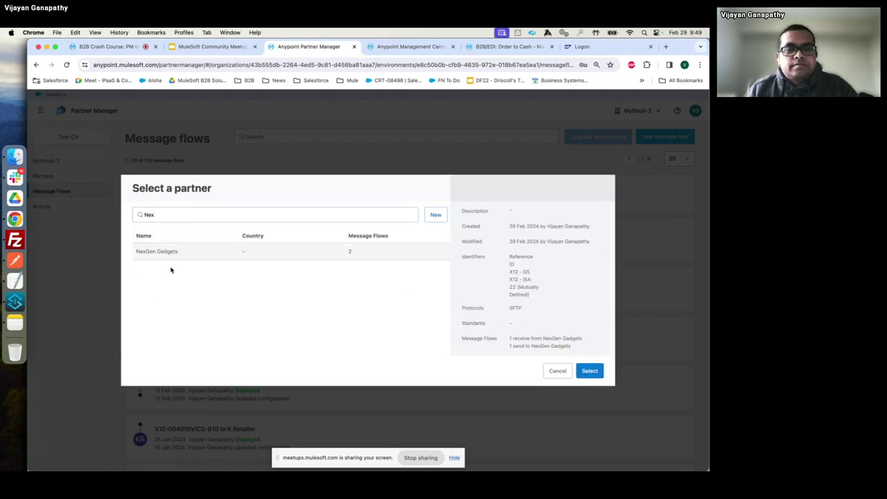
{"action": "left_click", "coordinate": [589, 371]}
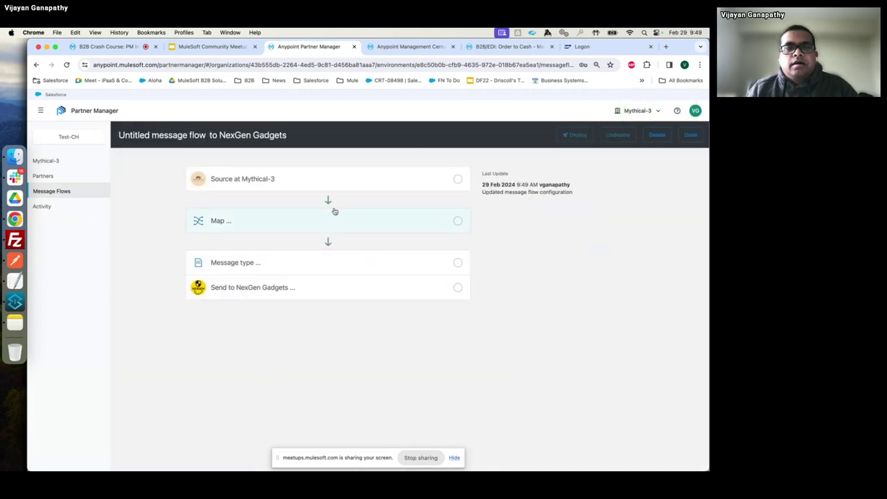
Set the source endpoint at Mythical-3 to HTTP-Outbound-Source-1.
{"action": "left_click", "coordinate": [352, 180]}
{"action": "left_click", "coordinate": [431, 229]}
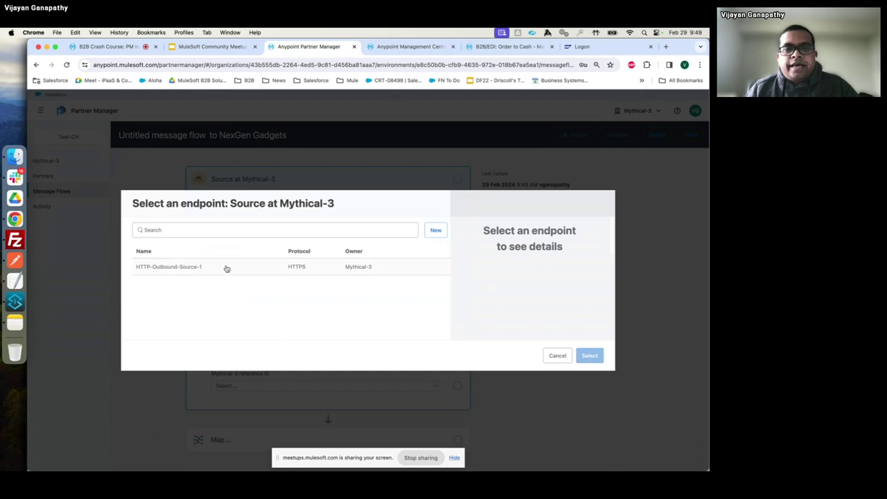
{"action": "left_click", "coordinate": [226, 268]}
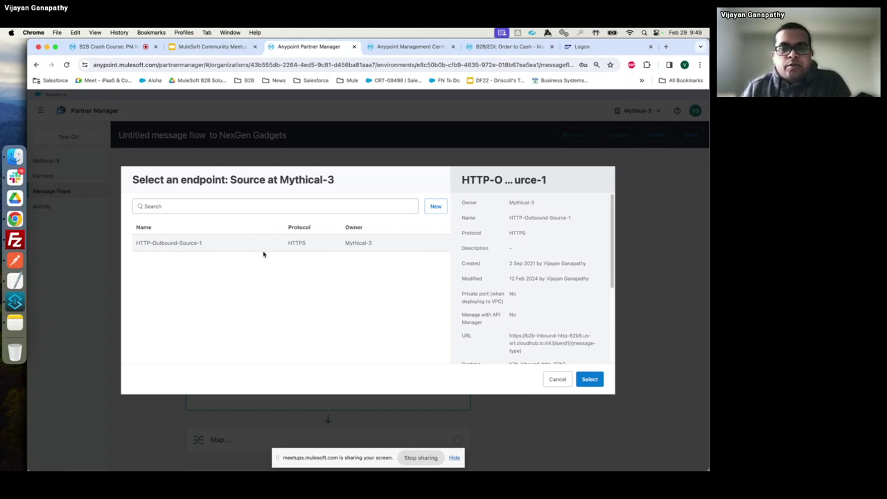
{"action": "scroll", "coordinate": [550, 317], "scroll_direction": "down", "scroll_amount": 5}
{"action": "left_click", "coordinate": [589, 379]}
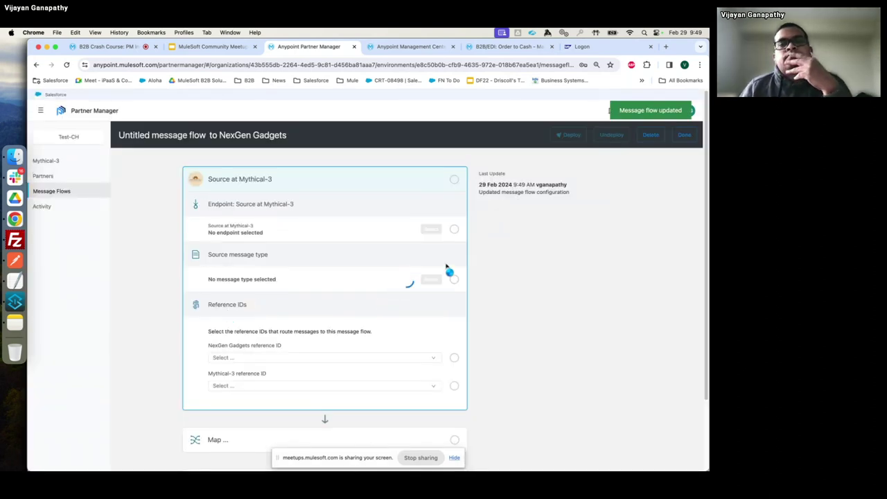
Search the message types for "asn", assign out-asn as the source message type and check the source endpoint URL.
{"action": "left_click", "coordinate": [433, 293]}
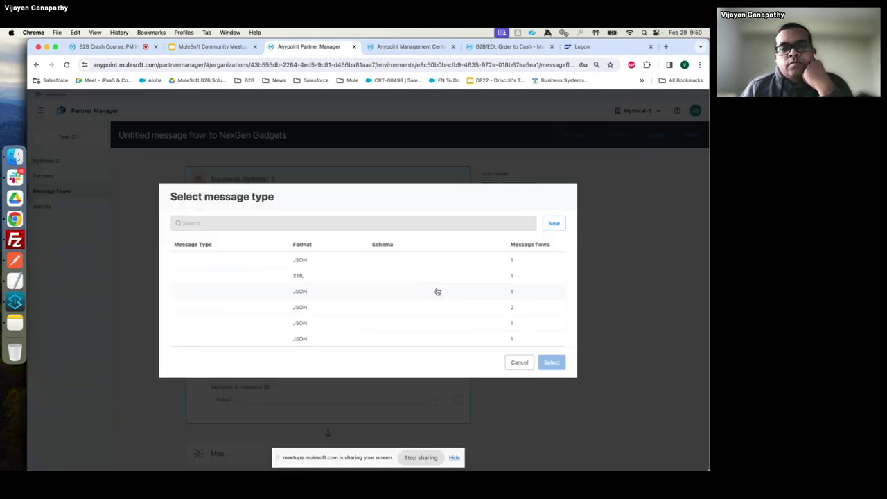
{"action": "left_click", "coordinate": [232, 222]}
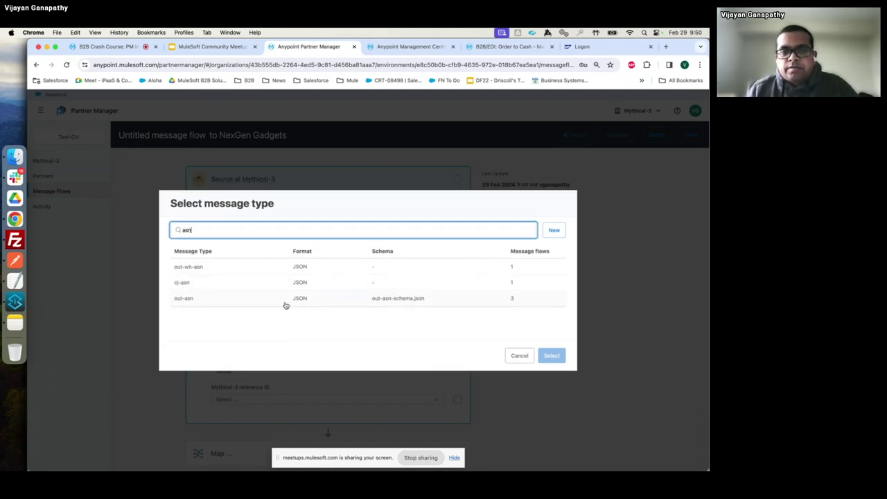
{"action": "left_click", "coordinate": [243, 305]}
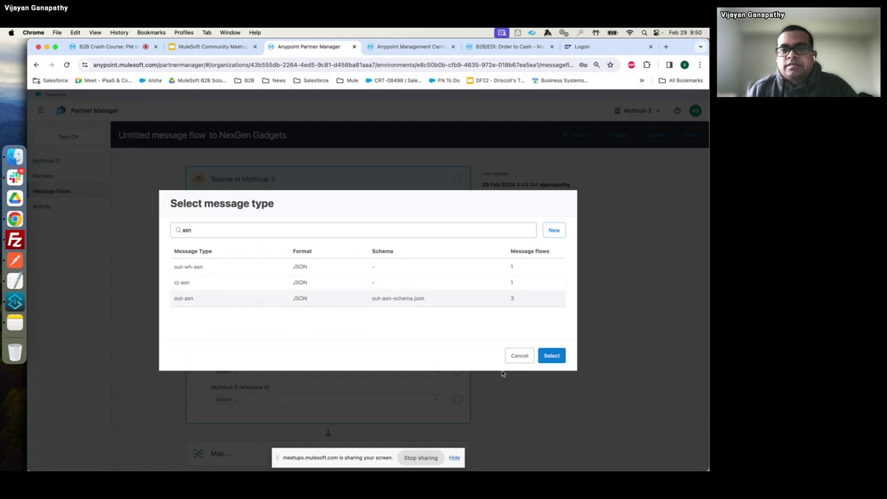
{"action": "left_click", "coordinate": [551, 355]}
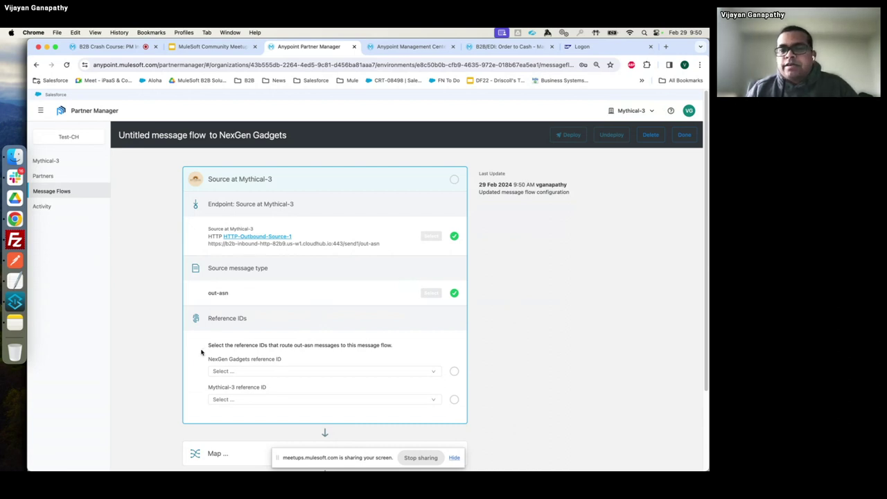
{"action": "left_click_drag", "start_coordinate": [207, 243], "coordinate": [331, 245]}
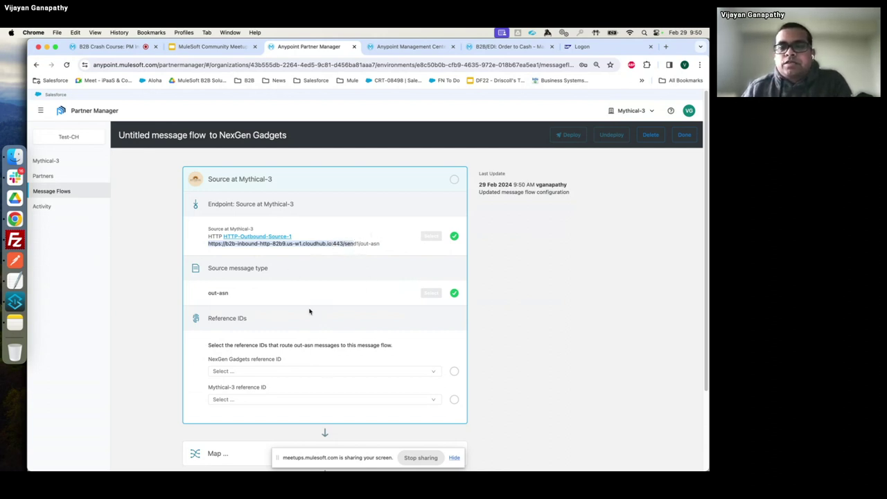
Set the NexGen Gadgets reference ID to NEXGEN and the Mythical-3 reference ID to Ignore.
{"action": "left_click", "coordinate": [315, 371]}
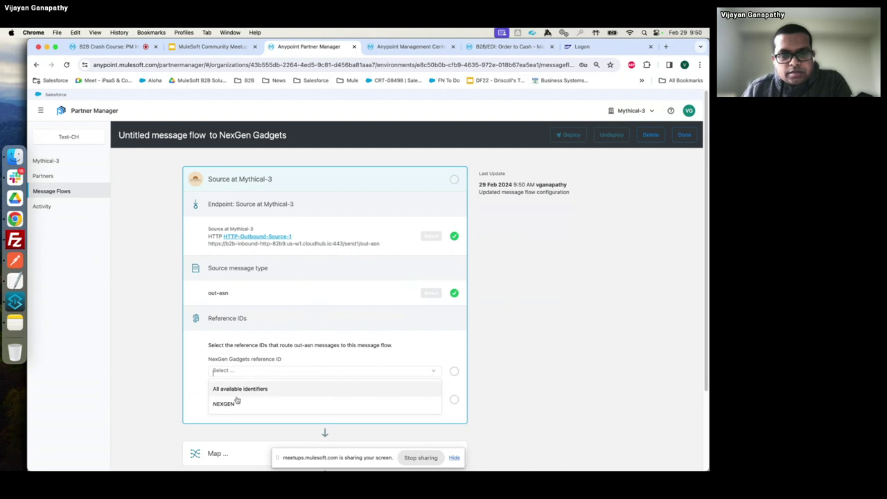
{"action": "left_click", "coordinate": [224, 399]}
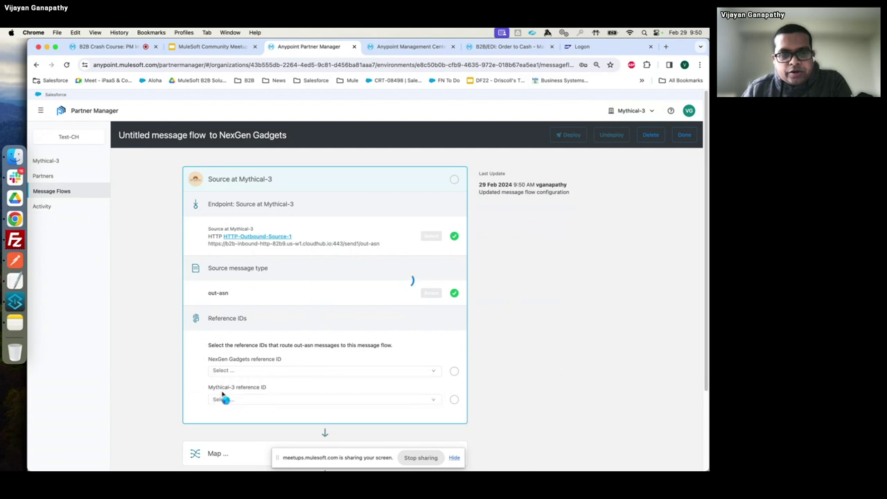
{"action": "left_click", "coordinate": [268, 399]}
{"action": "left_click", "coordinate": [227, 316]}
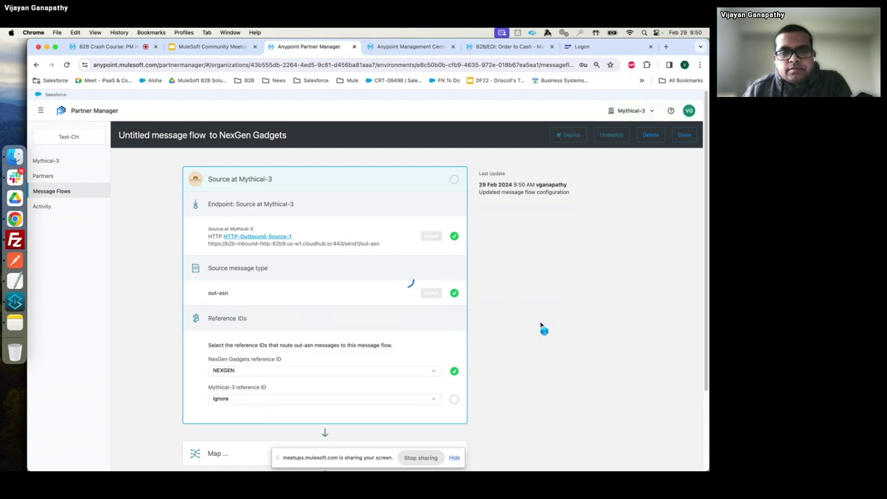
Upload Mythical-ASN-JSON-to-X12-4010-856.dwl from the prod folder as the message flow's DataWeave map.
{"action": "scroll", "coordinate": [574, 342], "scroll_direction": "down", "scroll_amount": 3}
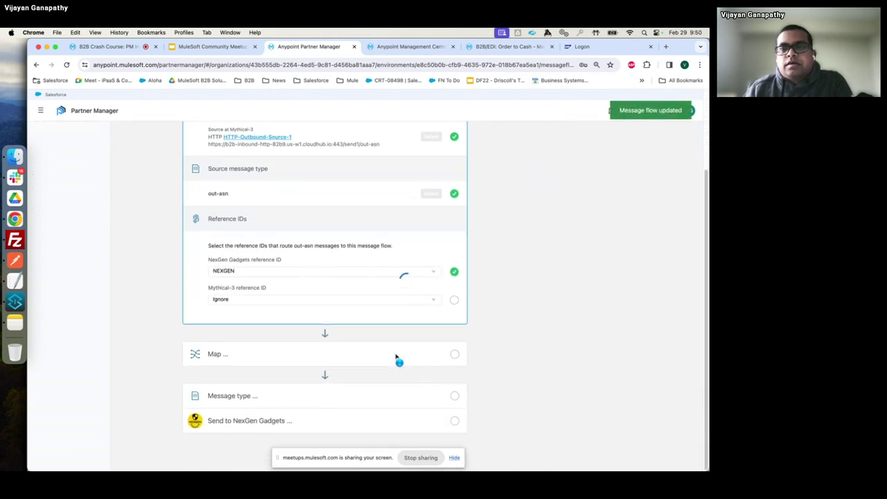
{"action": "left_click", "coordinate": [281, 366]}
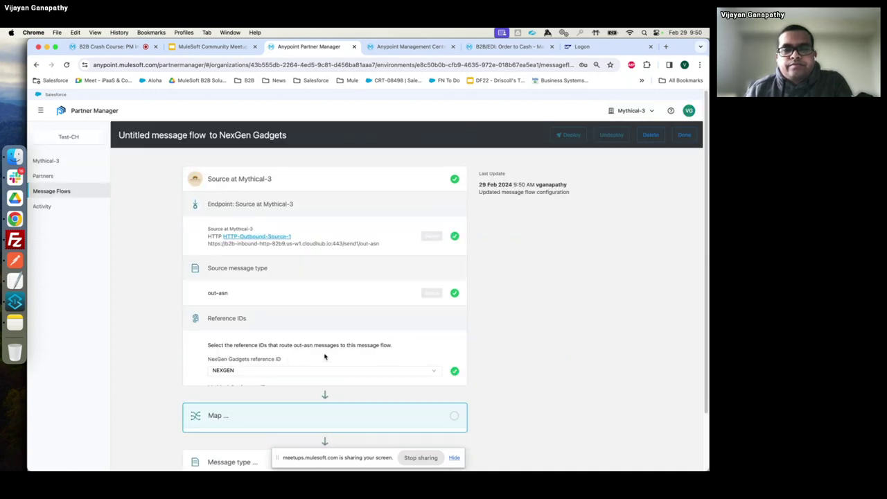
{"action": "left_click", "coordinate": [434, 247]}
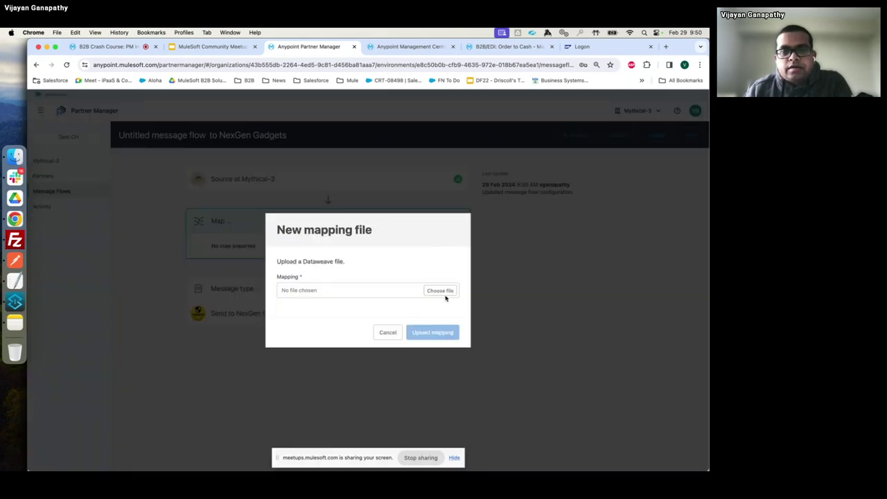
{"action": "left_click", "coordinate": [446, 294]}
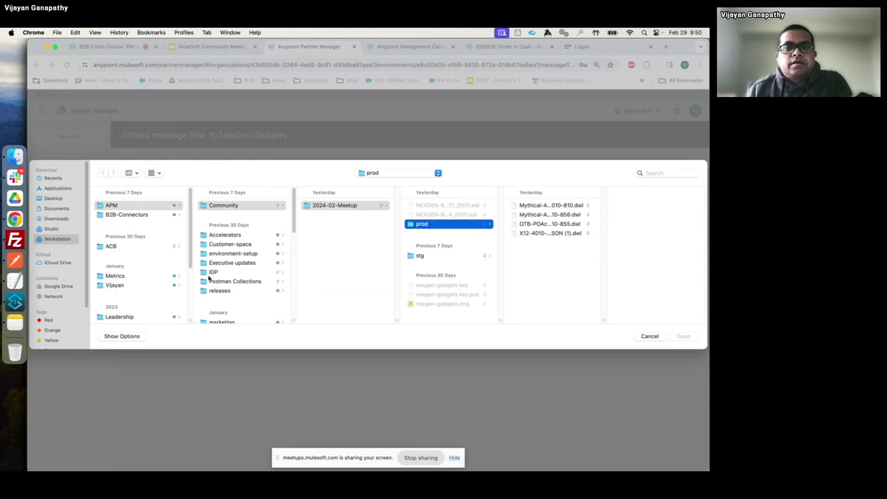
{"action": "left_click", "coordinate": [562, 214]}
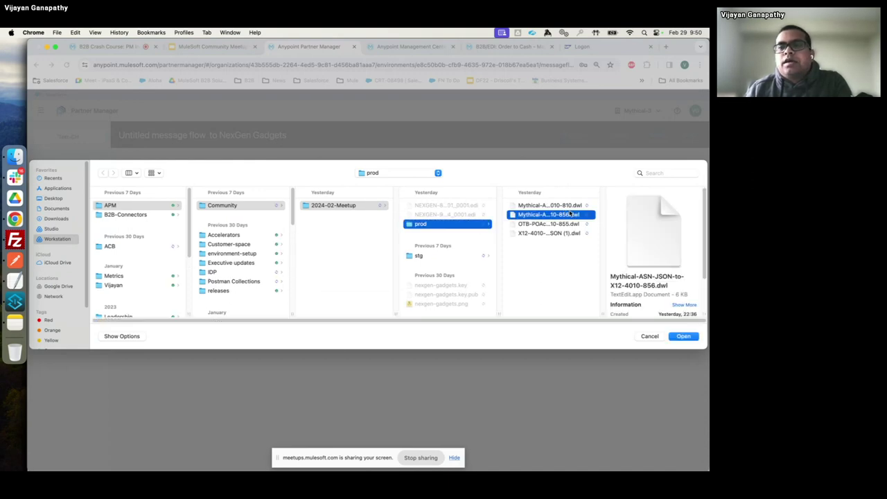
{"action": "left_click", "coordinate": [683, 337]}
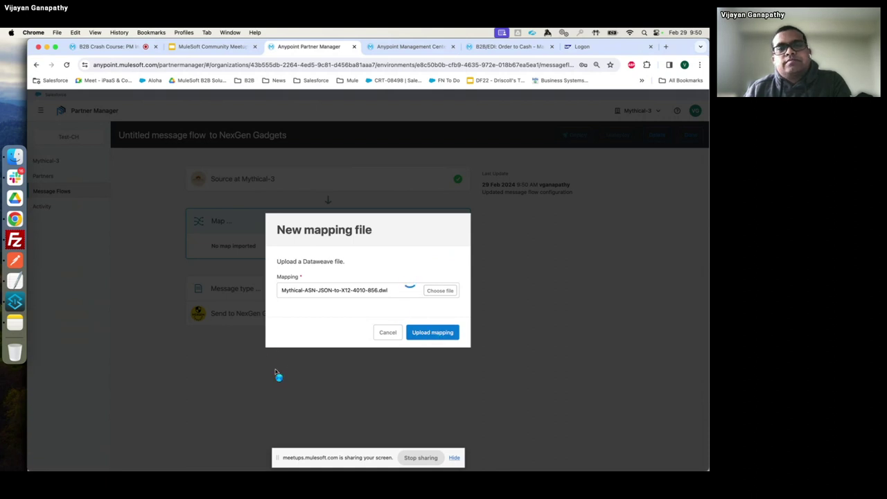
{"action": "left_click", "coordinate": [412, 332]}
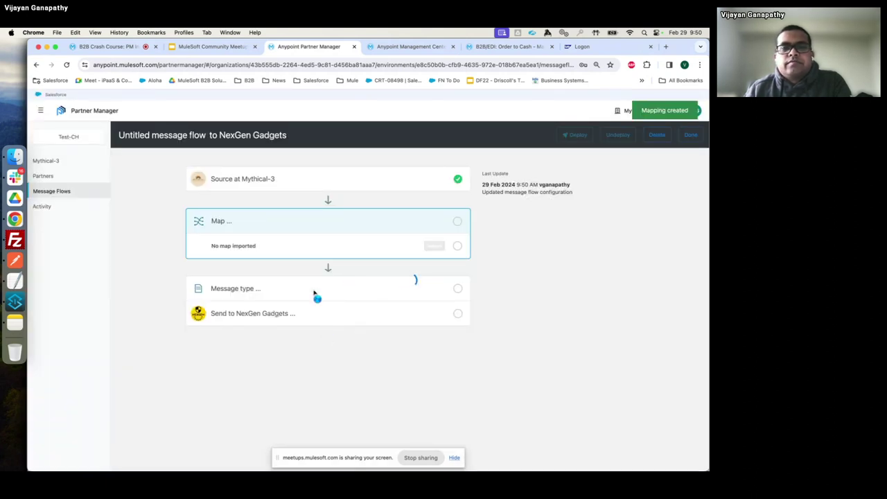
Search for "856" and assign X12-4010-856 as the target message type.
{"action": "left_click", "coordinate": [314, 287]}
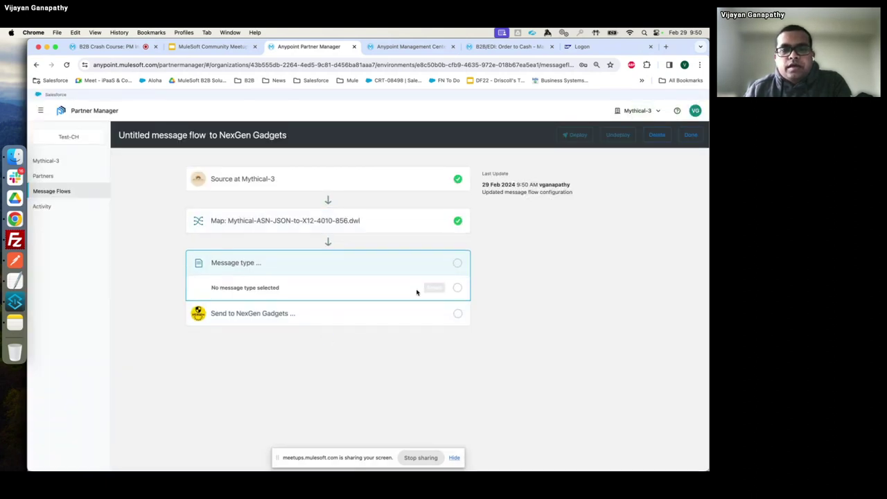
{"action": "left_click", "coordinate": [435, 287]}
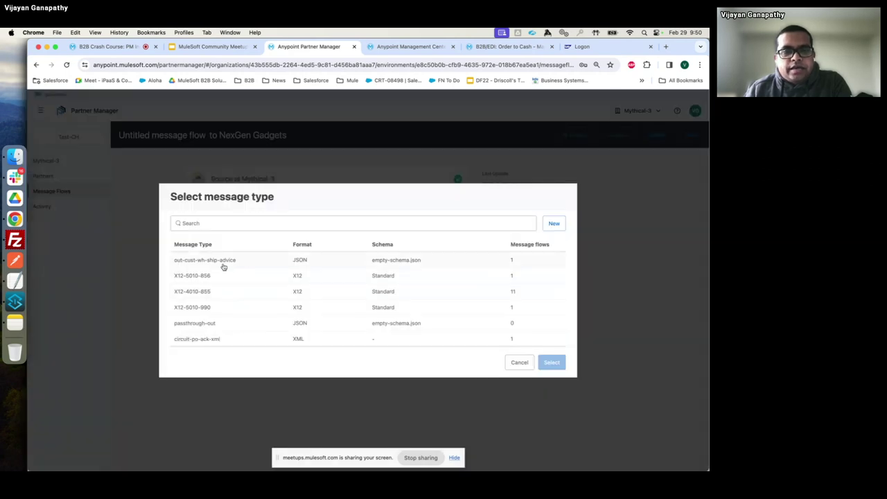
{"action": "left_click", "coordinate": [229, 224]}
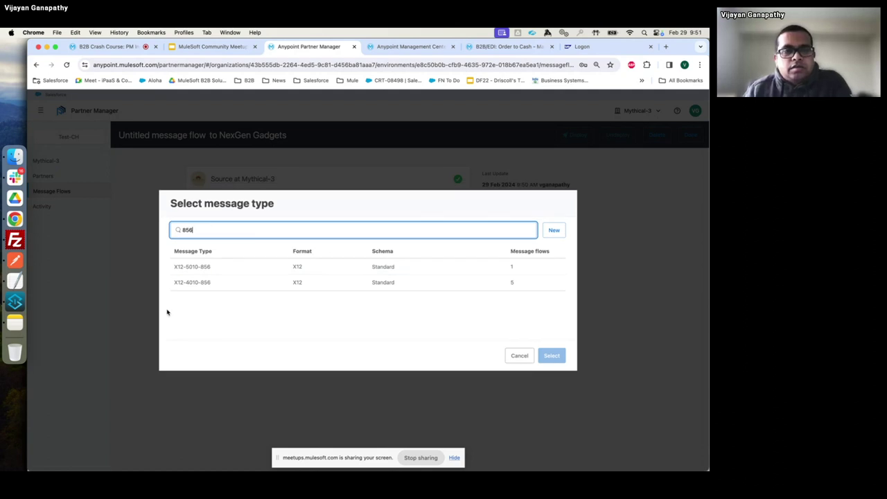
{"action": "left_click", "coordinate": [206, 284]}
{"action": "left_click", "coordinate": [554, 356]}
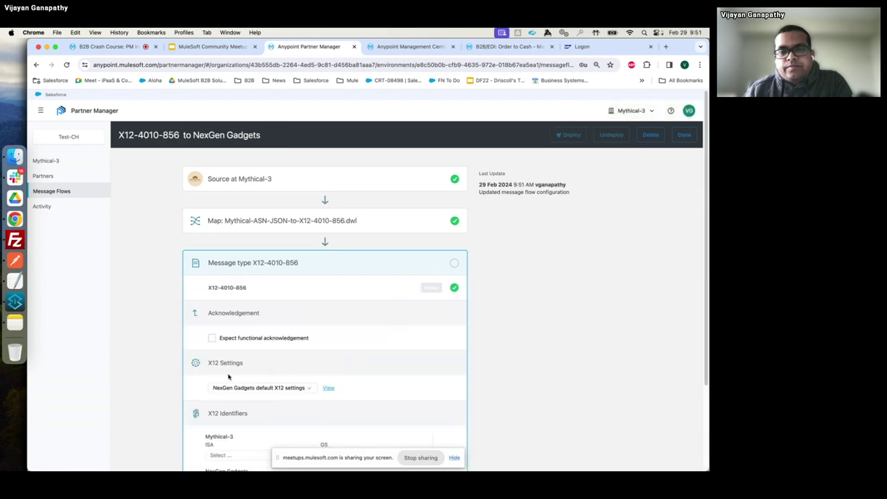
Set the X12 identifiers to ISA ZZ: MYTHICAL and GS MYTHICAL for Mythical-3, and ISA ZZ: NEXGEN and GS NEXGEN for NexGen Gadgets.
{"action": "scroll", "coordinate": [282, 356], "scroll_direction": "down", "scroll_amount": 2}
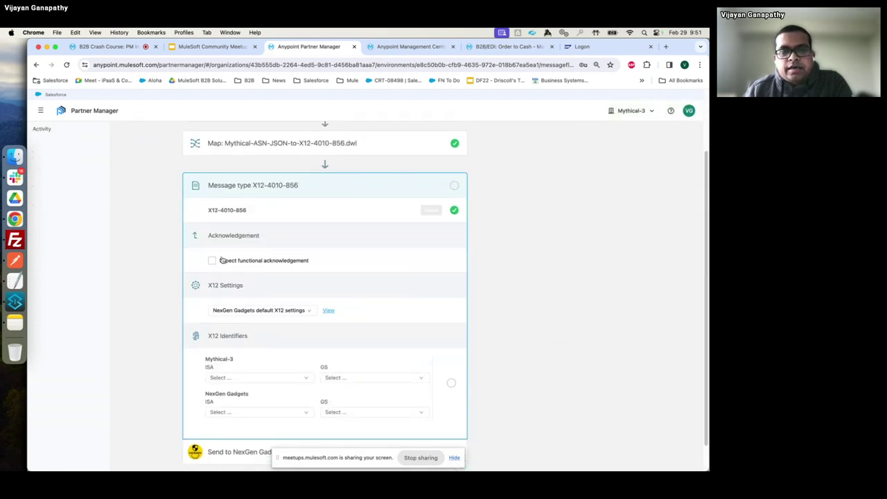
{"action": "scroll", "coordinate": [319, 308], "scroll_direction": "down", "scroll_amount": 1}
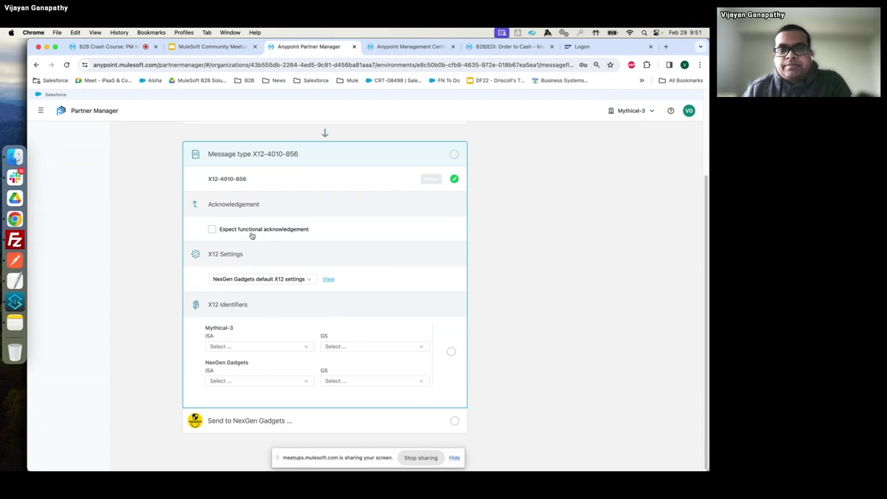
{"action": "left_click", "coordinate": [256, 346]}
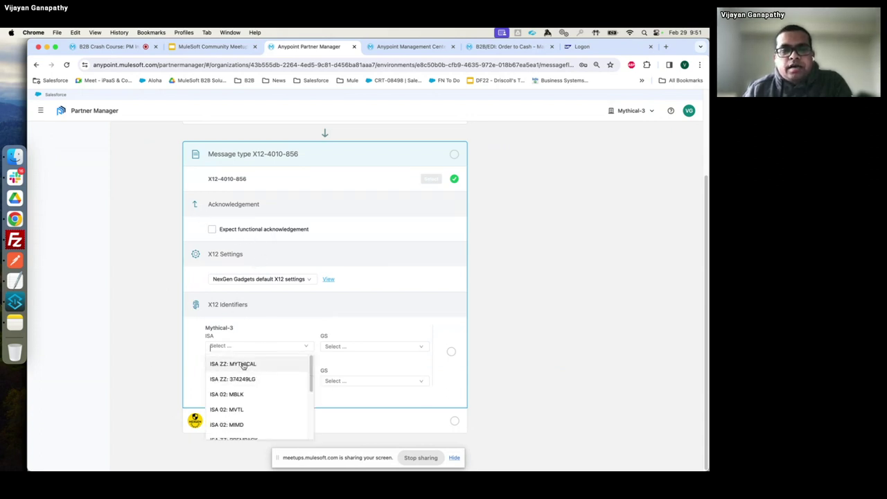
{"action": "left_click", "coordinate": [243, 365]}
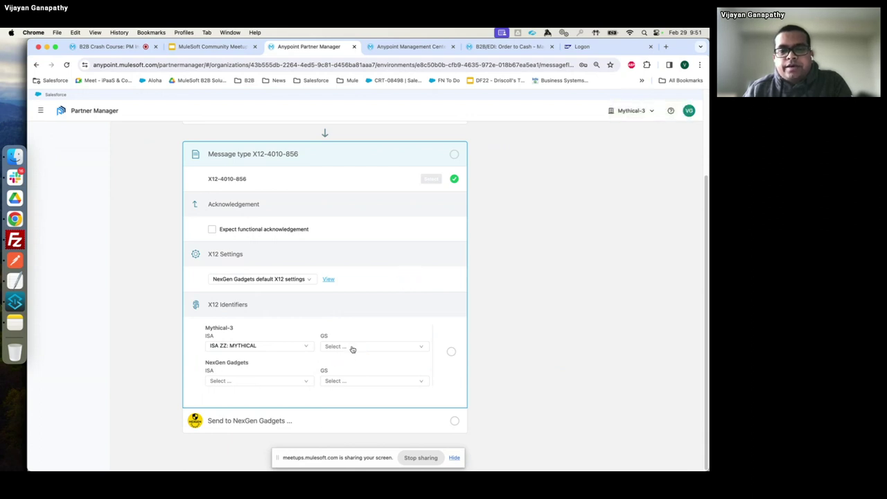
{"action": "left_click", "coordinate": [355, 346]}
{"action": "left_click", "coordinate": [340, 364]}
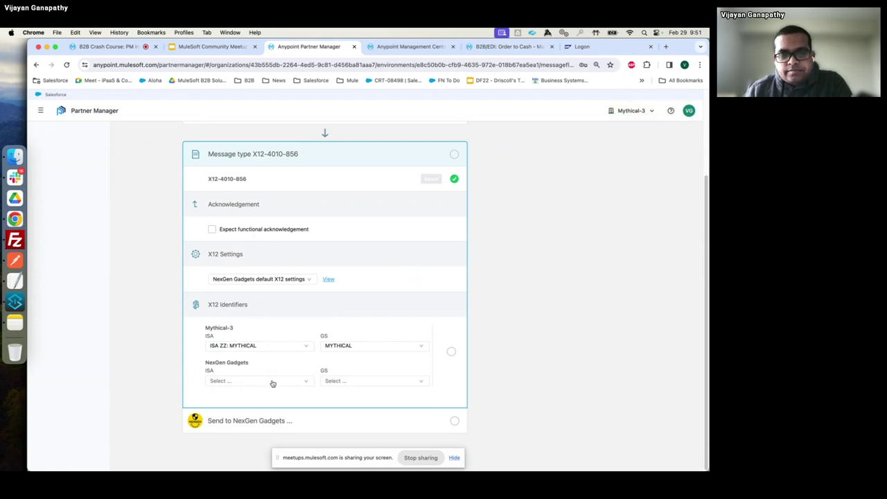
{"action": "left_click", "coordinate": [270, 380]}
{"action": "left_click", "coordinate": [234, 396]}
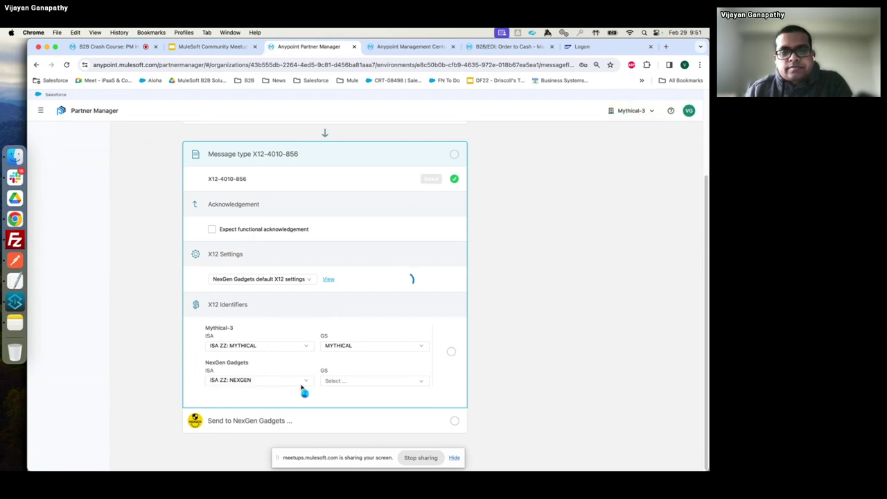
{"action": "left_click", "coordinate": [362, 381]}
{"action": "left_click", "coordinate": [328, 400]}
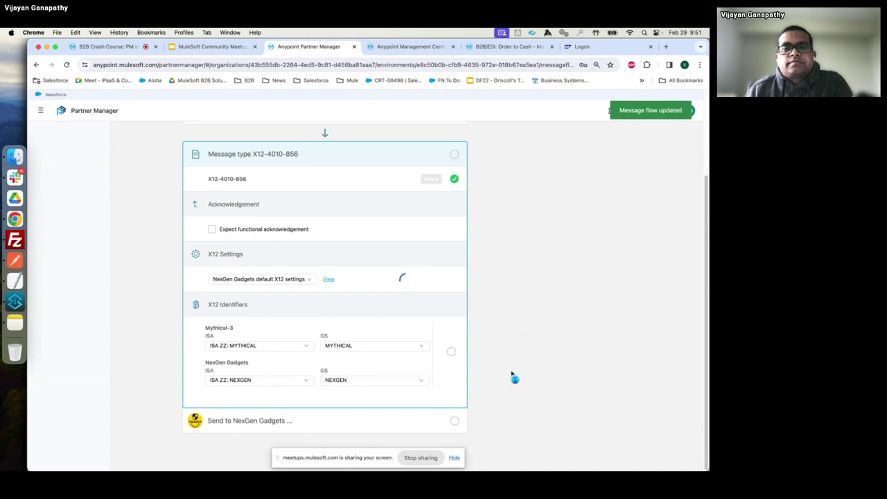
Assign the partner's listed endpoint as the destination for sending to NexGen Gadgets.
{"action": "left_click", "coordinate": [345, 416]}
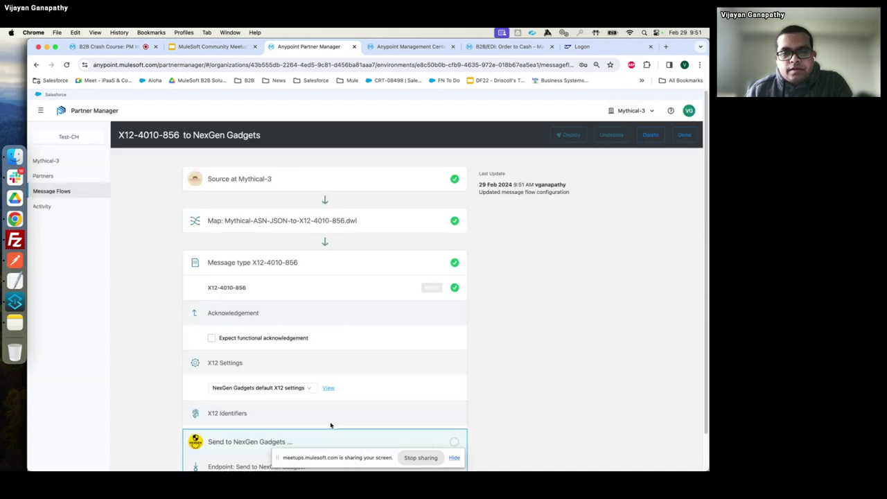
{"action": "left_click", "coordinate": [433, 339]}
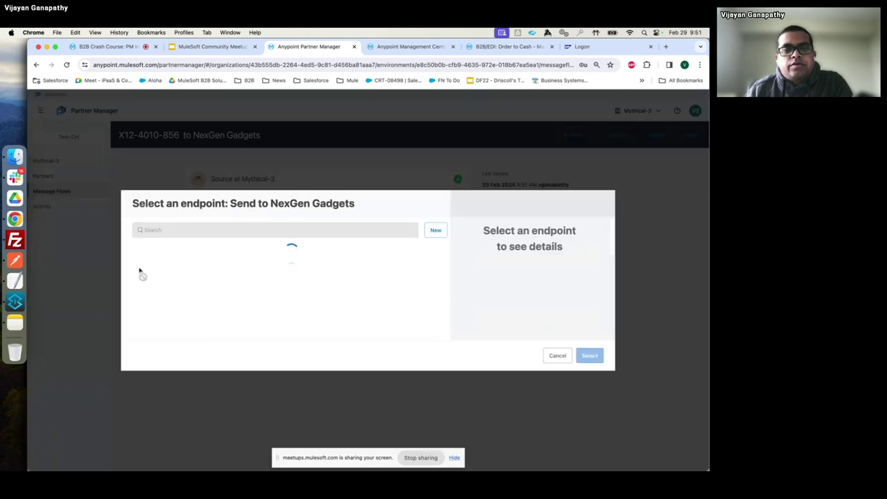
{"action": "left_click", "coordinate": [221, 260]}
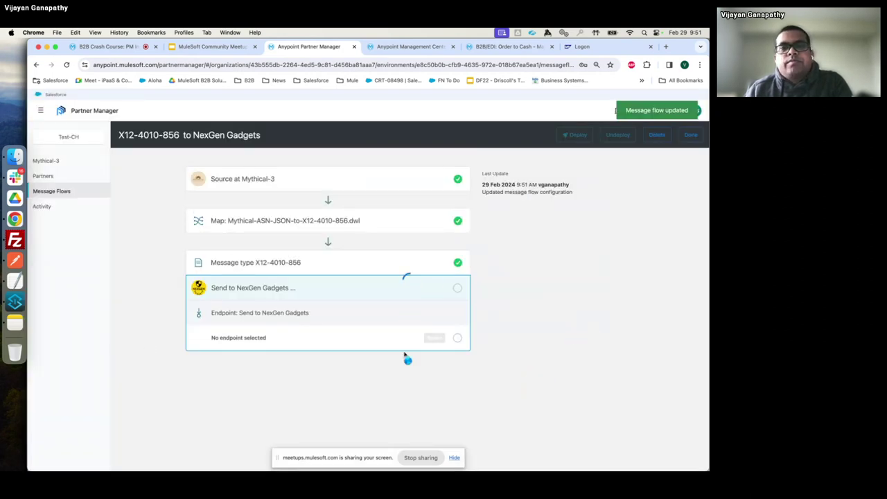
Return to the message flow list and check the deployment status of the SFTP applications in Runtime Manager.
{"action": "left_click", "coordinate": [61, 191]}
{"action": "left_click", "coordinate": [416, 45]}
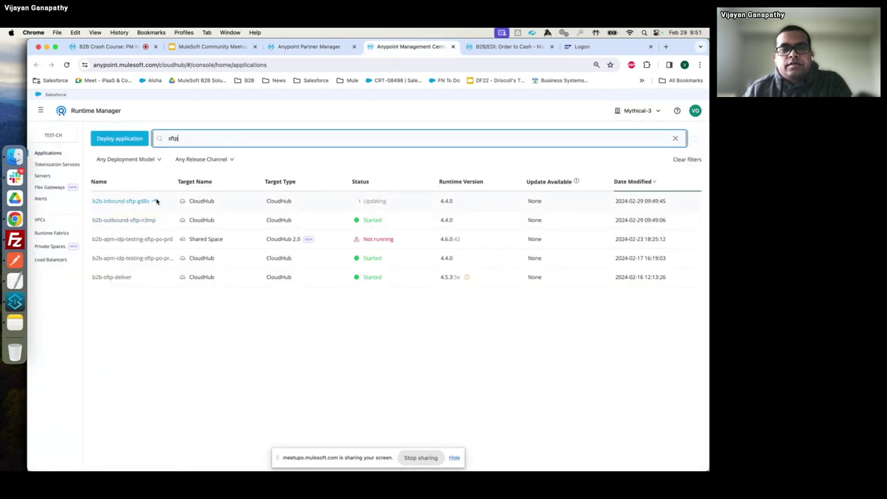
{"action": "left_click", "coordinate": [305, 48]}
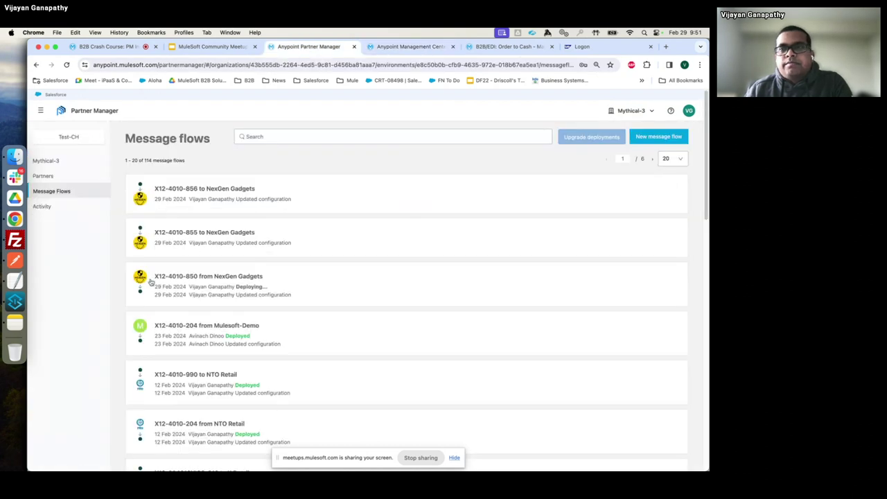
Create a new message flow for sending to a partner, searching for "Nex" and choosing NexGen Gadgets.
{"action": "left_click", "coordinate": [665, 135]}
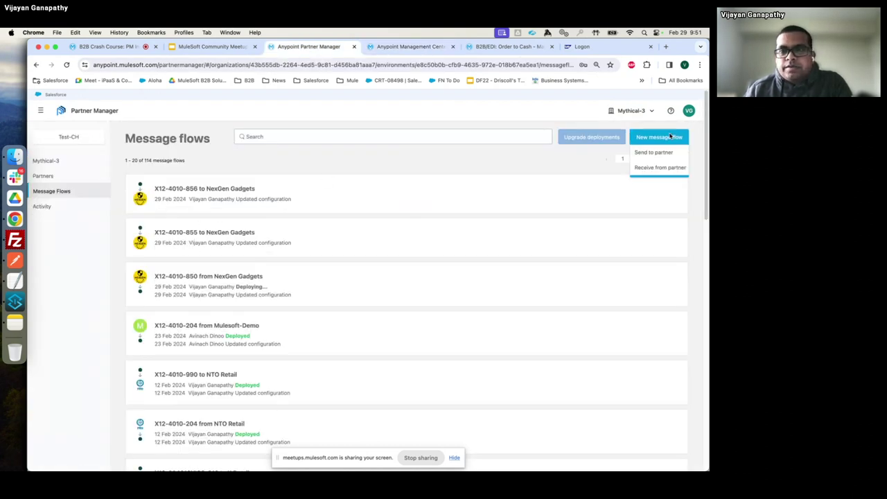
{"action": "left_click", "coordinate": [658, 154]}
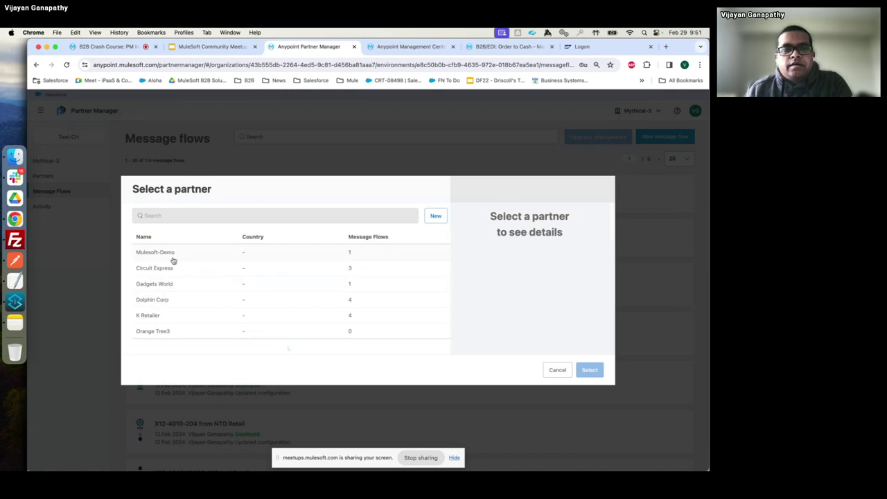
{"action": "left_click", "coordinate": [176, 214]}
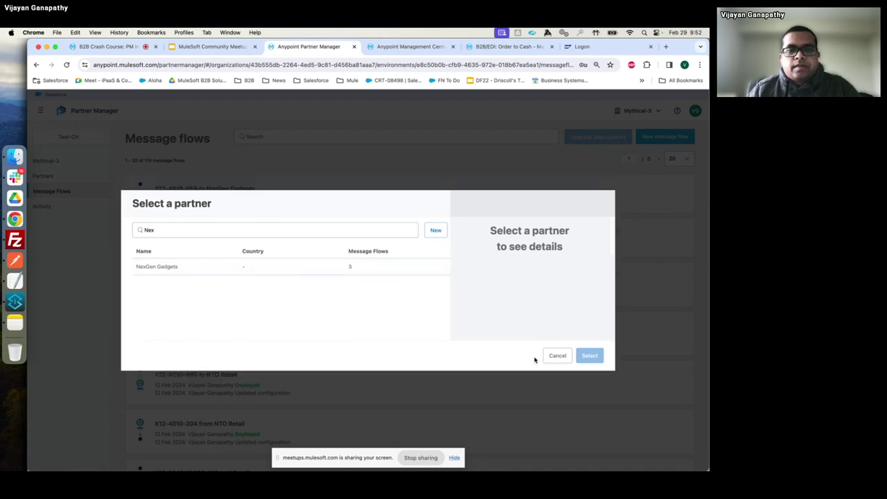
{"action": "left_click", "coordinate": [386, 266]}
{"action": "left_click", "coordinate": [587, 356]}
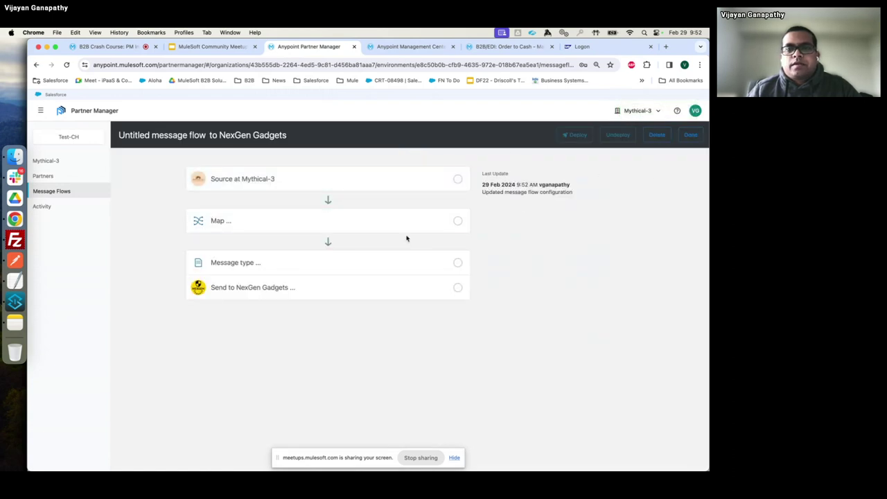
Assign HTTP-Outbound-Source-1 as the source endpoint at Mythical-3.
{"action": "left_click", "coordinate": [309, 180]}
{"action": "left_click", "coordinate": [431, 230]}
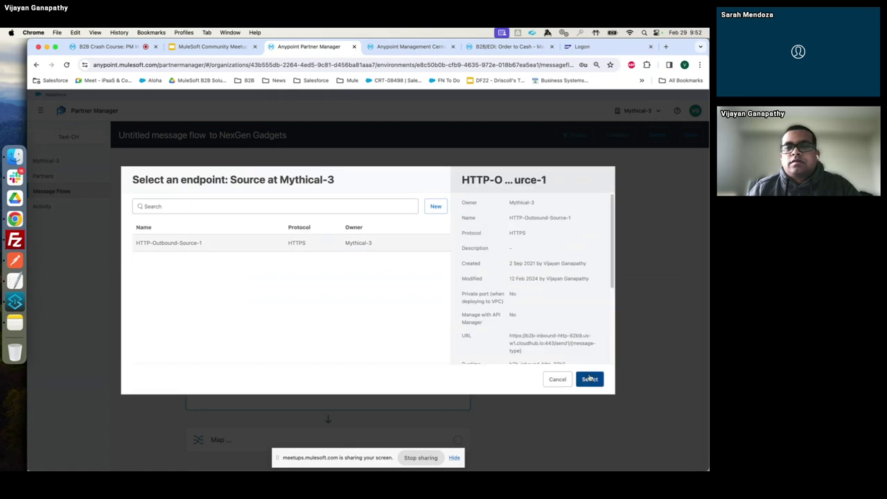
{"action": "left_click", "coordinate": [589, 379]}
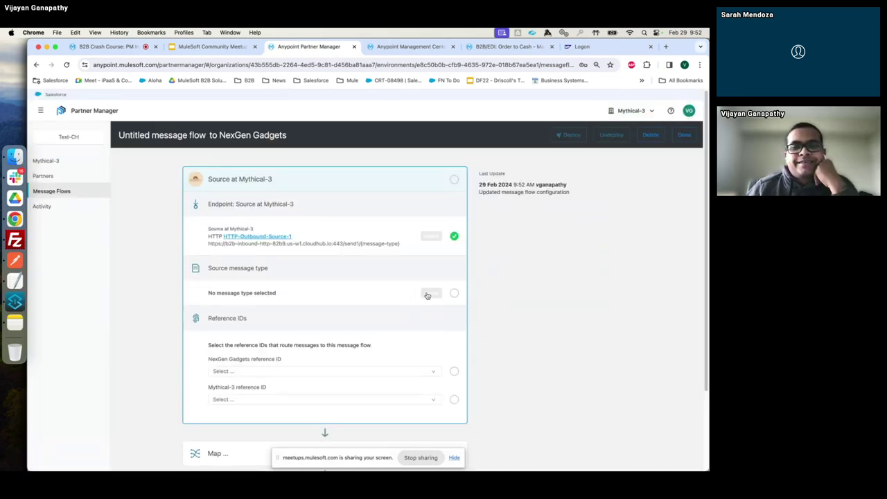
Search for "inv" and assign out-ar-invoice as the source message type.
{"action": "left_click", "coordinate": [430, 293]}
{"action": "left_click", "coordinate": [226, 224]}
{"action": "type", "text": "inv"}
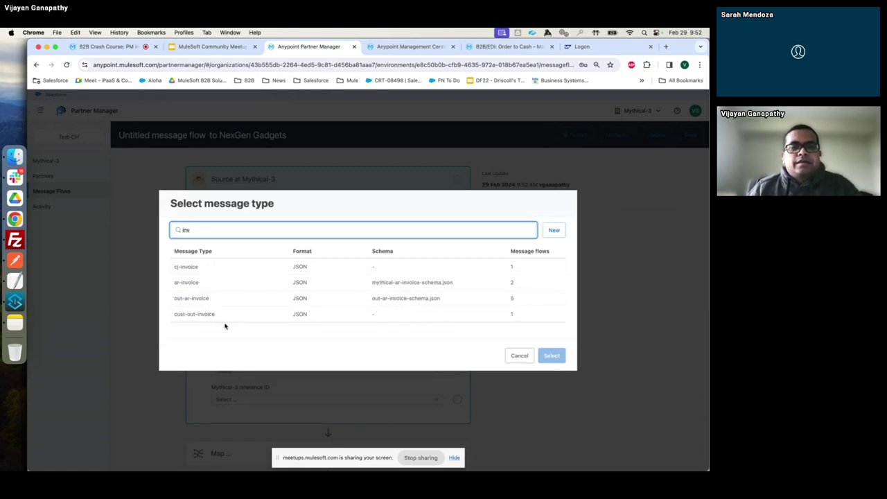
{"action": "left_click", "coordinate": [206, 299]}
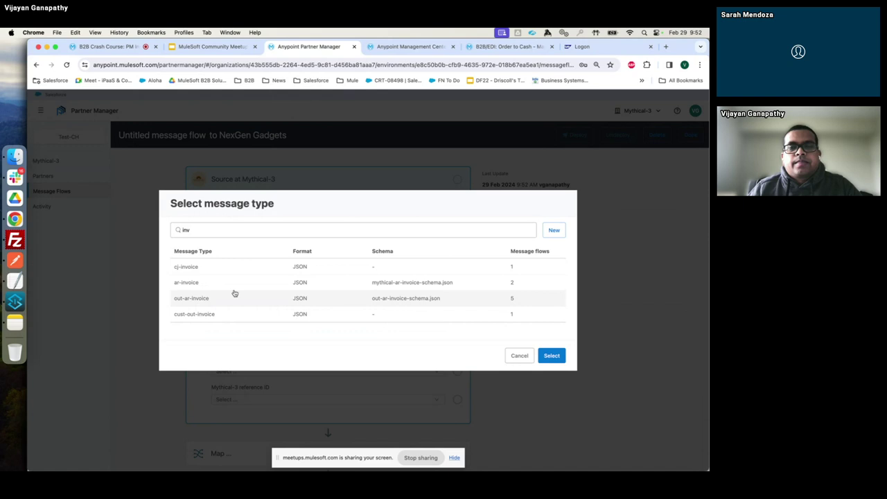
{"action": "left_click", "coordinate": [558, 357]}
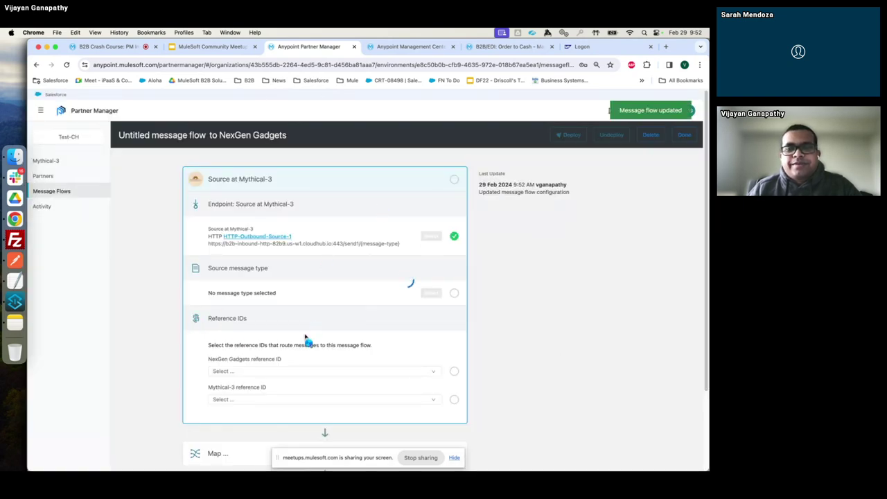
Set the reference IDs that route the messages to NEXGEN for NexGen Gadgets and MYTHICAL for Mythical-3.
{"action": "left_click", "coordinate": [299, 377]}
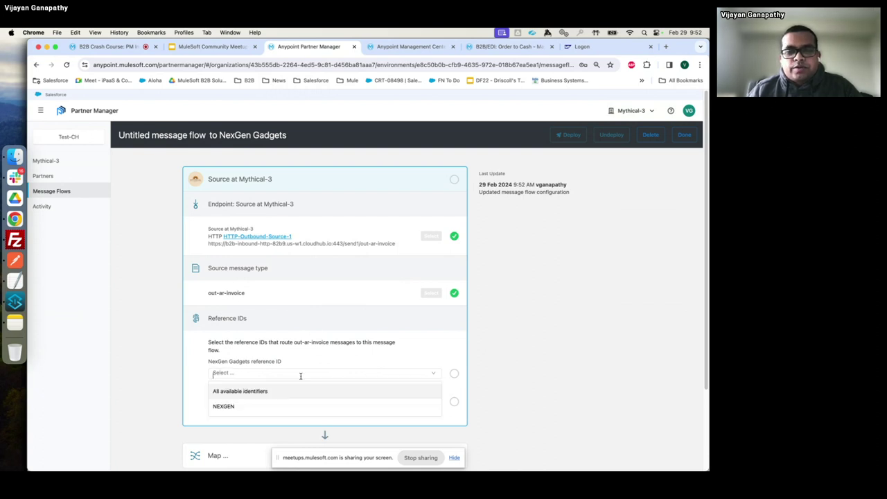
{"action": "left_click", "coordinate": [229, 406]}
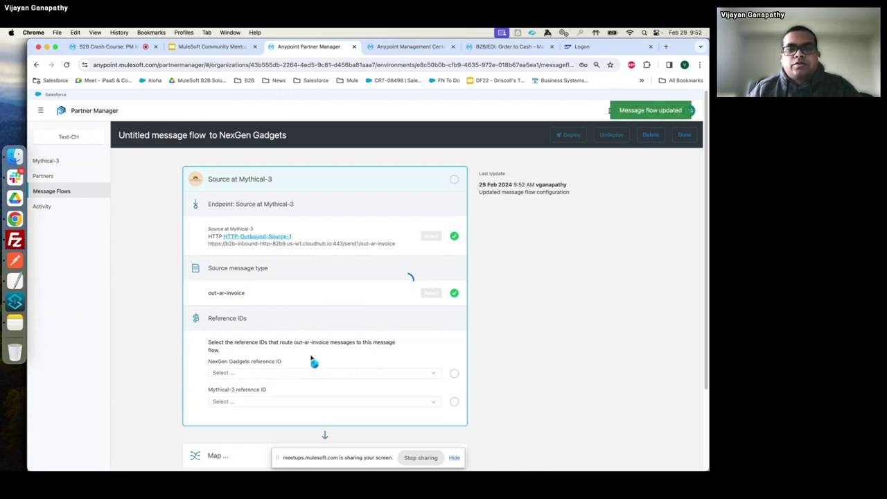
{"action": "scroll", "coordinate": [415, 347], "scroll_direction": "down", "scroll_amount": 1}
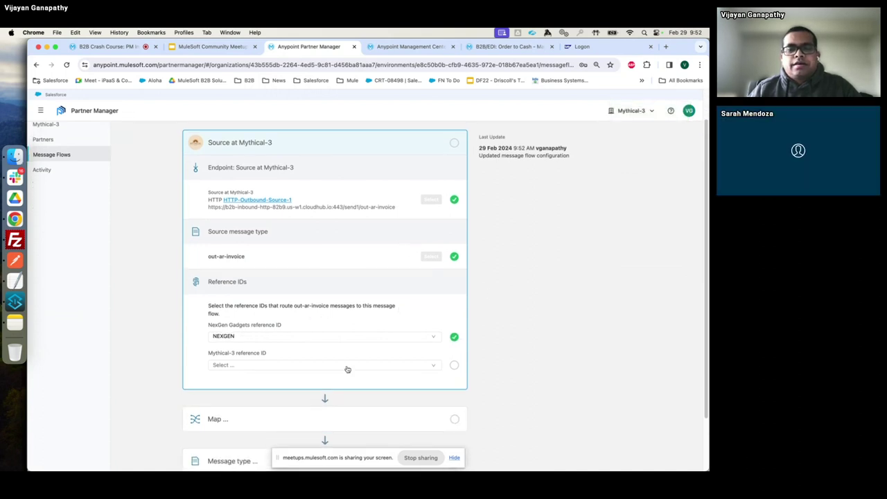
{"action": "left_click", "coordinate": [301, 365]}
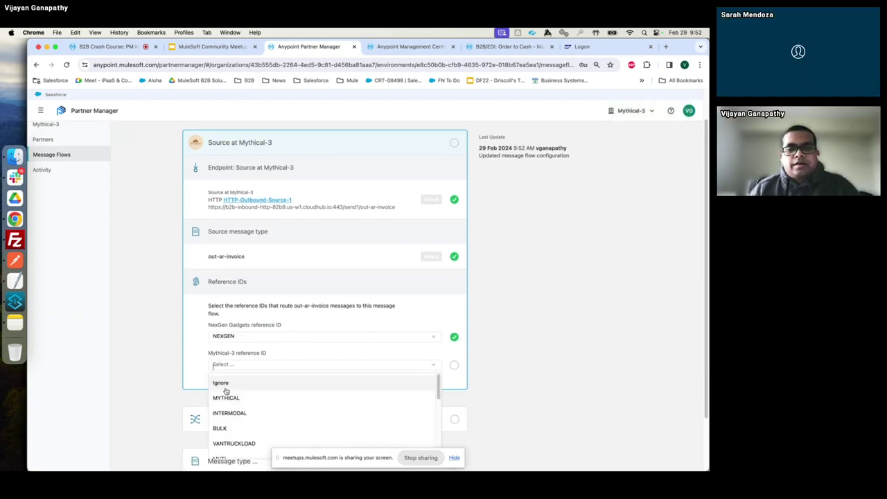
{"action": "left_click", "coordinate": [227, 397]}
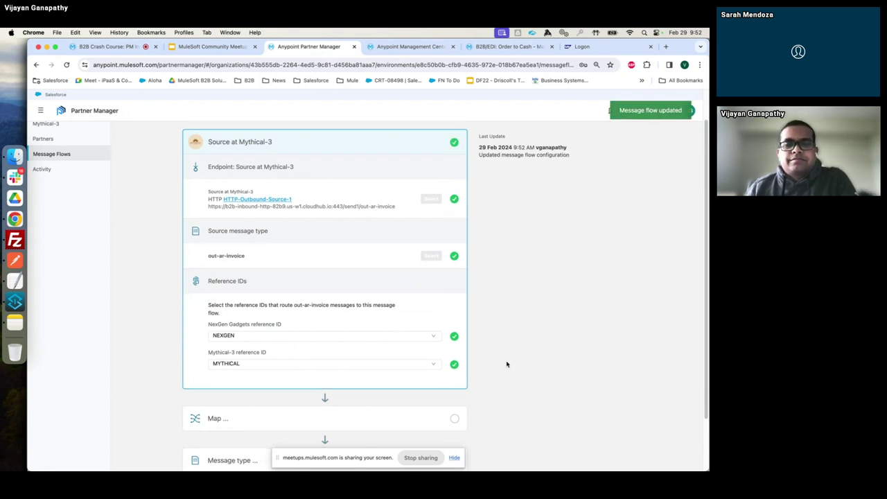
Upload Mythical-ARInvoice-JSON-to-X12-4010-810.dwl from the prod folder as the message flow's DataWeave map.
{"action": "scroll", "coordinate": [416, 364], "scroll_direction": "down", "scroll_amount": 2}
{"action": "left_click", "coordinate": [391, 360]}
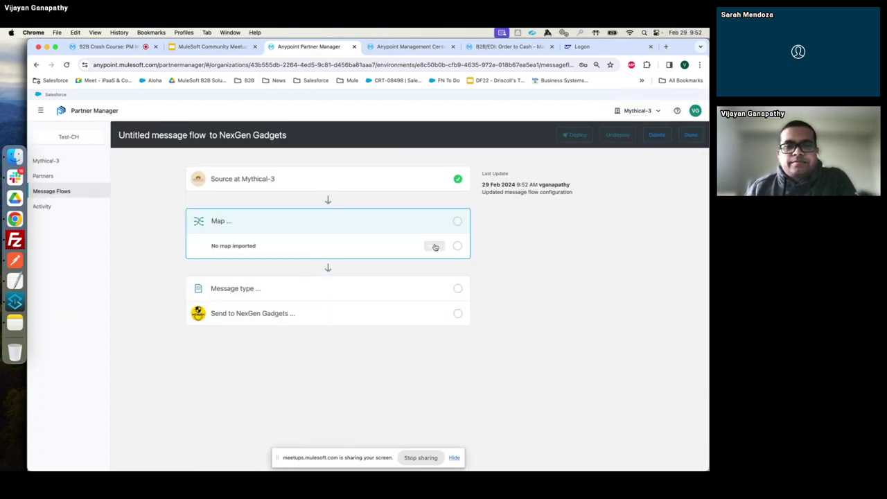
{"action": "left_click", "coordinate": [435, 247]}
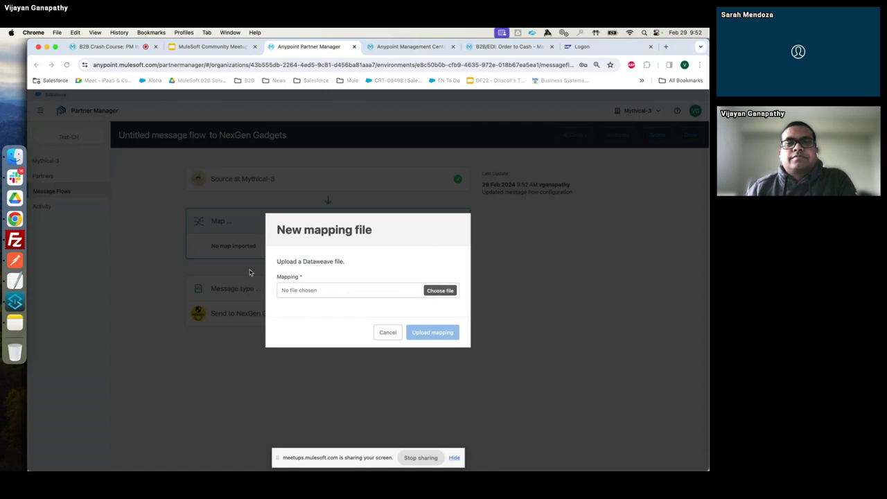
{"action": "left_click", "coordinate": [440, 290]}
{"action": "left_click", "coordinate": [550, 205]}
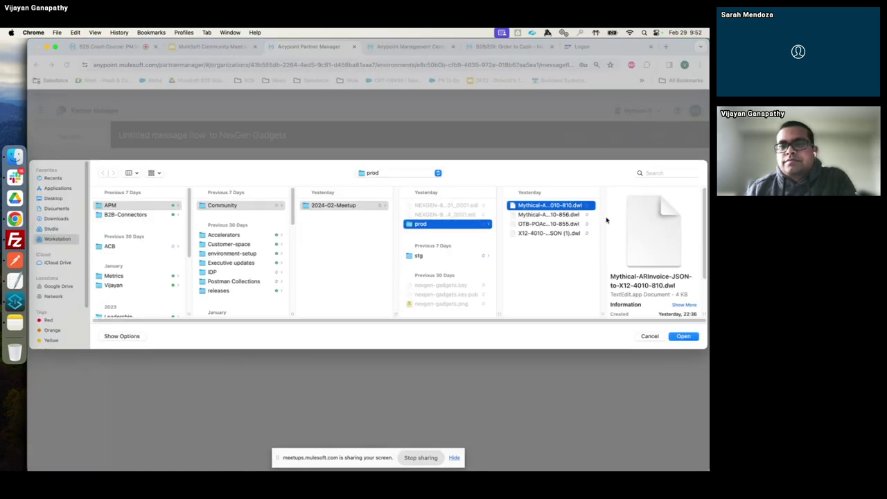
{"action": "left_click", "coordinate": [683, 336]}
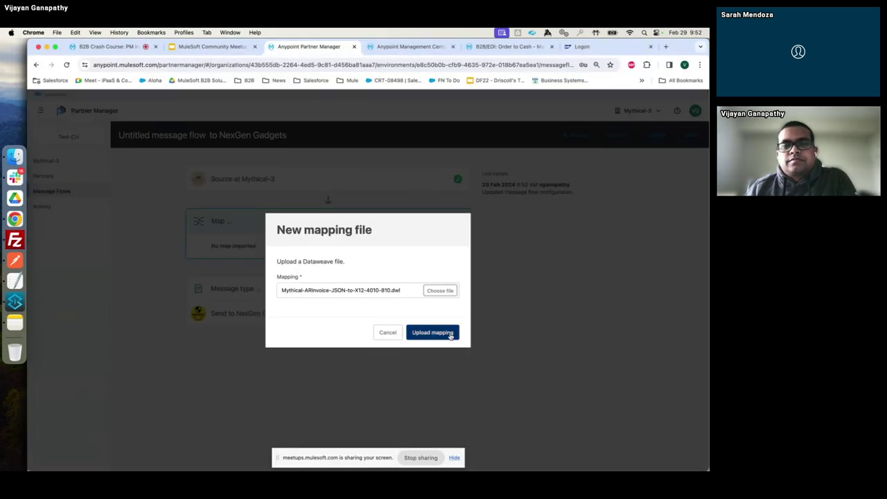
{"action": "left_click", "coordinate": [451, 335]}
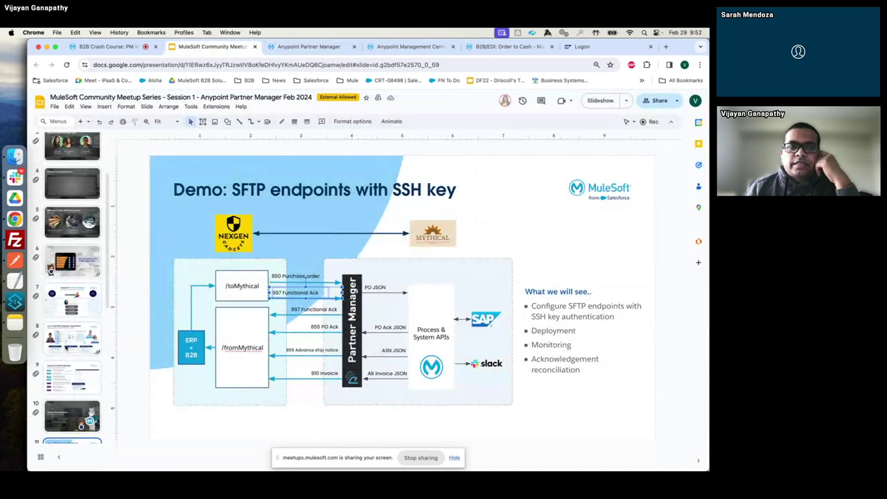
Review the diagram on the "Low-code B2B integration experience" slide, and return to Partner Manager.
{"action": "left_click", "coordinate": [70, 341]}
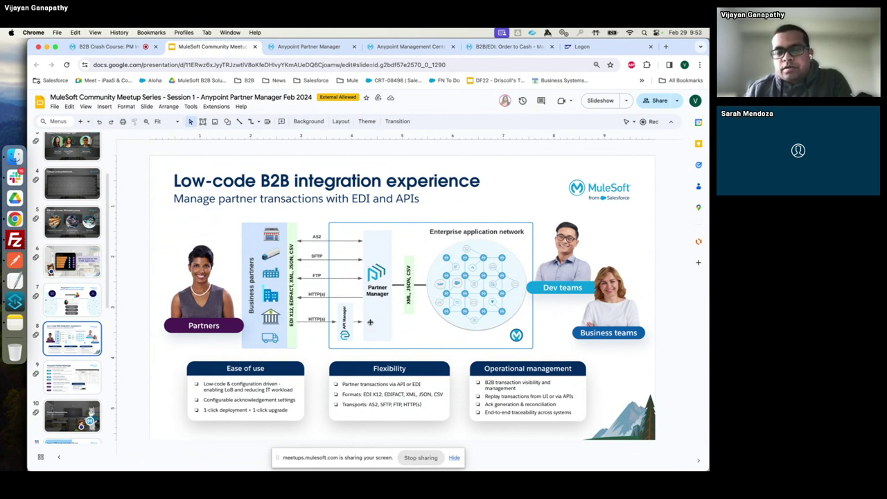
{"action": "left_click", "coordinate": [379, 255]}
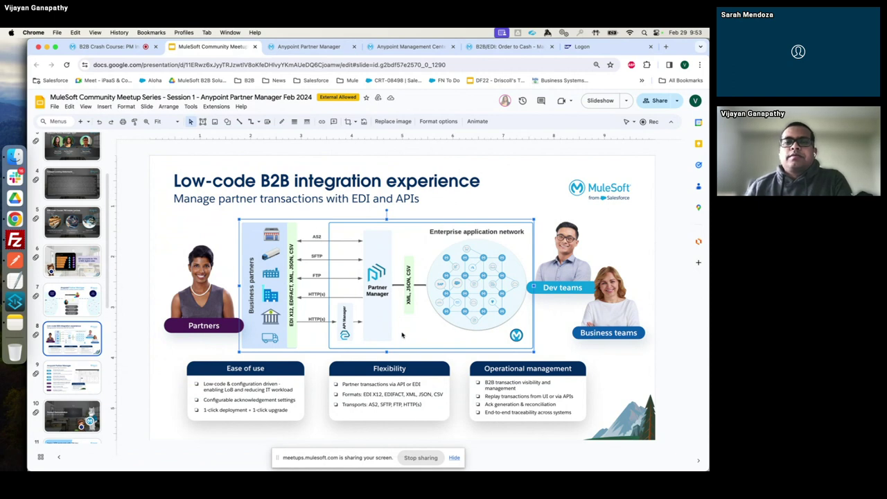
{"action": "left_click", "coordinate": [293, 46]}
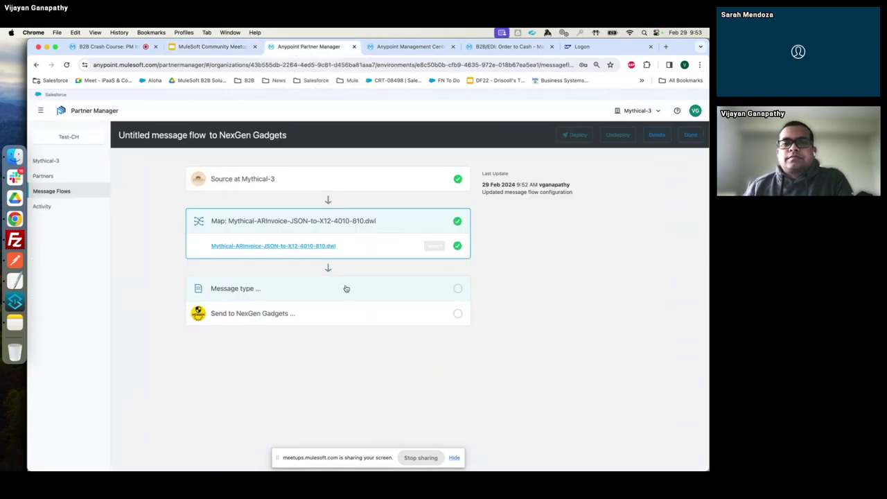
Search for "810" and assign X12-4010-810 as the target message type.
{"action": "left_click", "coordinate": [346, 289]}
{"action": "left_click", "coordinate": [436, 293]}
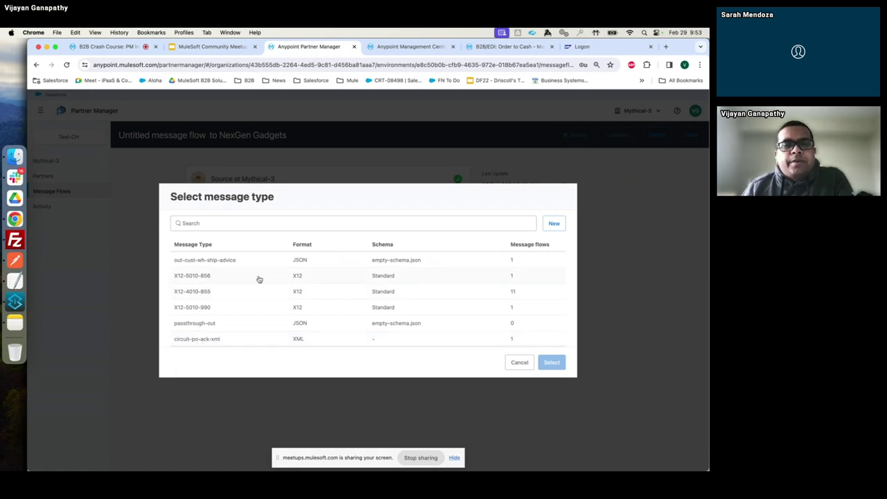
{"action": "left_click", "coordinate": [230, 223]}
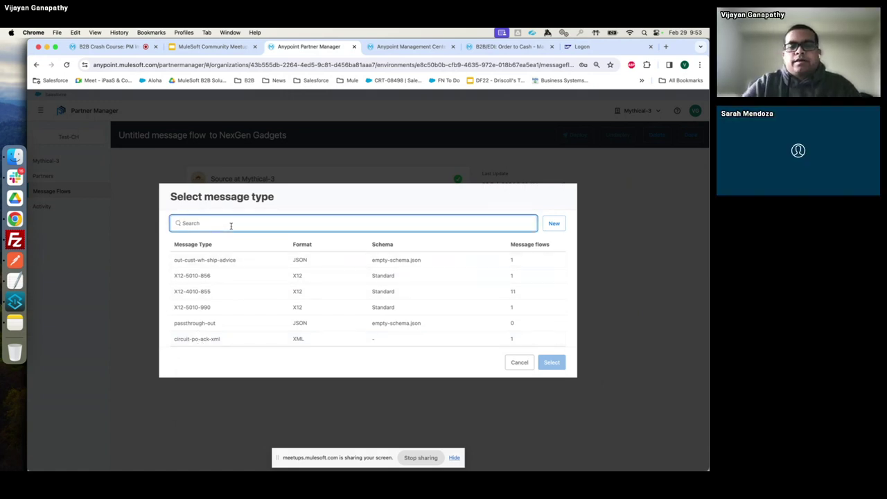
{"action": "type", "text": "80"}
{"action": "type", "text": "0"}
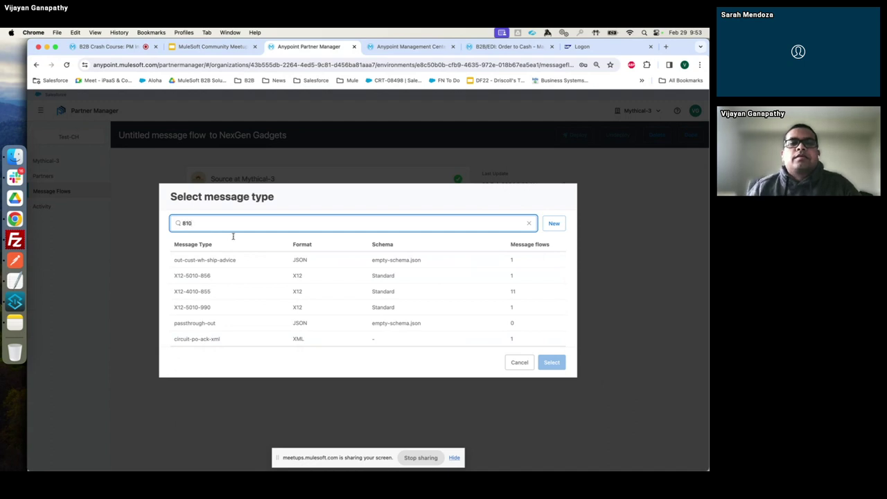
{"action": "left_click", "coordinate": [363, 285]}
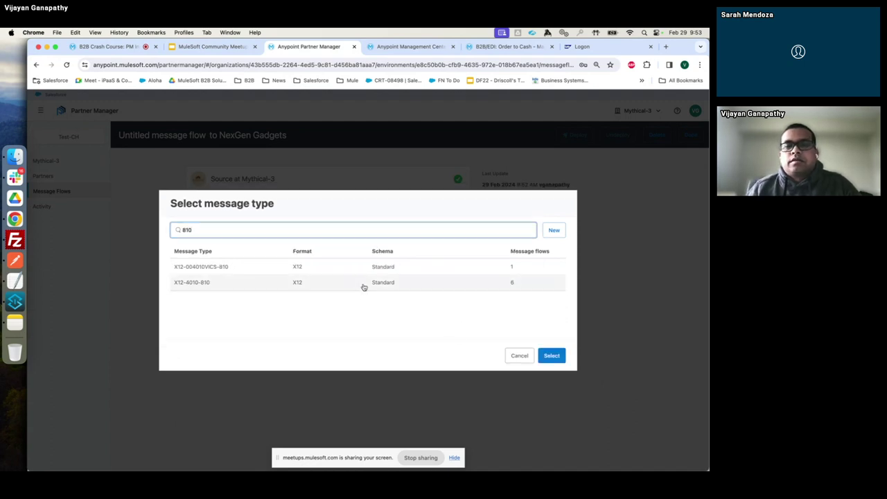
{"action": "left_click", "coordinate": [553, 356]}
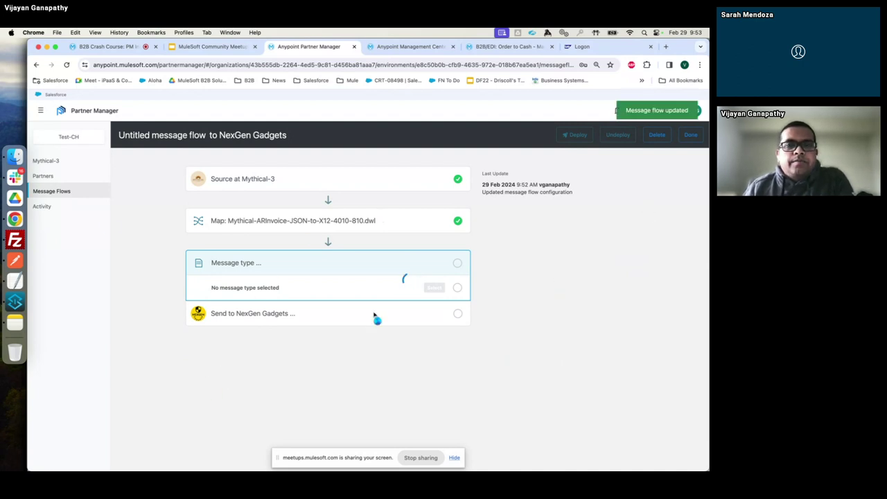
Start a new message type in Mythical-3's host profile with the usage Receive from partners.
{"action": "left_click", "coordinate": [45, 160]}
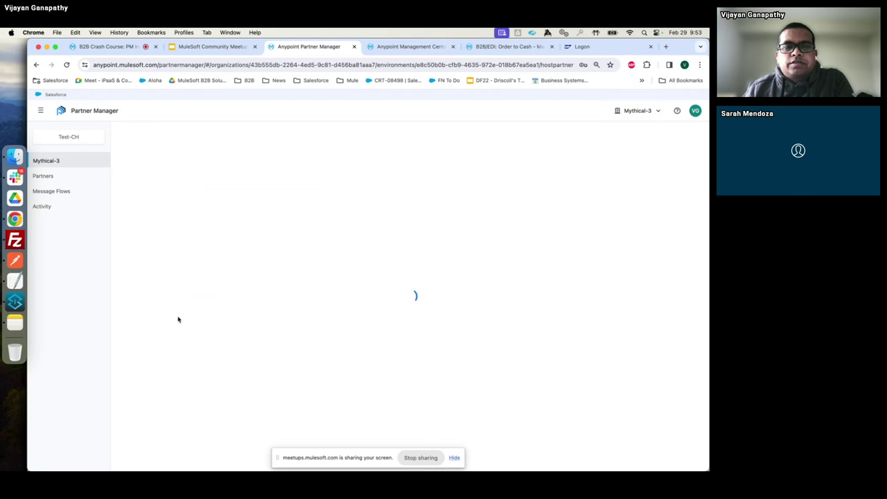
{"action": "scroll", "coordinate": [264, 335], "scroll_direction": "down", "scroll_amount": 2}
{"action": "scroll", "coordinate": [263, 334], "scroll_direction": "down", "scroll_amount": 10}
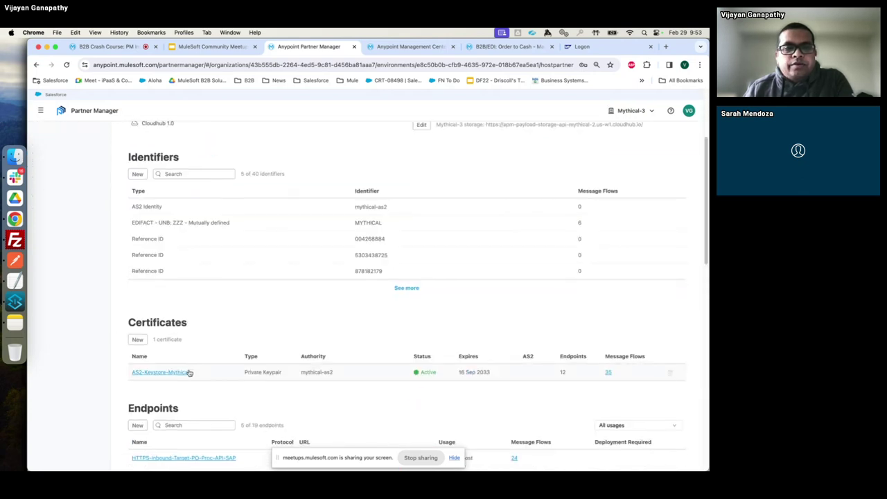
{"action": "scroll", "coordinate": [190, 392], "scroll_direction": "down", "scroll_amount": 1}
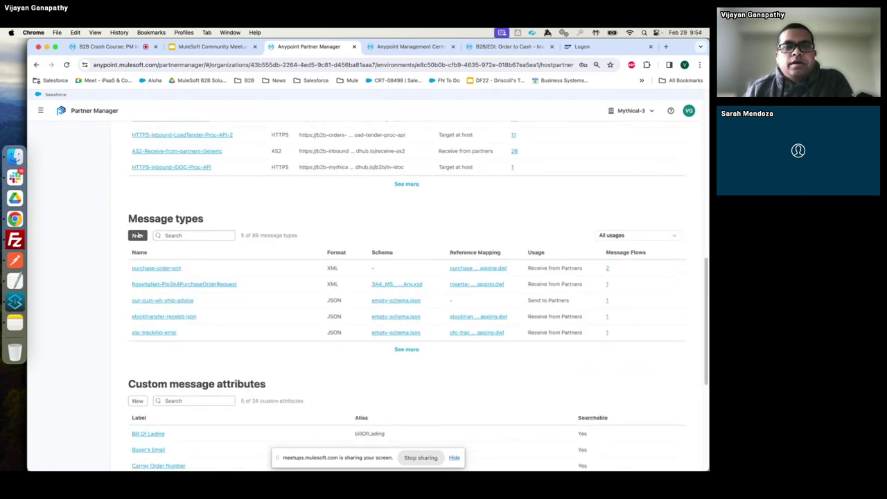
{"action": "left_click", "coordinate": [137, 235]}
{"action": "left_click", "coordinate": [336, 280]}
{"action": "left_click", "coordinate": [309, 302]}
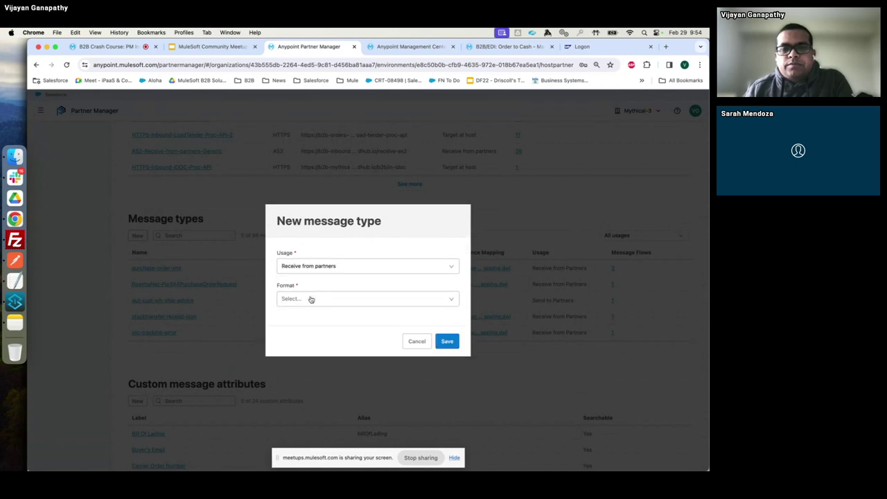
Set the new message type's format to X12 and version to 5010, and list its available message types.
{"action": "left_click", "coordinate": [311, 302]}
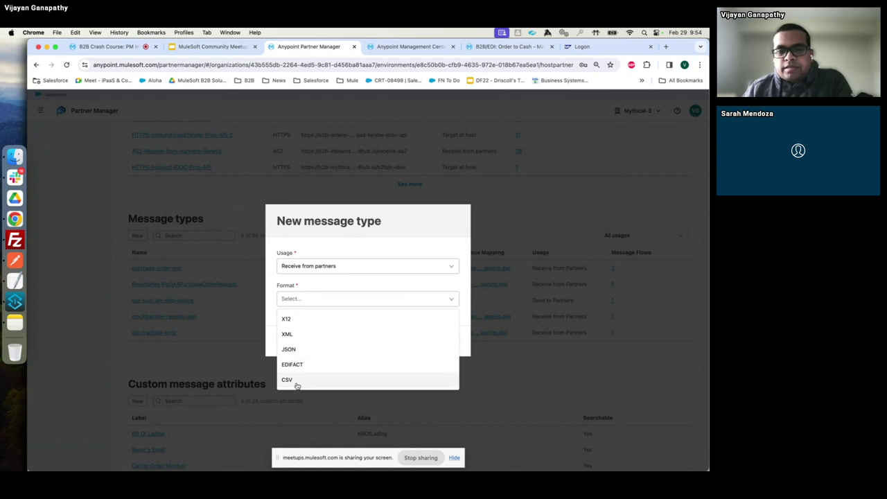
{"action": "left_click", "coordinate": [288, 319]}
{"action": "left_click", "coordinate": [317, 285]}
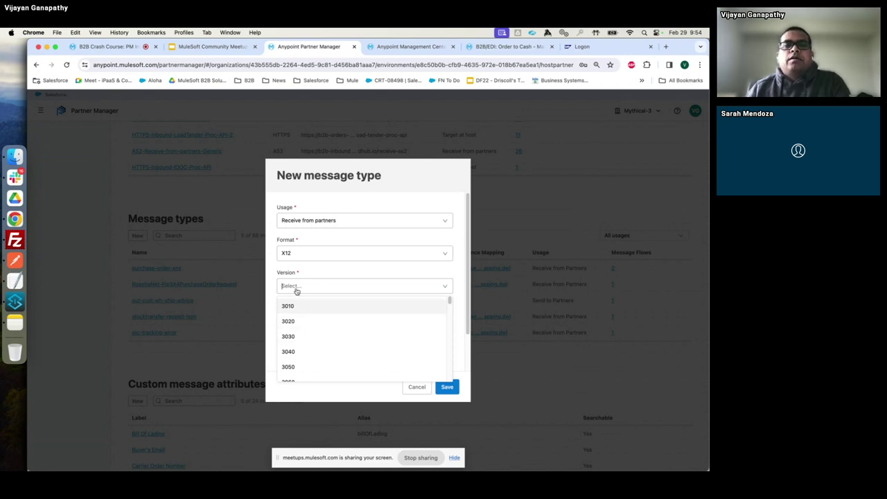
{"action": "type", "text": "5010"}
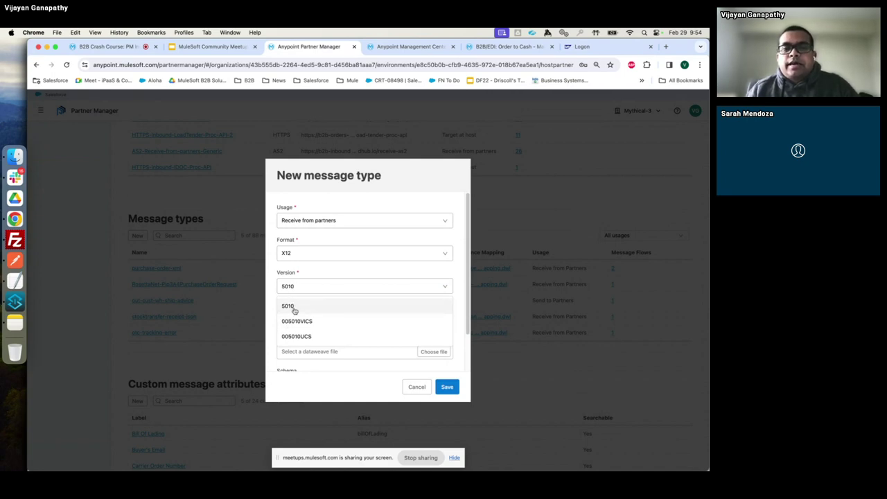
{"action": "left_click", "coordinate": [288, 306]}
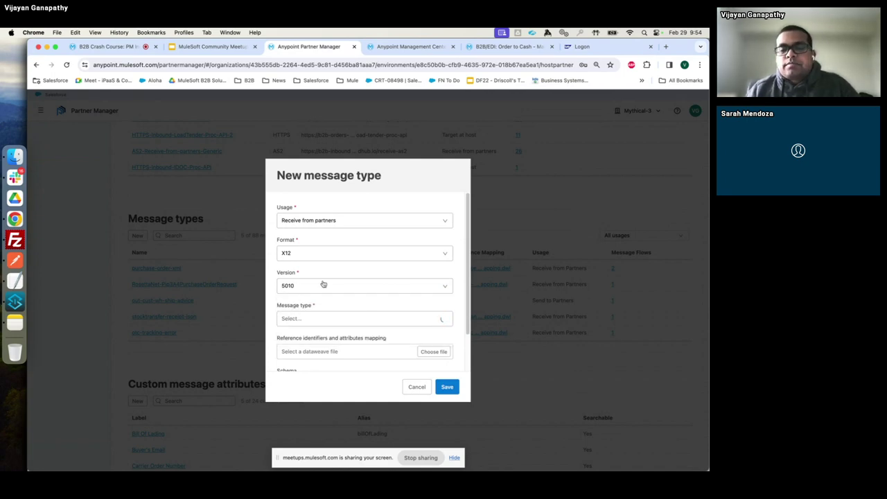
{"action": "left_click", "coordinate": [314, 318]}
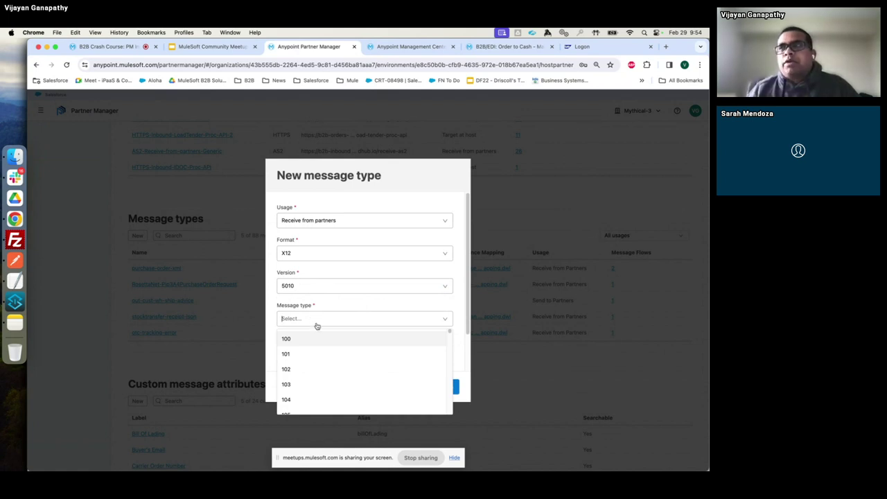
Change the new message type's format to EDIFACT, and discard the message type without saving.
{"action": "left_click", "coordinate": [352, 253]}
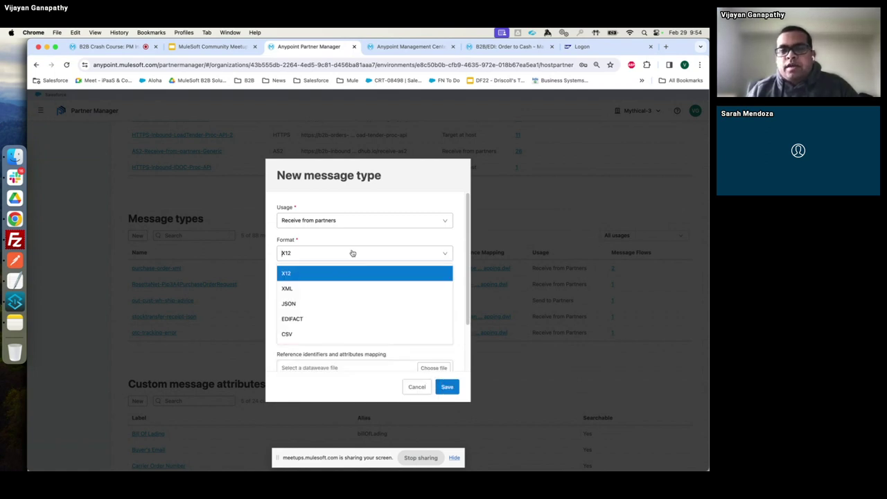
{"action": "left_click", "coordinate": [296, 319]}
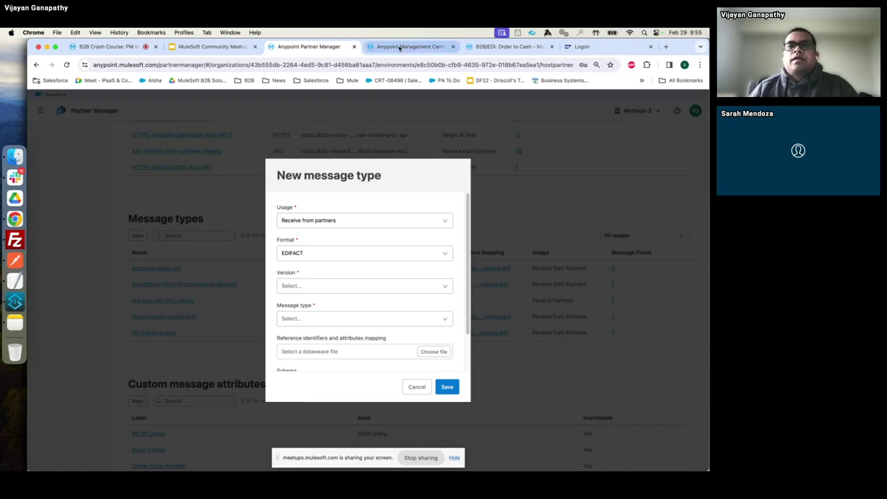
{"action": "left_click", "coordinate": [416, 386]}
Reopen the X12-4010-810 message flow to NexGen Gadgets and enable the expected functional acknowledgement for its message type.
{"action": "scroll", "coordinate": [65, 215], "scroll_direction": "up", "scroll_amount": 10}
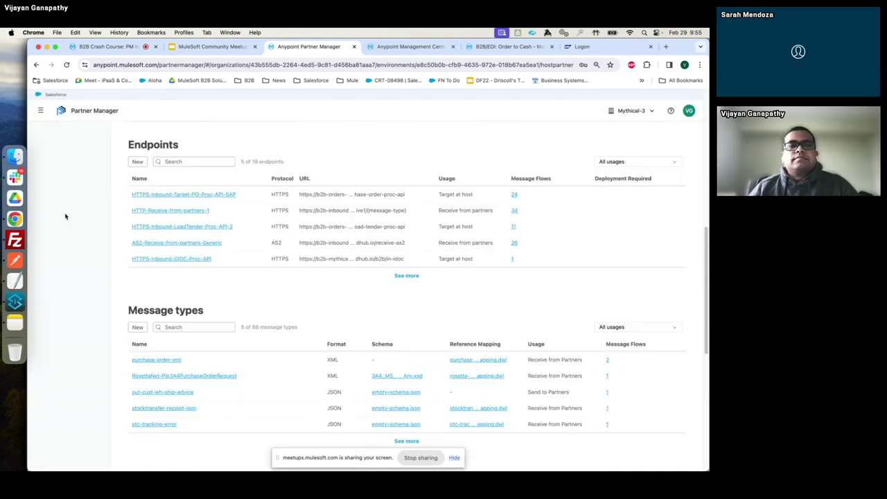
{"action": "scroll", "coordinate": [62, 203], "scroll_direction": "up", "scroll_amount": 3}
{"action": "left_click", "coordinate": [56, 191]}
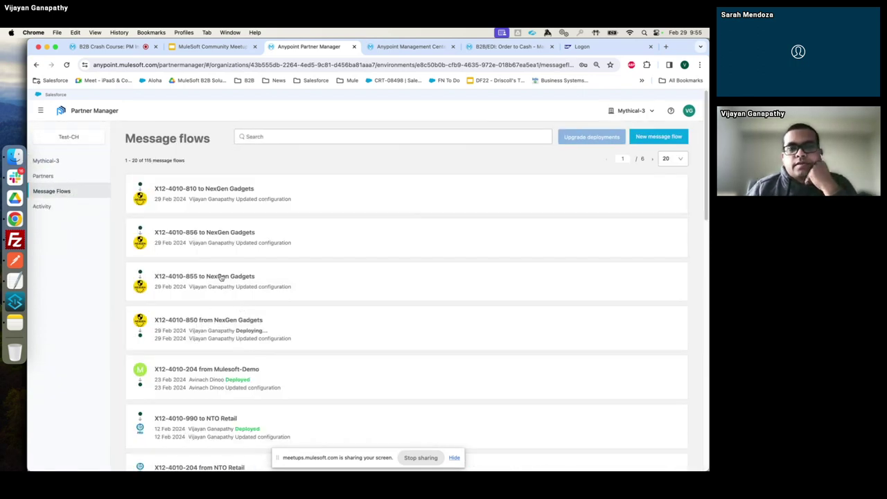
{"action": "left_click", "coordinate": [221, 199]}
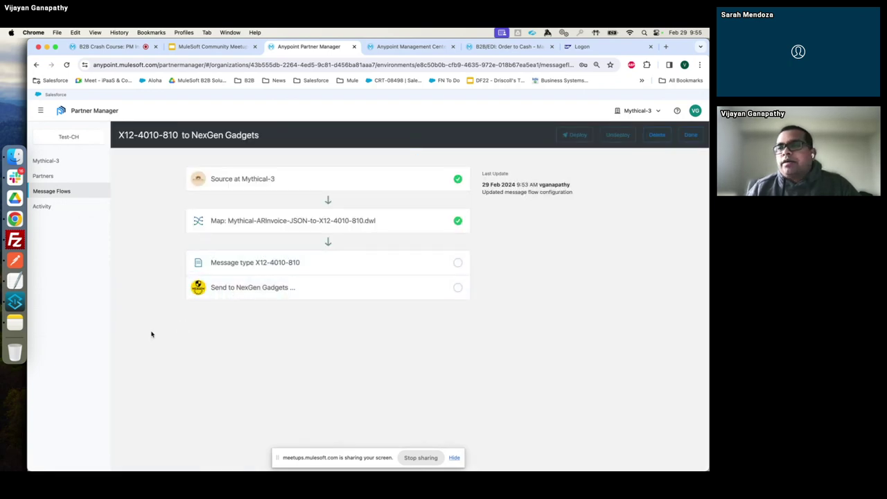
{"action": "left_click", "coordinate": [359, 266]}
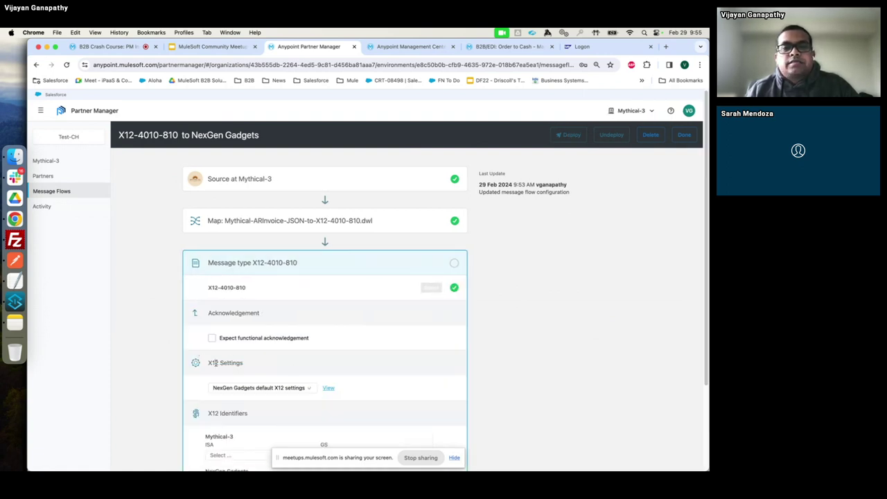
{"action": "left_click", "coordinate": [212, 338]}
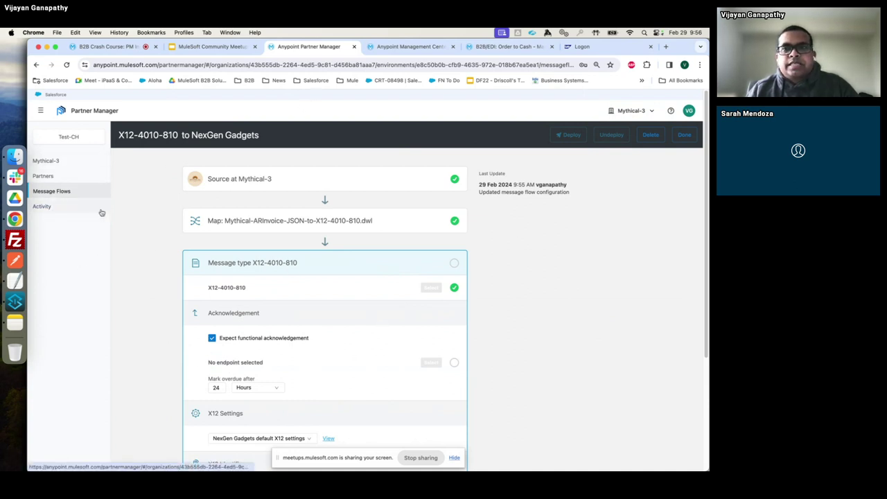
Examine the message activity list, its acknowledgement statuses, and the message attributes available for filtering.
{"action": "left_click", "coordinate": [43, 207]}
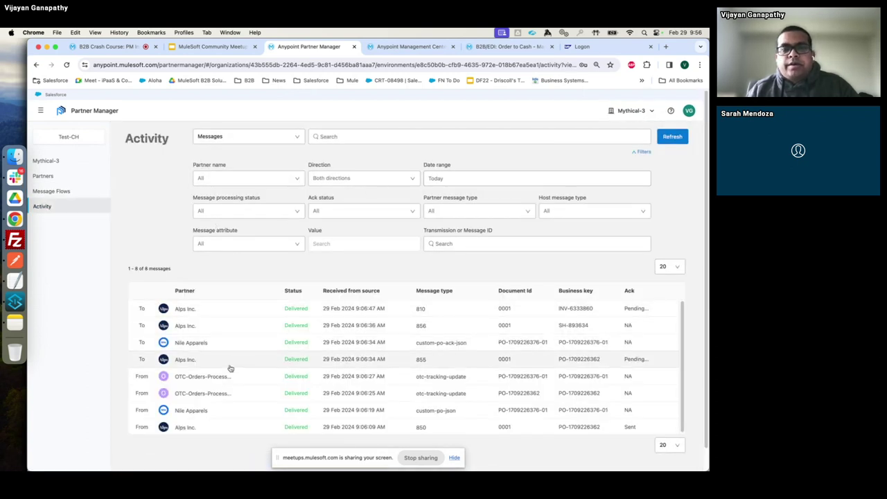
{"action": "left_click", "coordinate": [291, 246]}
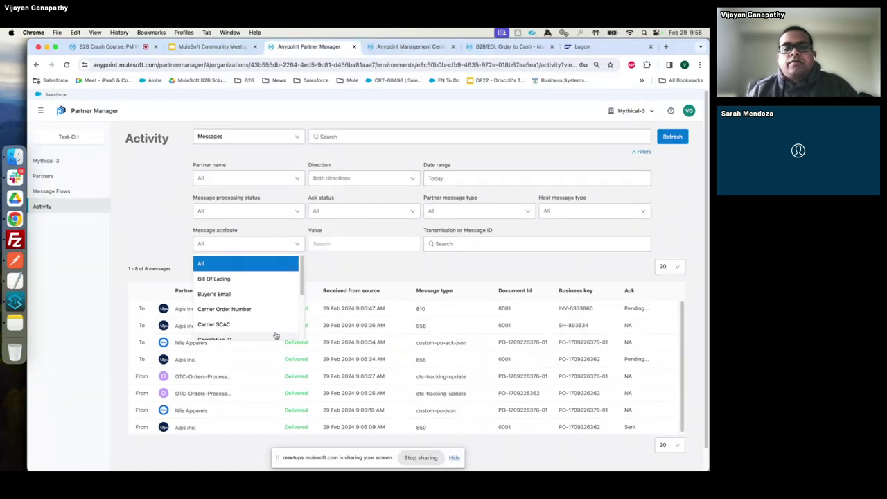
{"action": "left_click", "coordinate": [364, 271]}
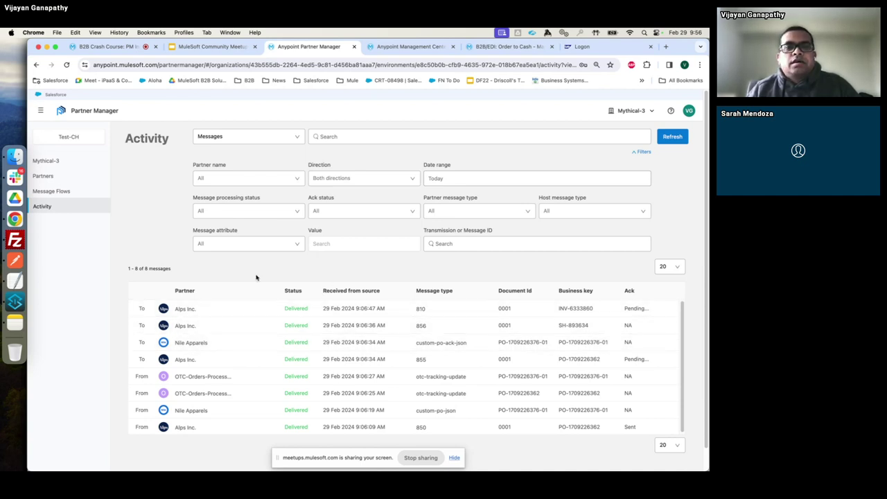
In the X12-4010-810 flow to NexGen Gadgets, set Mythical-3's X12 identifiers to ISA ZZ: MYTHICAL and GS MYTHICAL.
{"action": "left_click", "coordinate": [51, 193]}
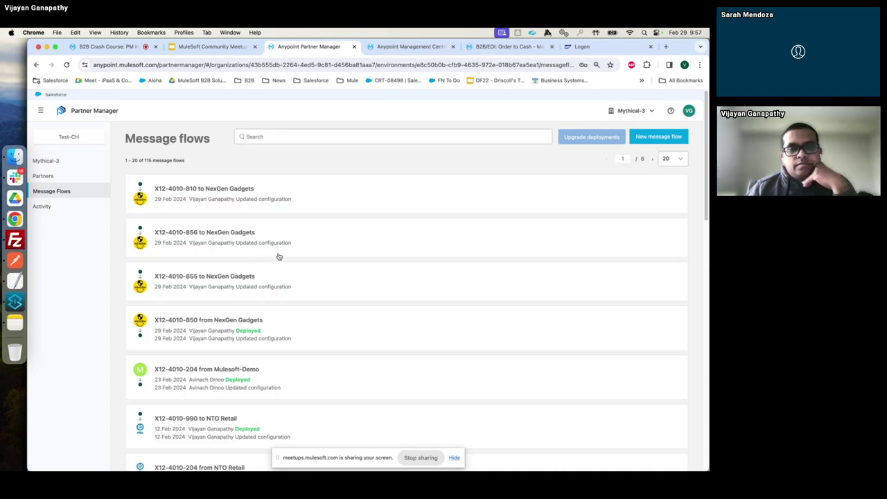
{"action": "left_click", "coordinate": [247, 190]}
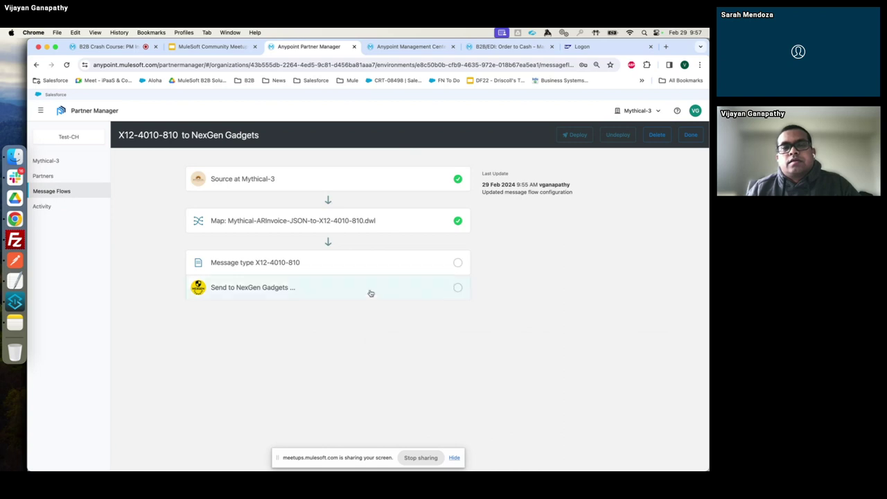
{"action": "left_click", "coordinate": [366, 263]}
{"action": "scroll", "coordinate": [323, 370], "scroll_direction": "down", "scroll_amount": 1}
{"action": "scroll", "coordinate": [323, 370], "scroll_direction": "down", "scroll_amount": 3}
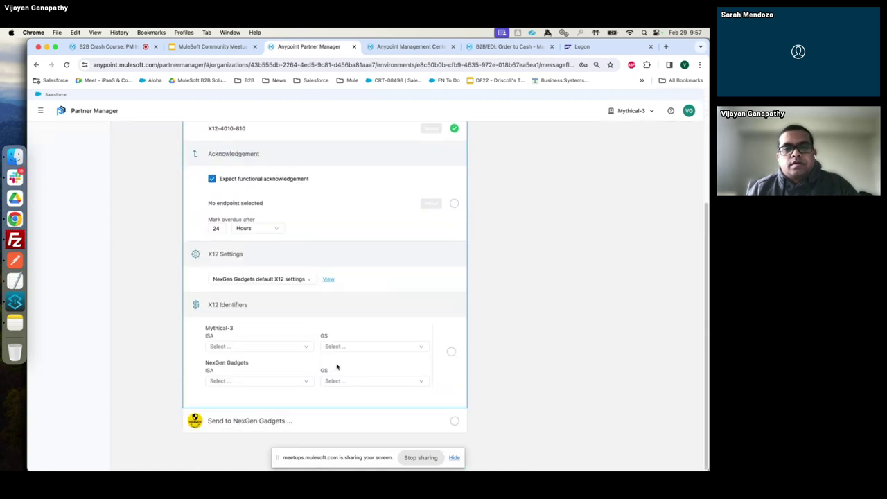
{"action": "left_click", "coordinate": [270, 347]}
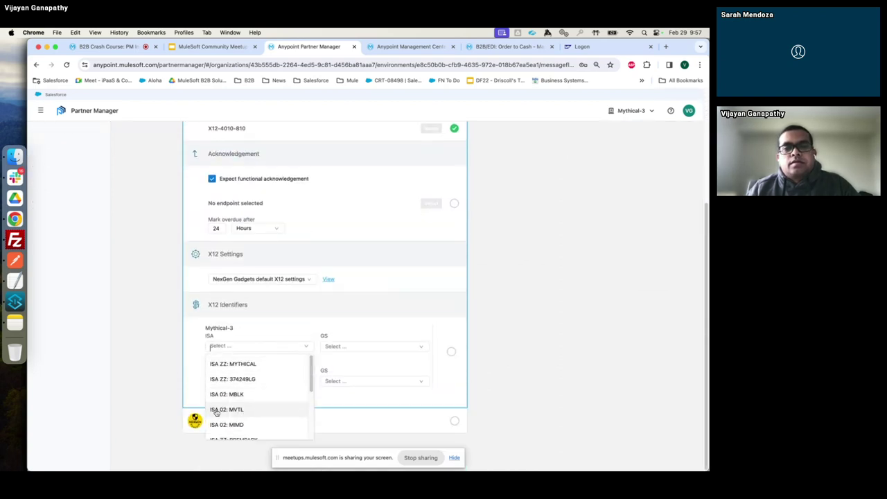
{"action": "left_click", "coordinate": [249, 365]}
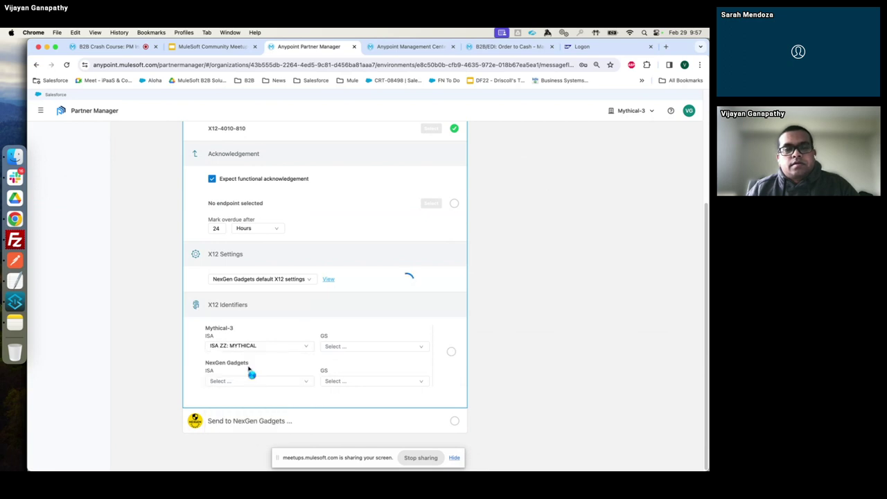
{"action": "left_click", "coordinate": [361, 347]}
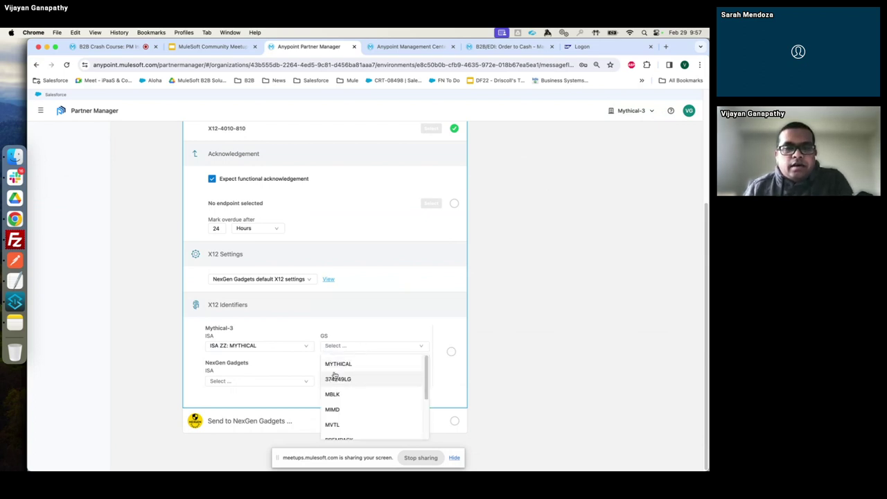
{"action": "left_click", "coordinate": [338, 363]}
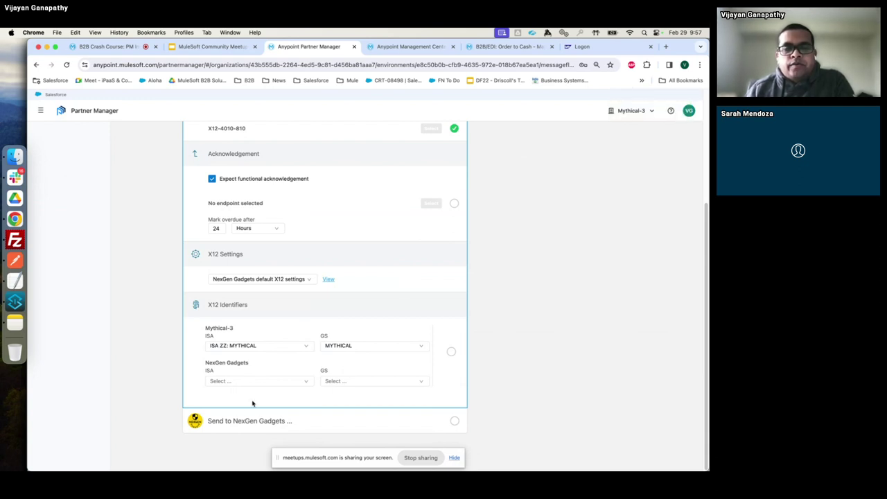
Set NexGen Gadgets' X12 identifiers to ISA ZZ: NEXGEN and GS NEXGEN.
{"action": "left_click", "coordinate": [282, 380]}
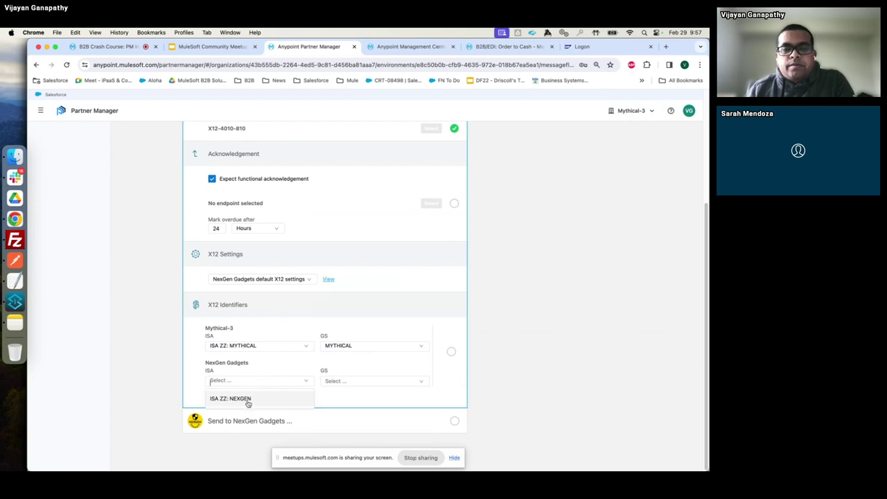
{"action": "left_click", "coordinate": [248, 400]}
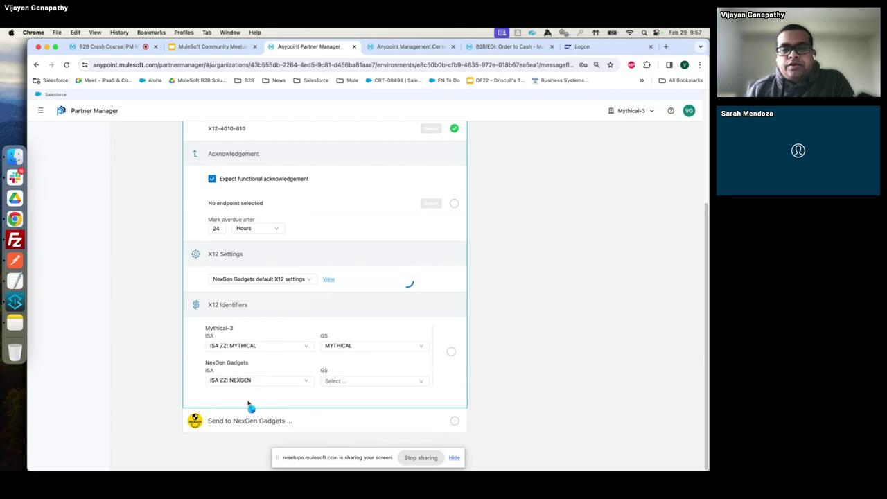
{"action": "left_click", "coordinate": [421, 383]}
{"action": "left_click", "coordinate": [346, 400]}
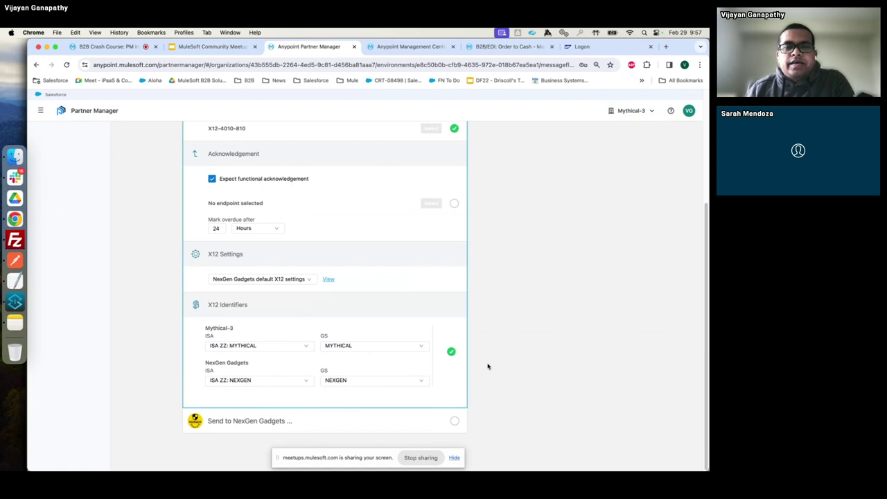
Assign SFTP-Receive-from-NexGen-Gadgets-1 as the endpoint for receiving acknowledgements from NexGen Gadgets.
{"action": "left_click", "coordinate": [430, 203]}
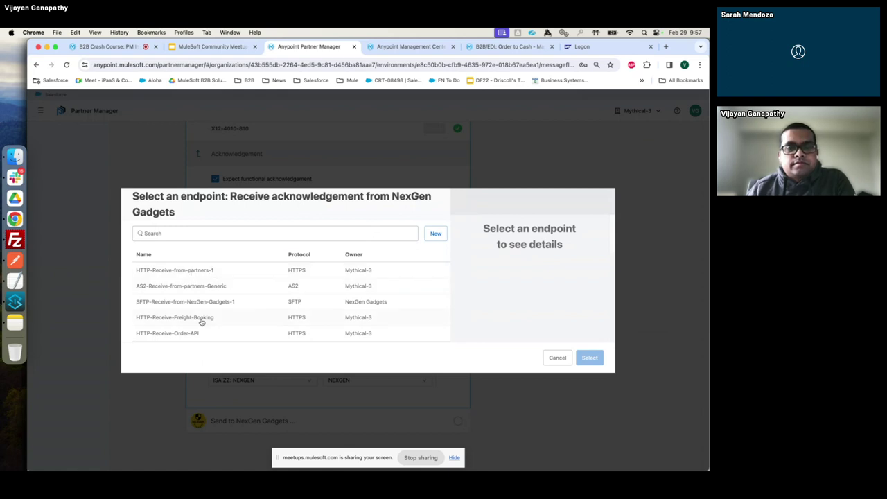
{"action": "left_click", "coordinate": [221, 303]}
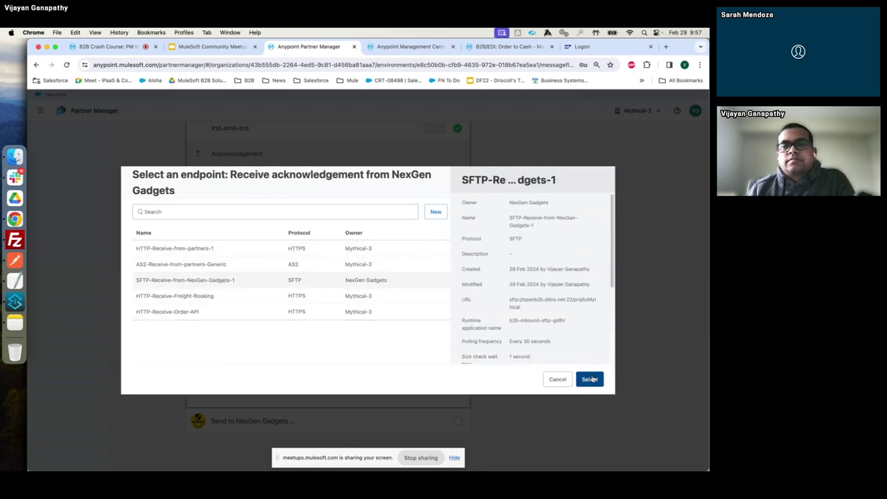
{"action": "left_click", "coordinate": [589, 379]}
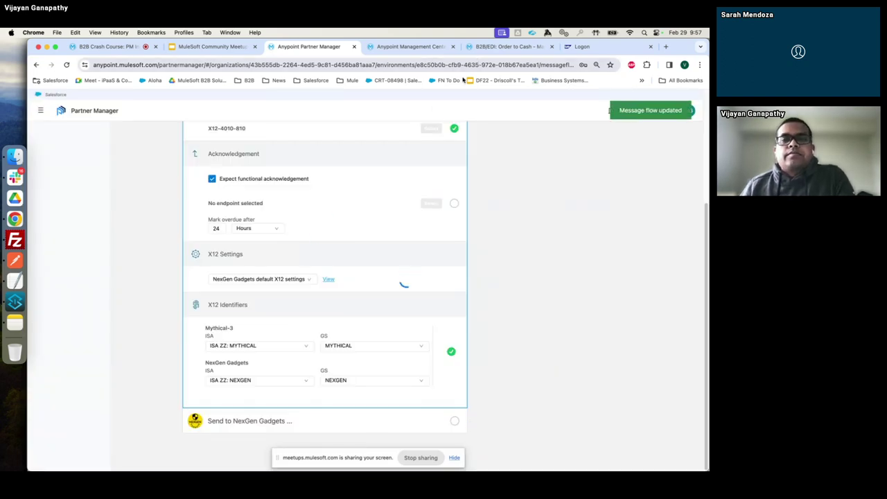
Switch to Exchange and review the B2B/EDI: Order to Cash - Mapping Examples page, including the inbound X12 850 purchase order mapping.
{"action": "left_click", "coordinate": [497, 46]}
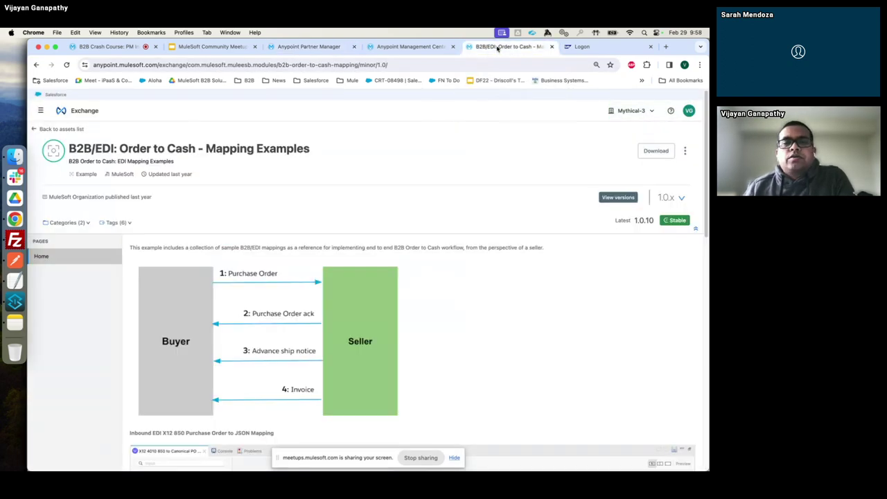
{"action": "scroll", "coordinate": [374, 313], "scroll_direction": "down", "scroll_amount": 4}
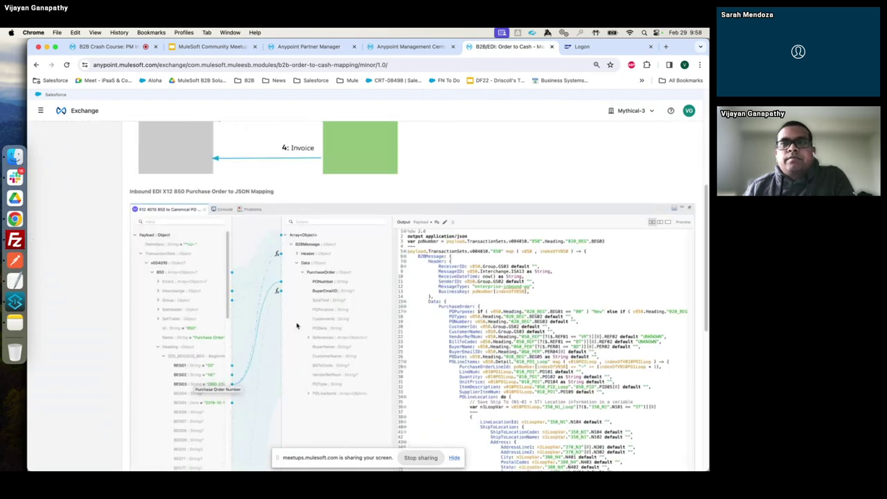
{"action": "scroll", "coordinate": [296, 325], "scroll_direction": "down", "scroll_amount": 3}
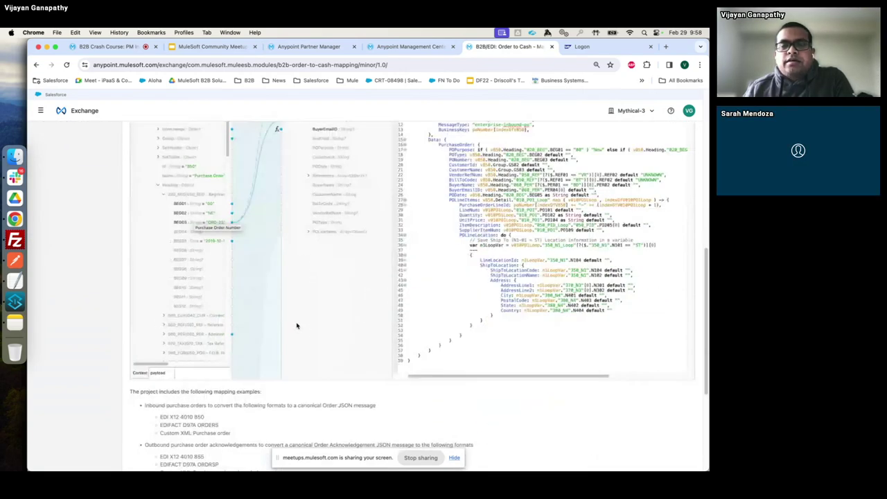
In Partner Manager, deploy the X12-4010-855 message flow to NexGen Gadgets with the deployment comment 855.
{"action": "left_click", "coordinate": [309, 46]}
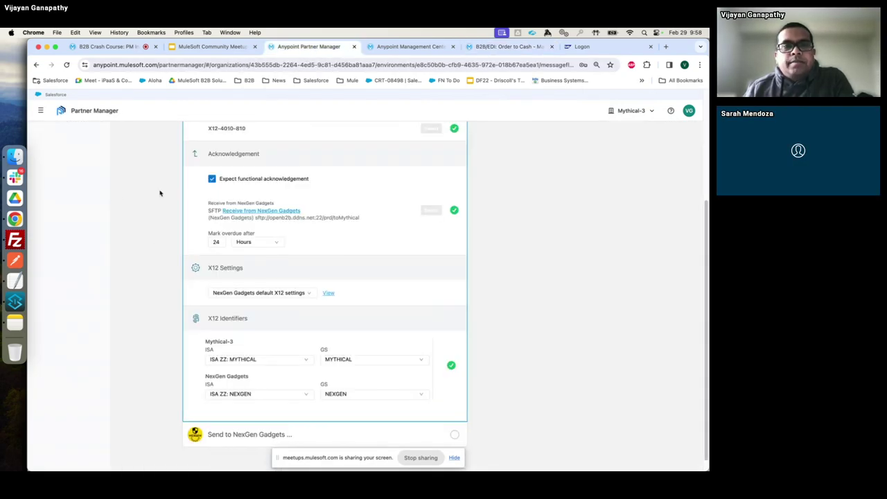
{"action": "scroll", "coordinate": [160, 193], "scroll_direction": "up", "scroll_amount": 10}
{"action": "left_click", "coordinate": [58, 191]}
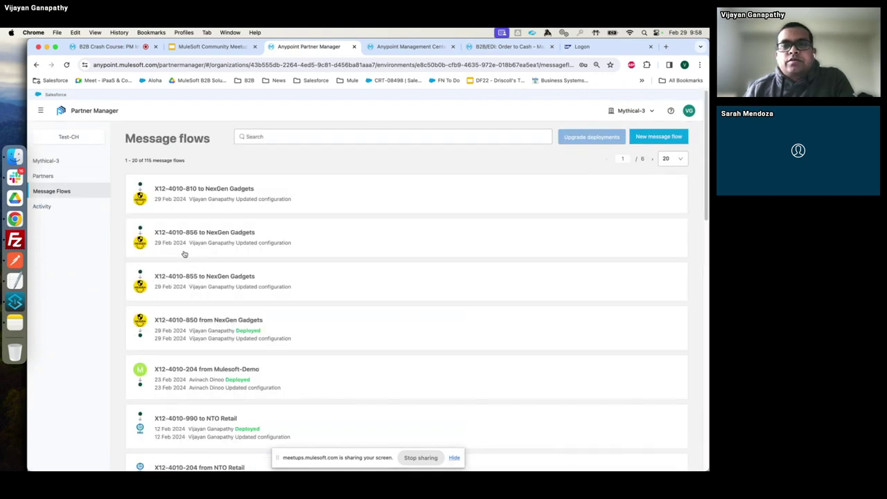
{"action": "left_click", "coordinate": [217, 289]}
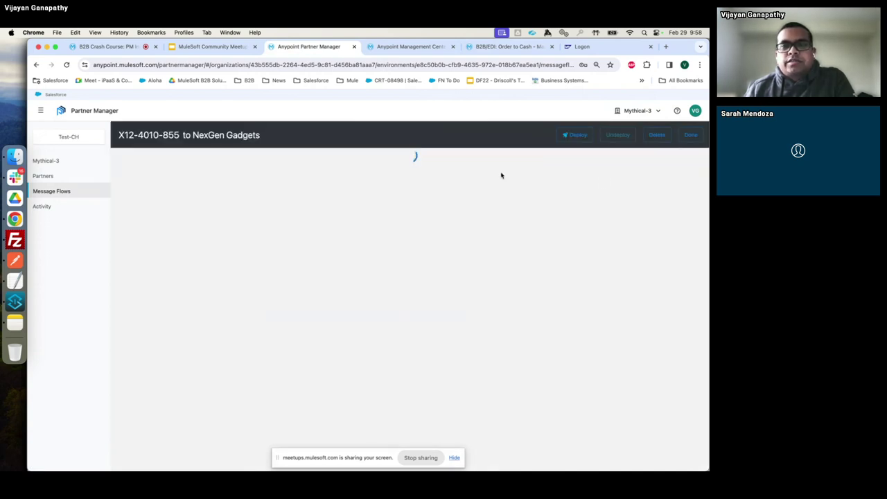
{"action": "left_click", "coordinate": [574, 134]}
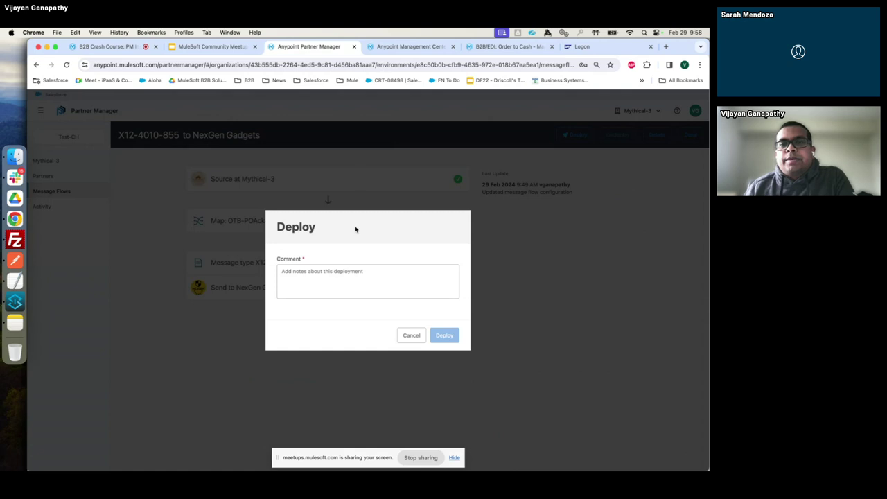
{"action": "left_click", "coordinate": [345, 284]}
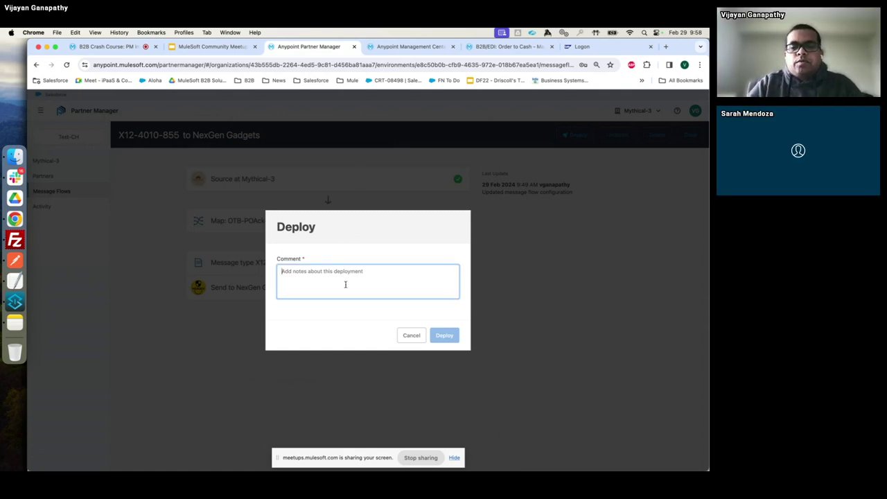
{"action": "type", "text": "850"}
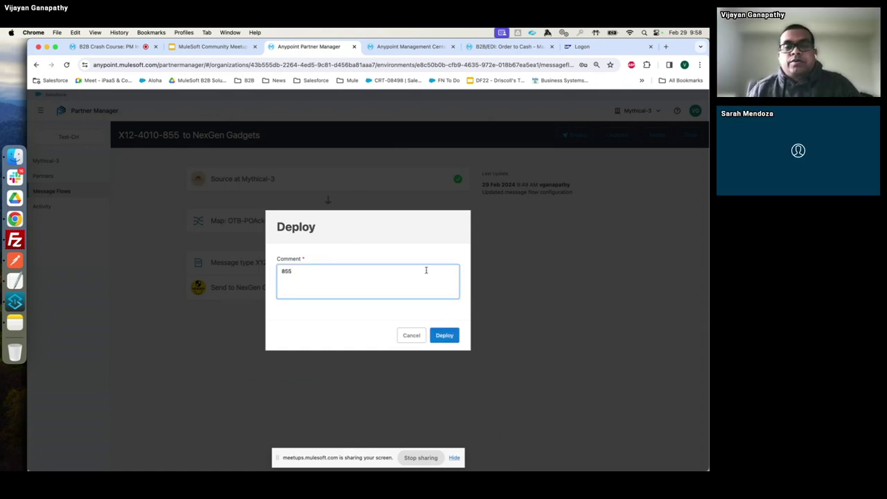
{"action": "left_click", "coordinate": [444, 336]}
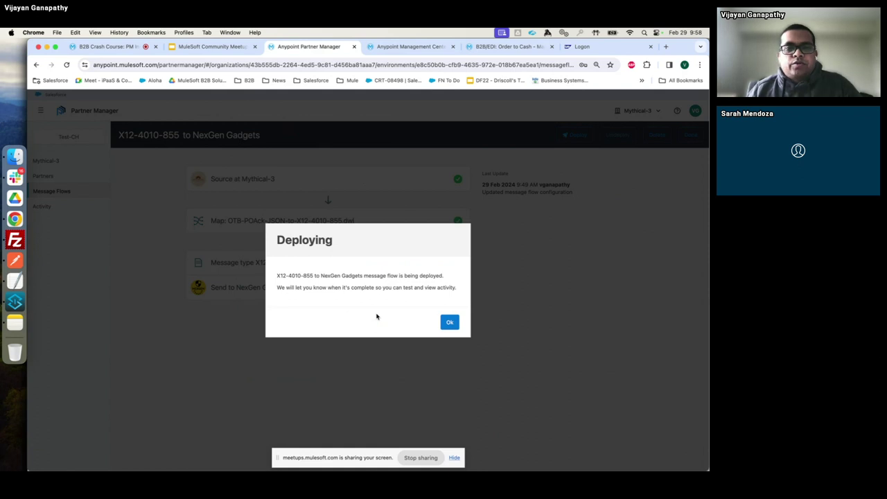
{"action": "left_click", "coordinate": [451, 323]}
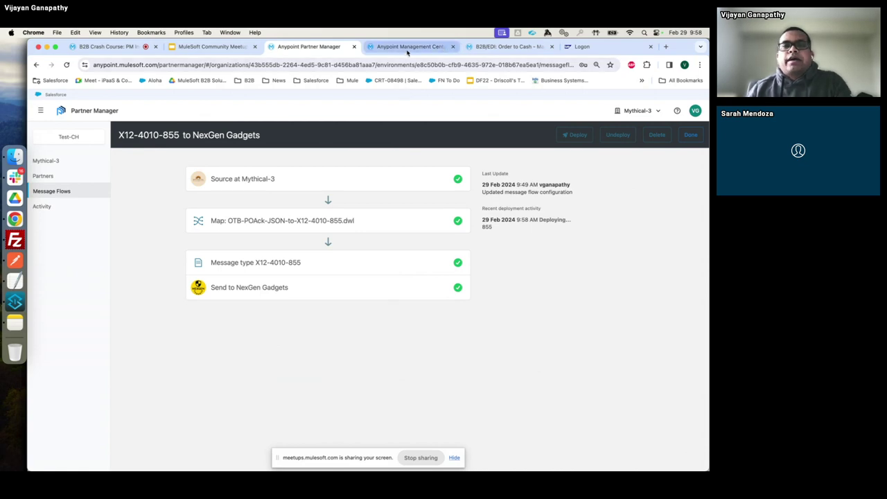
Switch to Exchange, return to the B2B/EDI asset list and open the Customize EDI X12 schema for B2B Integrations example.
{"action": "left_click", "coordinate": [487, 47]}
{"action": "scroll", "coordinate": [309, 295], "scroll_direction": "up", "scroll_amount": 10}
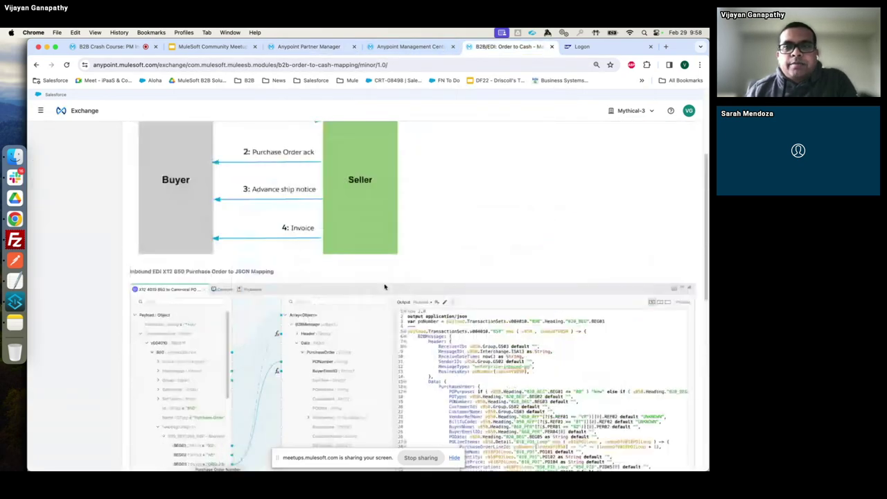
{"action": "left_click", "coordinate": [40, 130]}
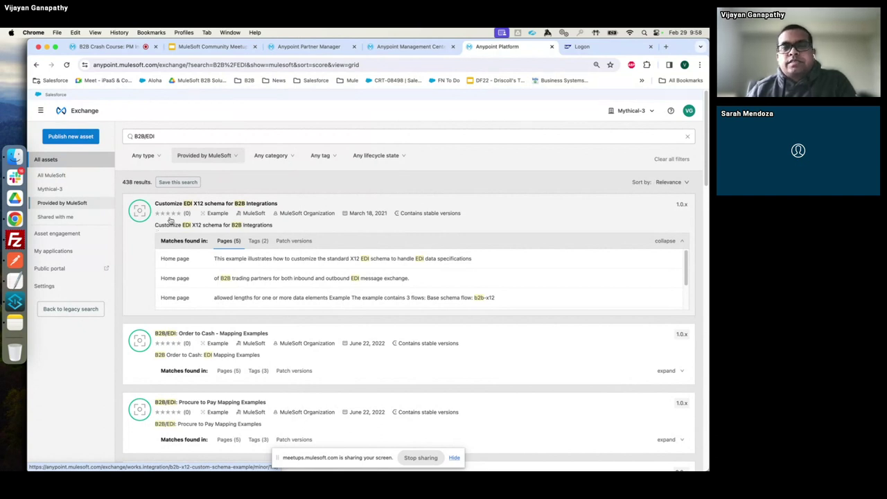
{"action": "left_click", "coordinate": [202, 206]}
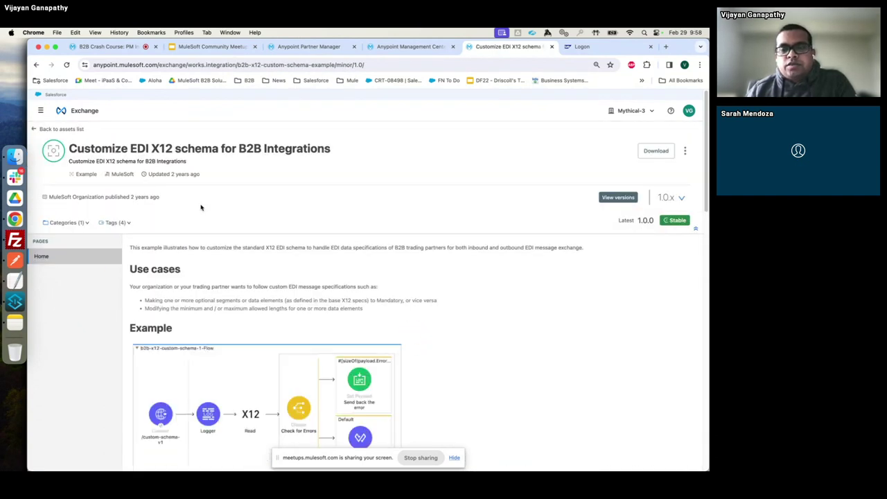
Examine the X12 schema customization example: its use cases, base and custom schema flows, and the element overrides in the 850 ESL code.
{"action": "scroll", "coordinate": [521, 406], "scroll_direction": "down", "scroll_amount": 4}
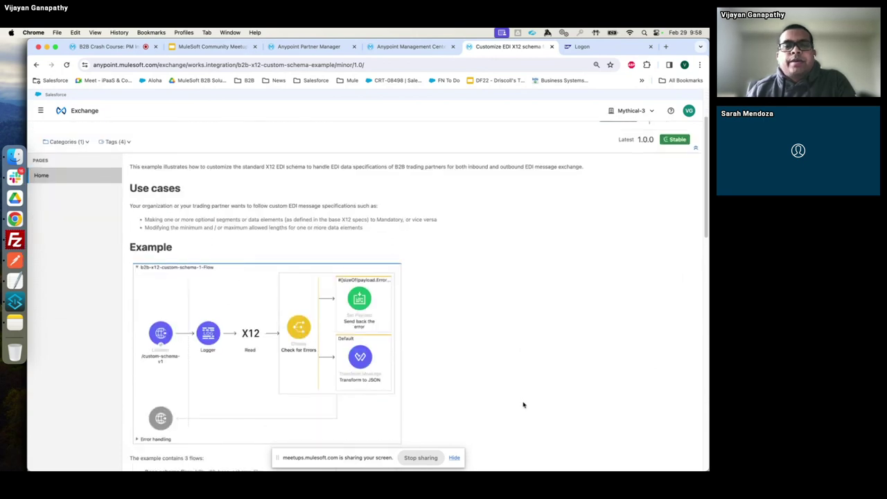
{"action": "scroll", "coordinate": [524, 405], "scroll_direction": "down", "scroll_amount": 3}
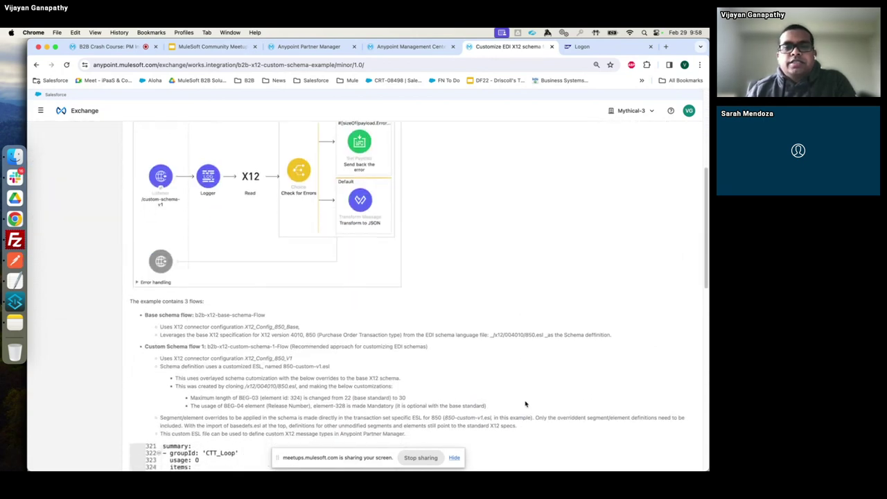
{"action": "scroll", "coordinate": [524, 401], "scroll_direction": "up", "scroll_amount": 7}
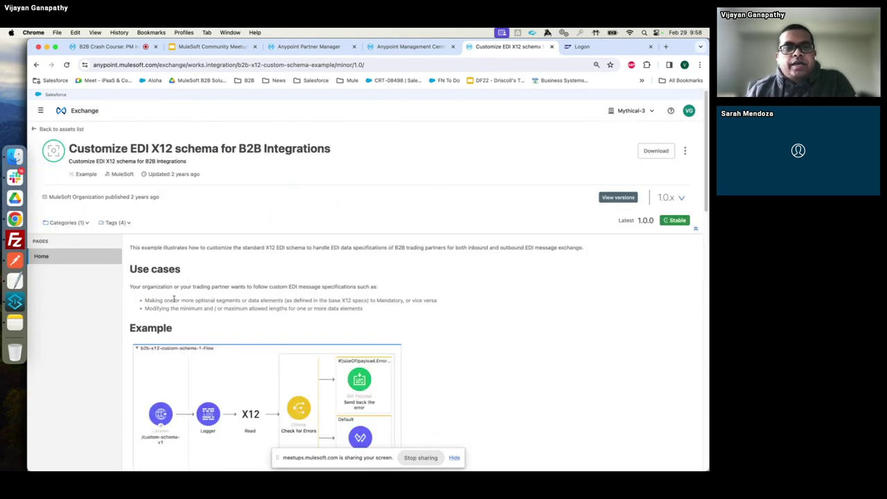
{"action": "scroll", "coordinate": [331, 369], "scroll_direction": "down", "scroll_amount": 3}
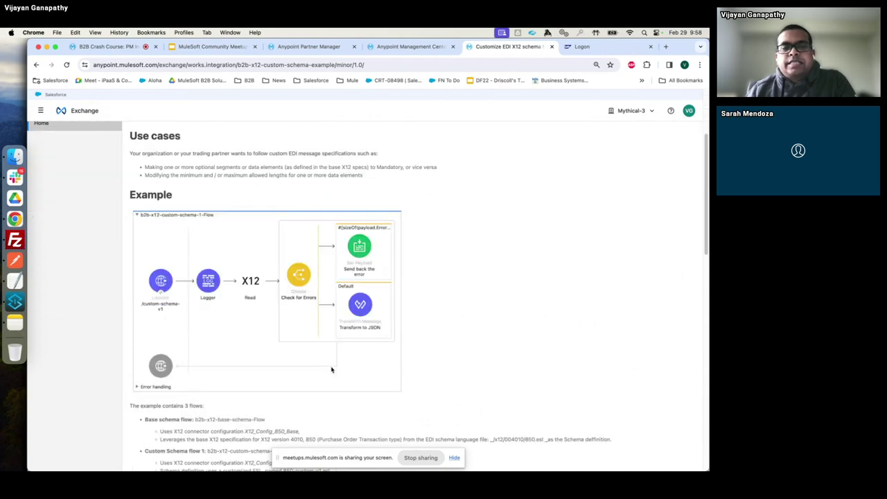
{"action": "scroll", "coordinate": [424, 335], "scroll_direction": "down", "scroll_amount": 7}
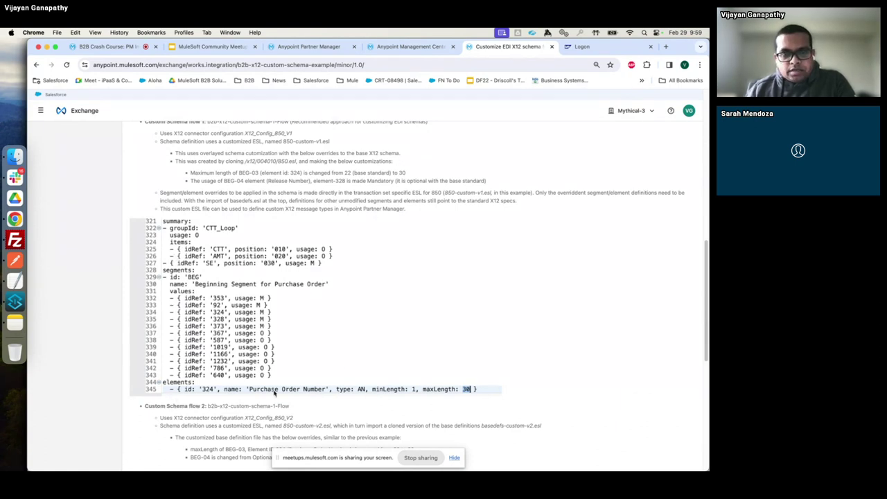
{"action": "scroll", "coordinate": [277, 298], "scroll_direction": "up", "scroll_amount": 15}
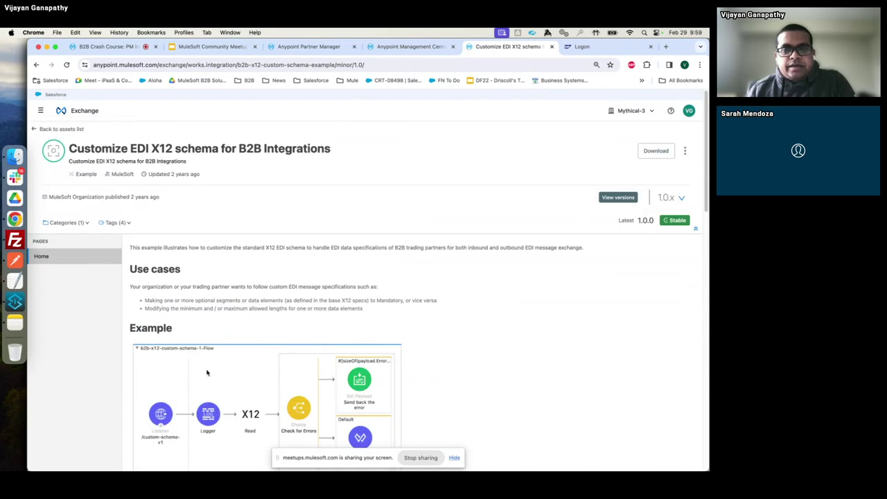
{"action": "scroll", "coordinate": [319, 352], "scroll_direction": "down", "scroll_amount": 6}
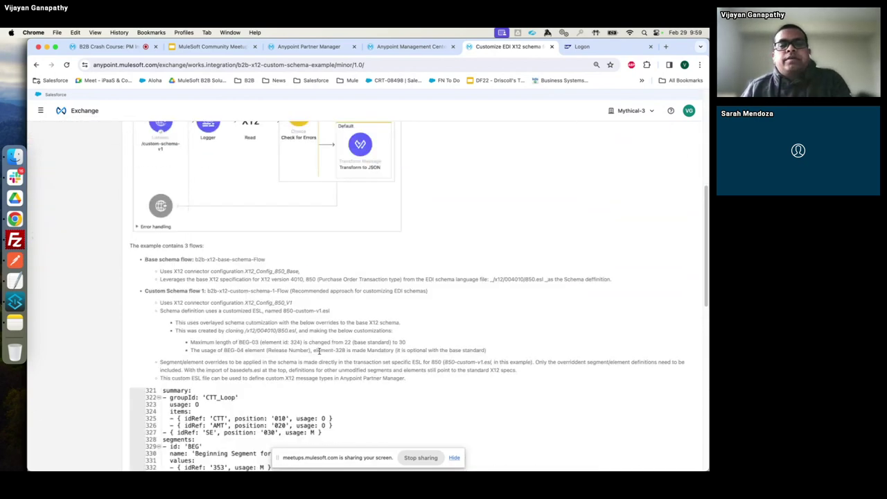
{"action": "scroll", "coordinate": [265, 368], "scroll_direction": "down", "scroll_amount": 5}
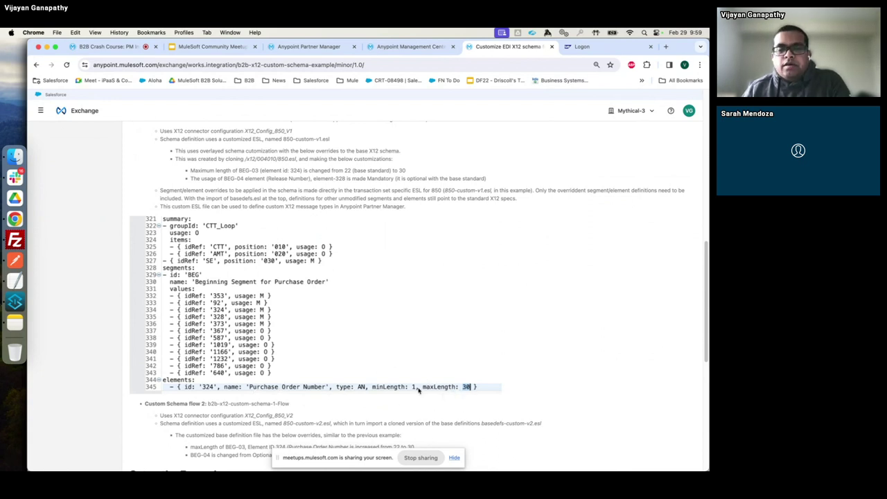
{"action": "scroll", "coordinate": [465, 379], "scroll_direction": "down", "scroll_amount": 2}
{"action": "scroll", "coordinate": [465, 379], "scroll_direction": "down", "scroll_amount": 1}
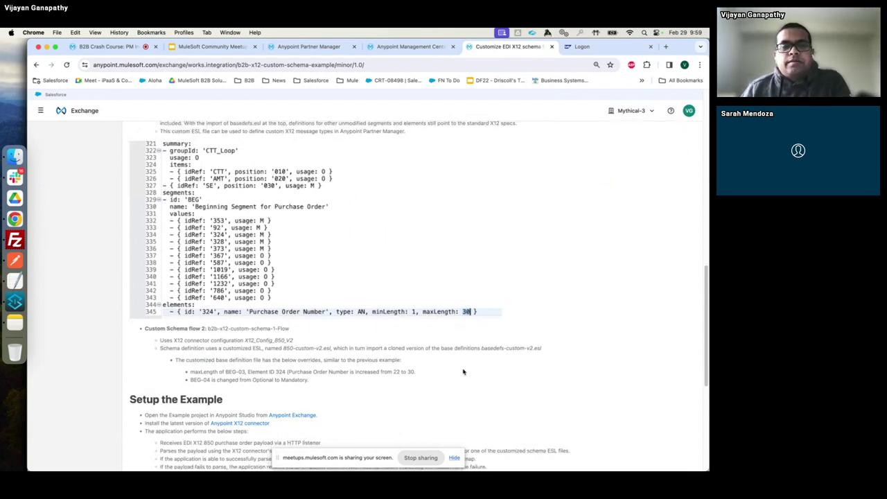
{"action": "scroll", "coordinate": [463, 372], "scroll_direction": "up", "scroll_amount": 2}
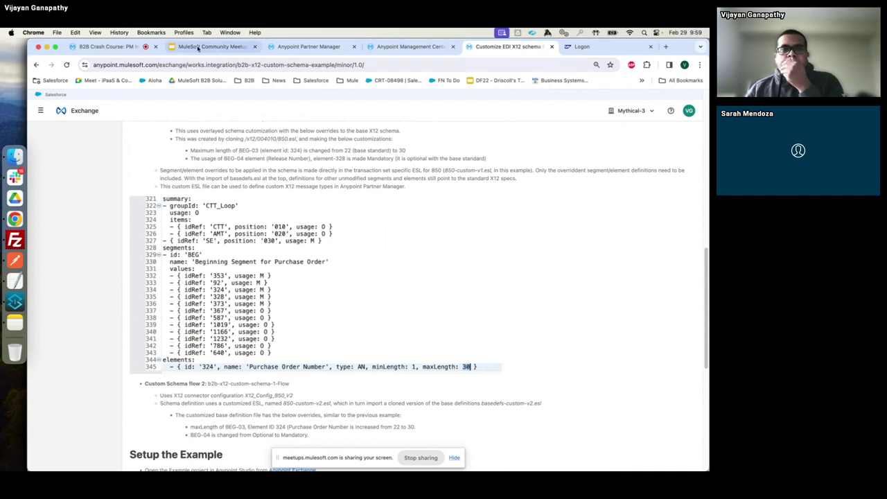
Switch to the B2B Crash Course meeting room and hide the screen-sharing notice.
{"action": "left_click", "coordinate": [100, 49]}
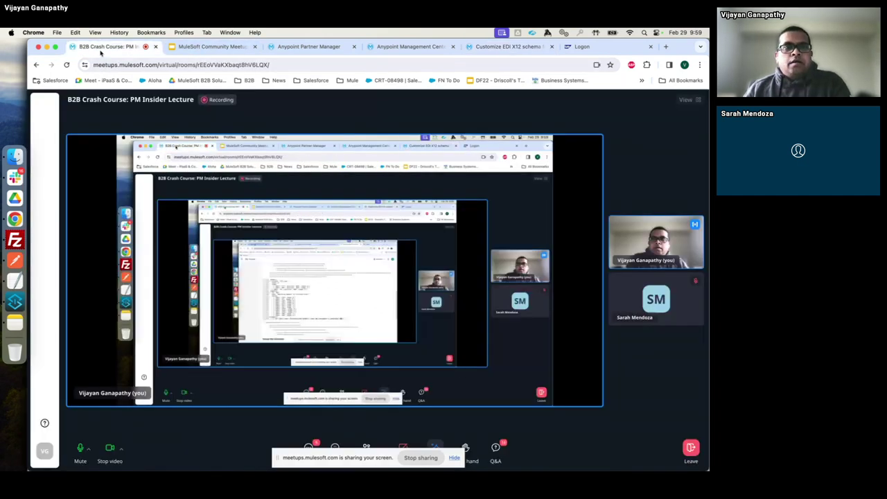
{"action": "left_click", "coordinate": [454, 458]}
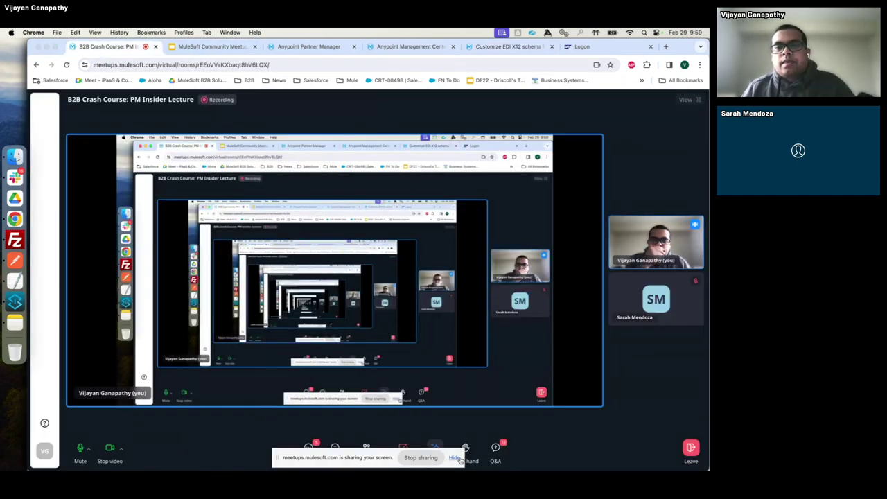
Switch to Partner Manager and open the X12-4010-856 message flow to NexGen Gadgets.
{"action": "left_click", "coordinate": [314, 48]}
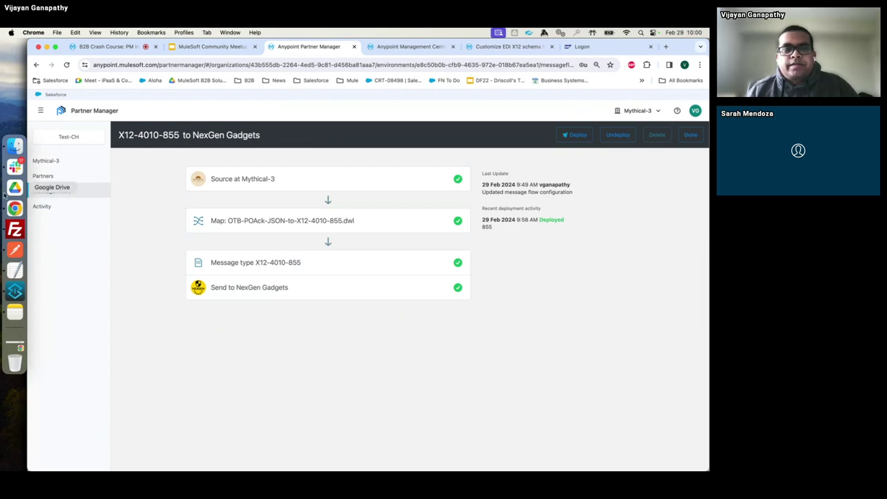
{"action": "left_click", "coordinate": [61, 191]}
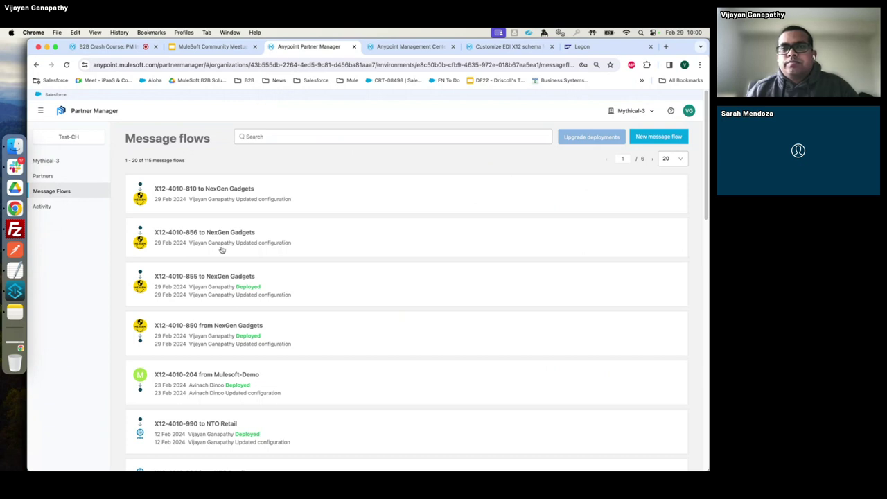
{"action": "left_click", "coordinate": [248, 241]}
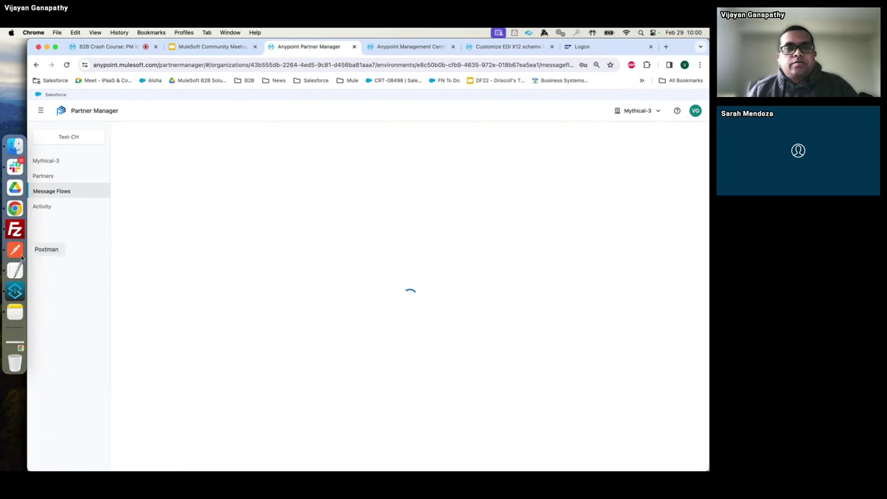
{"action": "key", "text": "super+Tab"}
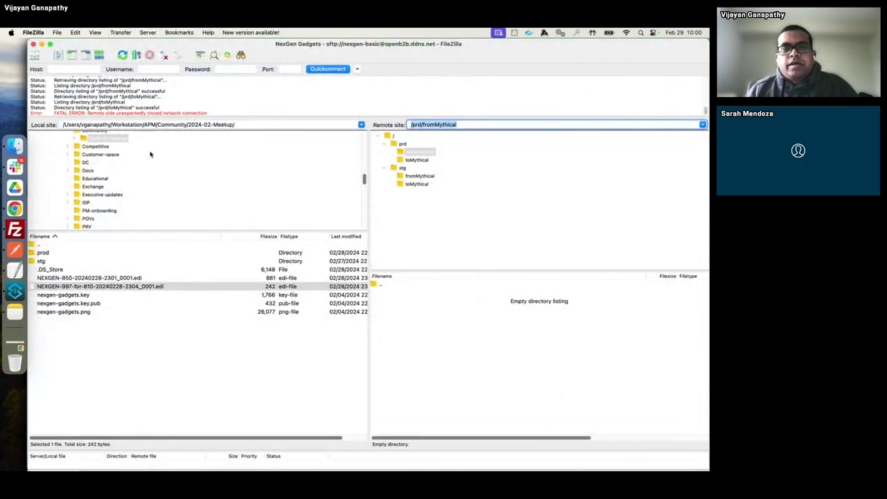
{"action": "key", "text": "super+Tab"}
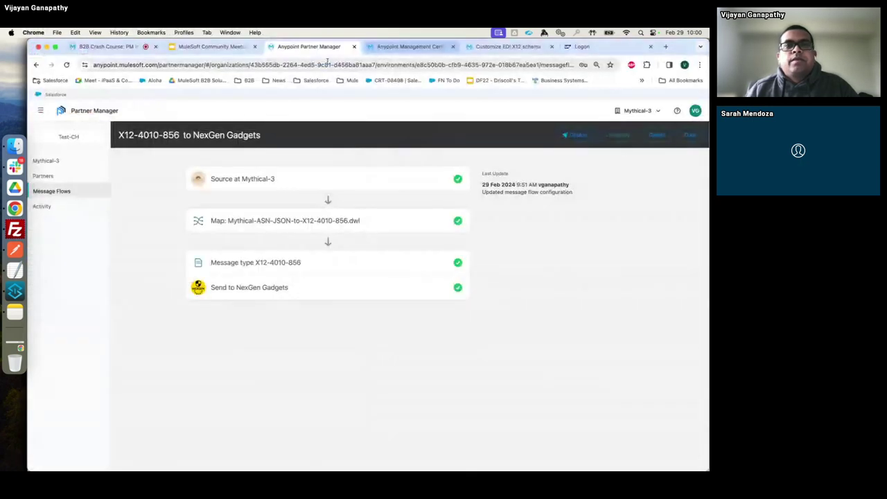
Switch to Runtime Manager and open the logs of the b2b-inbound-sftp-gd8v application.
{"action": "left_click", "coordinate": [412, 48]}
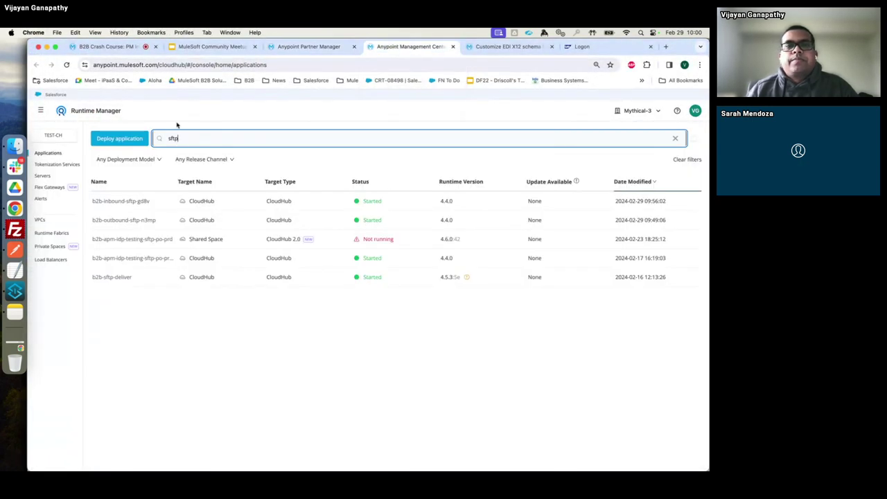
{"action": "left_click", "coordinate": [124, 201]}
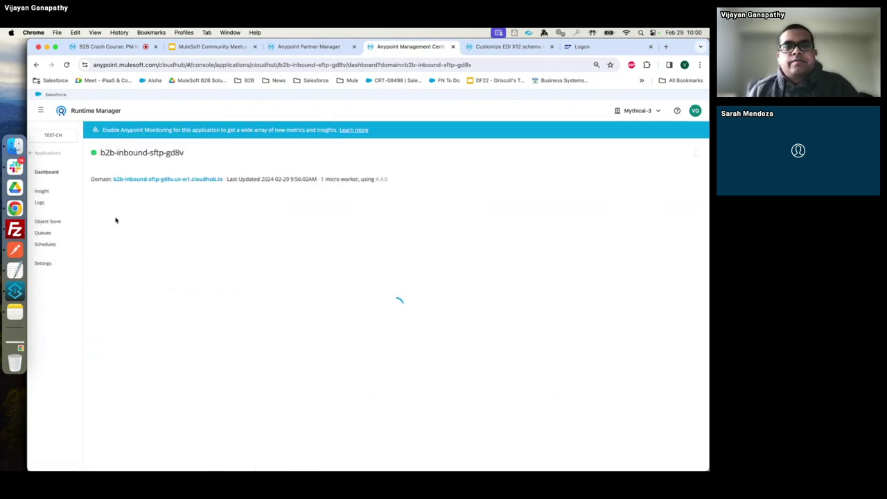
{"action": "left_click", "coordinate": [40, 203]}
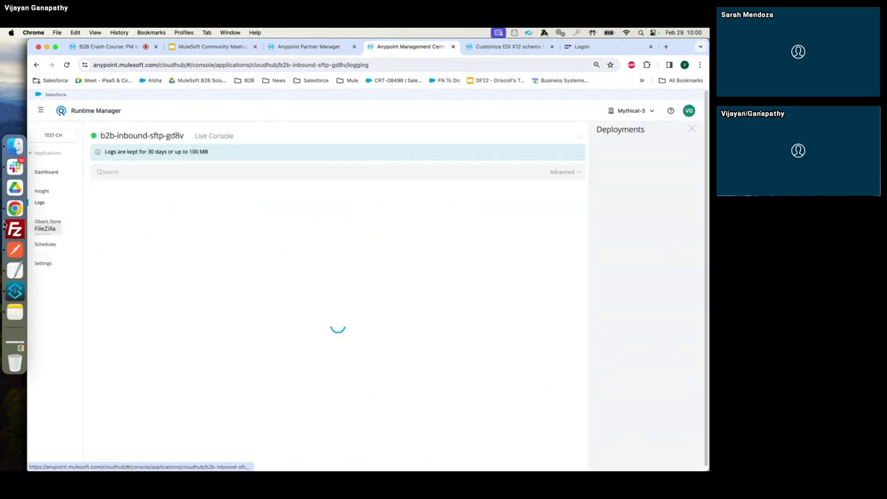
Turn the microphone and camera off and back on in the B2B Crash Course meeting room, and return to Runtime Manager.
{"action": "left_click", "coordinate": [104, 47]}
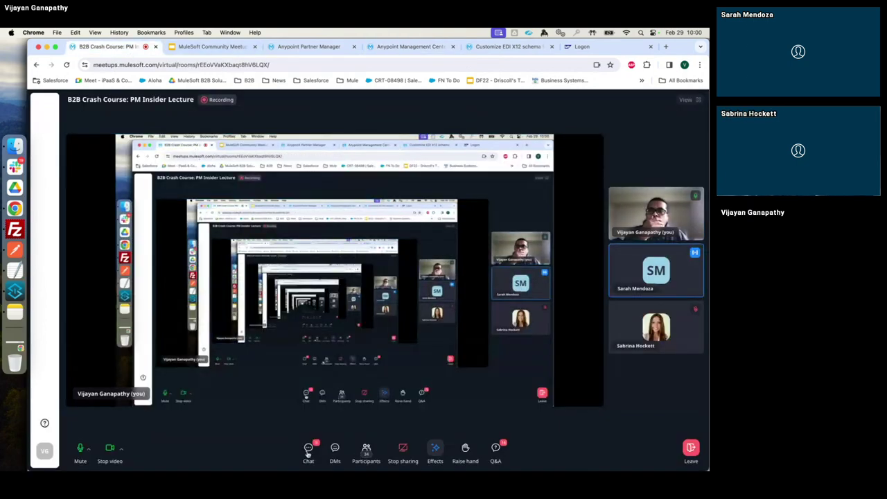
{"action": "left_click", "coordinate": [80, 448]}
{"action": "left_click", "coordinate": [112, 448]}
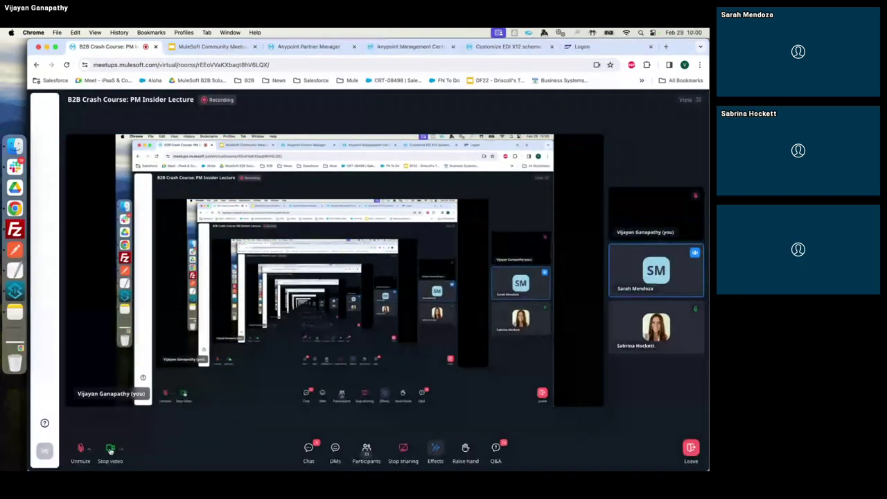
{"action": "left_click", "coordinate": [80, 449]}
{"action": "left_click", "coordinate": [110, 448]}
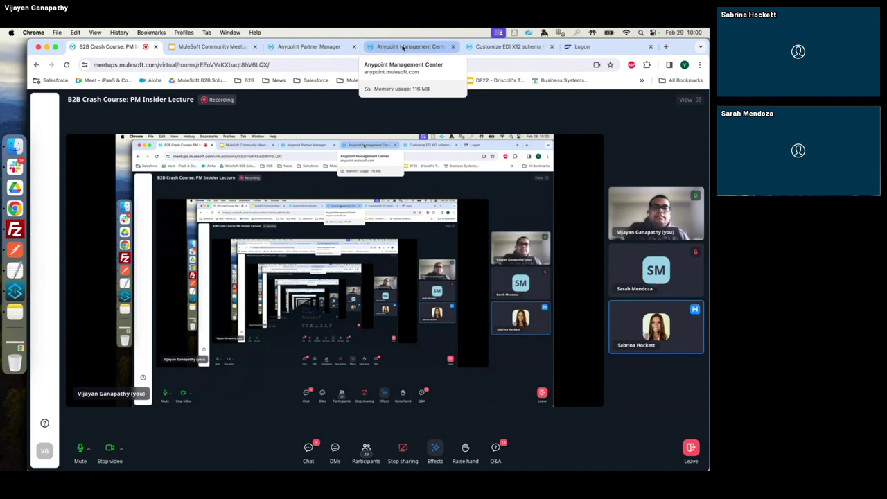
{"action": "left_click", "coordinate": [402, 47]}
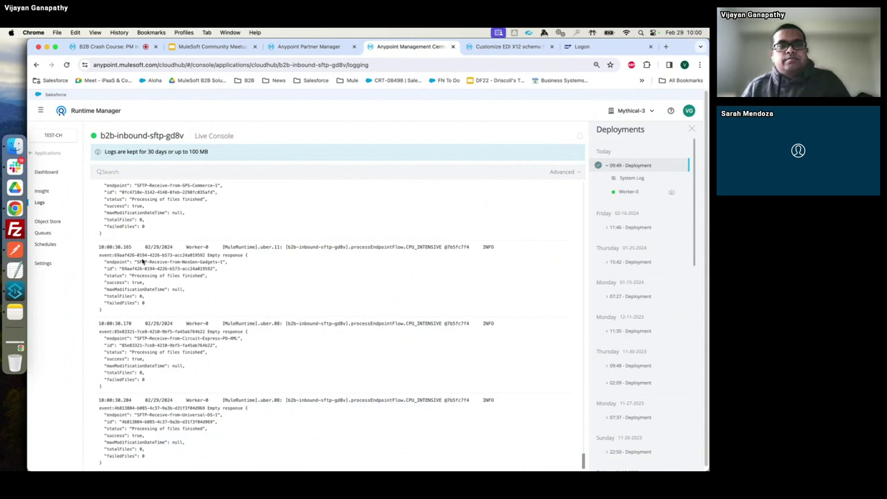
Switch to Partner Manager and deploy the X12-4010-856 message flow to NexGen Gadgets with the comment "Outbound 856".
{"action": "left_click", "coordinate": [320, 47]}
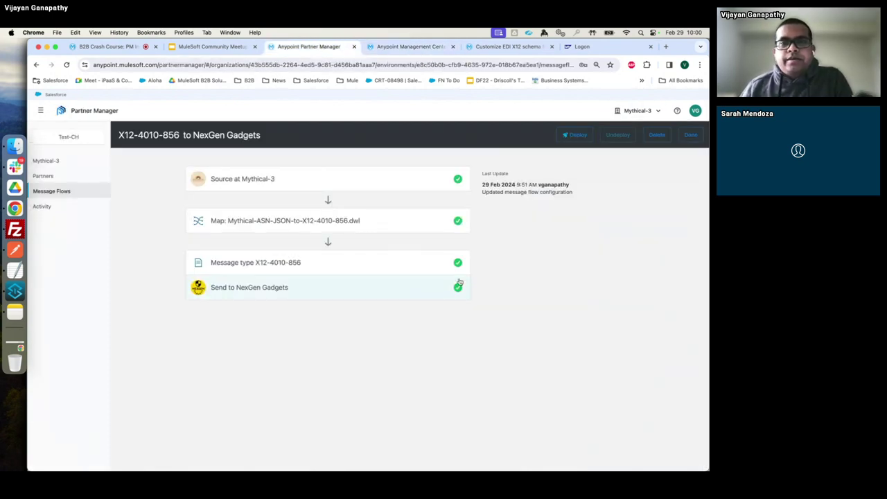
{"action": "left_click", "coordinate": [574, 136]}
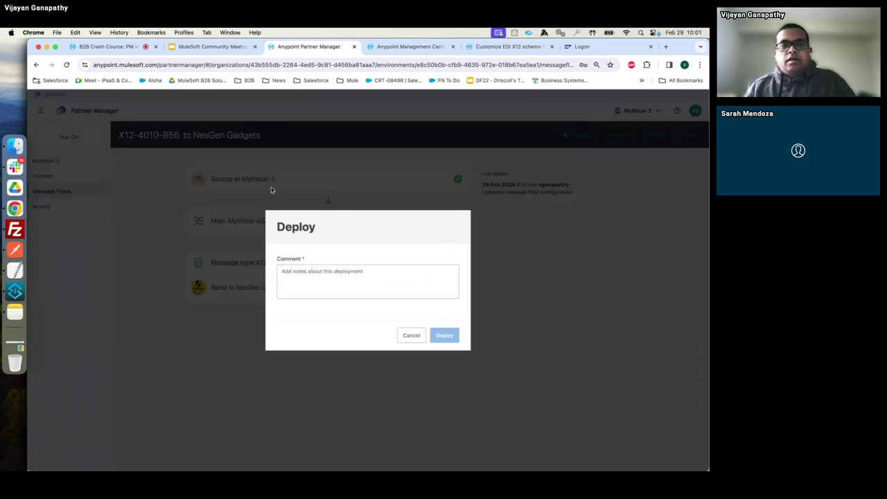
{"action": "left_click", "coordinate": [319, 276]}
{"action": "type", "text": "Outbou"}
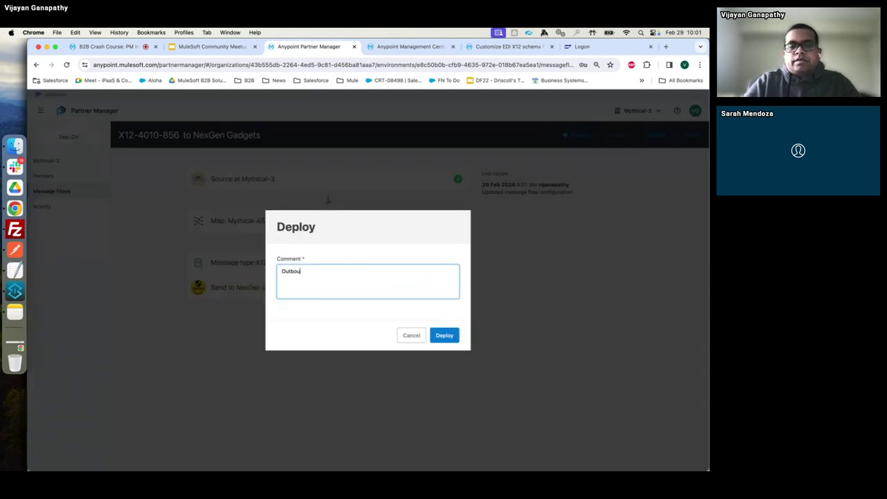
{"action": "type", "text": "nd 856"}
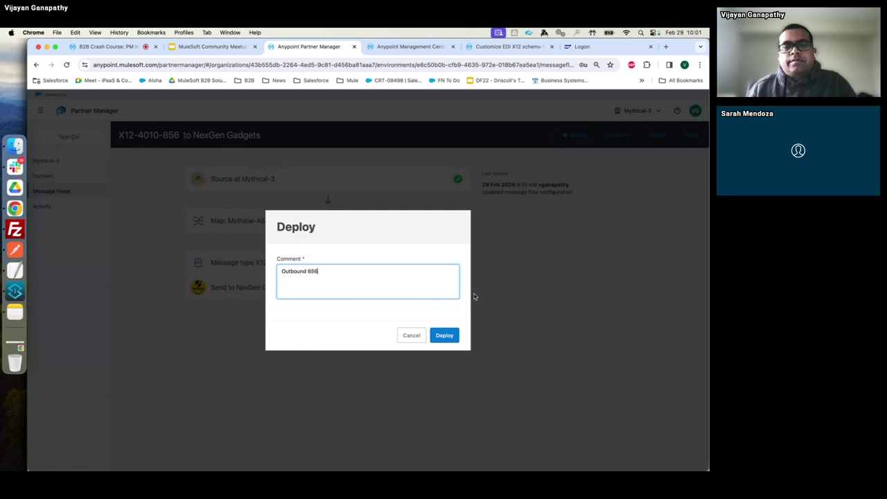
{"action": "left_click", "coordinate": [447, 335]}
Switch to Runtime Manager and examine the b2b-inbound-sftp-gd8v log entries for the NexGen Gadgets and Universal SFTP receive endpoints.
{"action": "left_click", "coordinate": [407, 48]}
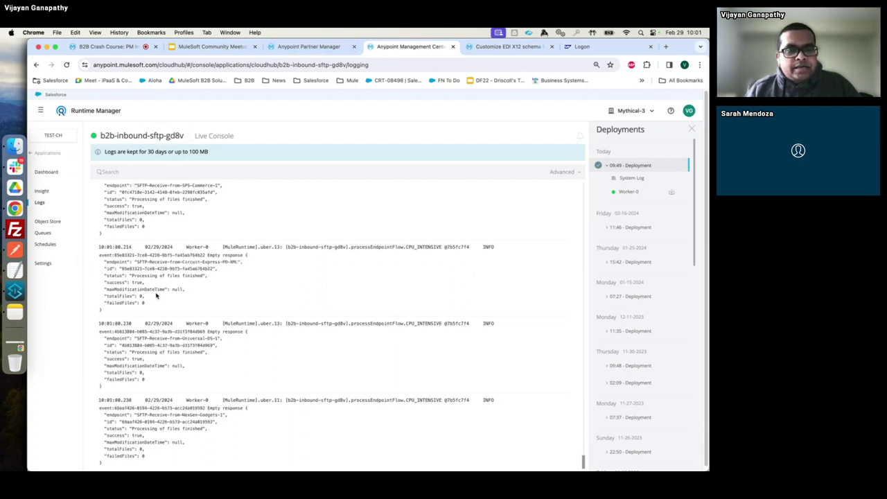
{"action": "scroll", "coordinate": [156, 295], "scroll_direction": "up", "scroll_amount": 3}
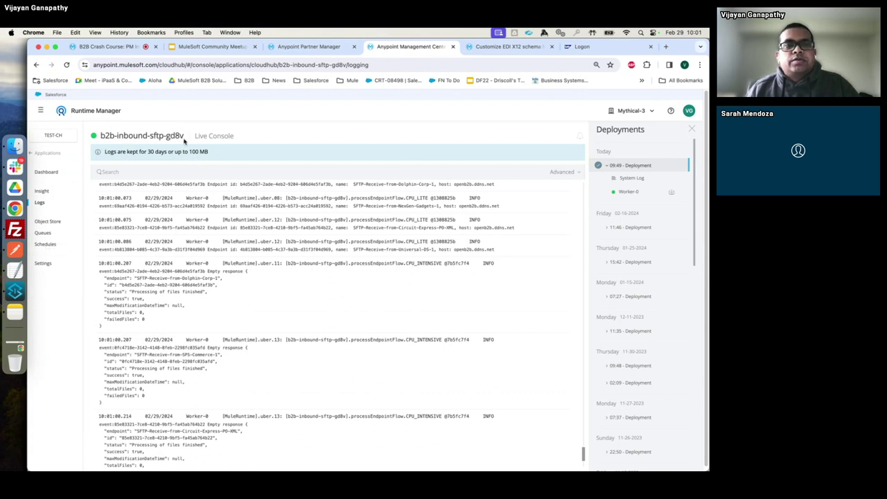
{"action": "scroll", "coordinate": [217, 356], "scroll_direction": "down", "scroll_amount": 5}
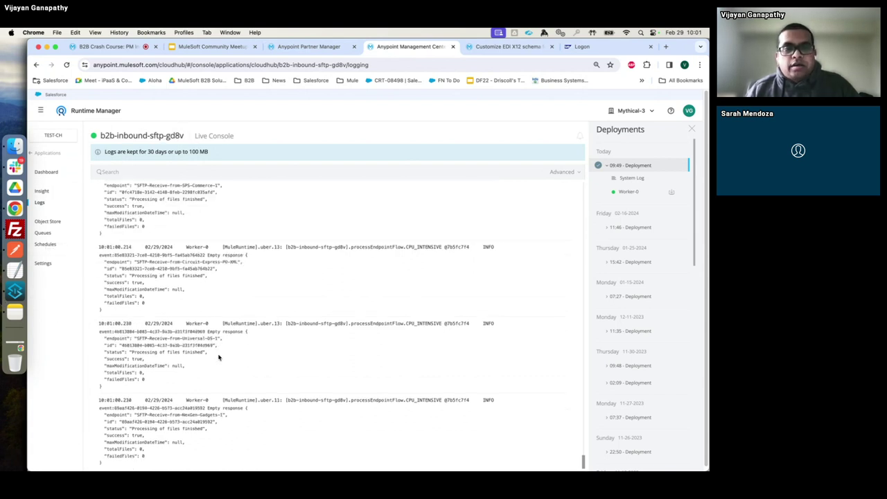
{"action": "left_click_drag", "start_coordinate": [183, 415], "coordinate": [246, 414]}
{"action": "left_click", "coordinate": [203, 415]}
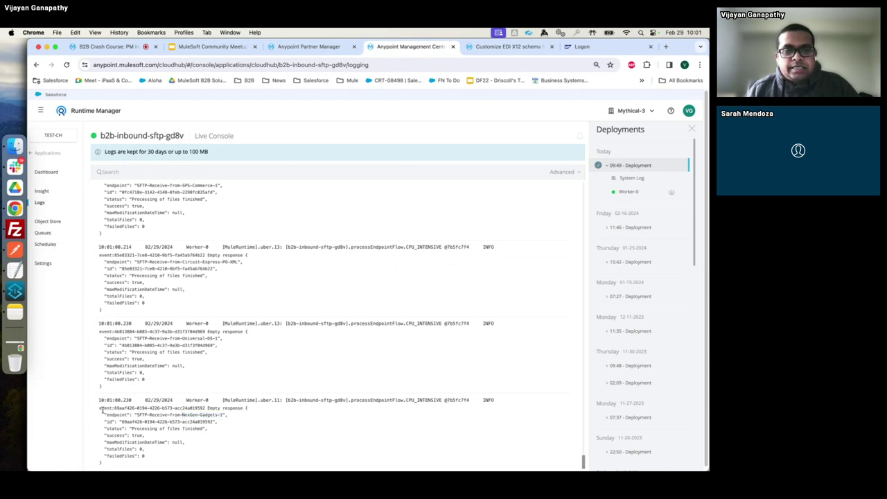
{"action": "left_click_drag", "start_coordinate": [101, 408], "coordinate": [144, 449]}
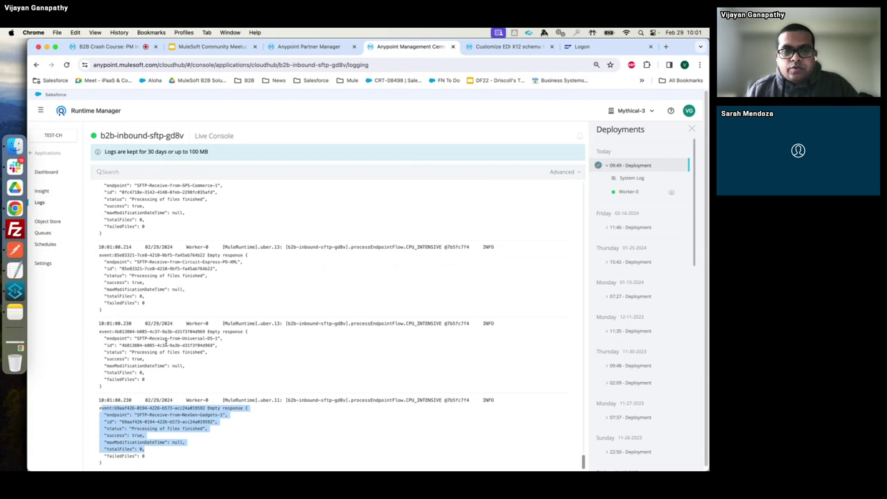
{"action": "left_click_drag", "start_coordinate": [166, 338], "coordinate": [231, 344]}
{"action": "left_click", "coordinate": [183, 263]}
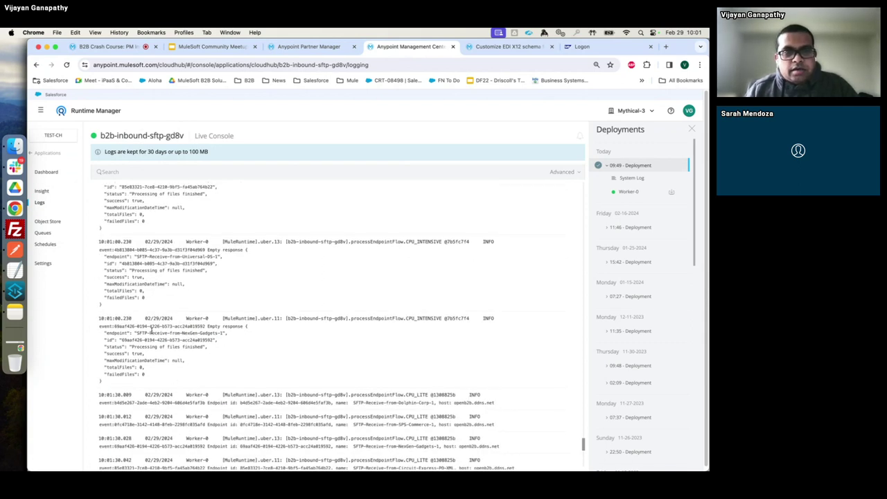
{"action": "left_click_drag", "start_coordinate": [139, 331], "coordinate": [215, 346]}
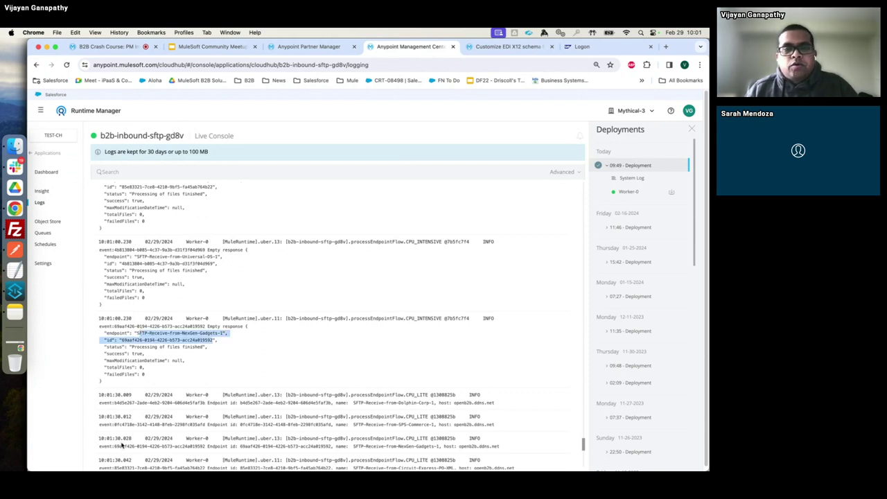
Return to Partner Manager and select SFTP-Send-to-NexGen-Gadgets-2 as the sending endpoint of the X12-4010-810 message flow to NexGen Gadgets.
{"action": "left_click", "coordinate": [319, 47]}
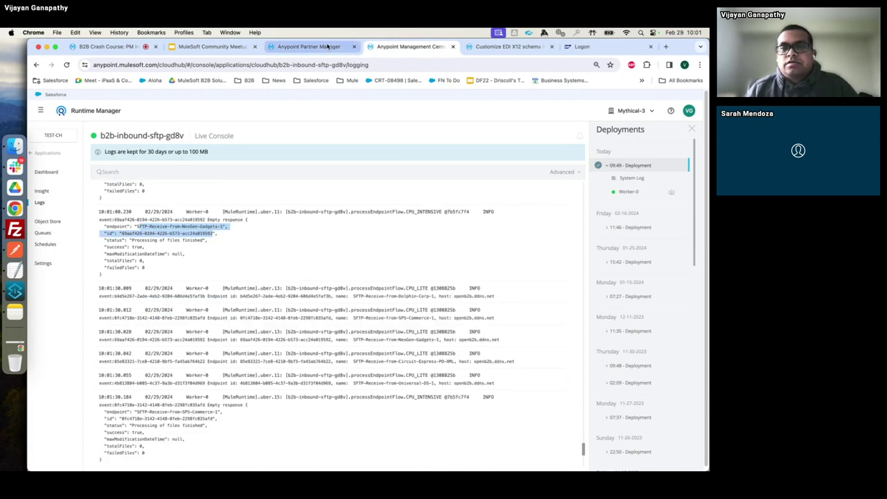
{"action": "left_click", "coordinate": [447, 321]}
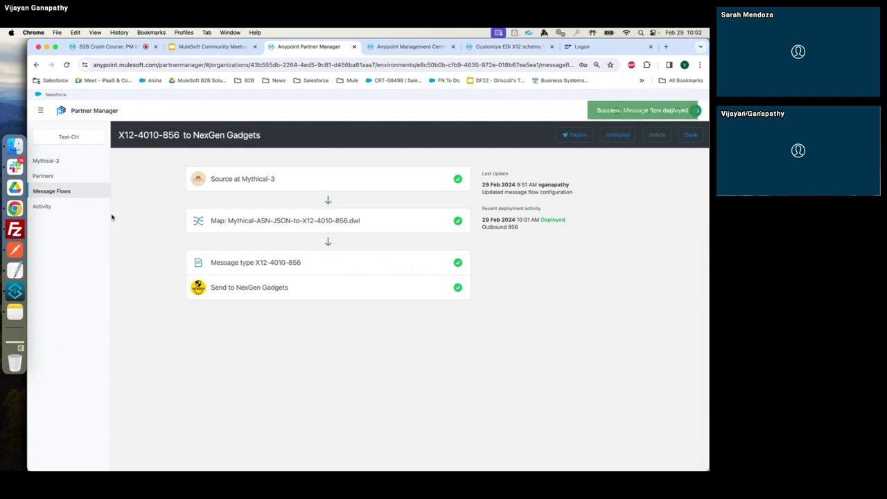
{"action": "left_click", "coordinate": [51, 191]}
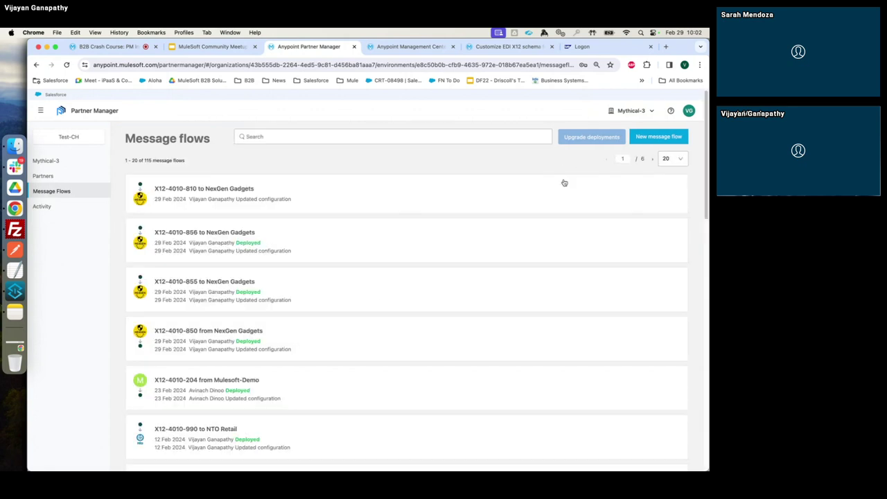
{"action": "left_click", "coordinate": [267, 200]}
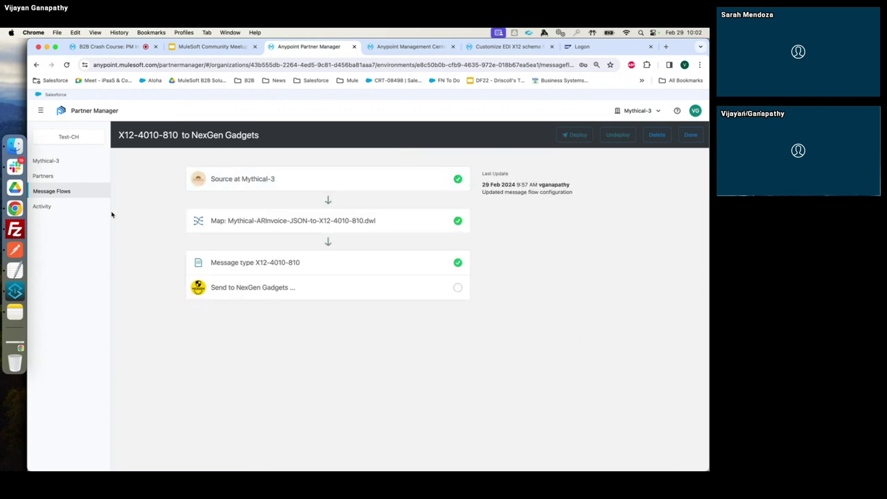
{"action": "left_click", "coordinate": [394, 297]}
{"action": "left_click", "coordinate": [434, 339]}
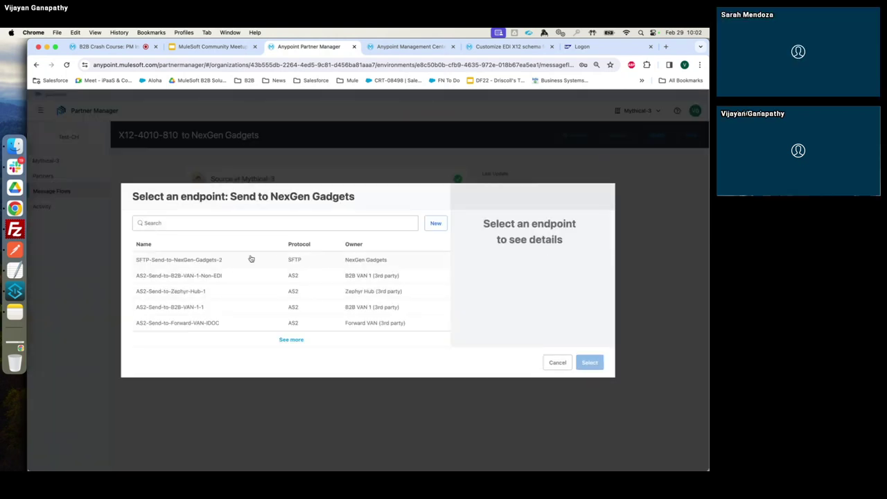
{"action": "left_click", "coordinate": [249, 259]}
{"action": "left_click", "coordinate": [590, 381]}
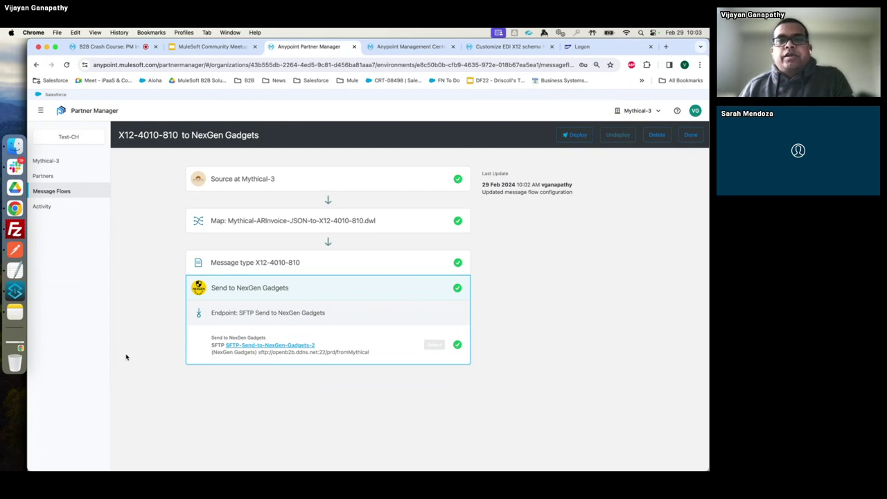
Deploy the X12-4010-810 message flow to NexGen Gadgets with the comment "Outbound 810 Invoice" and dismiss the deployment notice.
{"action": "left_click", "coordinate": [578, 134]}
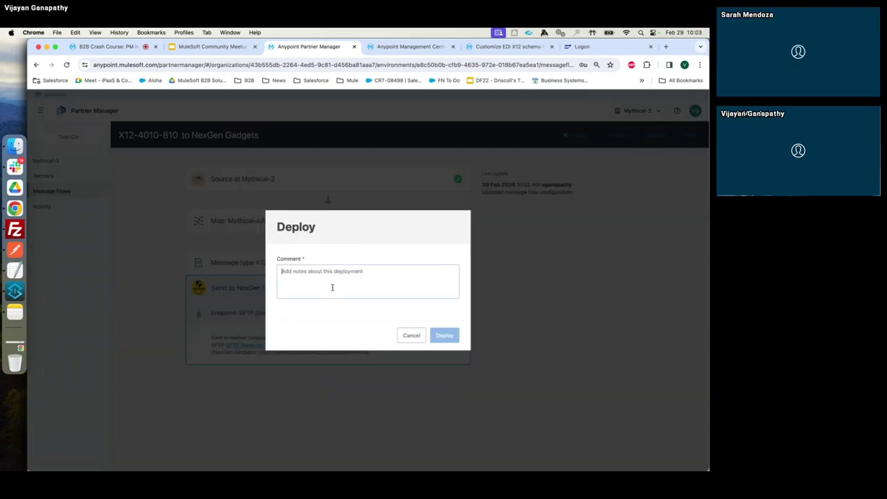
{"action": "left_click", "coordinate": [332, 287]}
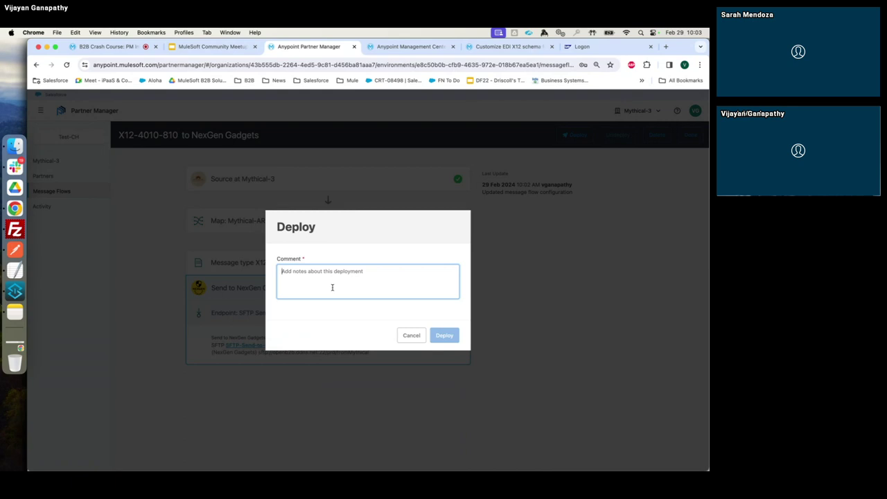
{"action": "type", "text": "Outbound 810"}
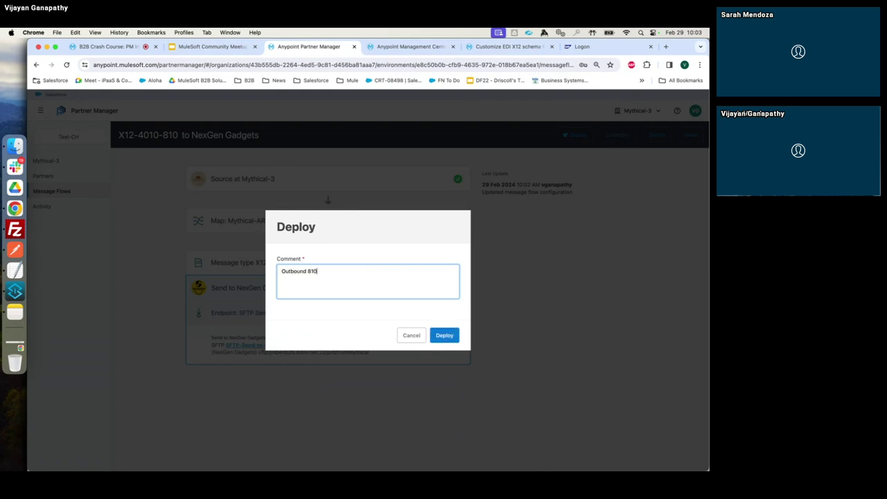
{"action": "type", "text": " Invoice"}
{"action": "left_click", "coordinate": [444, 335]}
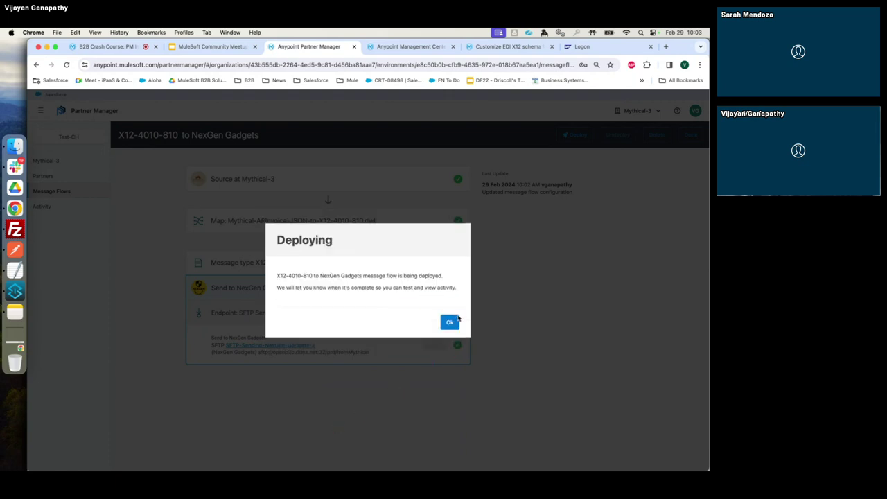
{"action": "left_click", "coordinate": [450, 322]}
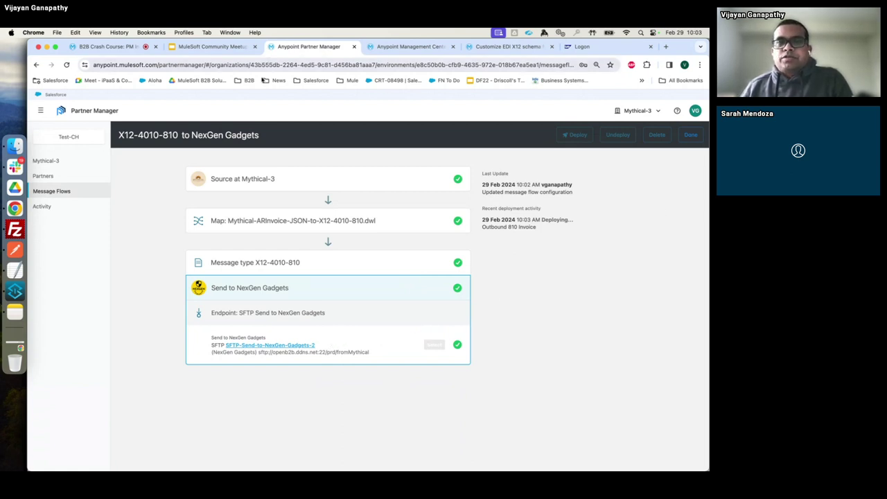
Switch to Runtime Manager, open the applications list and sort it by date modified.
{"action": "left_click", "coordinate": [405, 46]}
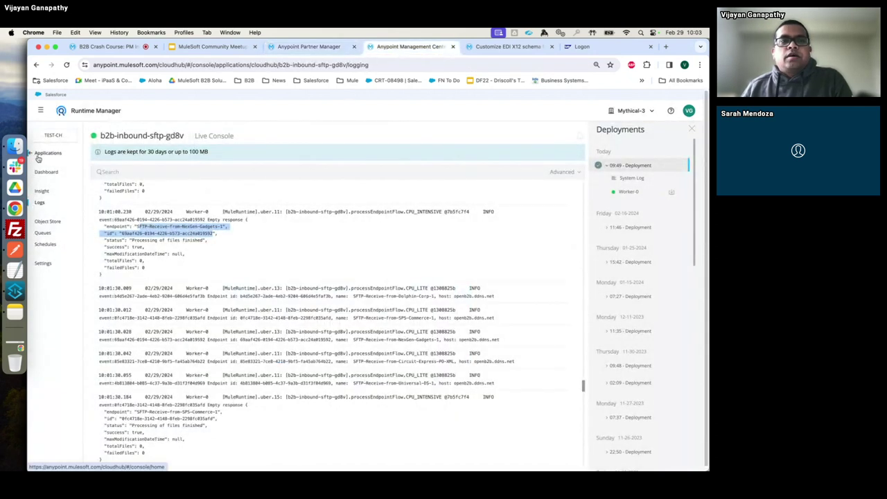
{"action": "left_click", "coordinate": [49, 154]}
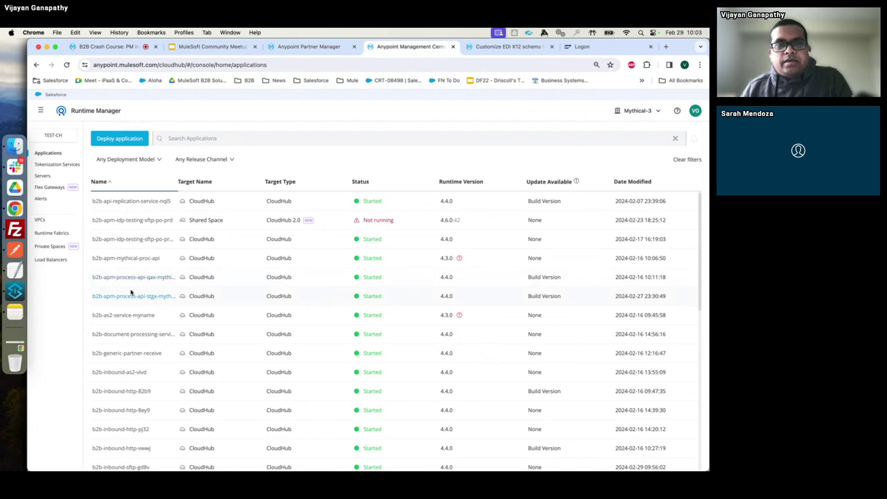
{"action": "left_click", "coordinate": [309, 46]}
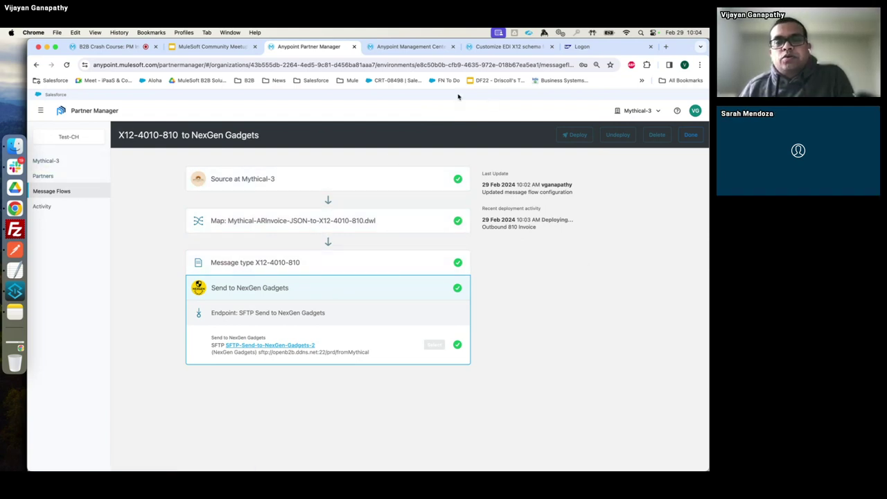
{"action": "left_click", "coordinate": [405, 46]}
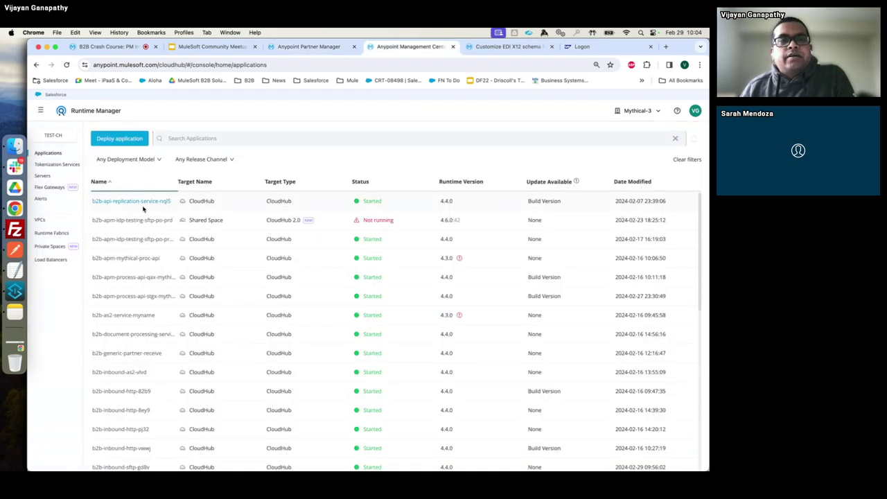
{"action": "left_click", "coordinate": [629, 183]}
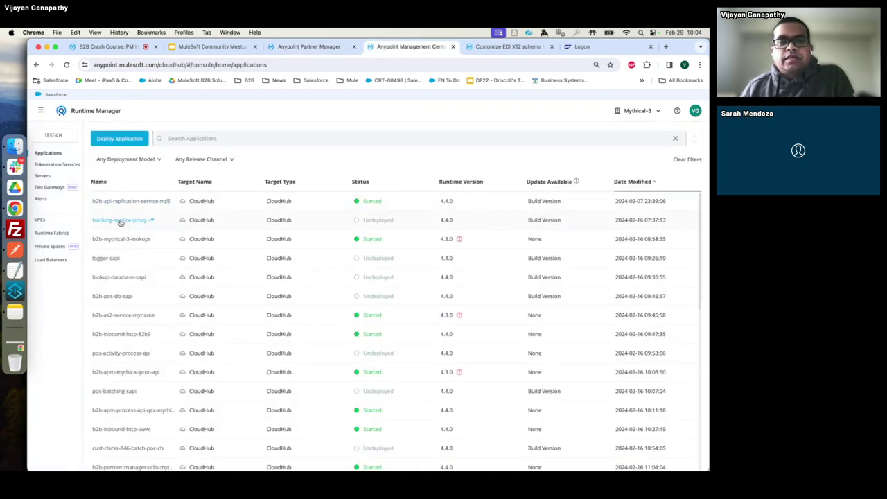
Switch to Partner Manager, open the X12-4010-850 message flow from NexGen Gadgets and expand its target at Mythical-3.
{"action": "left_click", "coordinate": [307, 47]}
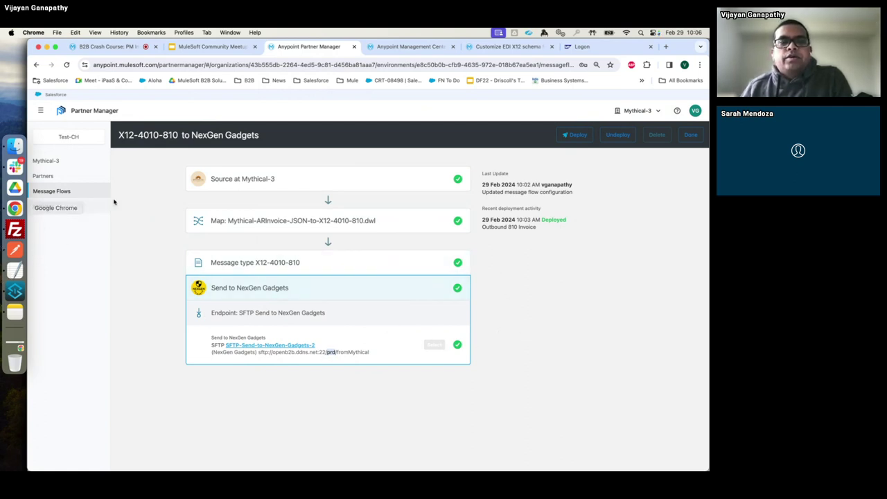
{"action": "left_click", "coordinate": [59, 193]}
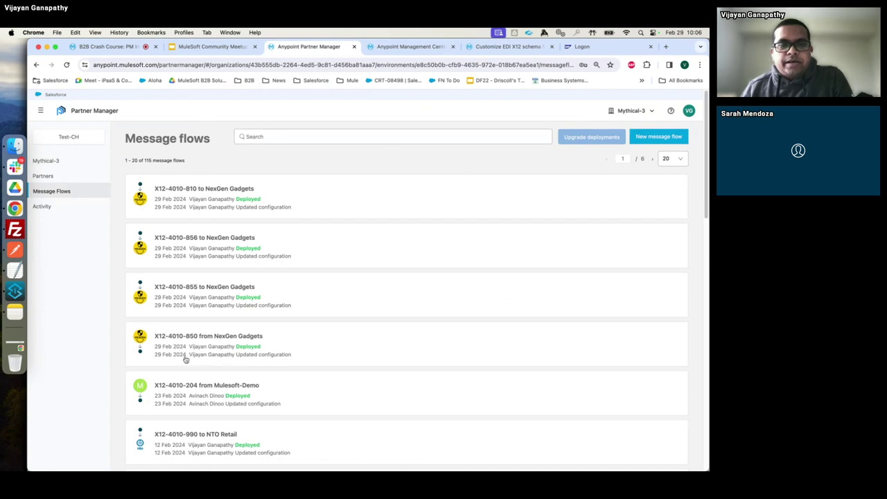
{"action": "left_click", "coordinate": [204, 341]}
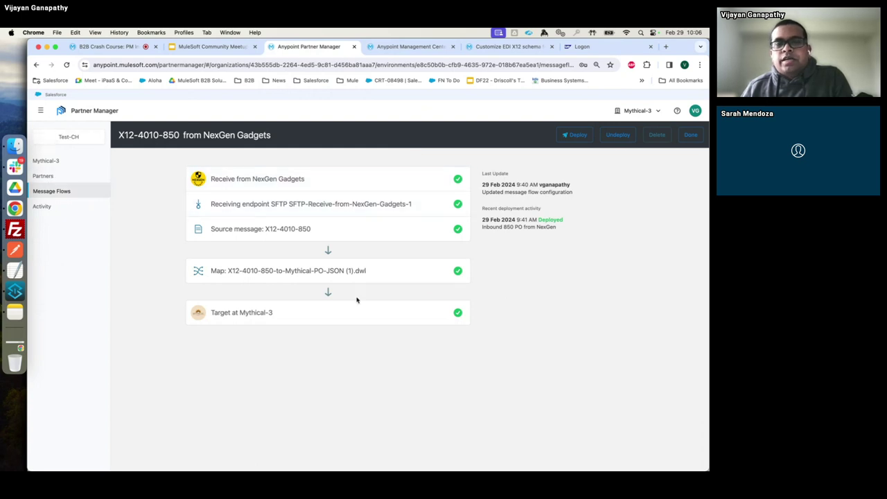
{"action": "left_click", "coordinate": [305, 316]}
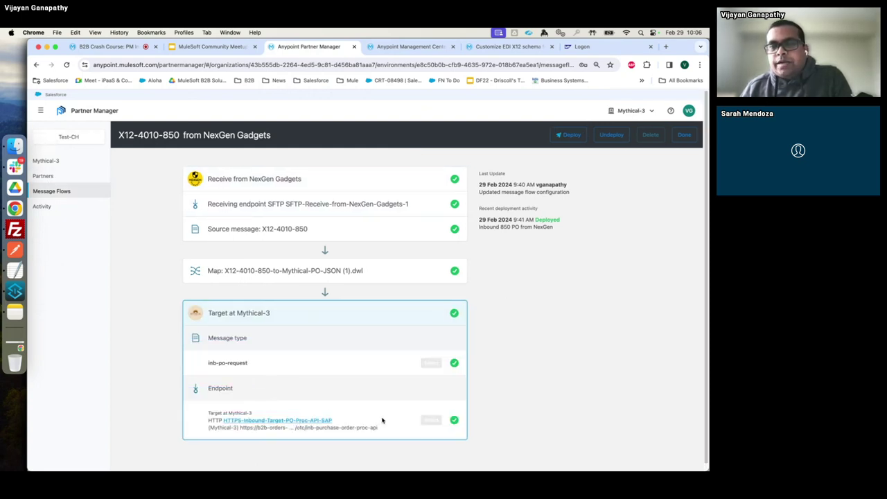
Review the Runtime Manager applications list alongside the X12-4010-850 flow from NexGen Gadgets and return to the message flows list.
{"action": "left_click", "coordinate": [409, 48]}
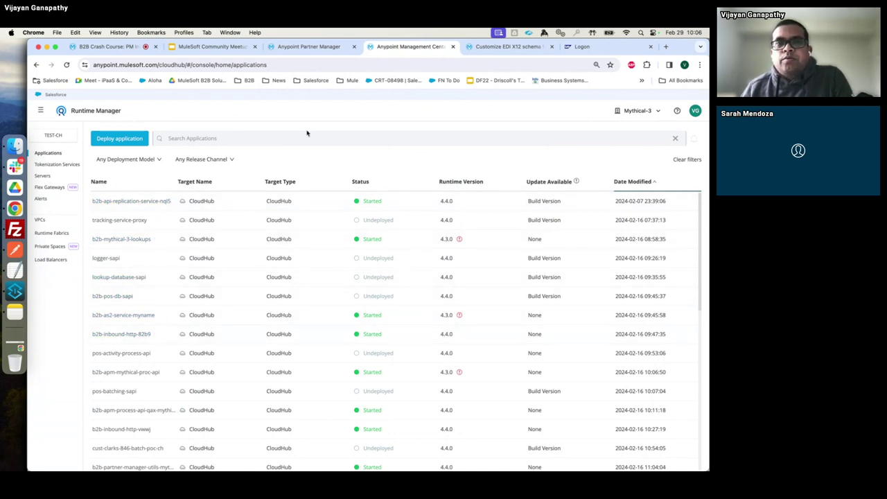
{"action": "left_click", "coordinate": [312, 46]}
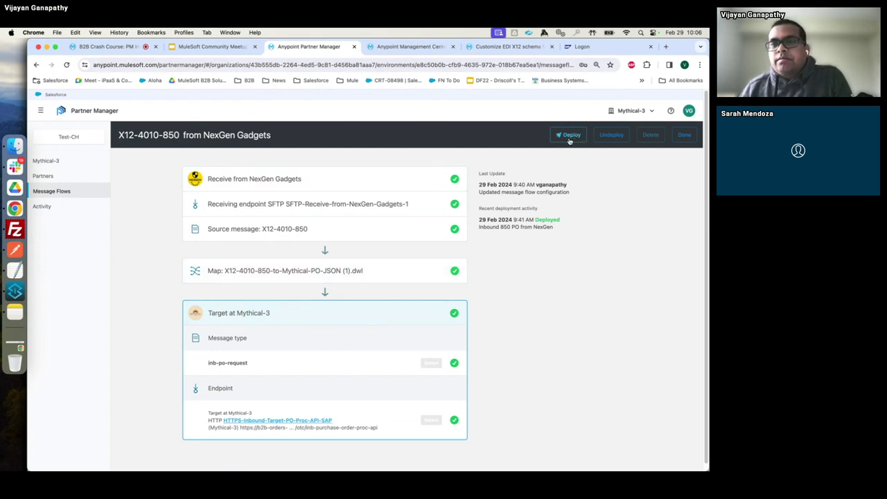
{"action": "left_click", "coordinate": [409, 47]}
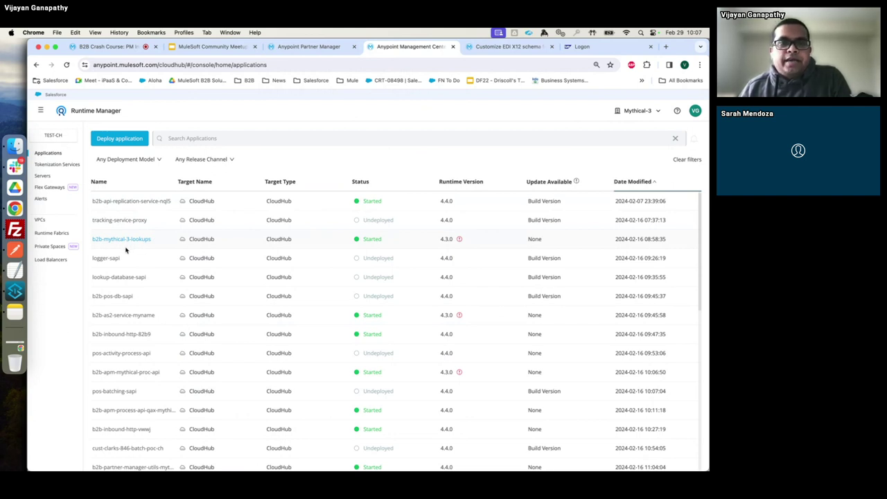
{"action": "left_click", "coordinate": [324, 49]}
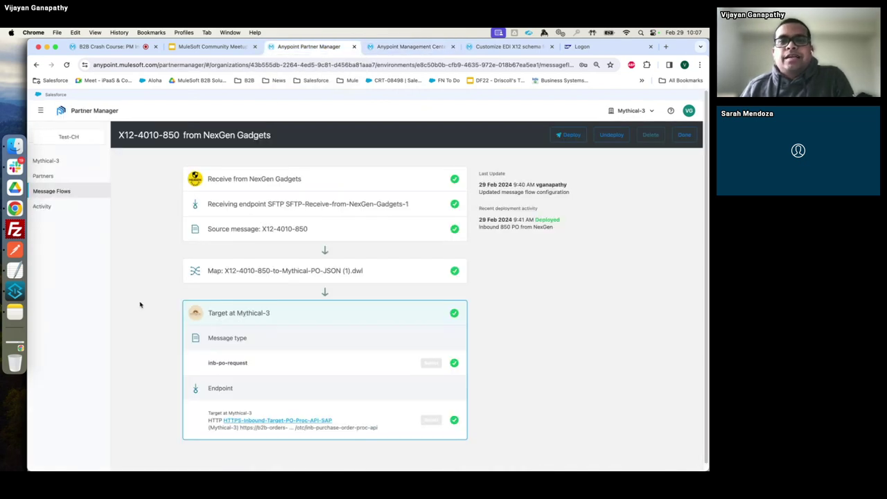
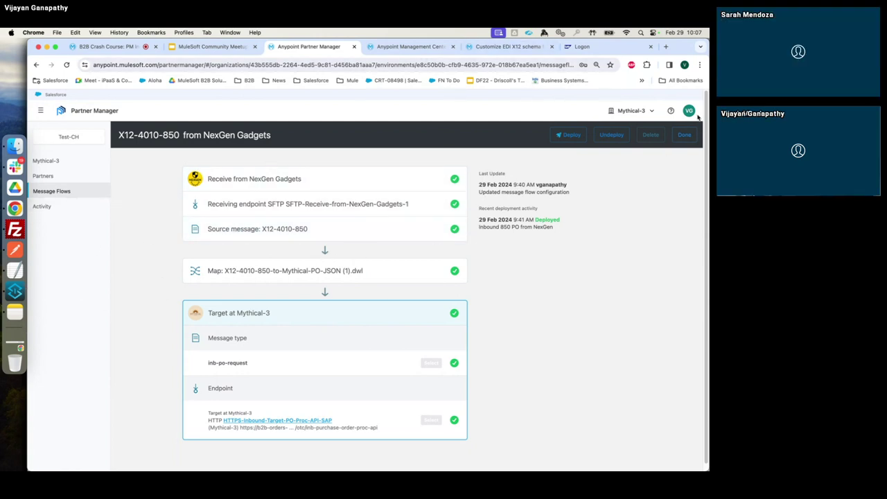
{"action": "left_click", "coordinate": [55, 191]}
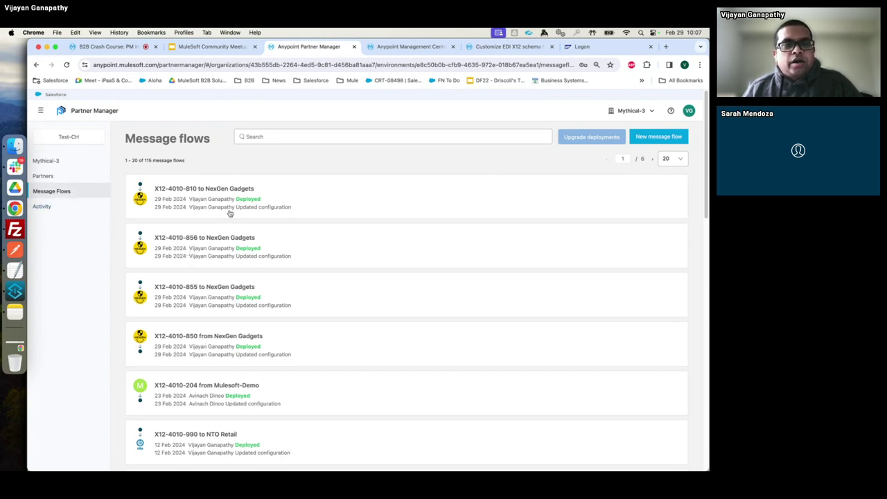
{"action": "left_click", "coordinate": [15, 145]}
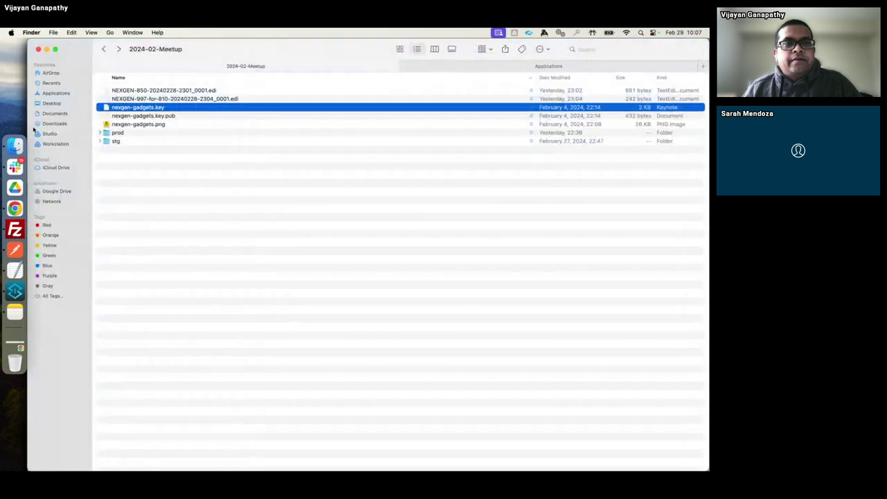
{"action": "left_click", "coordinate": [198, 91]}
{"action": "right_click", "coordinate": [199, 91]}
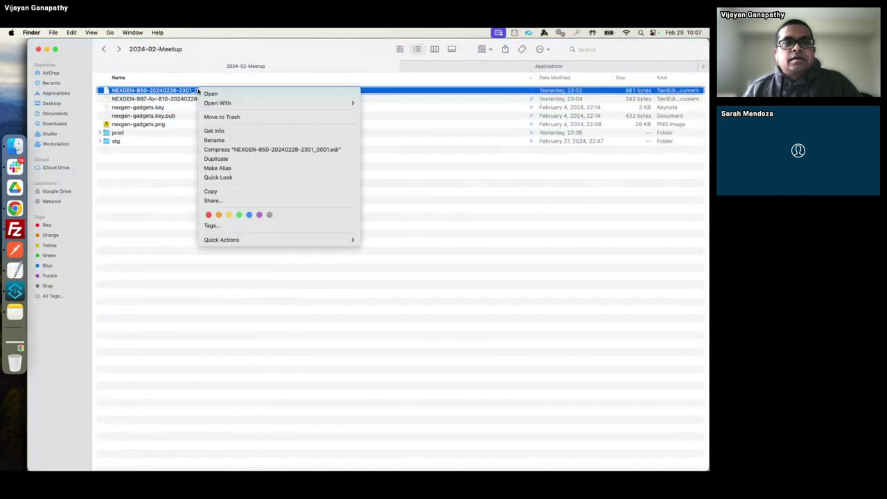
{"action": "left_click", "coordinate": [221, 92]}
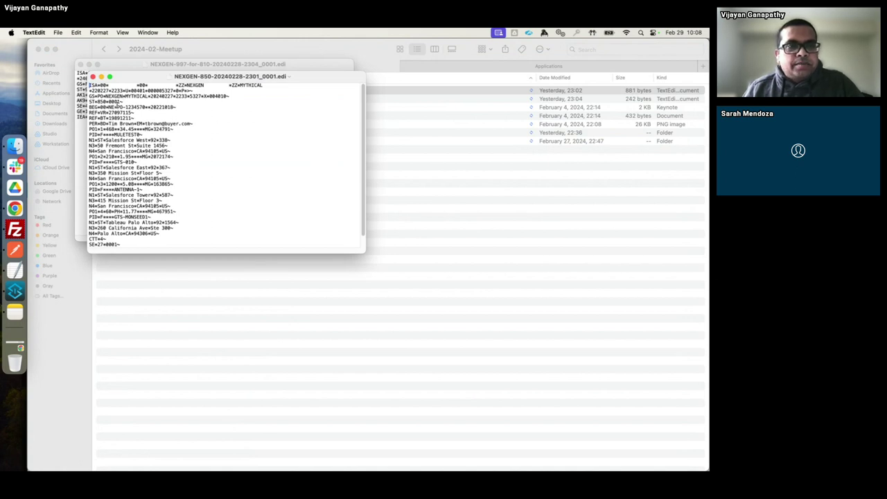
Replace the purchase order number in the BEG segment with a new meetup order number and save the file.
{"action": "double_click", "coordinate": [119, 107]}
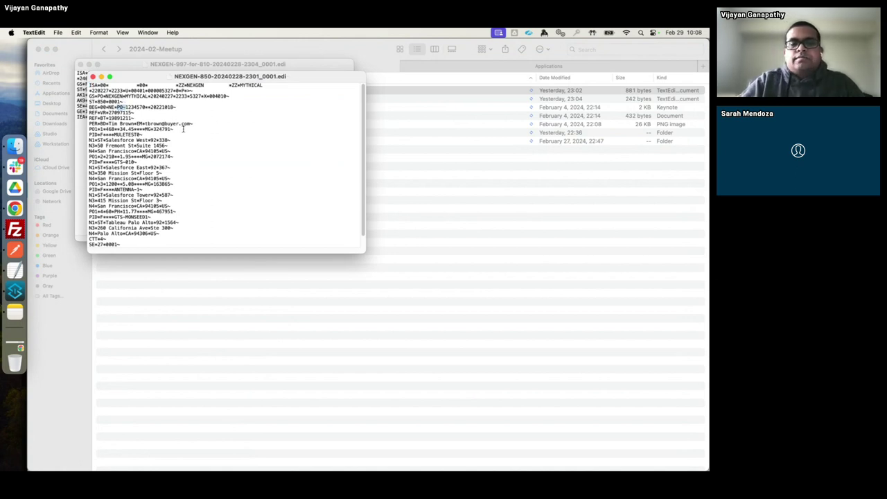
{"action": "type", "text": "MEETUP"}
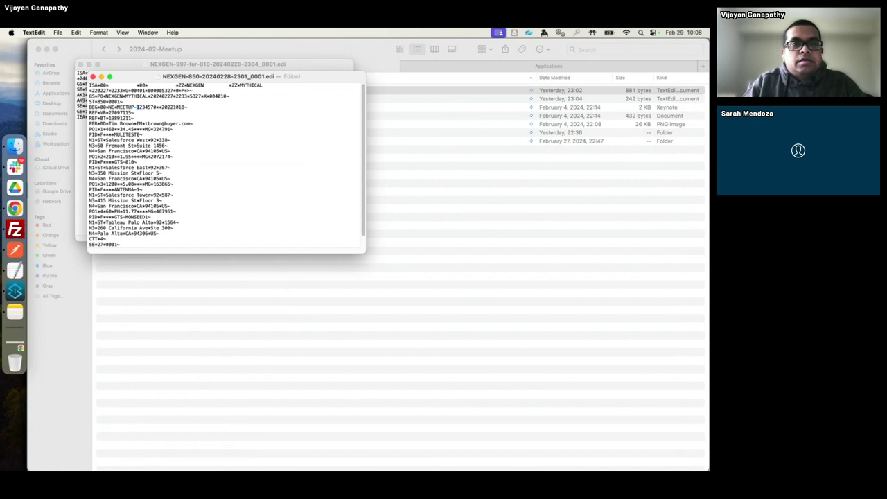
{"action": "left_click_drag", "start_coordinate": [138, 107], "coordinate": [151, 108]}
{"action": "type", "text": "123"}
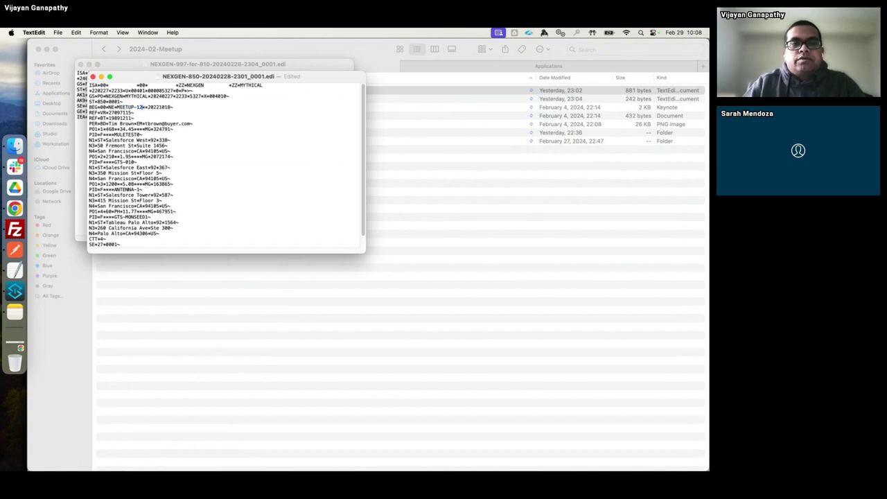
{"action": "key", "text": "super+s"}
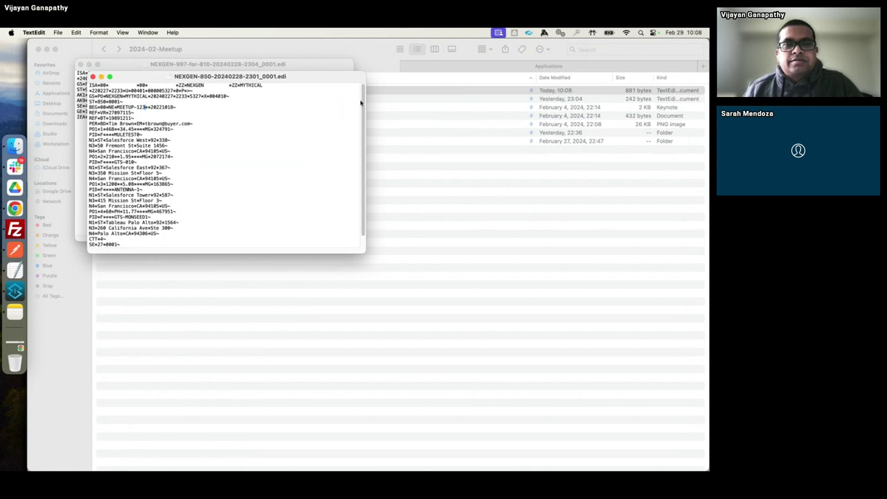
Enlarge the 850 file's window and examine its ISA and ST headers, purchase order number and first line item.
{"action": "left_click_drag", "start_coordinate": [366, 97], "coordinate": [607, 97]}
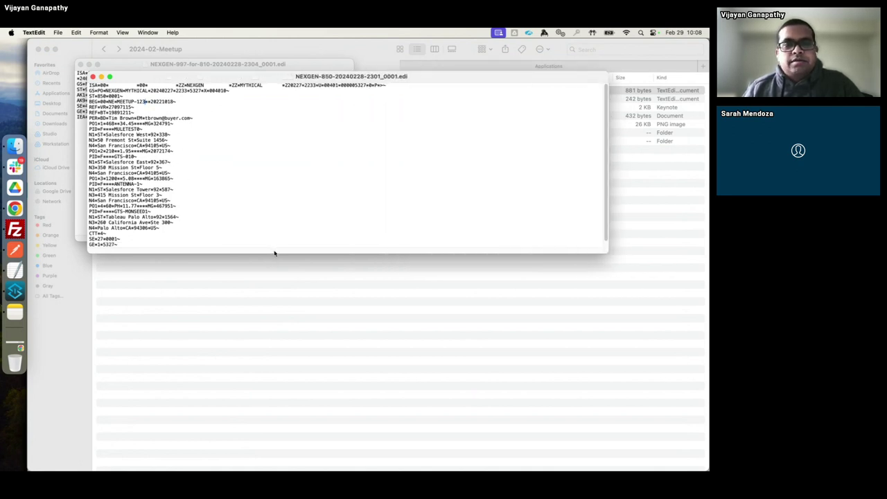
{"action": "left_click_drag", "start_coordinate": [277, 253], "coordinate": [289, 358]}
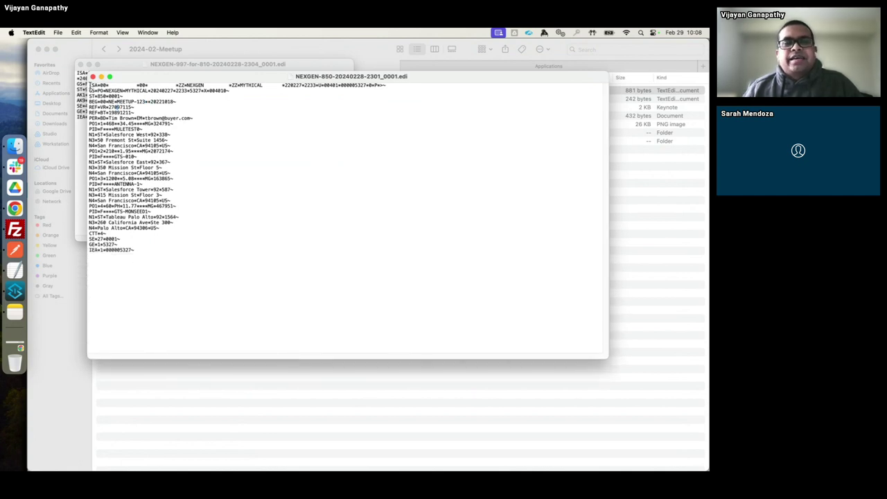
{"action": "left_click_drag", "start_coordinate": [90, 84], "coordinate": [198, 263]}
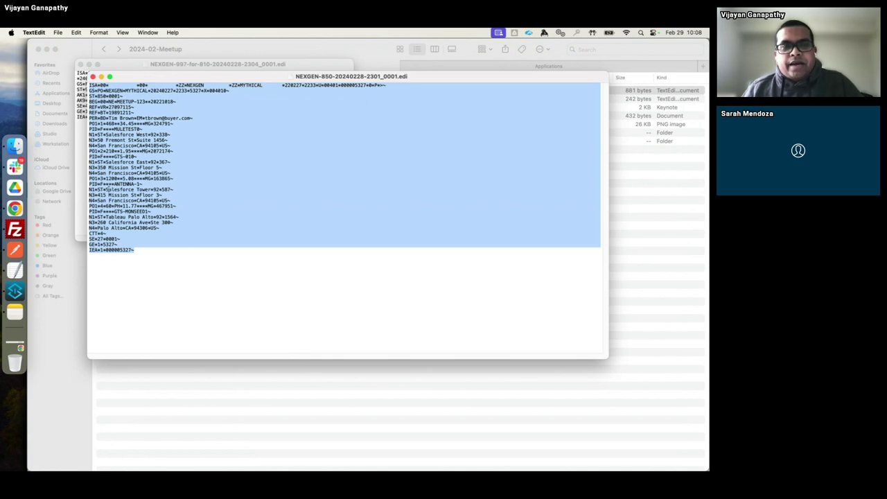
{"action": "left_click", "coordinate": [212, 132]}
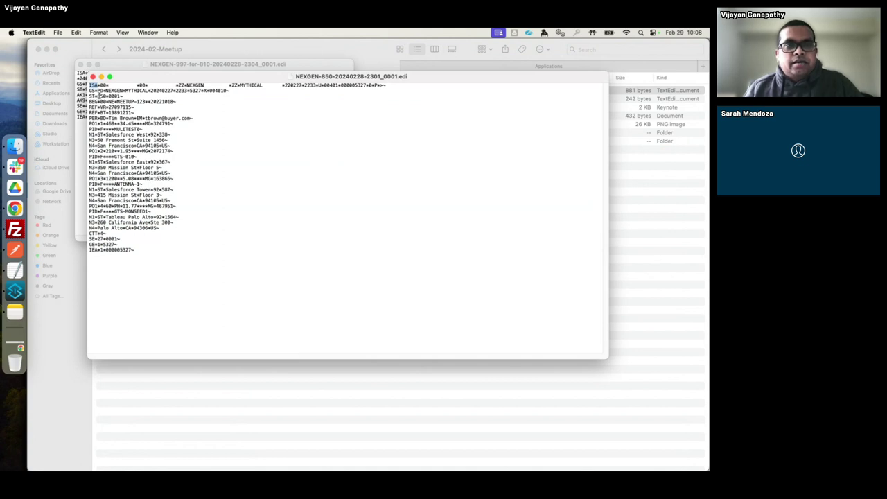
{"action": "double_click", "coordinate": [101, 96]}
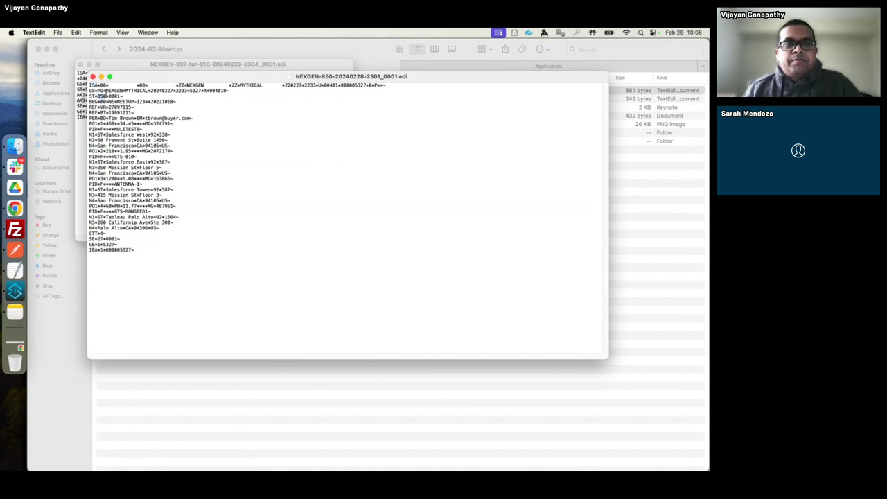
{"action": "left_click_drag", "start_coordinate": [184, 84], "coordinate": [276, 85]}
{"action": "left_click_drag", "start_coordinate": [116, 101], "coordinate": [150, 101]}
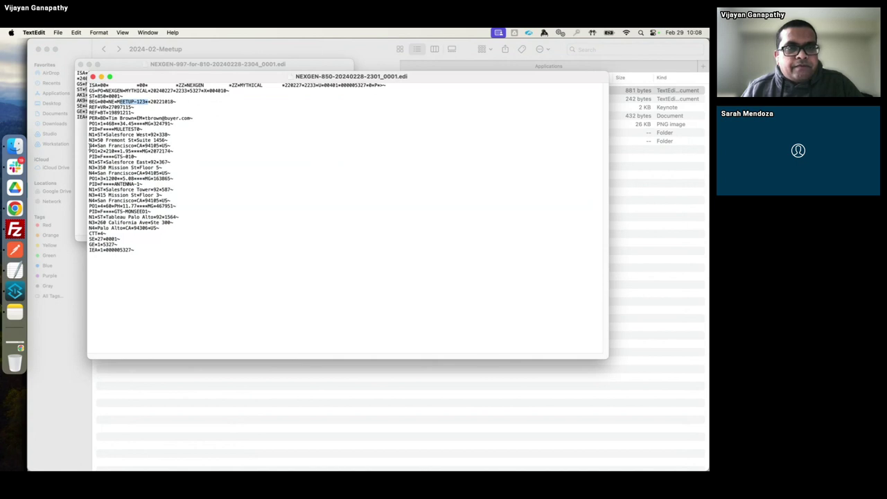
{"action": "left_click_drag", "start_coordinate": [90, 125], "coordinate": [201, 145]}
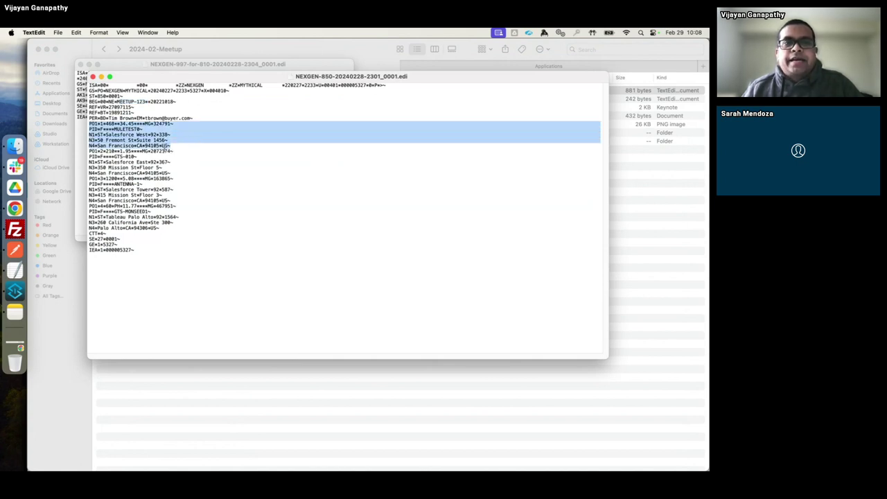
{"action": "left_click", "coordinate": [121, 129]}
{"action": "double_click", "coordinate": [121, 129]}
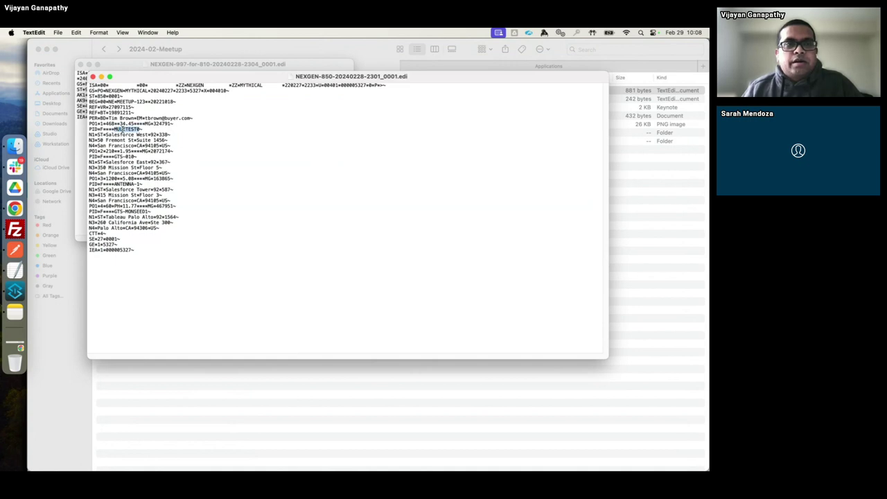
Set the quantity of the first PO1 line item to 3000 and save the 850 file.
{"action": "left_click", "coordinate": [109, 124]}
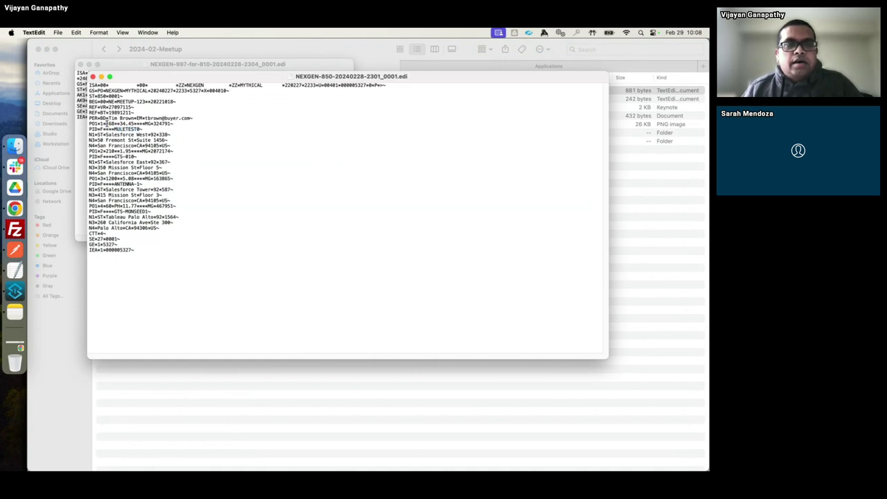
{"action": "double_click", "coordinate": [109, 123]}
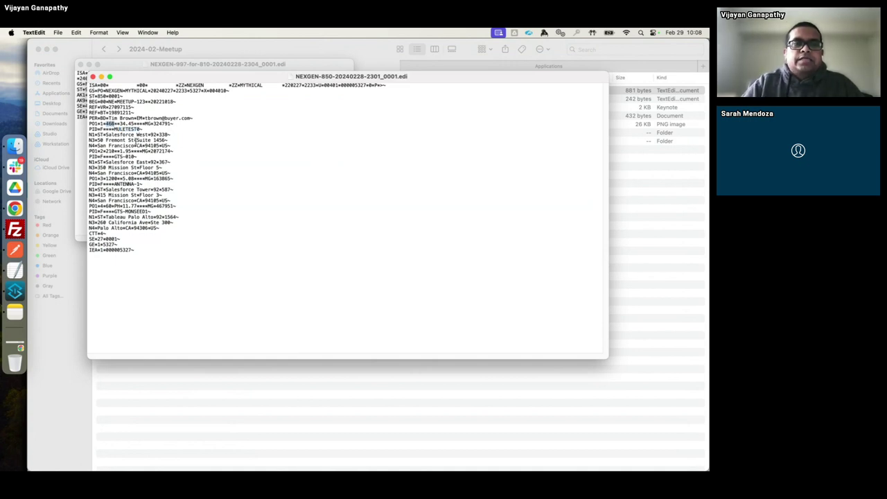
{"action": "type", "text": "3000"}
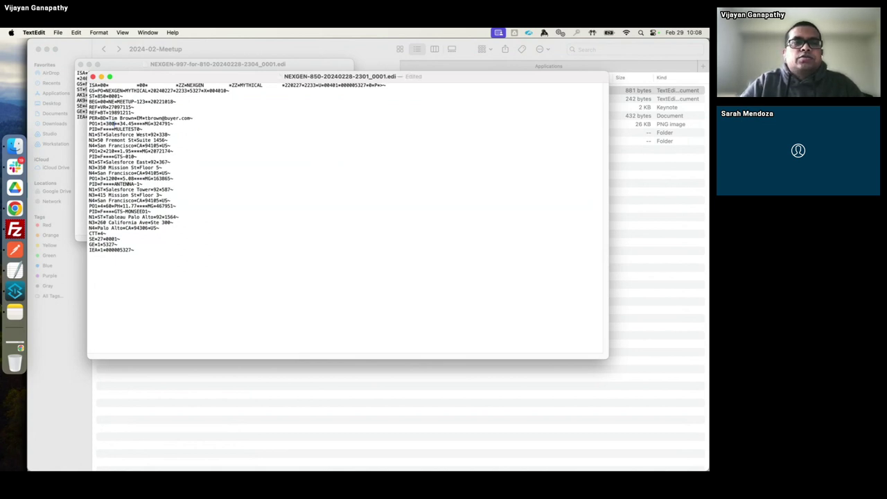
{"action": "left_click", "coordinate": [170, 173]}
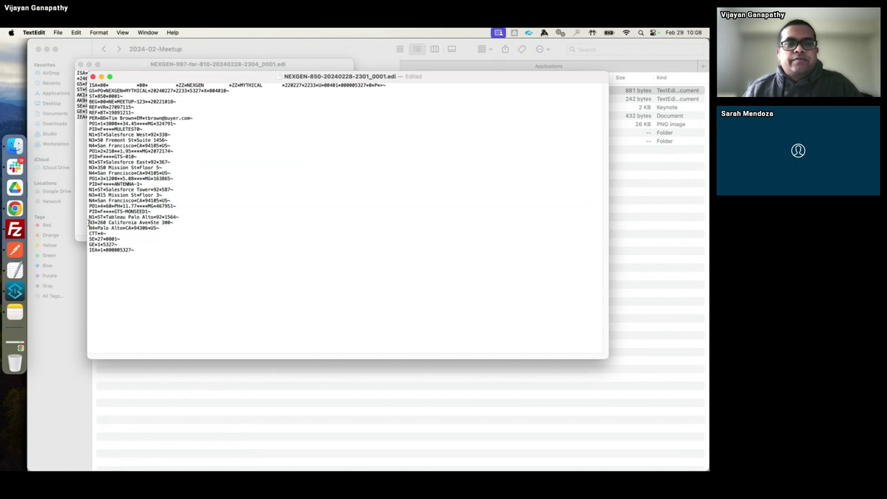
{"action": "key", "text": "super+s"}
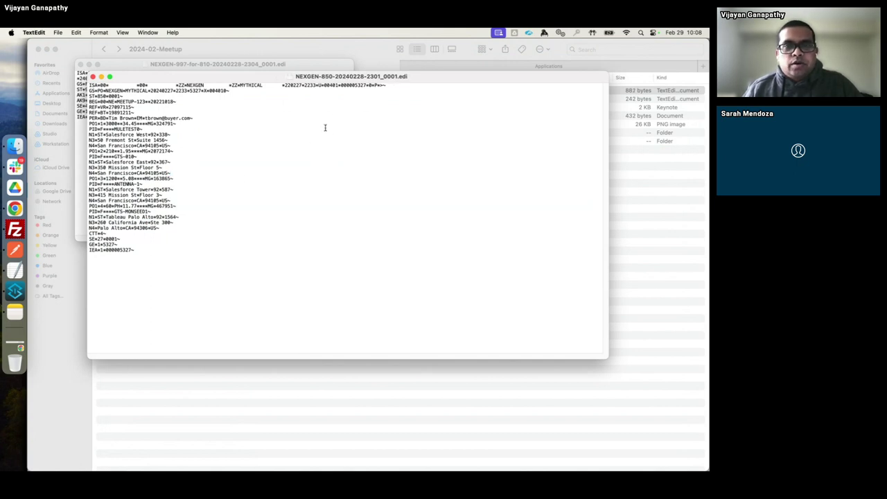
Switch to FileZilla and refresh the remote /prd/fromMythical and local 2024-02-Meetup directory listings.
{"action": "key", "text": "super+Tab"}
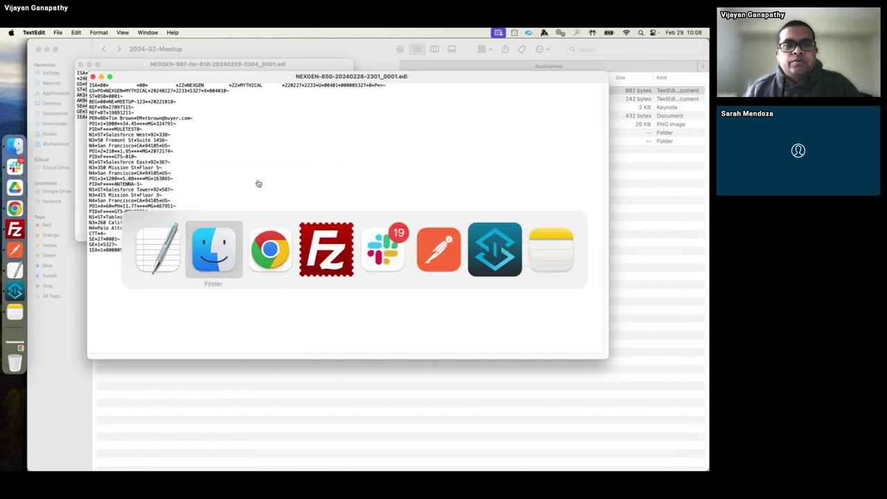
{"action": "key", "text": "super+Tab"}
{"action": "key", "text": "super+Tab"}
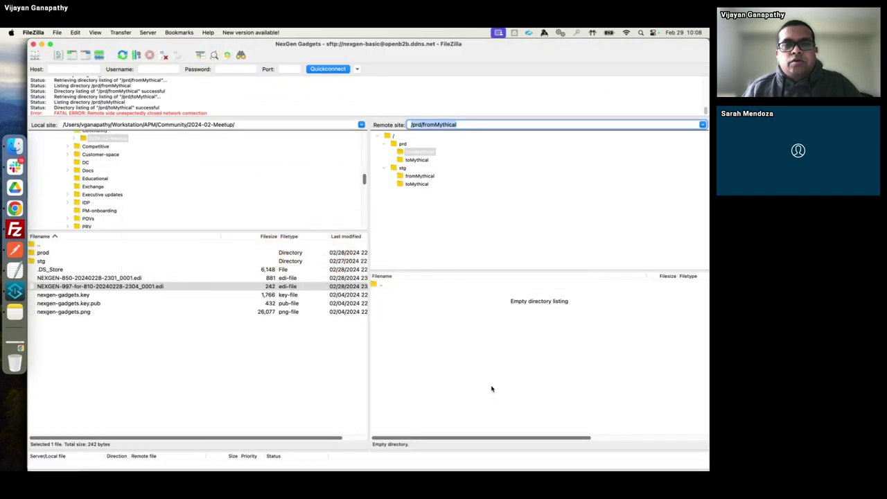
{"action": "right_click", "coordinate": [464, 376]}
{"action": "left_click", "coordinate": [471, 438]}
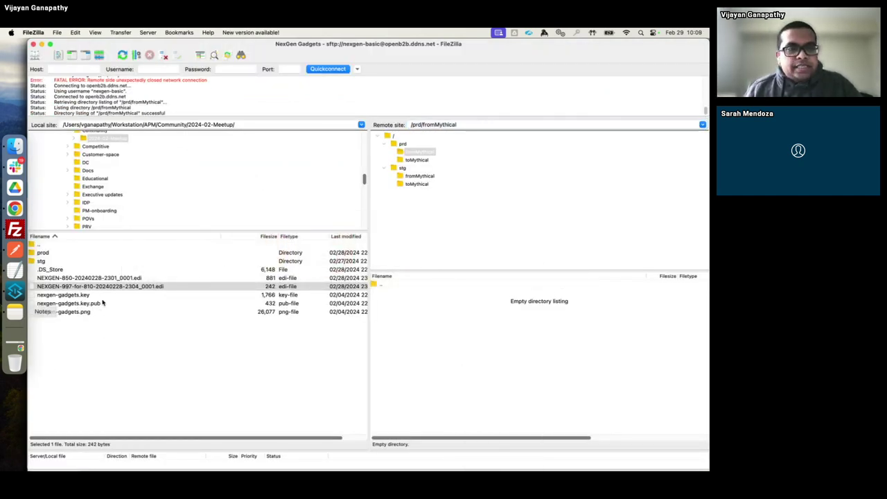
{"action": "left_click", "coordinate": [119, 368]}
{"action": "right_click", "coordinate": [119, 367]}
{"action": "left_click", "coordinate": [139, 433]}
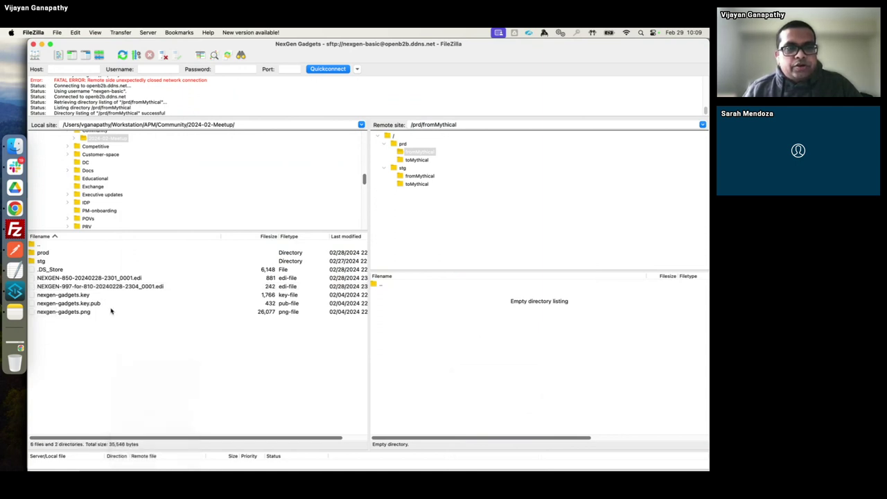
{"action": "left_click", "coordinate": [96, 278]}
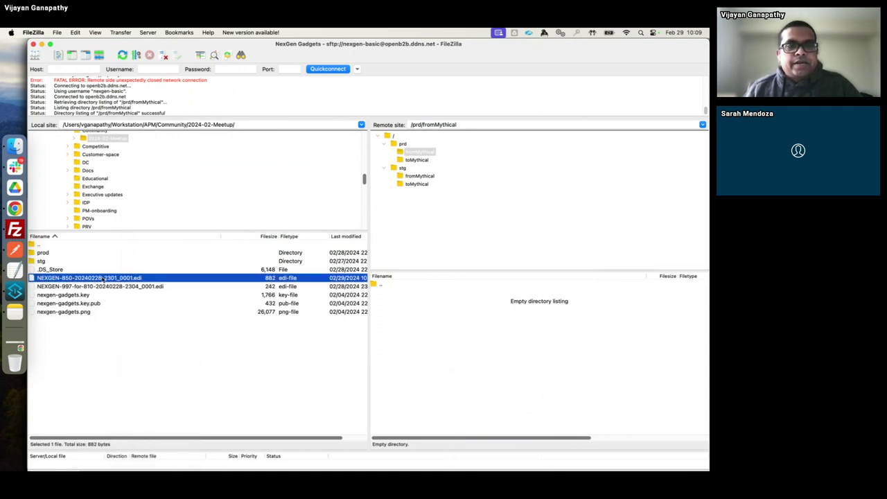
{"action": "left_click_drag", "start_coordinate": [102, 279], "coordinate": [443, 343]}
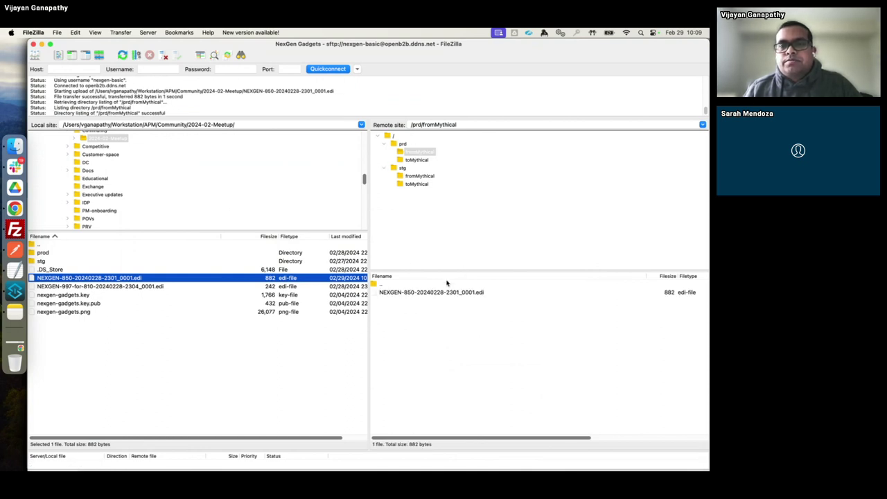
{"action": "left_click", "coordinate": [432, 298]}
{"action": "right_click", "coordinate": [432, 297]}
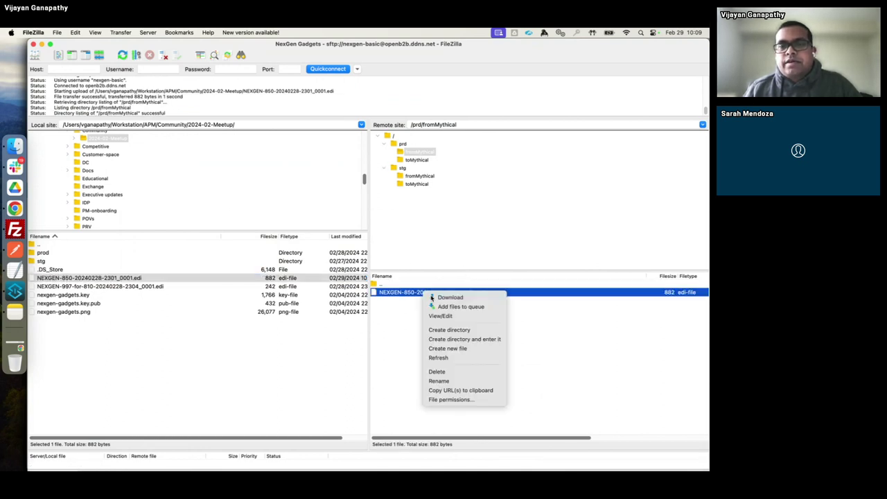
{"action": "left_click", "coordinate": [437, 372]}
{"action": "left_click", "coordinate": [397, 202]}
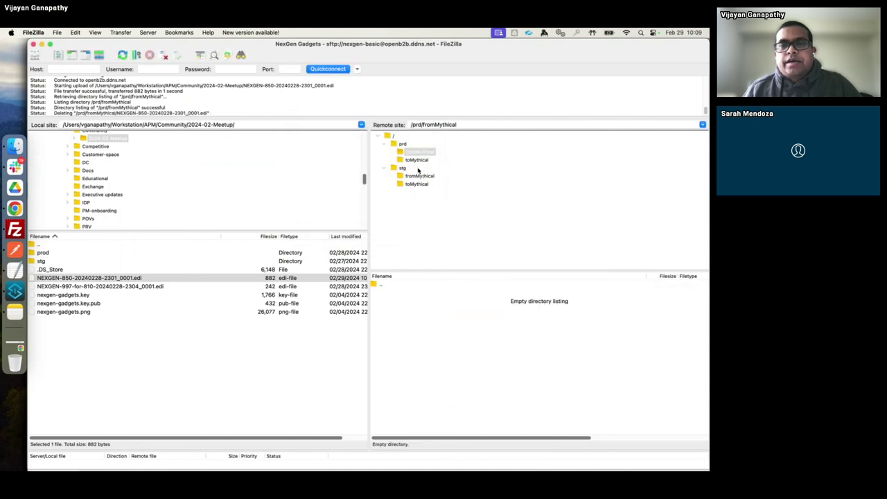
{"action": "left_click", "coordinate": [417, 160]}
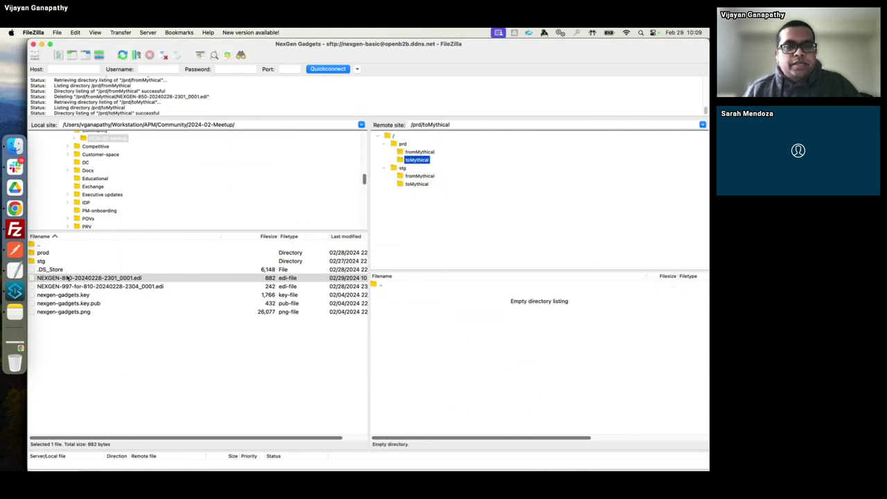
{"action": "left_click_drag", "start_coordinate": [68, 278], "coordinate": [389, 360]}
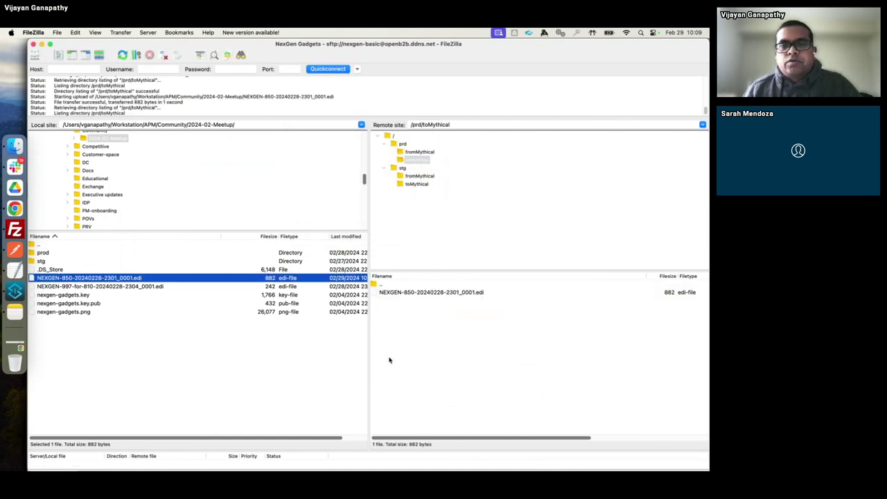
{"action": "left_click", "coordinate": [456, 351]}
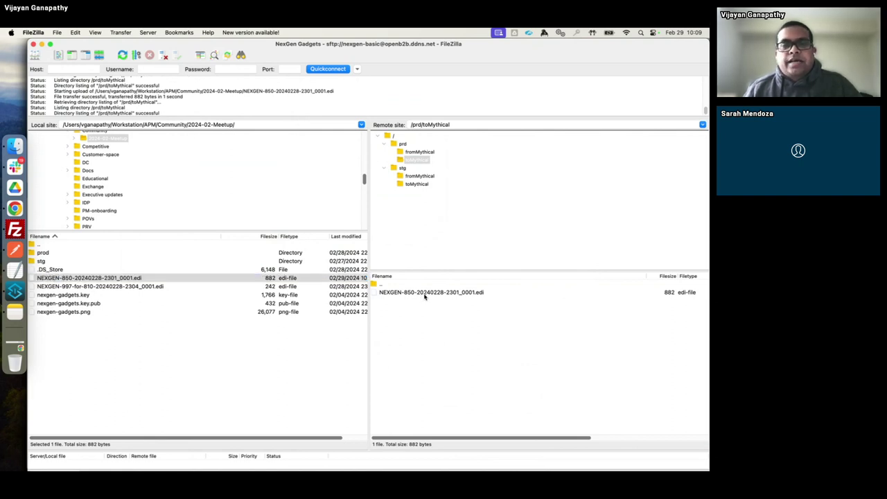
Switch to Runtime Manager in Chrome and search the applications for "inbou".
{"action": "key", "text": "super+Tab"}
{"action": "mouse_move", "coordinate": [439, 249]}
{"action": "key", "text": "super+Tab"}
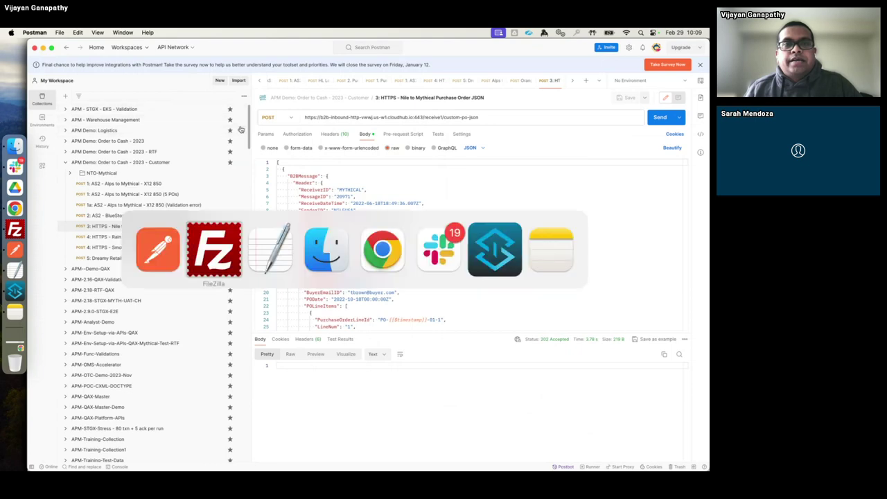
{"action": "key", "text": "super+Tab"}
{"action": "key", "text": "super+Tab"}
{"action": "key", "text": "super+Tab"}
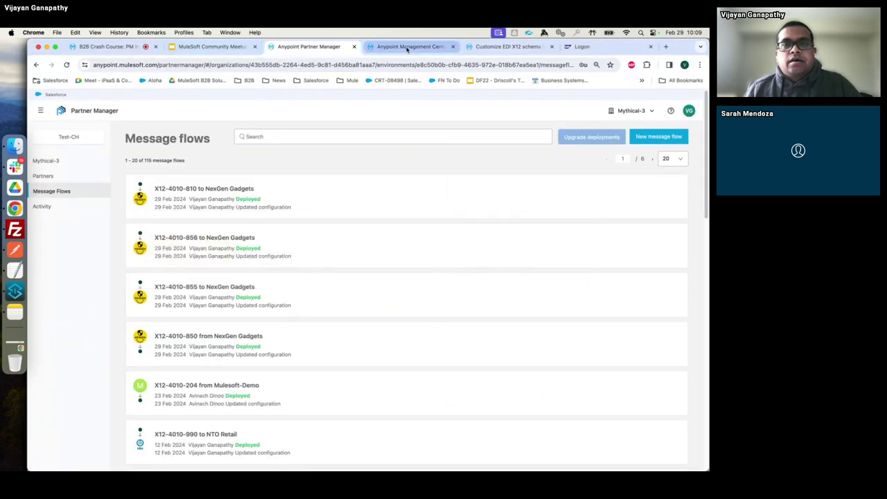
{"action": "left_click", "coordinate": [408, 47]}
{"action": "left_click", "coordinate": [416, 137]}
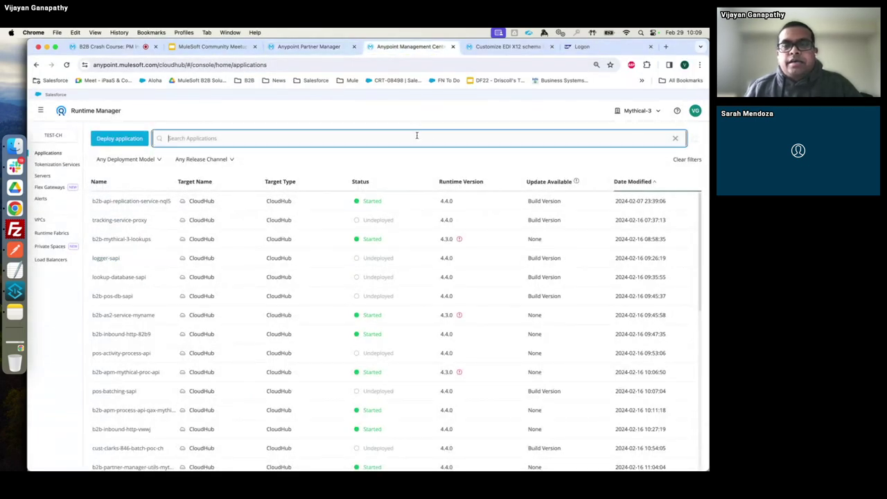
{"action": "type", "text": "inbu"}
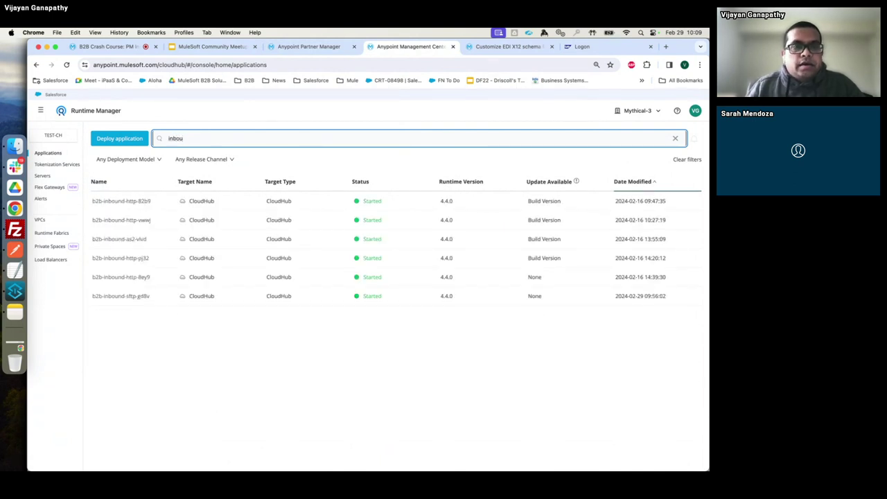
Open the logs of b2b-inbound-sftp-gd8v and examine the endpoint and processed file count in the latest success response.
{"action": "left_click", "coordinate": [119, 296]}
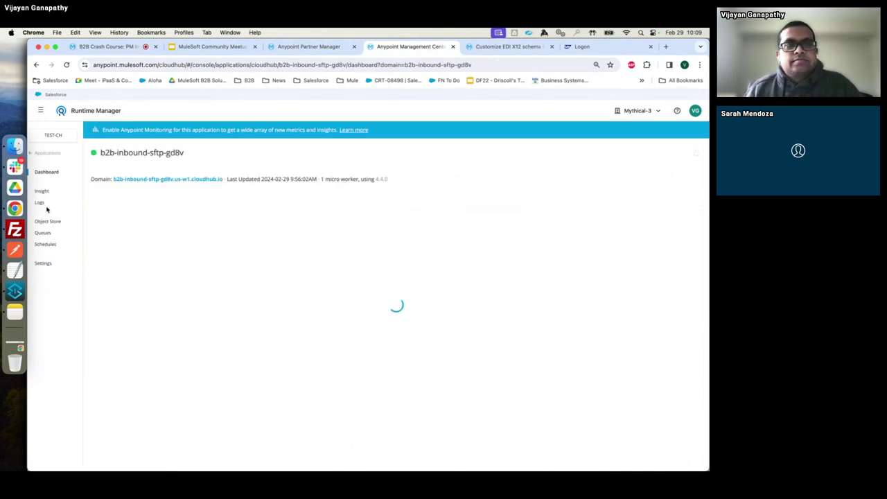
{"action": "left_click", "coordinate": [39, 202]}
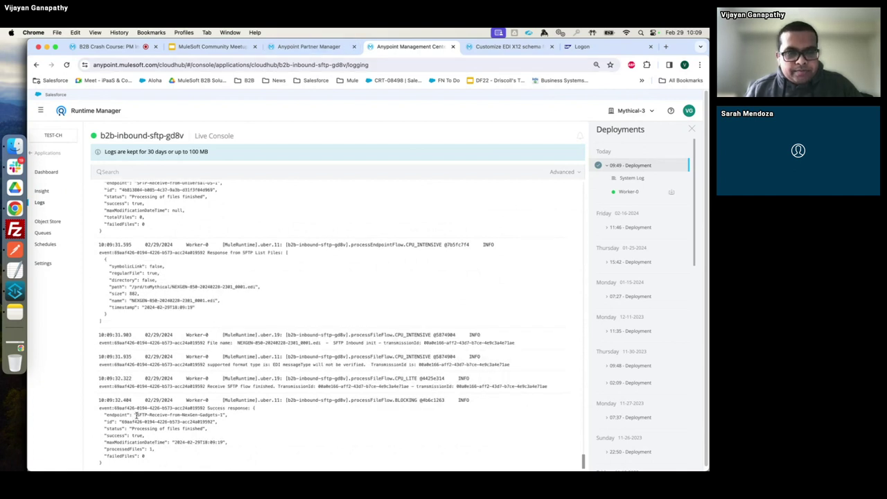
{"action": "left_click_drag", "start_coordinate": [136, 414], "coordinate": [217, 416]}
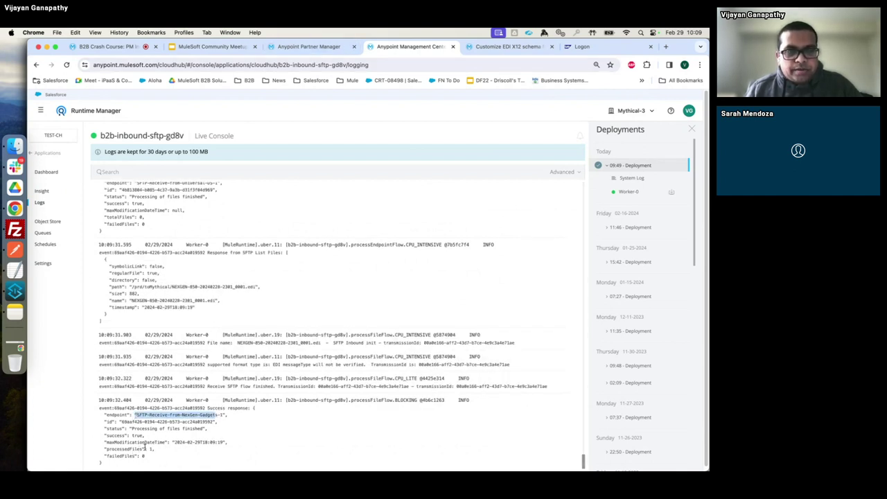
{"action": "left_click_drag", "start_coordinate": [144, 448], "coordinate": [162, 450]}
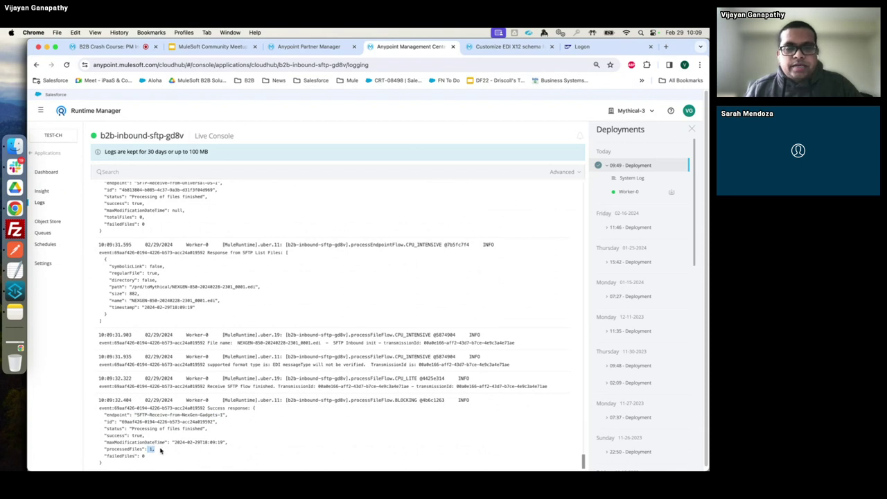
Switch to FileZilla and refresh the remote /prd/toMythical directory listing.
{"action": "key", "text": "super+Tab"}
{"action": "key", "text": "super+Tab"}
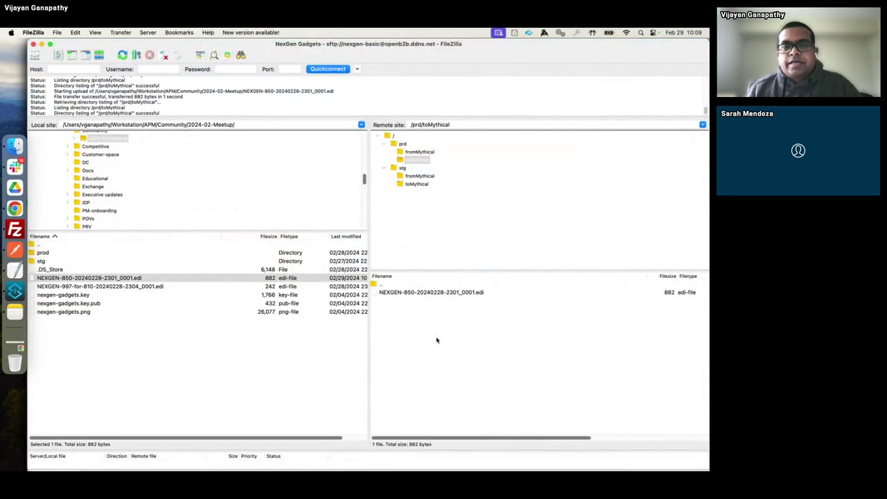
{"action": "right_click", "coordinate": [431, 333]}
{"action": "left_click", "coordinate": [444, 399]}
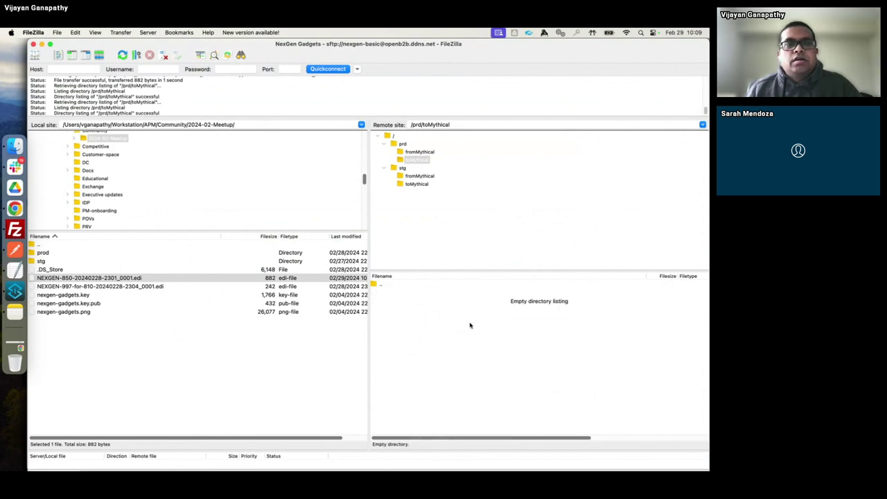
Switch to Partner Manager in Chrome, view the activity as Transmissions, and return to the Messages view.
{"action": "key", "text": "super+Tab"}
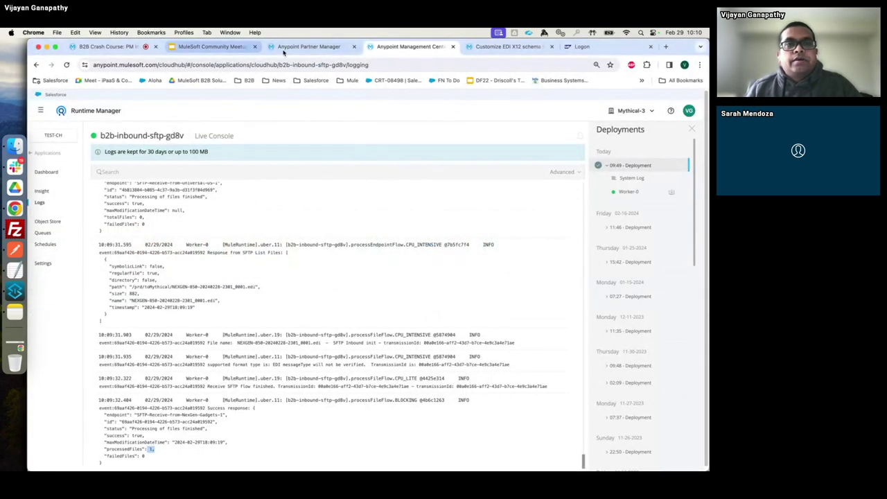
{"action": "left_click", "coordinate": [308, 47]}
{"action": "left_click", "coordinate": [49, 205]}
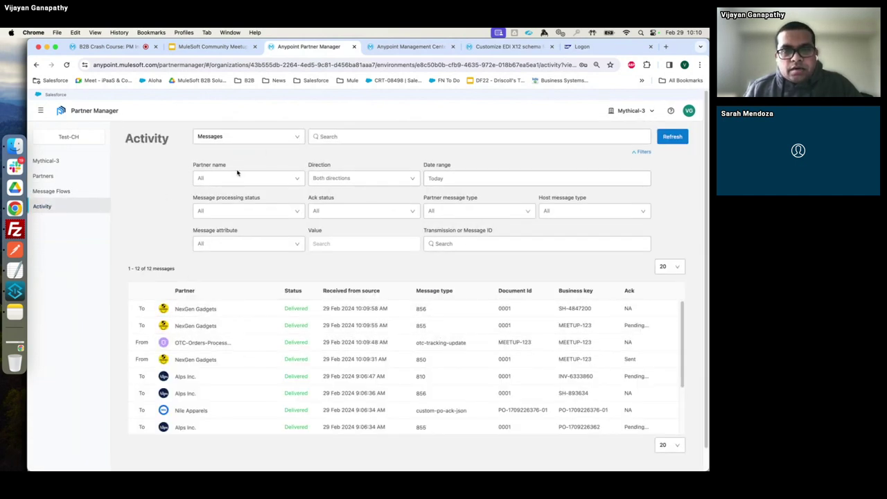
{"action": "left_click", "coordinate": [298, 137]}
{"action": "left_click", "coordinate": [241, 156]}
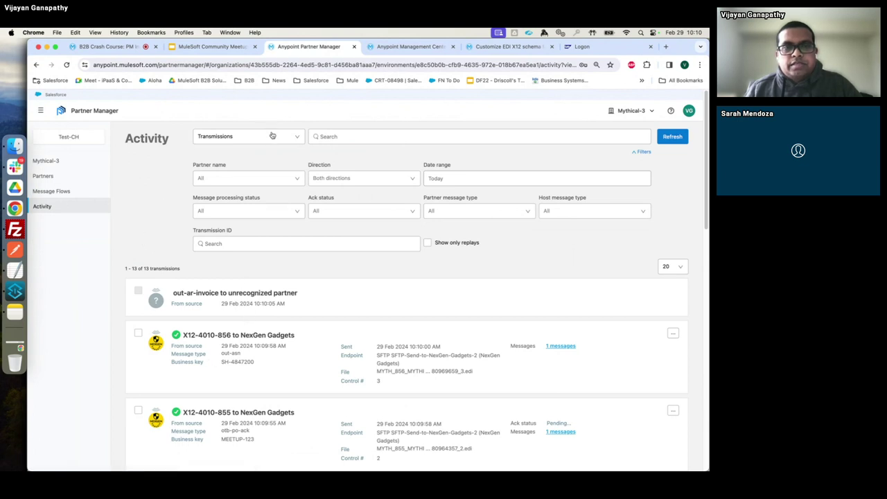
{"action": "left_click", "coordinate": [294, 138]}
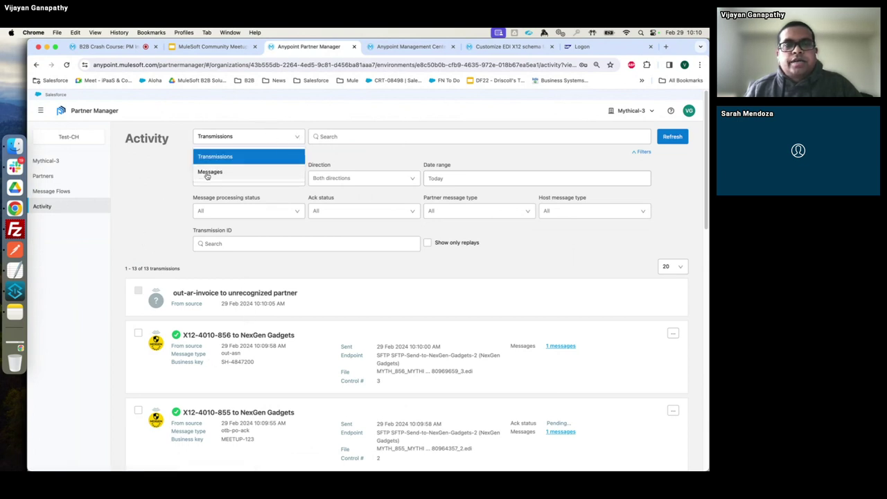
{"action": "left_click", "coordinate": [209, 174]}
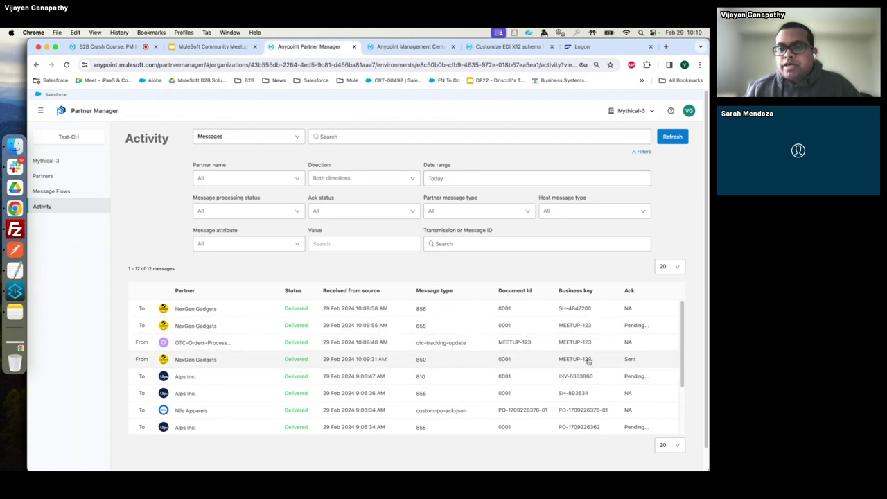
Open the 850 message received from NexGen Gadgets and examine its source payload and target payload.
{"action": "left_click", "coordinate": [364, 361]}
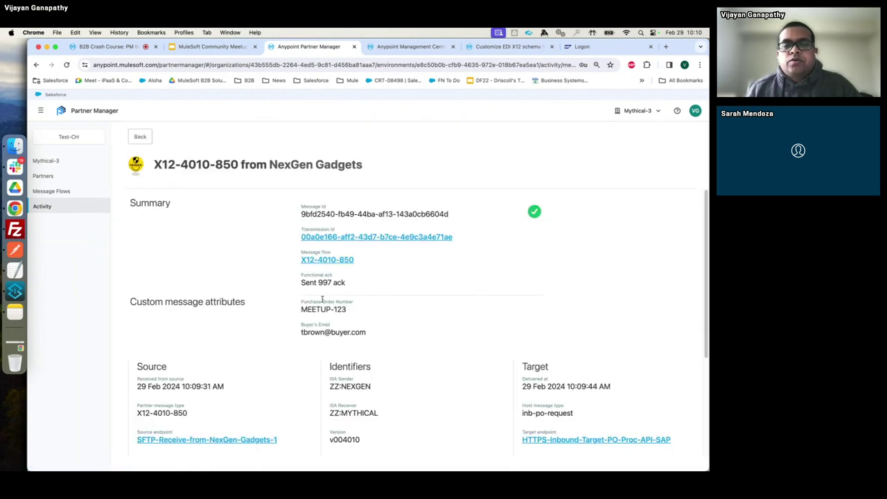
{"action": "scroll", "coordinate": [309, 315], "scroll_direction": "down", "scroll_amount": 5}
{"action": "left_click", "coordinate": [152, 342]}
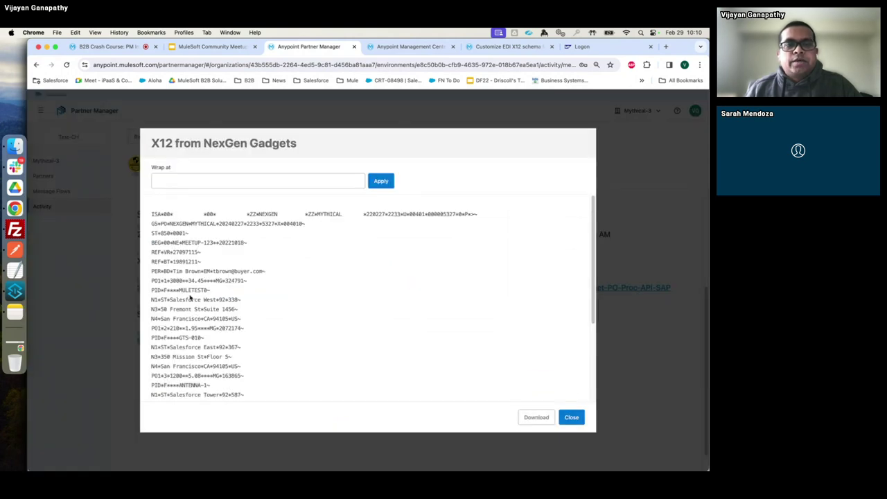
{"action": "left_click", "coordinate": [571, 416]}
{"action": "left_click", "coordinate": [532, 343]}
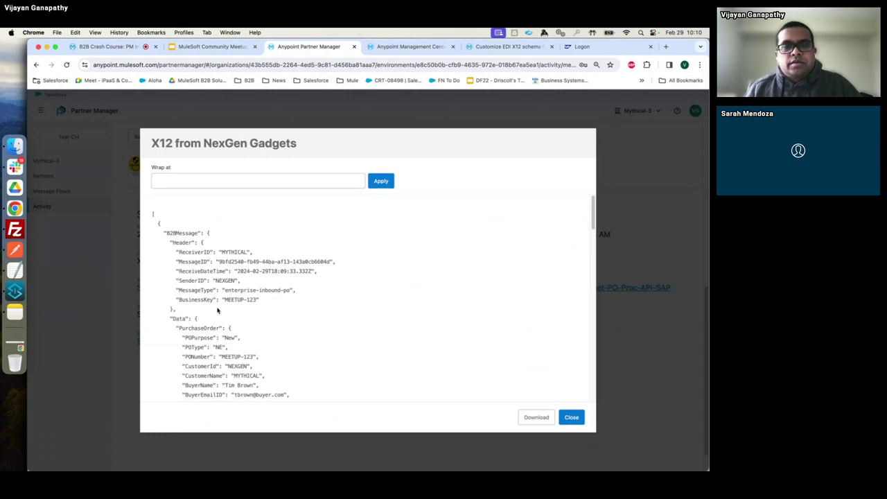
{"action": "left_click", "coordinate": [576, 419]}
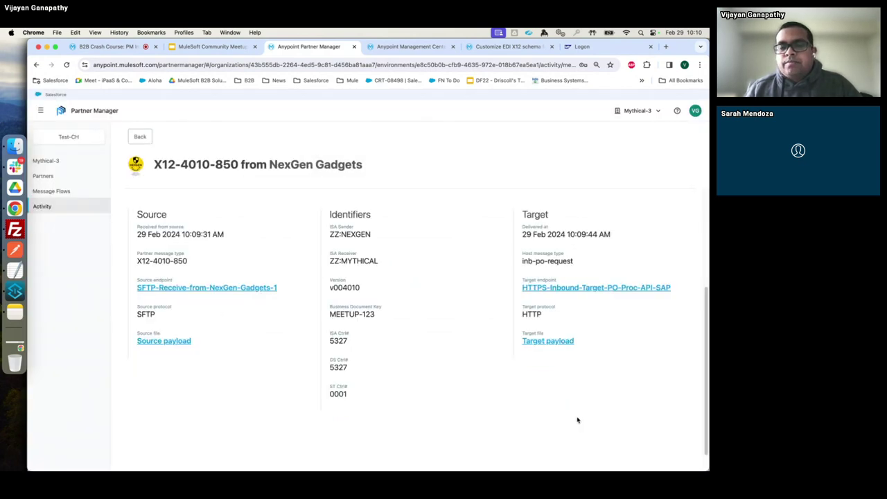
Switch to Slack and check the purchase order, first item quantity and SAP sales order number in b2b-order-to-cash-notifications' latest NEXGEN notification.
{"action": "left_click", "coordinate": [16, 167]}
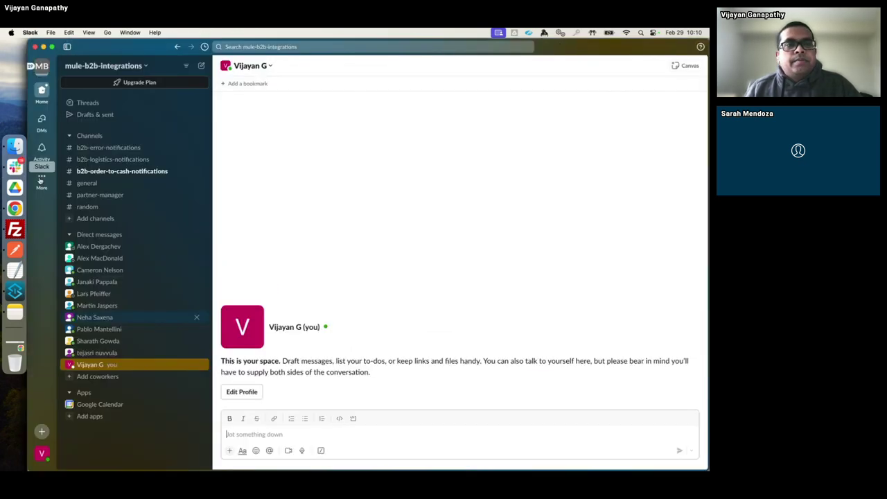
{"action": "left_click", "coordinate": [107, 175]}
{"action": "scroll", "coordinate": [523, 348], "scroll_direction": "down", "scroll_amount": 5}
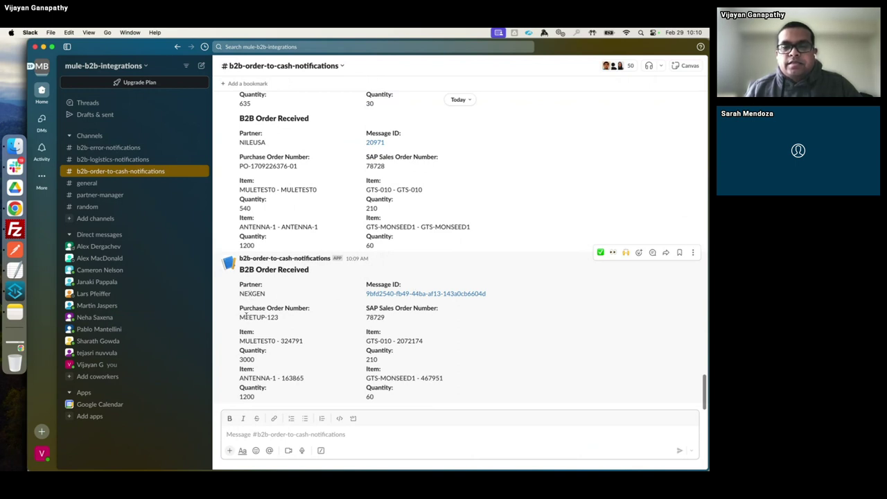
{"action": "left_click", "coordinate": [246, 316]}
{"action": "left_click_drag", "start_coordinate": [240, 359], "coordinate": [255, 361]}
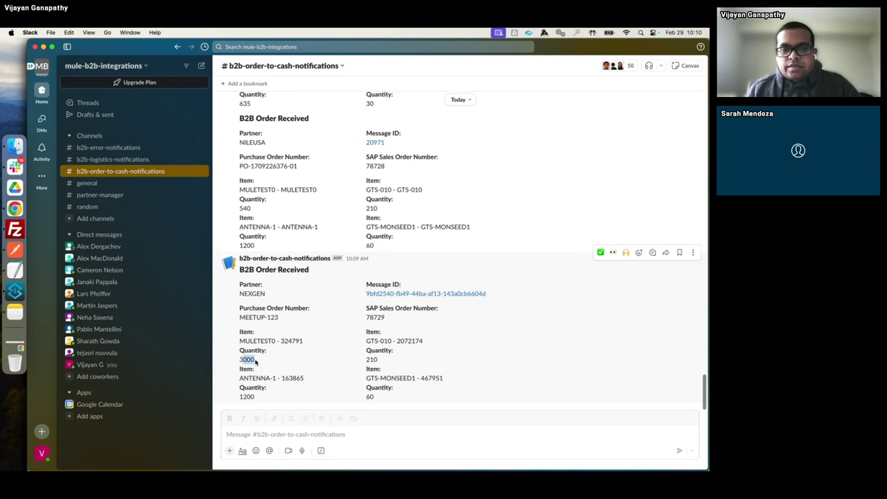
{"action": "double_click", "coordinate": [378, 317]}
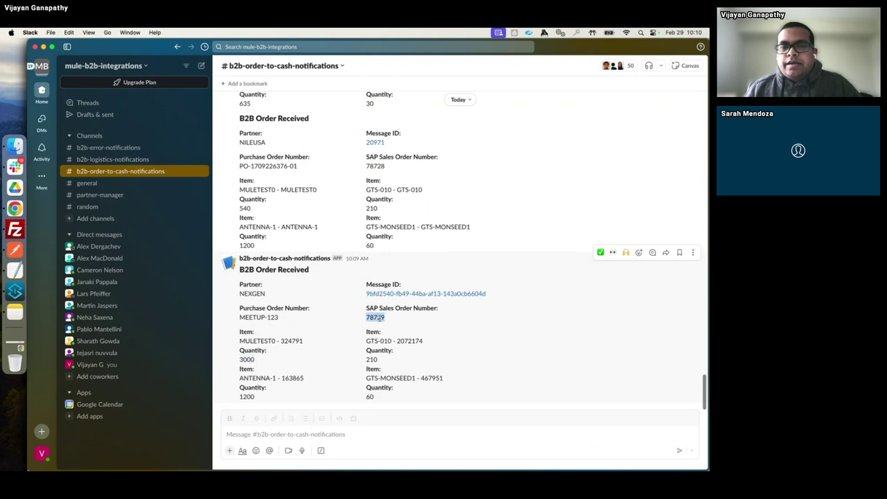
Switch to SAP Business Client in Chrome, log on, and display the sales order whose number the NEXGEN notification gives.
{"action": "key", "text": "super+Tab"}
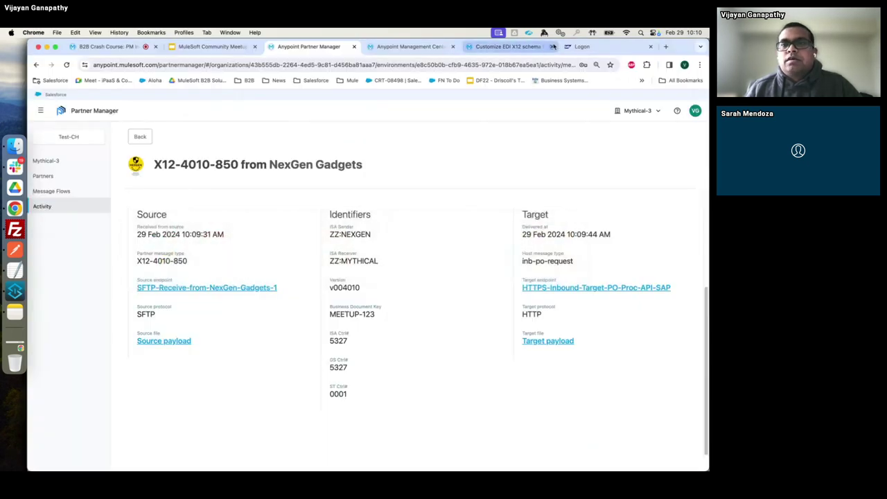
{"action": "left_click", "coordinate": [584, 53]}
{"action": "left_click", "coordinate": [331, 240]}
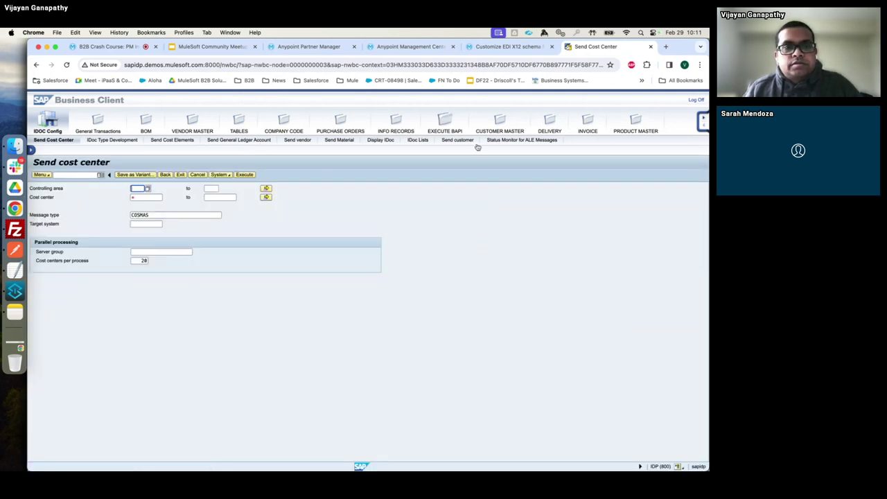
{"action": "left_click", "coordinate": [704, 119]}
{"action": "left_click", "coordinate": [642, 124]}
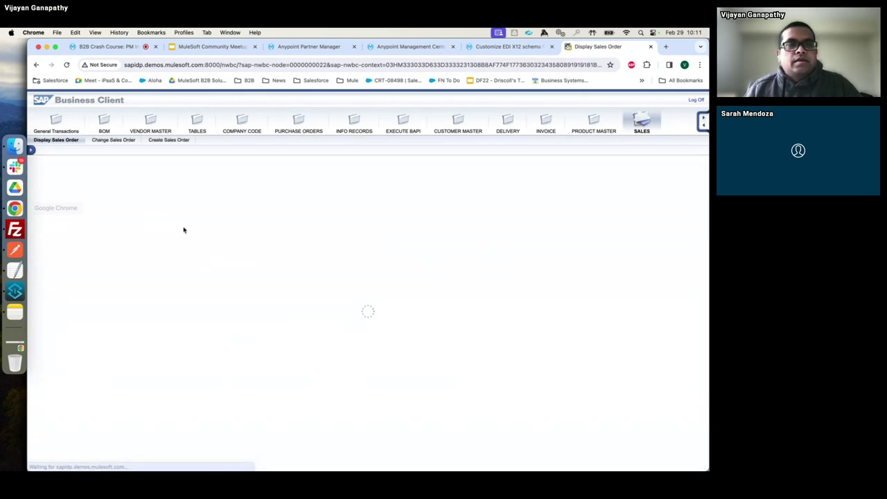
{"action": "type", "text": "78729"}
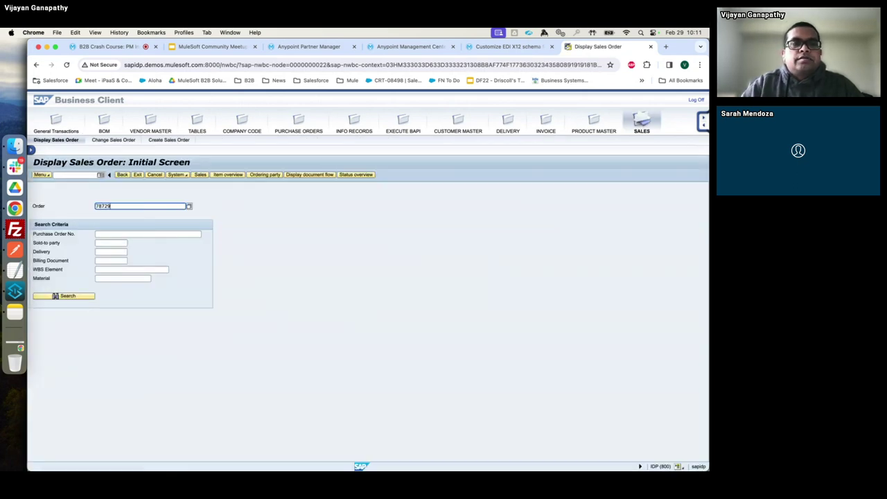
{"action": "key", "text": "Return"}
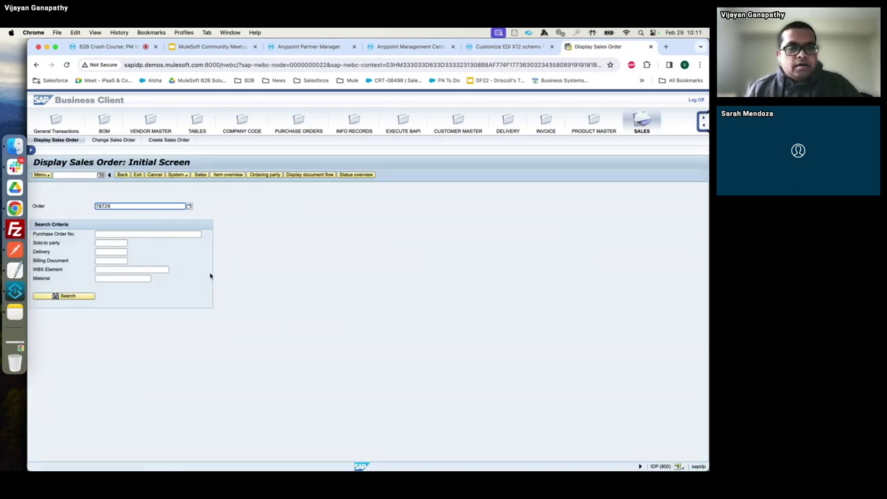
{"action": "key", "text": "Return"}
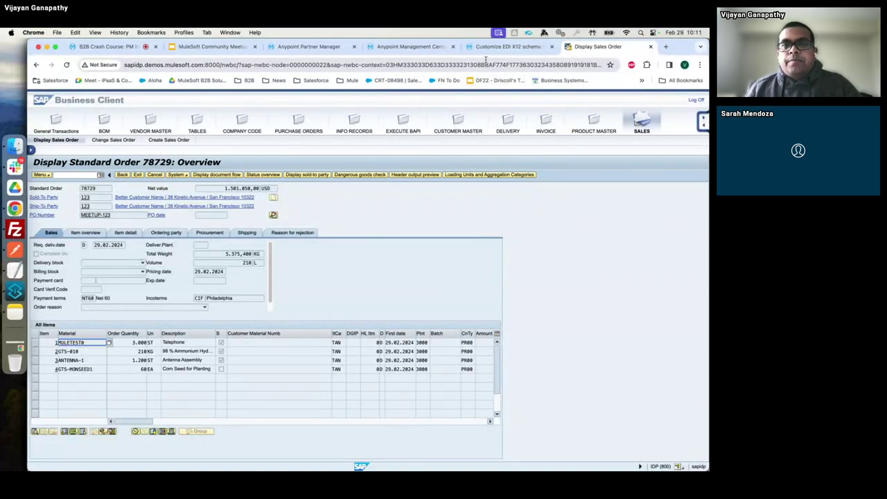
Follow the NEXGEN notification's message ID link from Slack, then review the 850 message summary in the original Partner Manager page.
{"action": "key", "text": "super+Tab"}
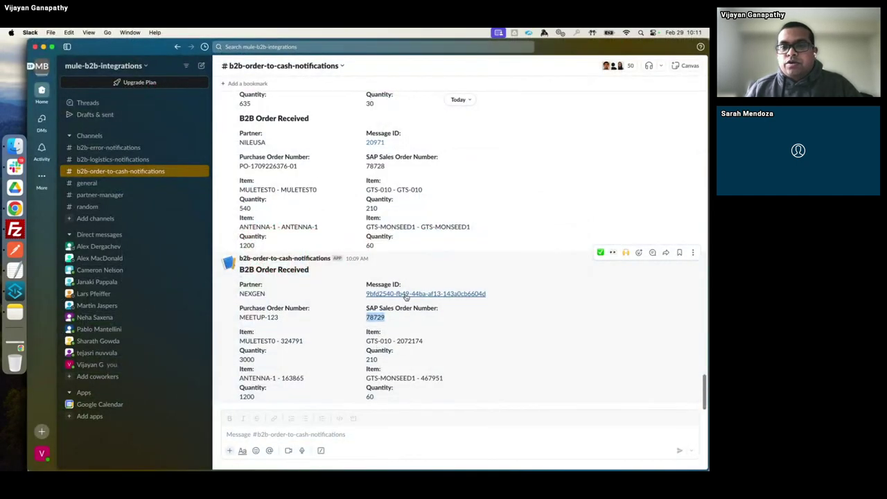
{"action": "left_click", "coordinate": [406, 295]}
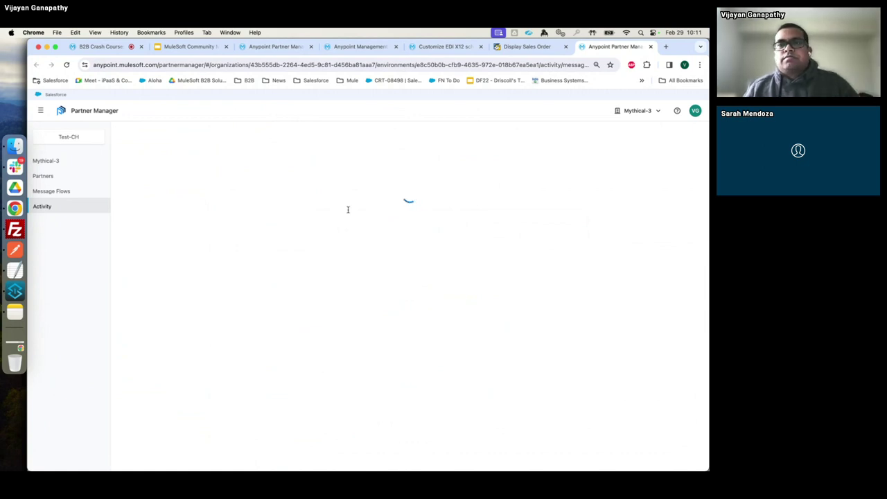
{"action": "left_click", "coordinate": [260, 48]}
{"action": "scroll", "coordinate": [132, 285], "scroll_direction": "up", "scroll_amount": 4}
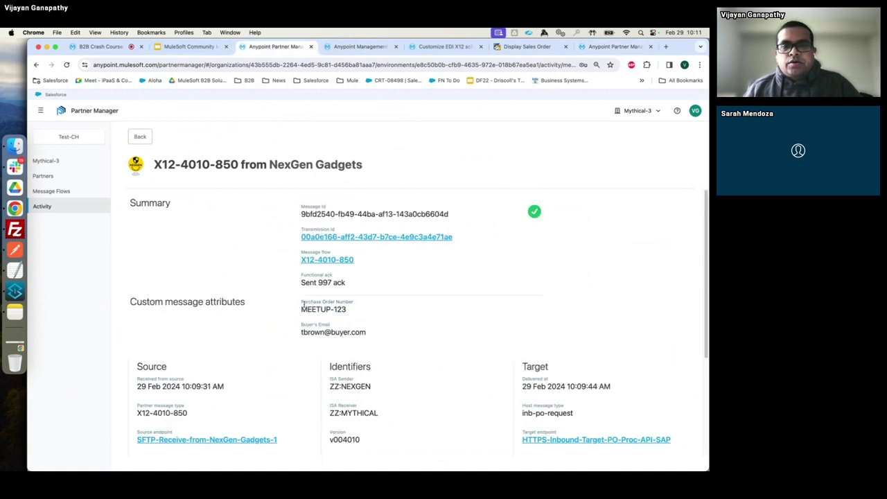
Copy the 850's purchase order number and filter the activity messages by the Purchase Order Number attribute with that value.
{"action": "left_click_drag", "start_coordinate": [302, 309], "coordinate": [358, 313]}
{"action": "key", "text": "super+c"}
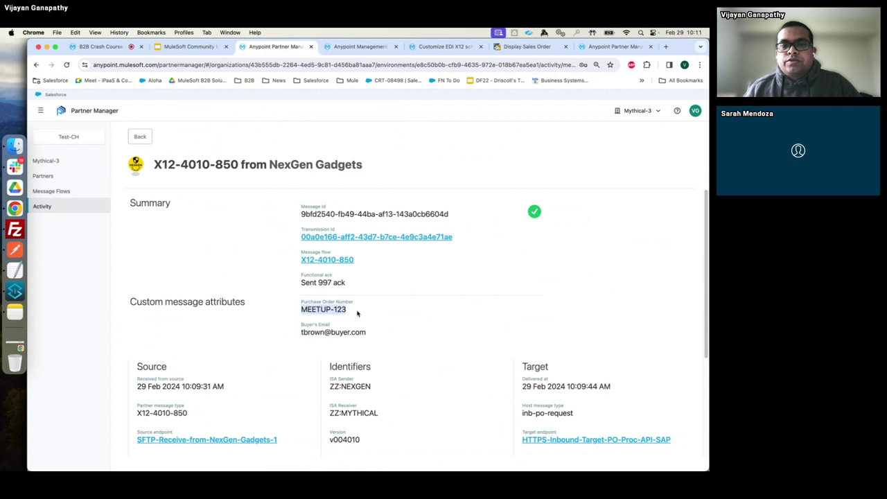
{"action": "left_click", "coordinate": [147, 138]}
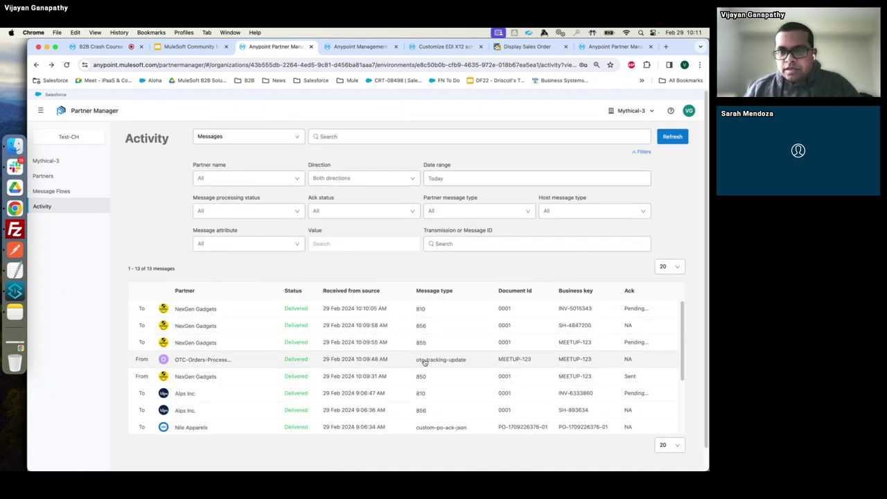
{"action": "left_click", "coordinate": [262, 248]}
{"action": "type", "text": "Pur"}
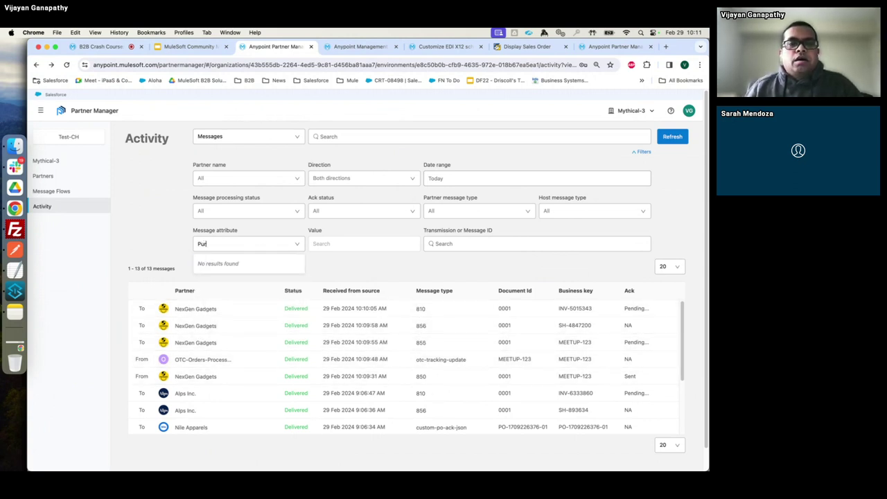
{"action": "left_click", "coordinate": [234, 264]}
{"action": "left_click", "coordinate": [327, 243]}
{"action": "key", "text": "super+v"}
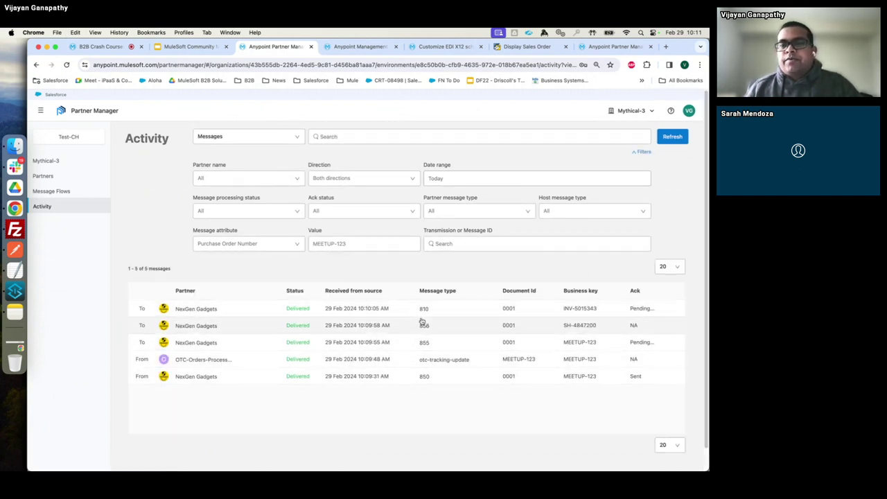
Open the 810 message to NexGen Gadgets, review its custom attributes, identifiers and payload details, and return to the activity list.
{"action": "left_click", "coordinate": [355, 314]}
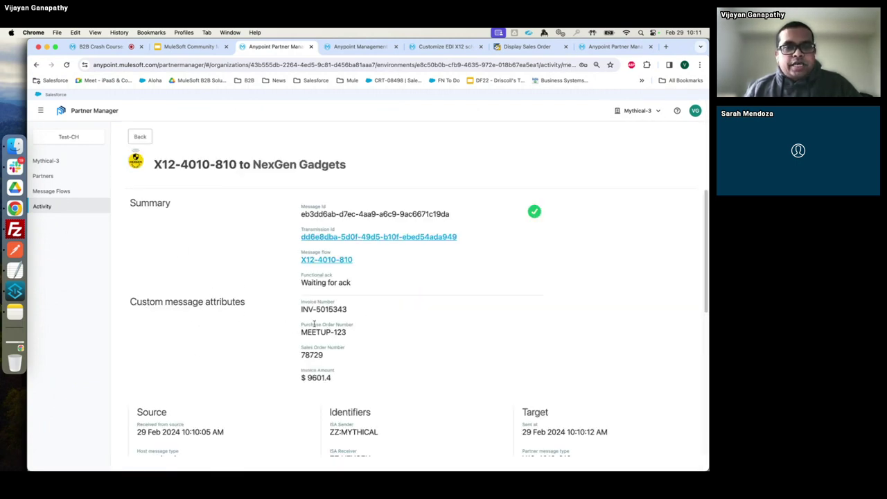
{"action": "left_click_drag", "start_coordinate": [301, 310], "coordinate": [363, 311]}
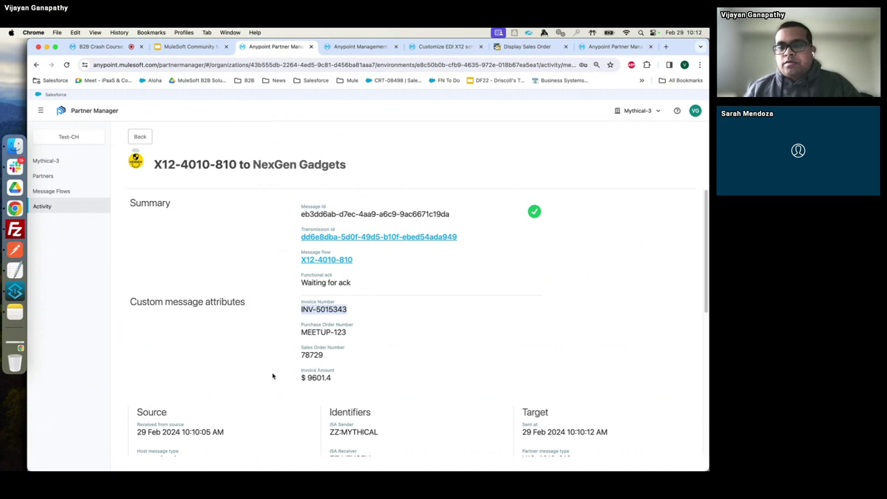
{"action": "scroll", "coordinate": [400, 367], "scroll_direction": "down", "scroll_amount": 5}
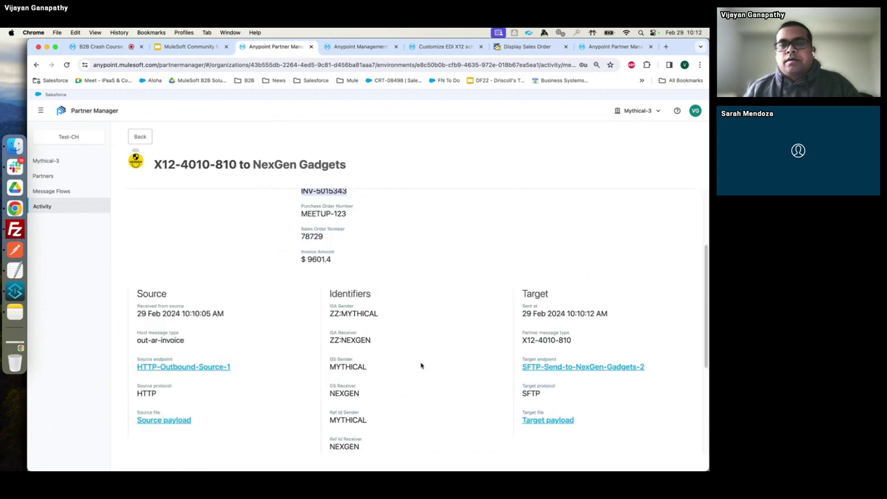
{"action": "scroll", "coordinate": [421, 364], "scroll_direction": "up", "scroll_amount": 5}
{"action": "left_click", "coordinate": [141, 137]}
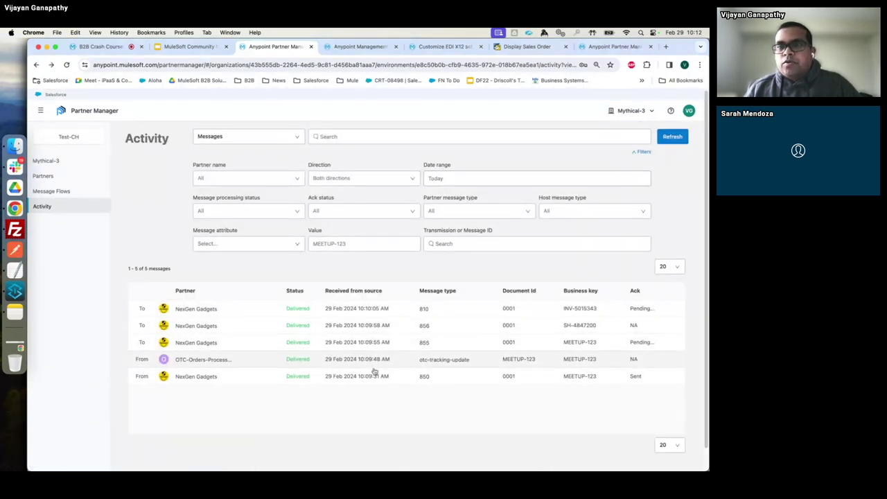
Copy the transmission ID from the NexGen Gadgets 850 message and open Anypoint Monitoring in a separate browser tab.
{"action": "left_click", "coordinate": [349, 377]}
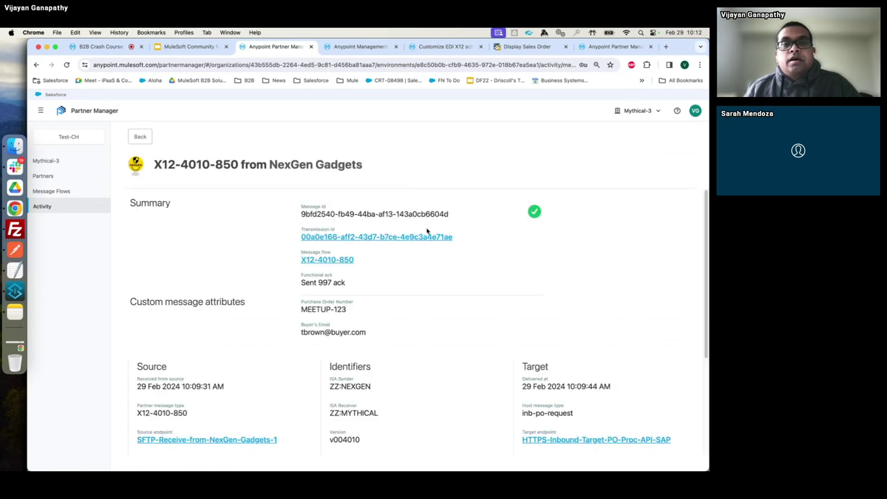
{"action": "left_click_drag", "start_coordinate": [453, 238], "coordinate": [302, 241]}
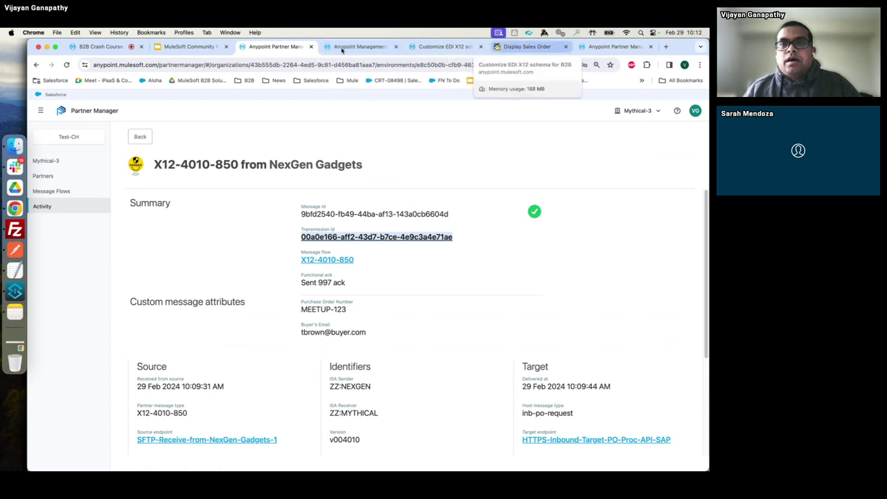
{"action": "left_click", "coordinate": [40, 110]}
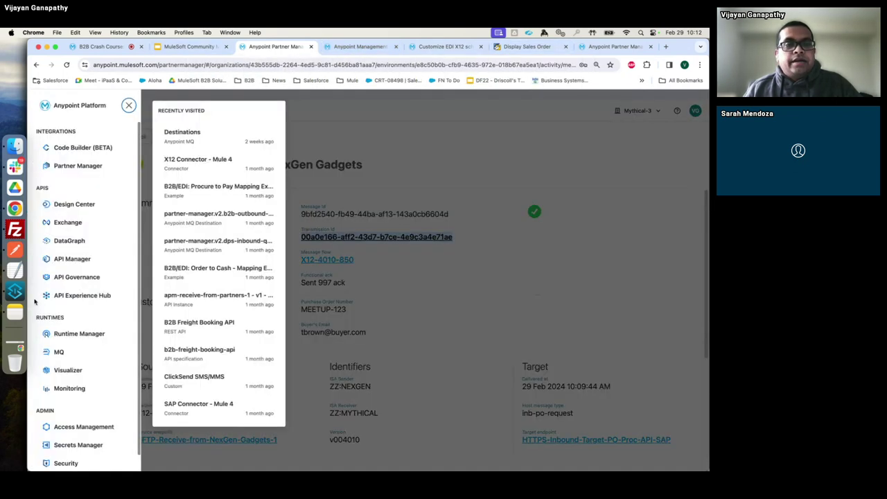
{"action": "right_click", "coordinate": [69, 389]}
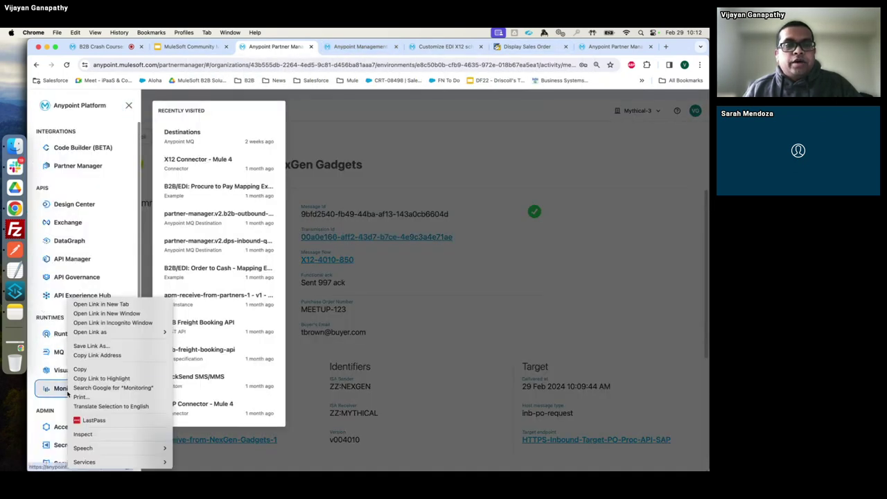
{"action": "left_click", "coordinate": [113, 306]}
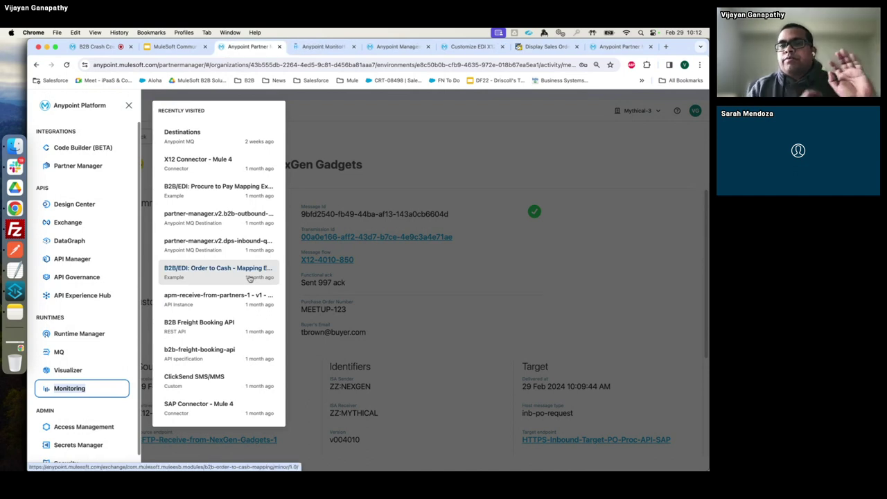
{"action": "left_click", "coordinate": [308, 47]}
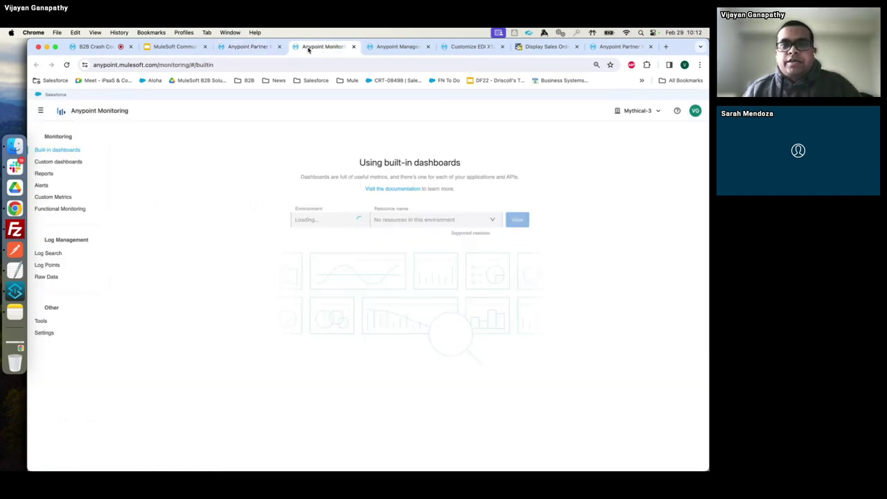
Search the Anypoint Monitoring logs for the 850's transmission ID and sort the entries by time, oldest first.
{"action": "left_click", "coordinate": [48, 253]}
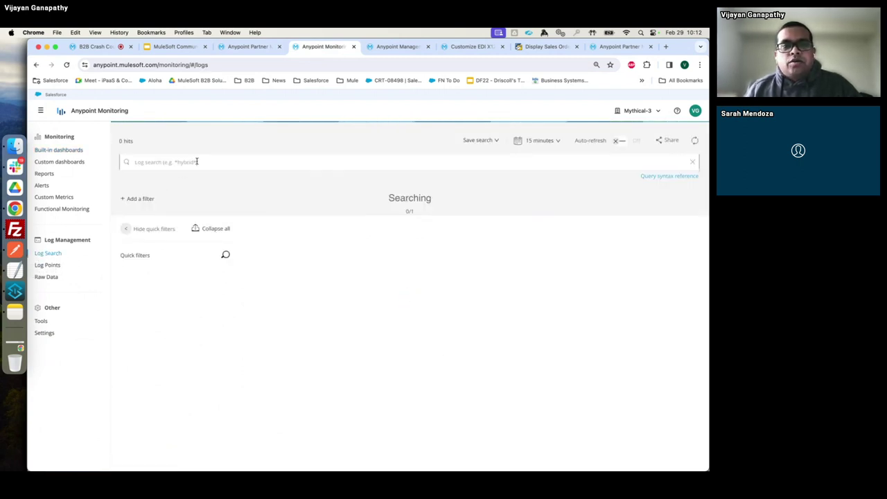
{"action": "left_click", "coordinate": [197, 161]}
{"action": "type", "text": "00a0e166-aff2-43d7-b7ce-e9e5a3e4e71ae"}
{"action": "key", "text": "Return"}
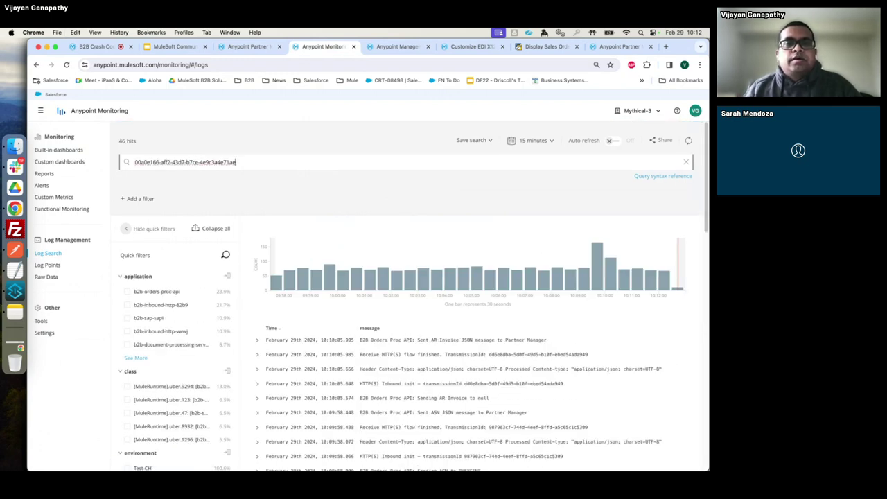
{"action": "left_click", "coordinate": [271, 328]}
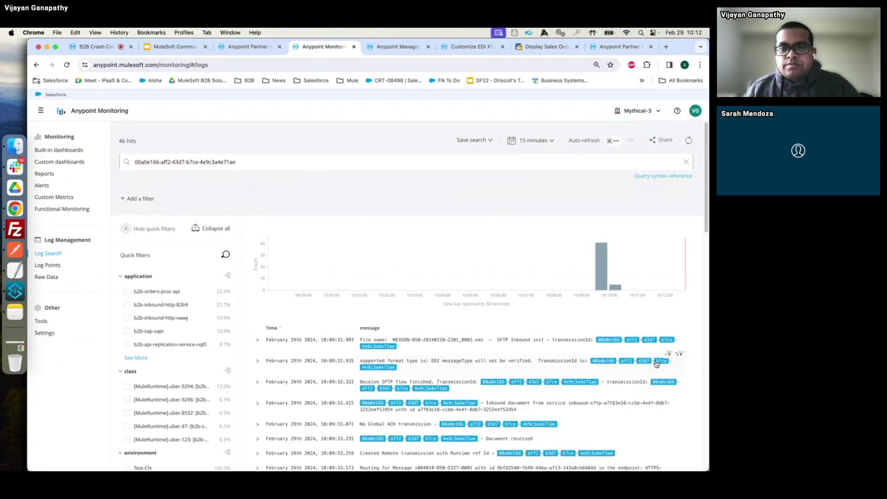
Trace the 850's processing through the log entries, expanding the BAPI_SALESORDER_CREATEFROMDAT2 request to examine its order header and items.
{"action": "scroll", "coordinate": [380, 258], "scroll_direction": "down", "scroll_amount": 3}
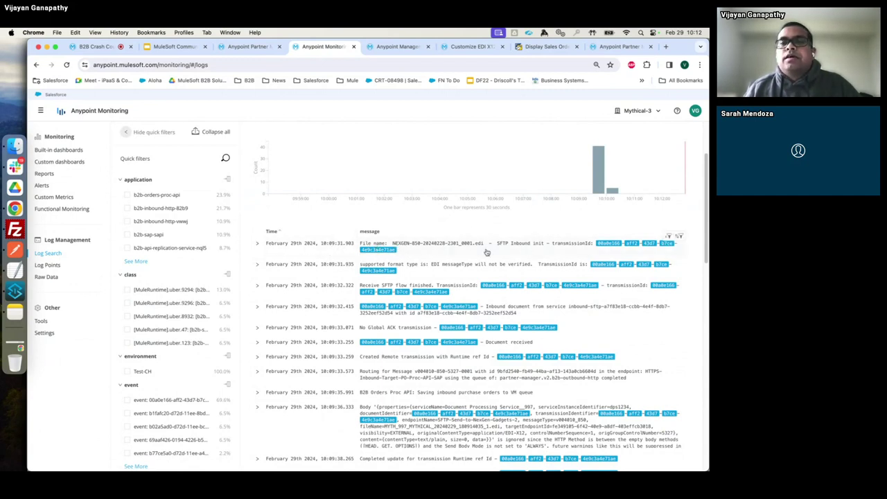
{"action": "scroll", "coordinate": [379, 237], "scroll_direction": "down", "scroll_amount": 3}
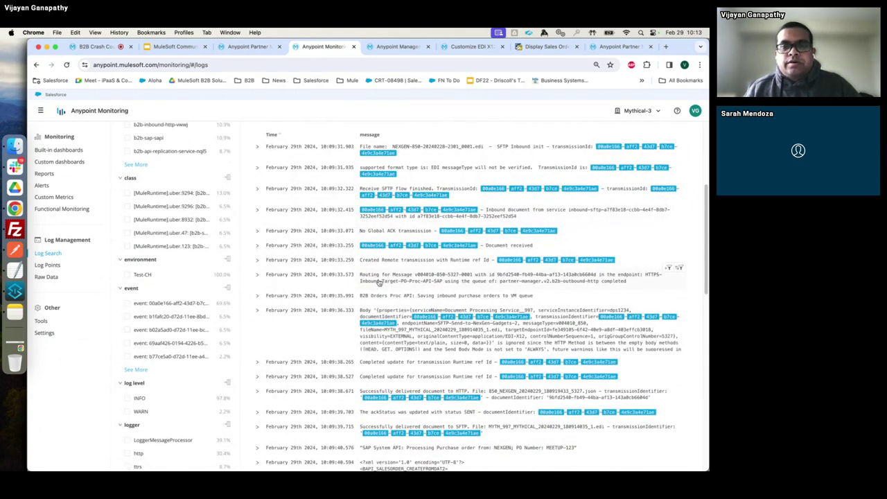
{"action": "scroll", "coordinate": [424, 330], "scroll_direction": "down", "scroll_amount": 4}
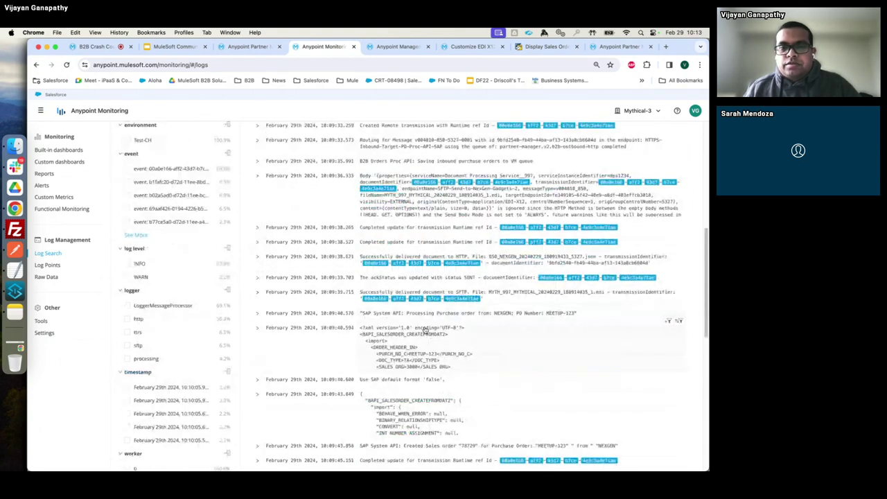
{"action": "scroll", "coordinate": [425, 331], "scroll_direction": "down", "scroll_amount": 2}
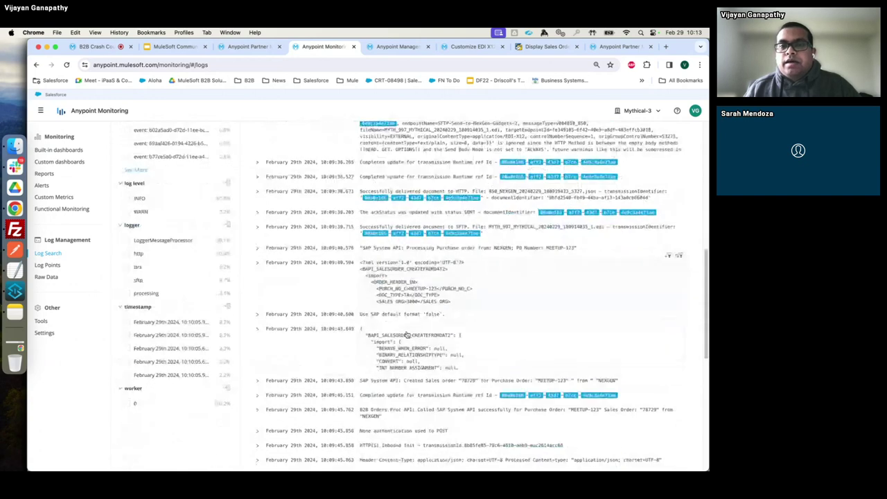
{"action": "left_click", "coordinate": [257, 263]}
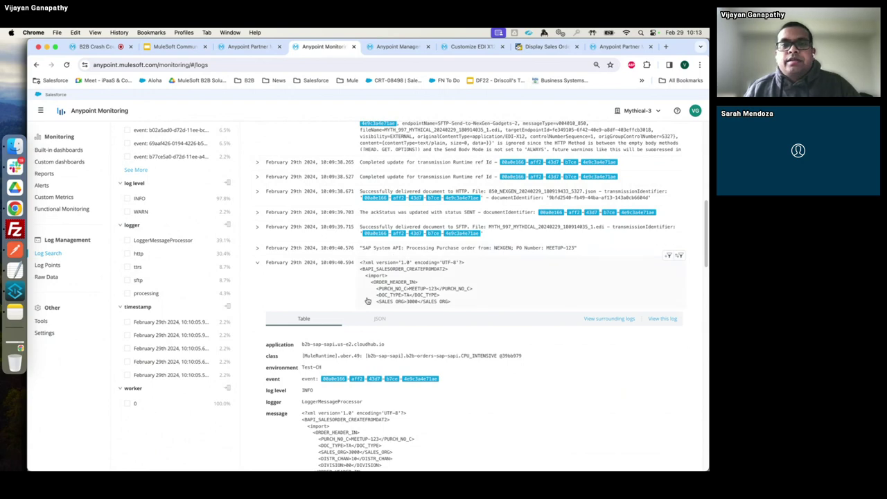
{"action": "scroll", "coordinate": [429, 312], "scroll_direction": "down", "scroll_amount": 20}
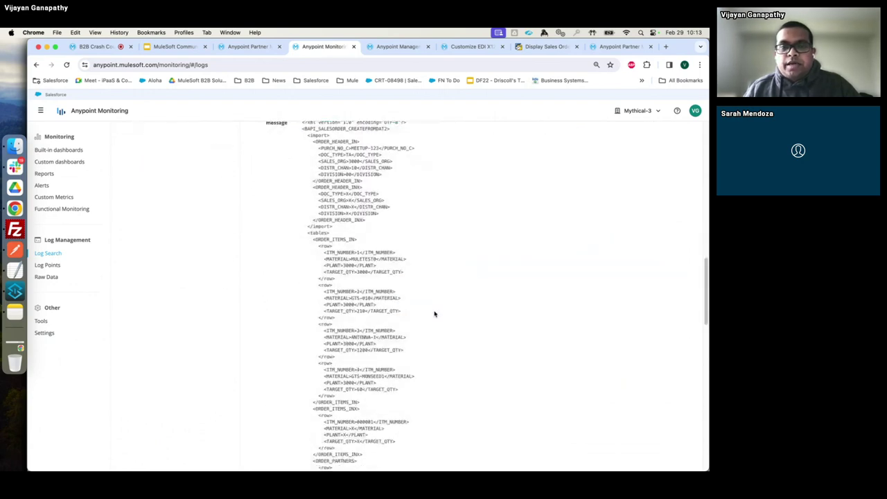
{"action": "scroll", "coordinate": [432, 317], "scroll_direction": "up", "scroll_amount": 3}
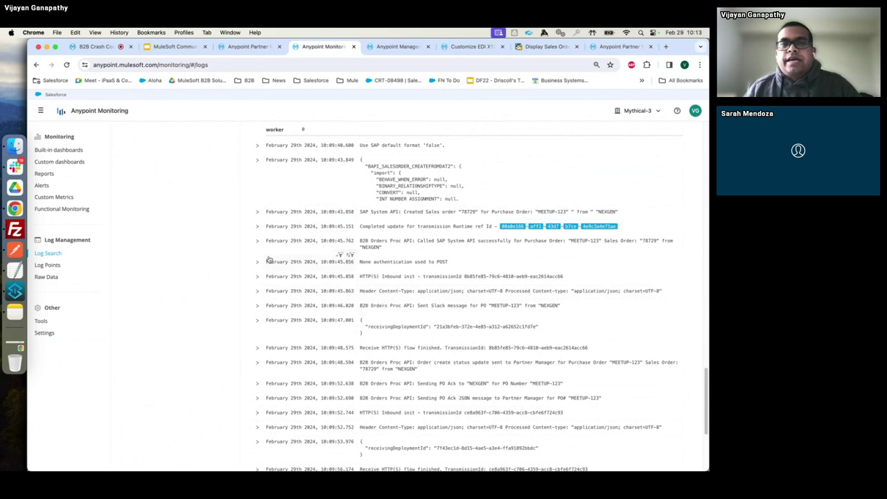
Return to Partner Manager's activity, open the 810 message to NexGen Gadgets and check its ISA, GS and ST control numbers.
{"action": "left_click", "coordinate": [247, 46]}
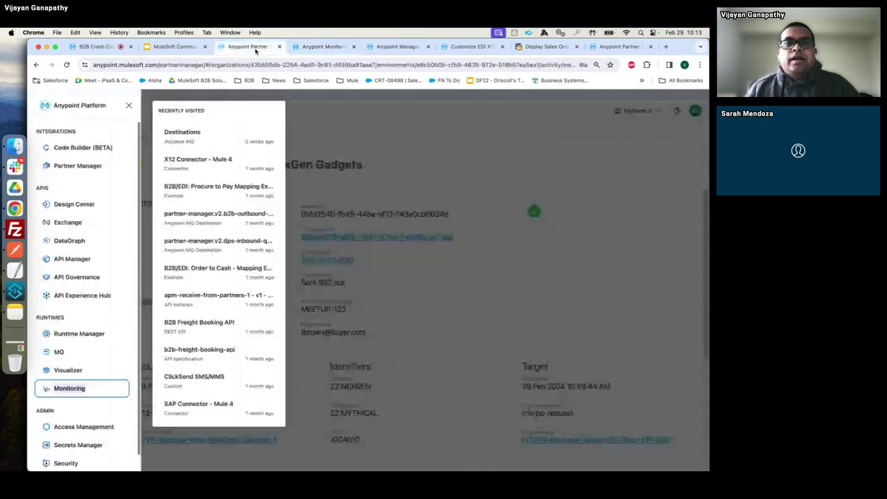
{"action": "left_click", "coordinate": [365, 275]}
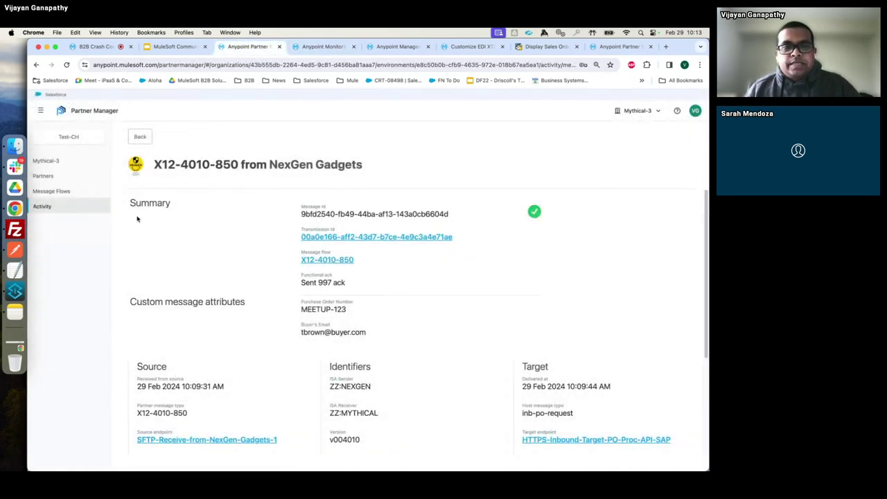
{"action": "left_click", "coordinate": [81, 206]}
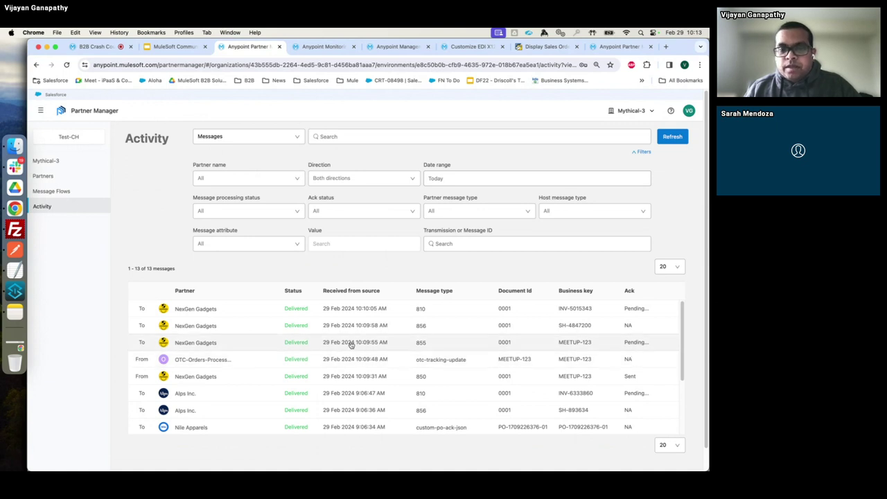
{"action": "left_click", "coordinate": [352, 307]}
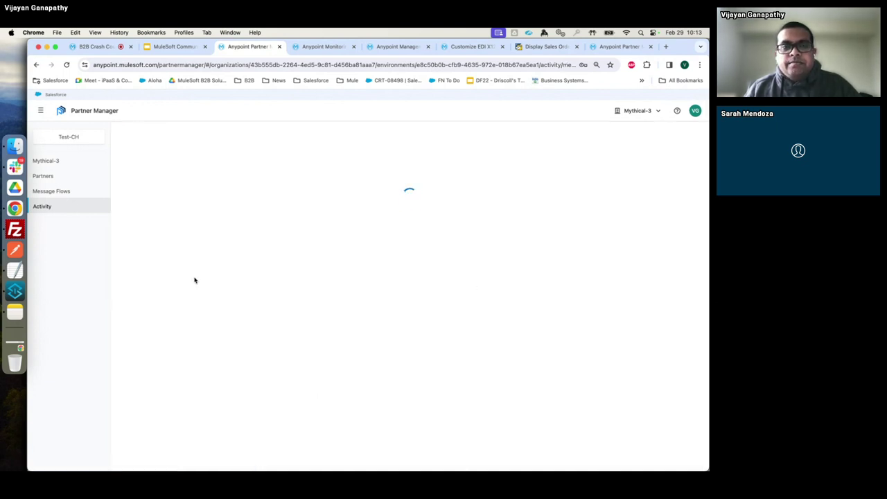
{"action": "scroll", "coordinate": [420, 395], "scroll_direction": "down", "scroll_amount": 5}
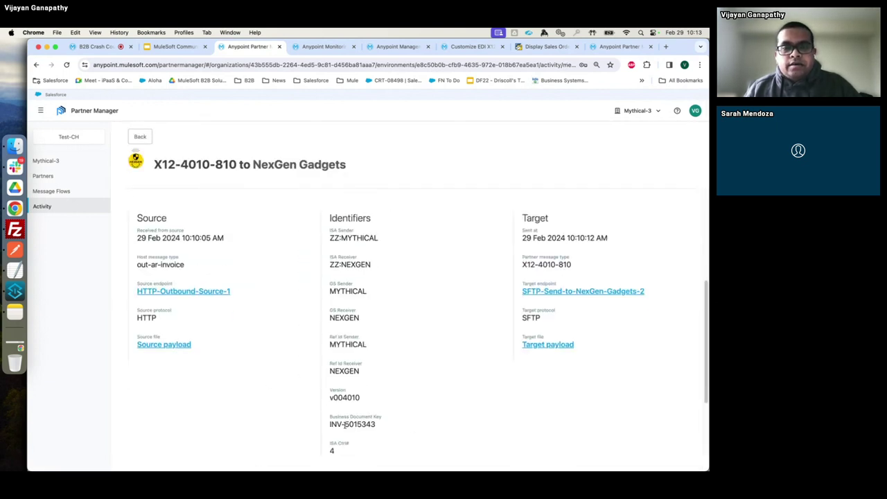
{"action": "scroll", "coordinate": [344, 424], "scroll_direction": "down", "scroll_amount": 3}
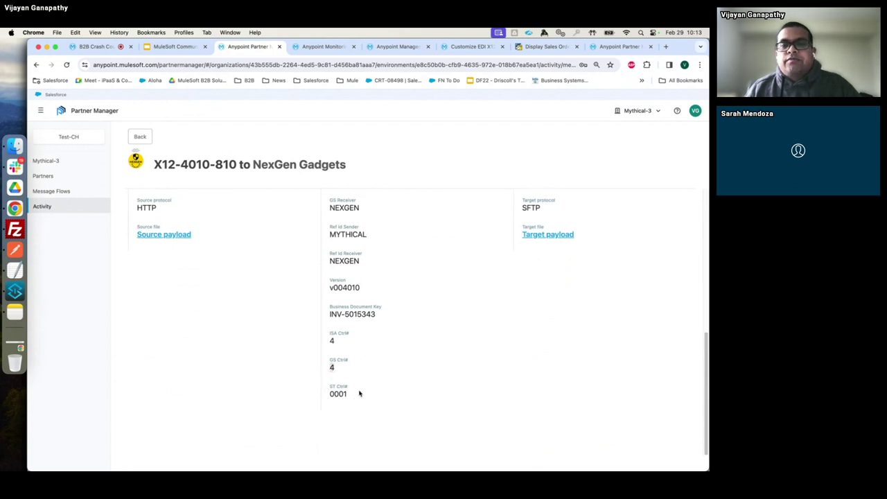
{"action": "left_click", "coordinate": [14, 147]}
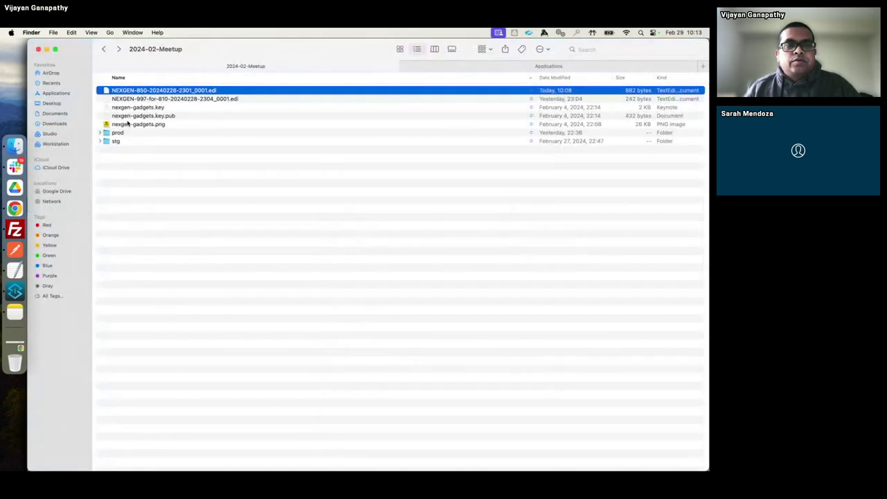
{"action": "double_click", "coordinate": [147, 99]}
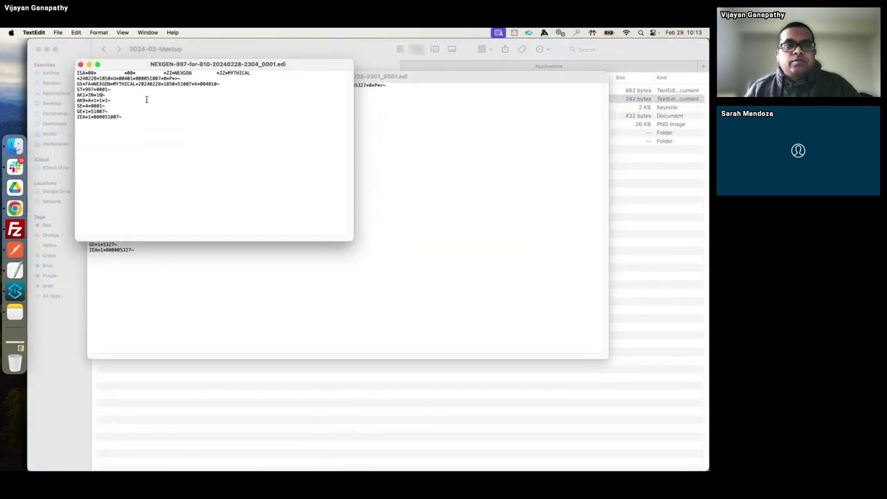
{"action": "left_click", "coordinate": [105, 94]}
{"action": "key", "text": "BackSpace"}
{"action": "key", "text": "BackSpace"}
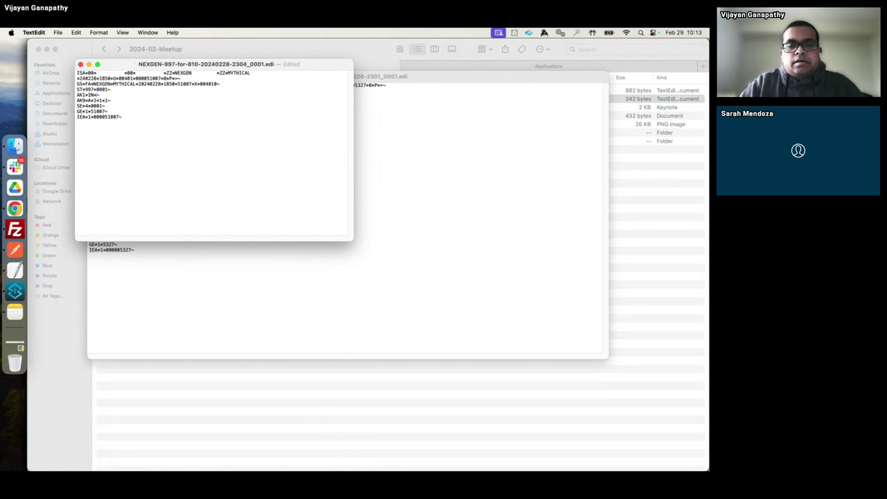
{"action": "type", "text": "4"}
{"action": "key", "text": "super+s"}
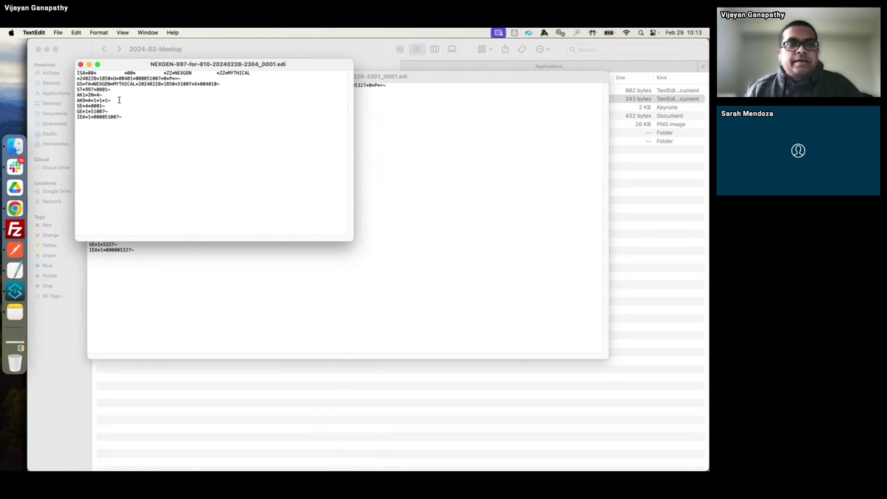
{"action": "left_click_drag", "start_coordinate": [123, 116], "coordinate": [71, 75]}
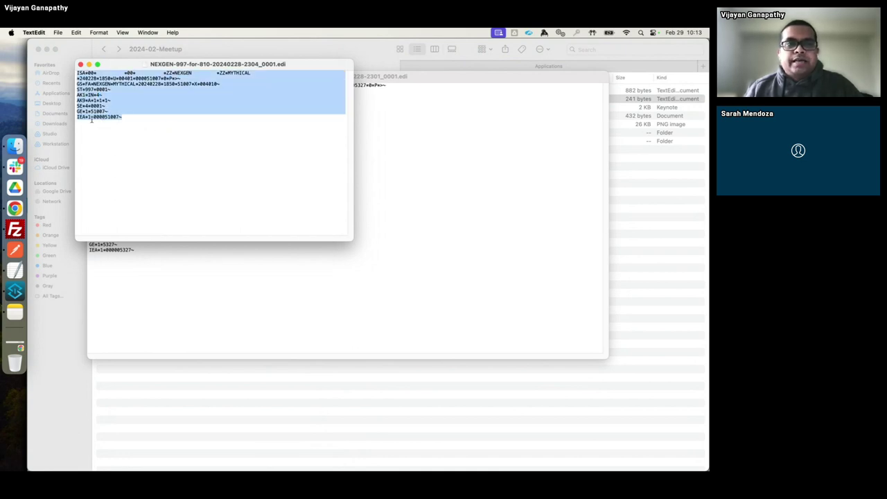
{"action": "left_click", "coordinate": [97, 94]}
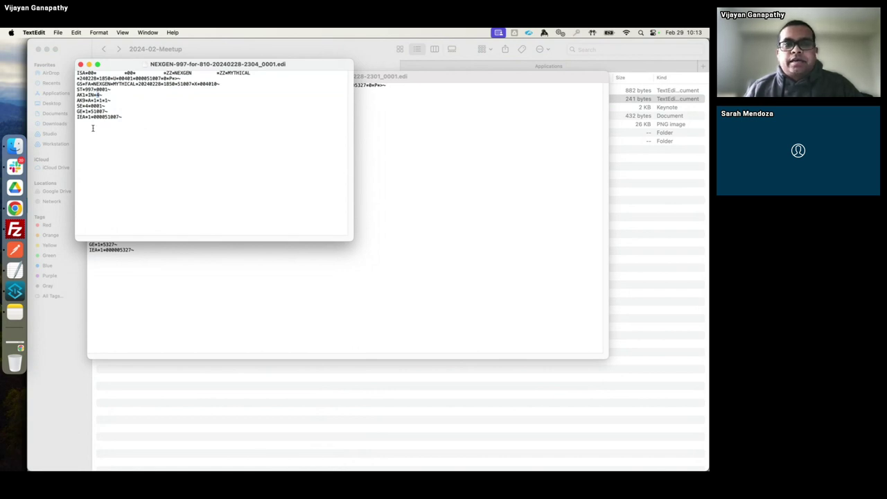
{"action": "key", "text": "super+Tab"}
{"action": "key", "text": "super+Tab"}
{"action": "key", "text": "super+Tab"}
{"action": "key", "text": "super+Tab"}
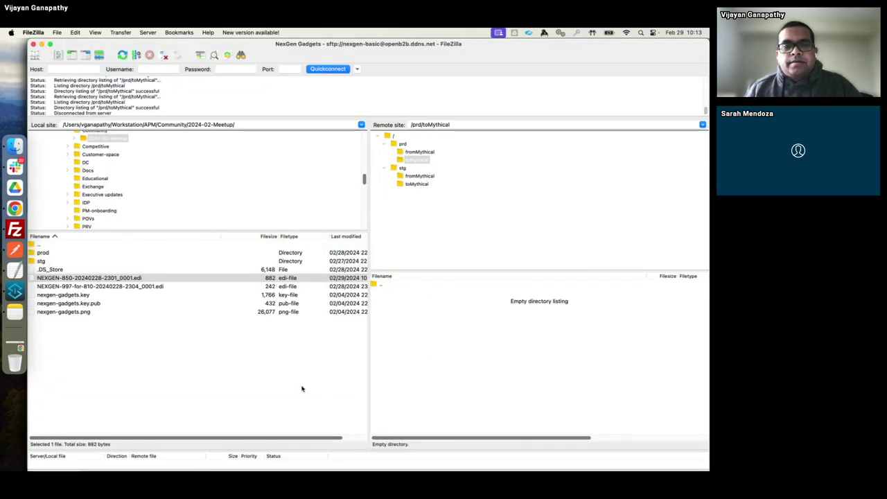
{"action": "key", "text": "super+Tab"}
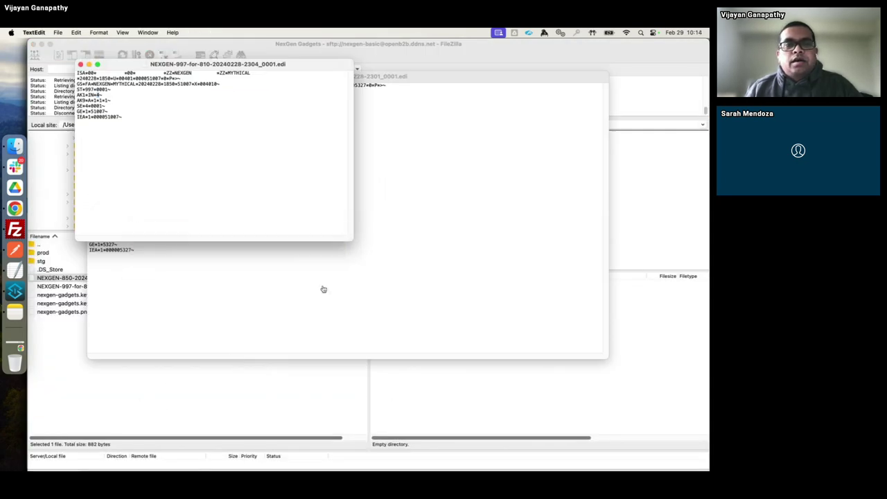
{"action": "left_click", "coordinate": [109, 370]}
{"action": "left_click", "coordinate": [95, 363]}
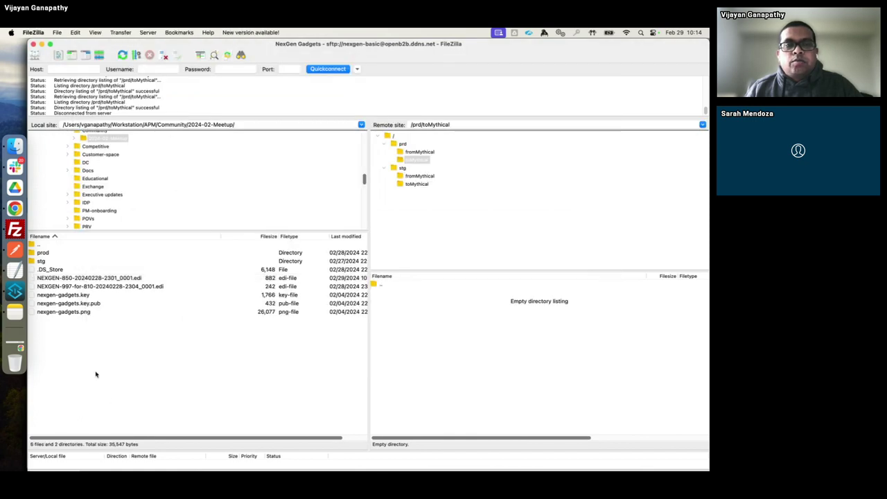
{"action": "right_click", "coordinate": [90, 367]}
{"action": "left_click", "coordinate": [123, 439]}
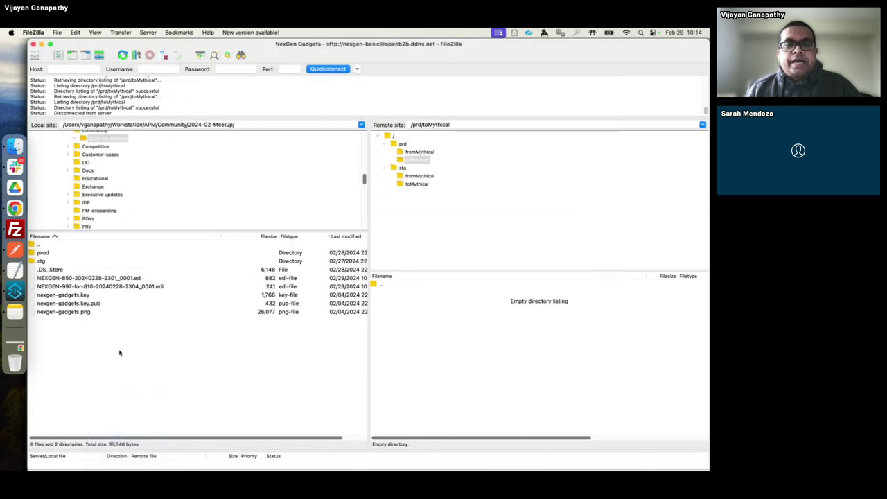
{"action": "left_click_drag", "start_coordinate": [103, 289], "coordinate": [451, 346]}
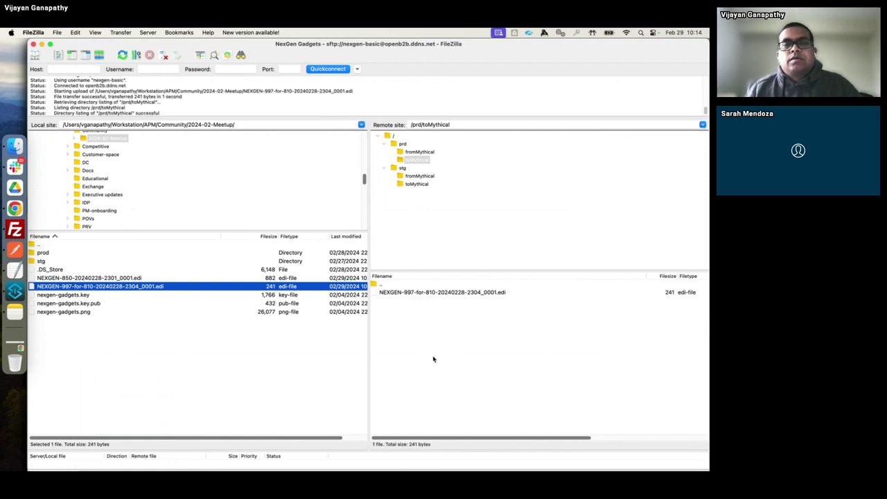
Return to Partner Manager in Chrome, check the 810 message's functional acknowledgment status, and go back to the activity list.
{"action": "key", "text": "super+Tab"}
{"action": "key", "text": "super+Tab"}
{"action": "key", "text": "super+Tab"}
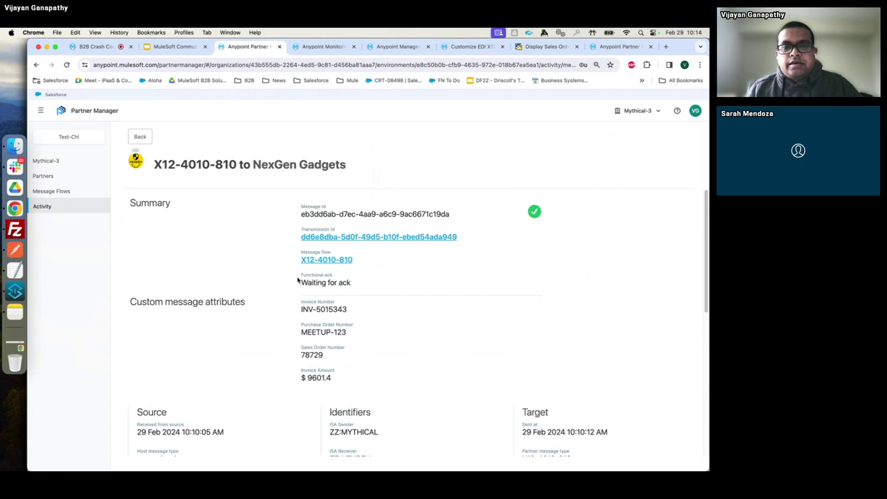
{"action": "left_click_drag", "start_coordinate": [298, 280], "coordinate": [357, 289]}
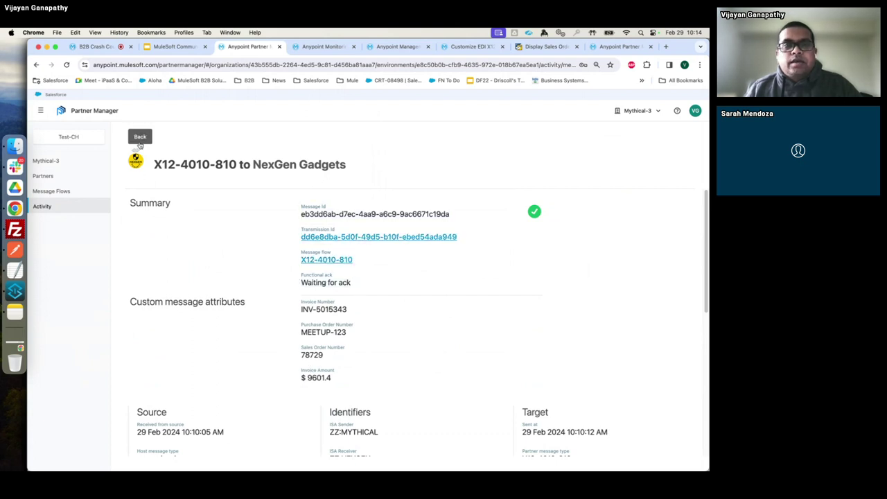
{"action": "left_click", "coordinate": [48, 206]}
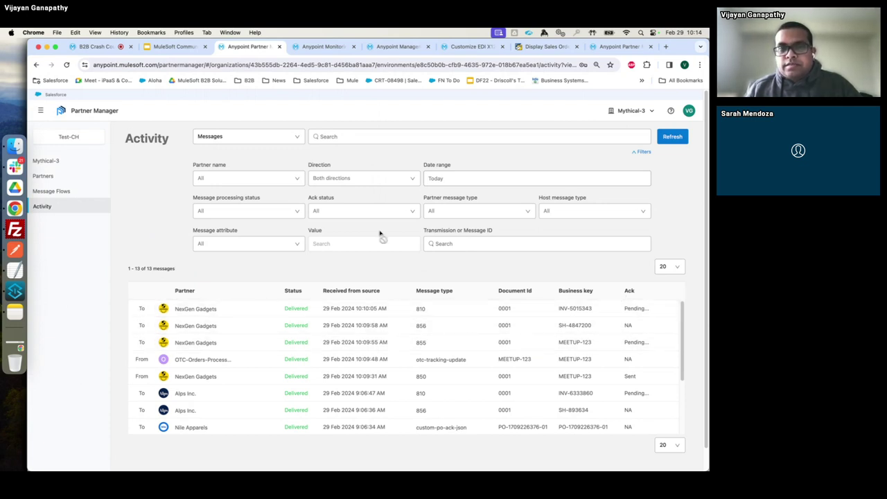
Filter the activity messages by the Overdue acknowledgment status over the last 3 days.
{"action": "left_click", "coordinate": [410, 213]}
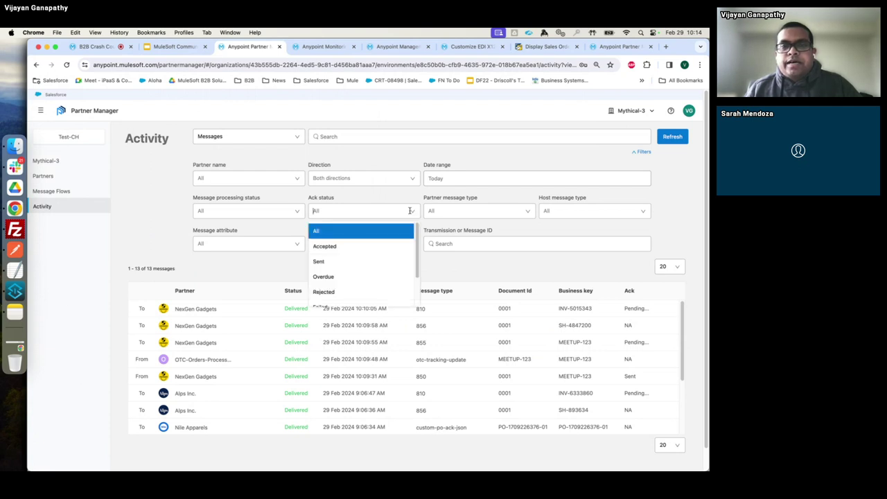
{"action": "left_click", "coordinate": [321, 279]}
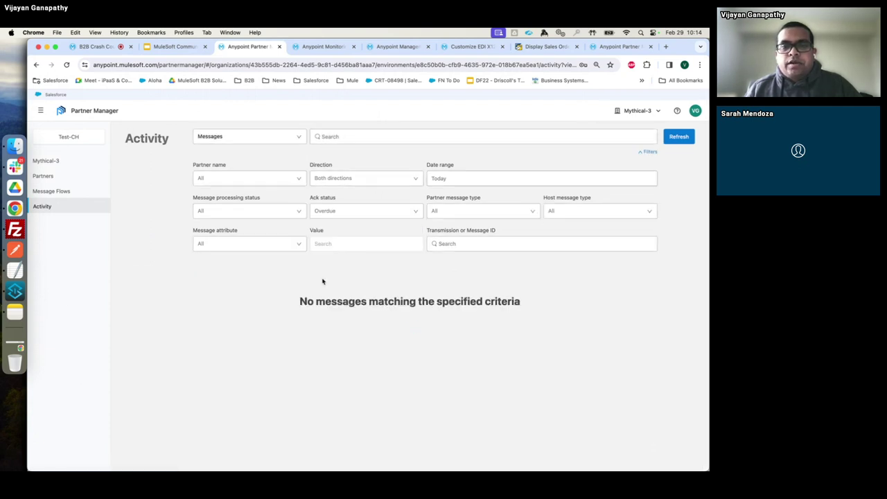
{"action": "left_click", "coordinate": [432, 178]}
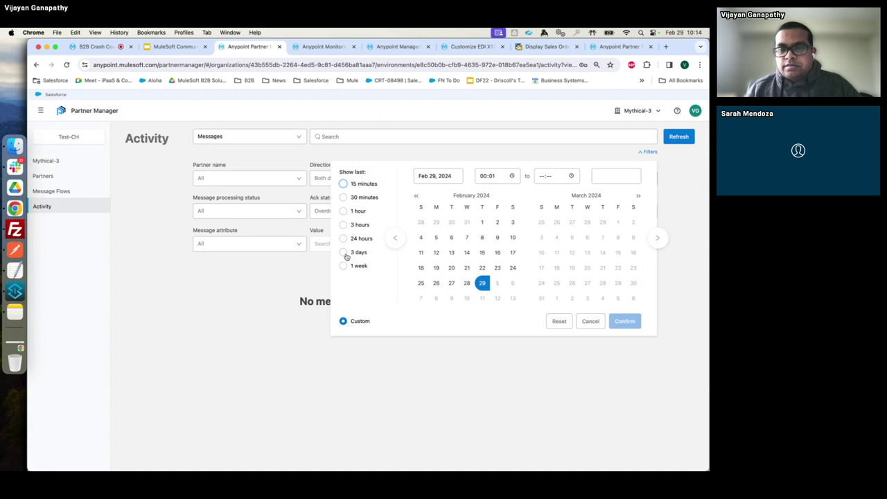
{"action": "left_click", "coordinate": [345, 253]}
{"action": "left_click", "coordinate": [623, 322]}
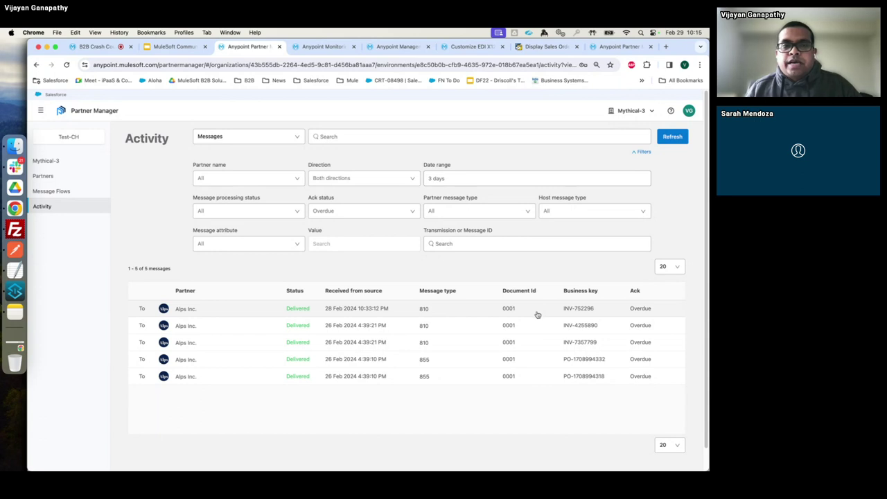
Reset the acknowledgment status filter to All and reload the activity list to check the 810's acknowledgment and the incoming 997.
{"action": "left_click", "coordinate": [403, 217]}
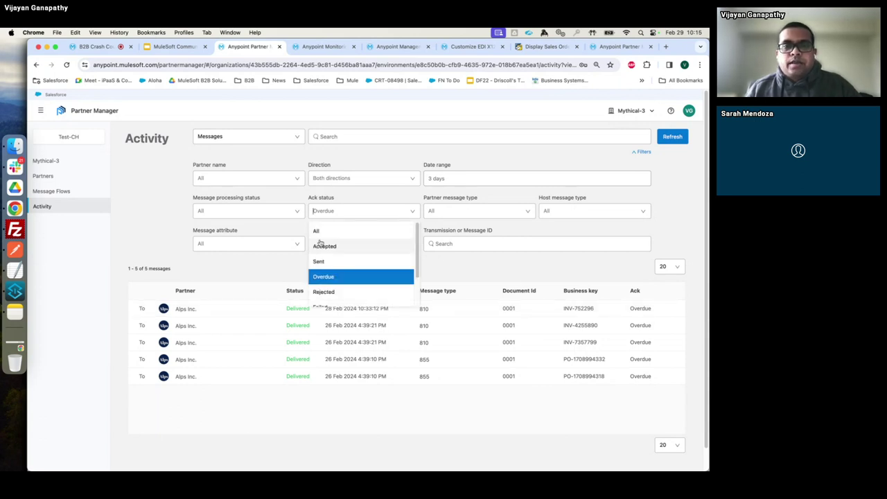
{"action": "left_click", "coordinate": [350, 232]}
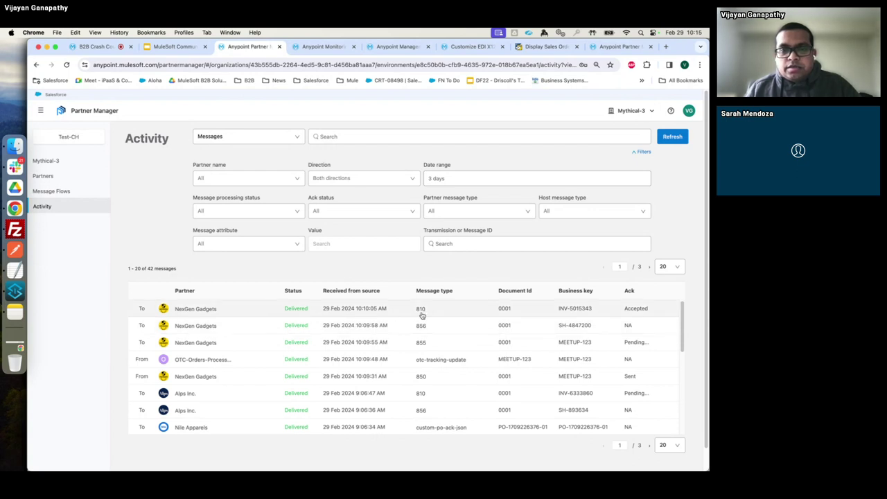
{"action": "left_click", "coordinate": [55, 207]}
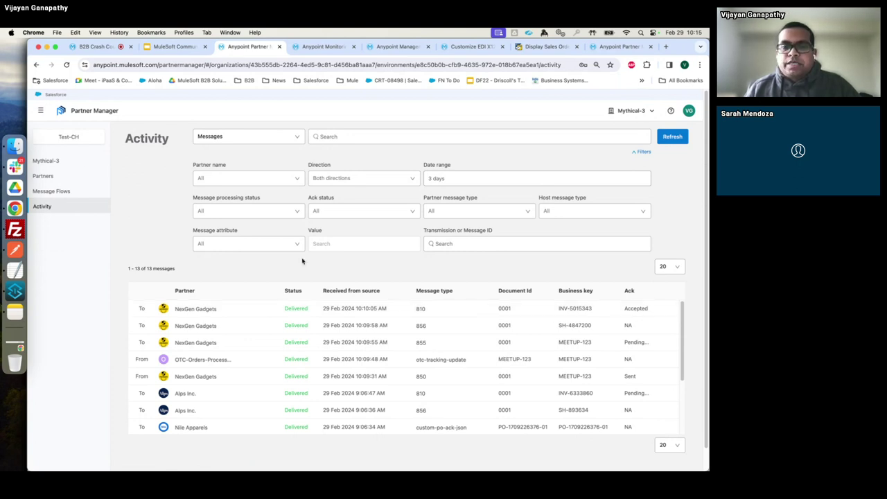
{"action": "left_click", "coordinate": [62, 163]}
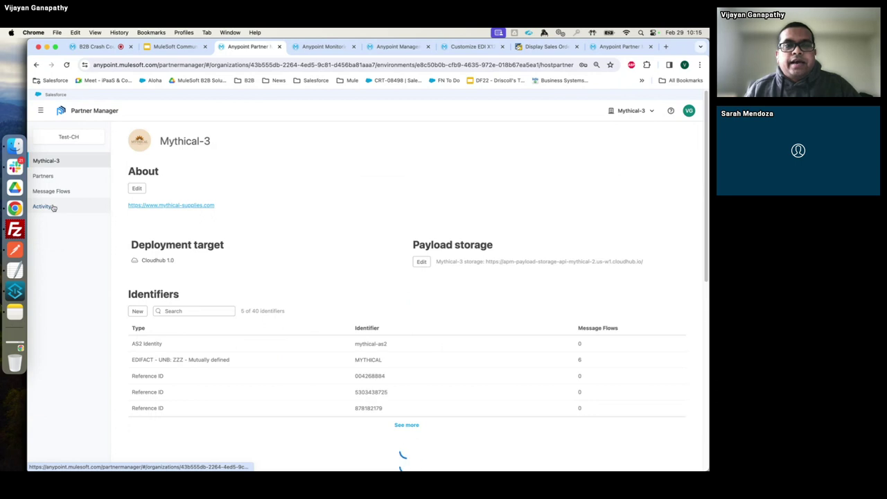
{"action": "left_click", "coordinate": [45, 206]}
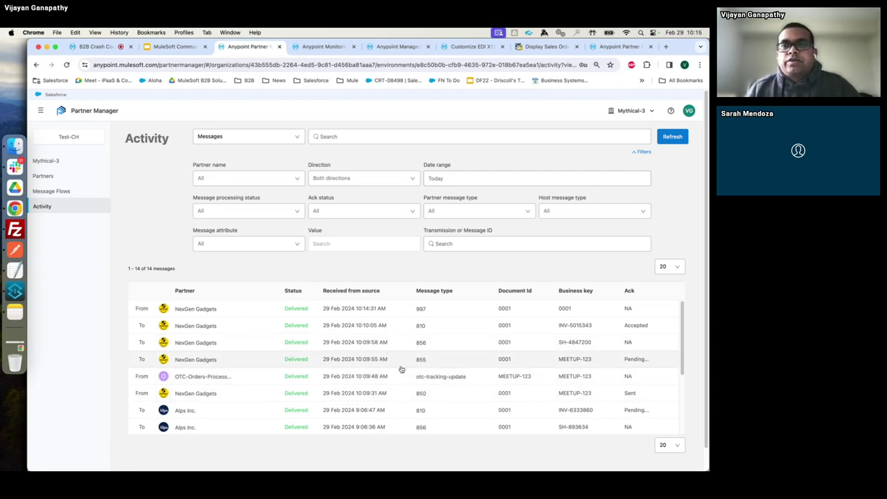
Switch to the B2B Crash Course meeting room and stop sharing the screen.
{"action": "left_click", "coordinate": [101, 47]}
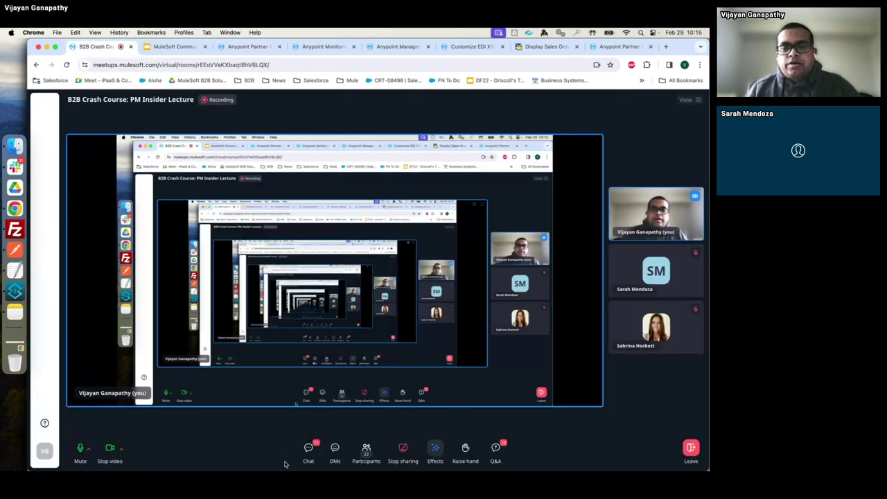
{"action": "left_click", "coordinate": [402, 450]}
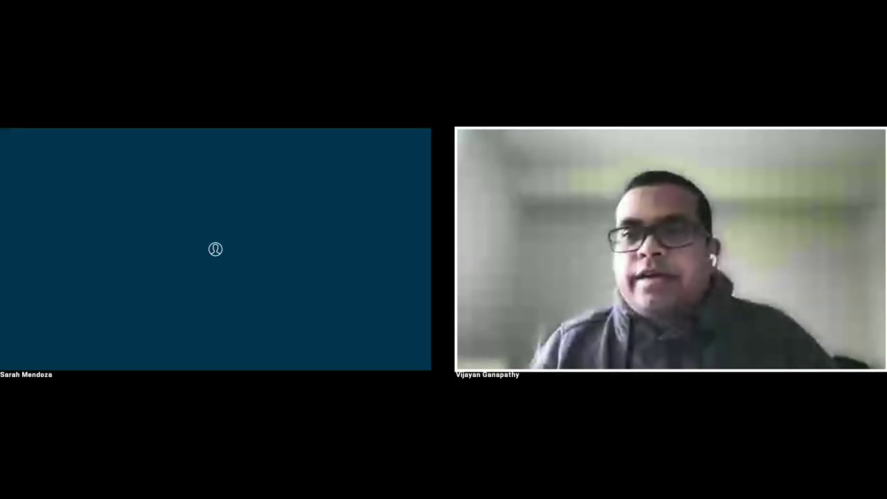